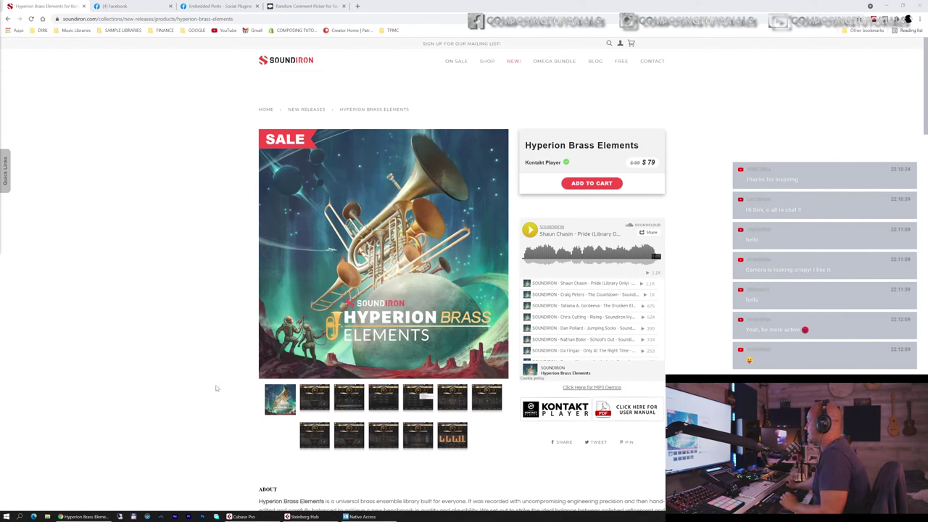
- Switch to Native Access and set the Hyperion Brass Elements location to T:/SAMPLES/SOUNDIRON/Soundiron Hyperion Brass Elements
left_click(385, 513)
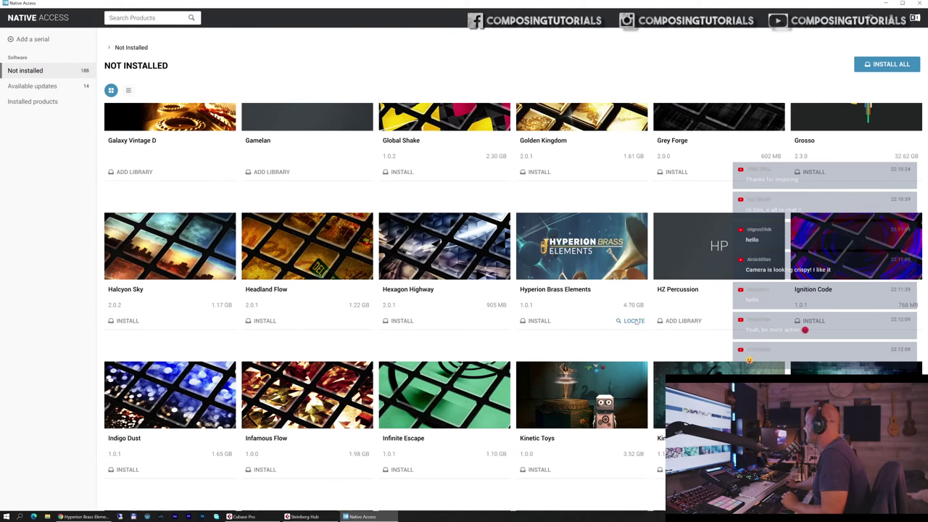
left_click(633, 322)
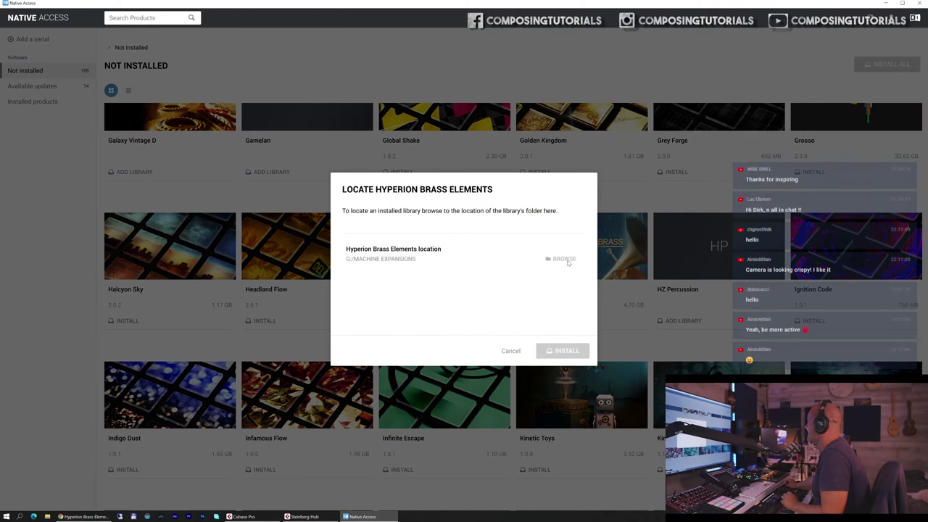
left_click(563, 260)
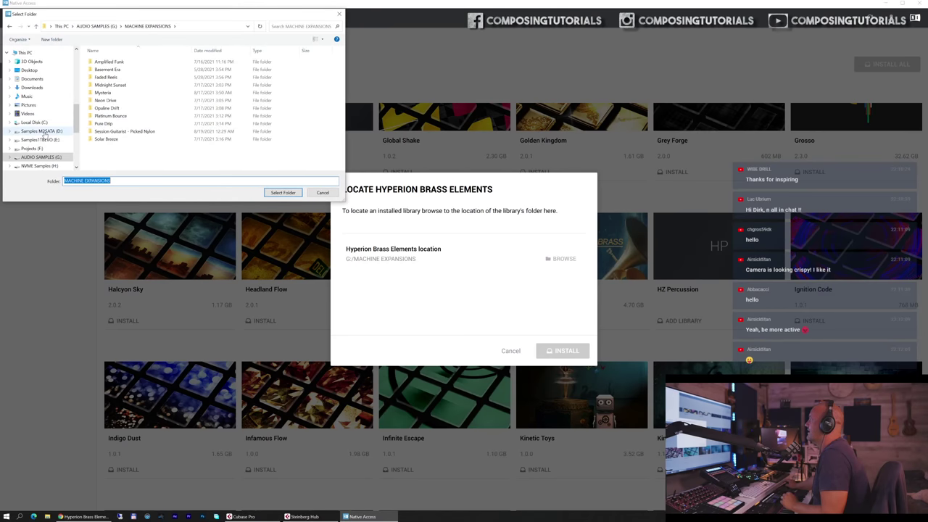
scroll(44, 134, "down", 2)
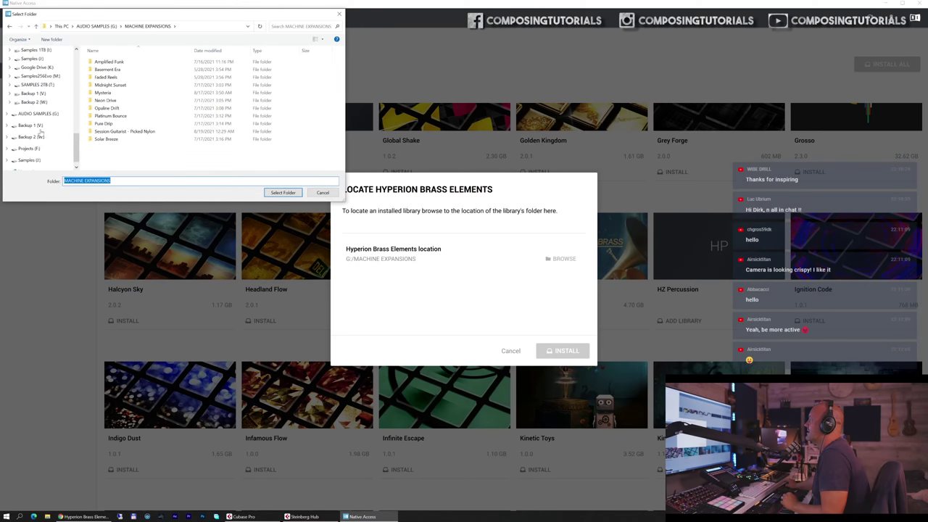
left_click(38, 85)
double_click(108, 93)
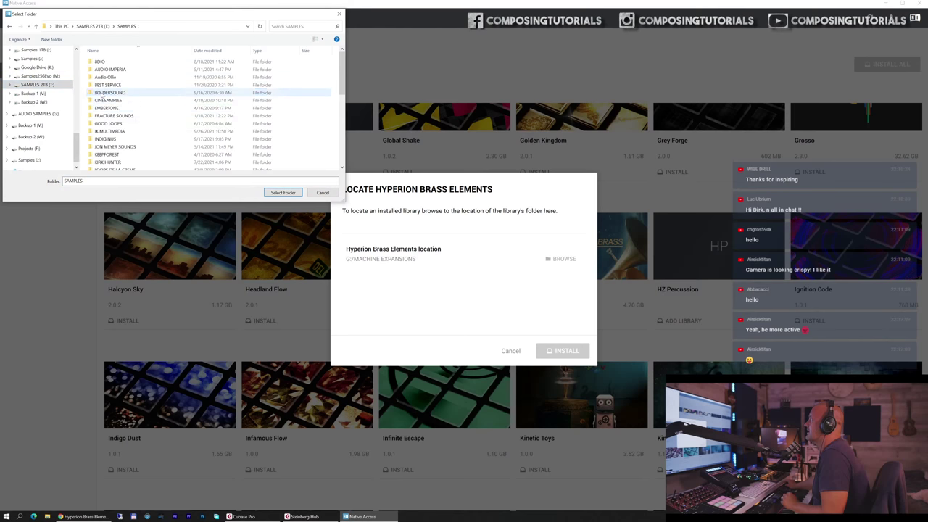
scroll(117, 118, "down", 5)
scroll(112, 113, "down", 3)
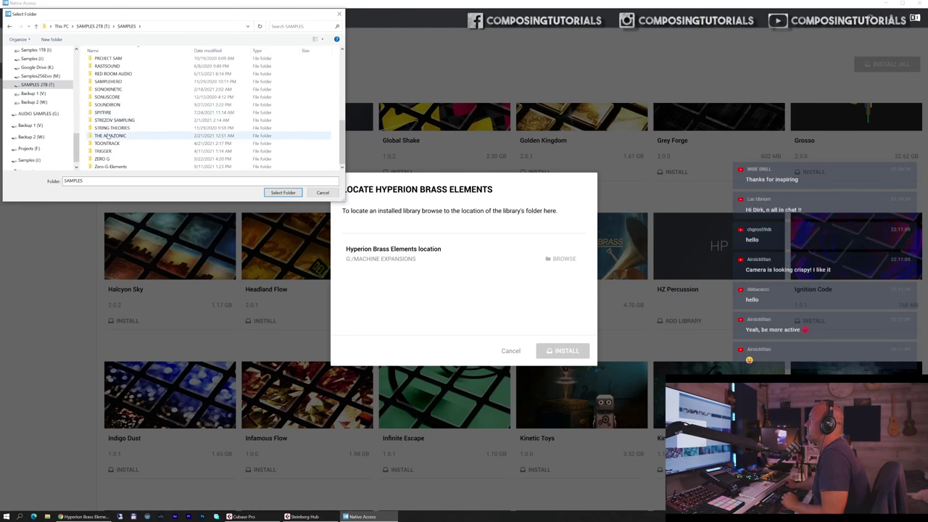
double_click(107, 106)
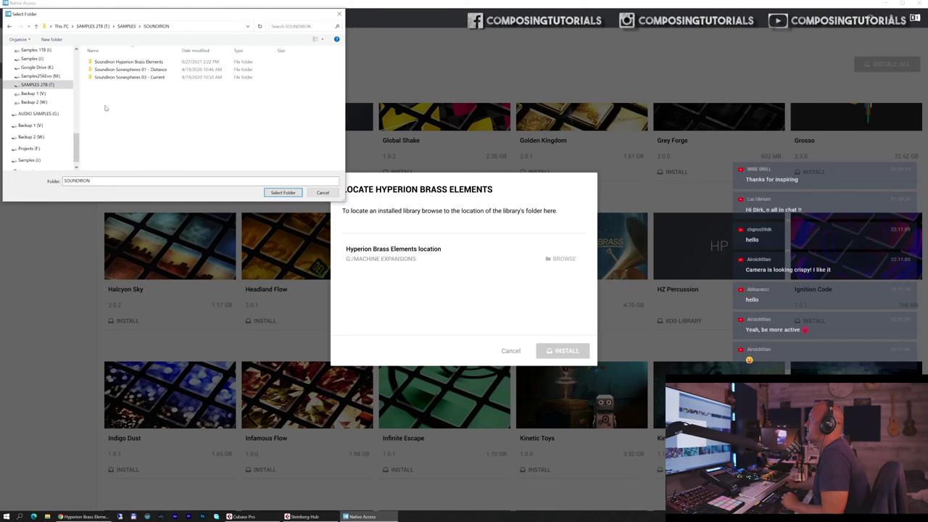
double_click(113, 62)
left_click(283, 192)
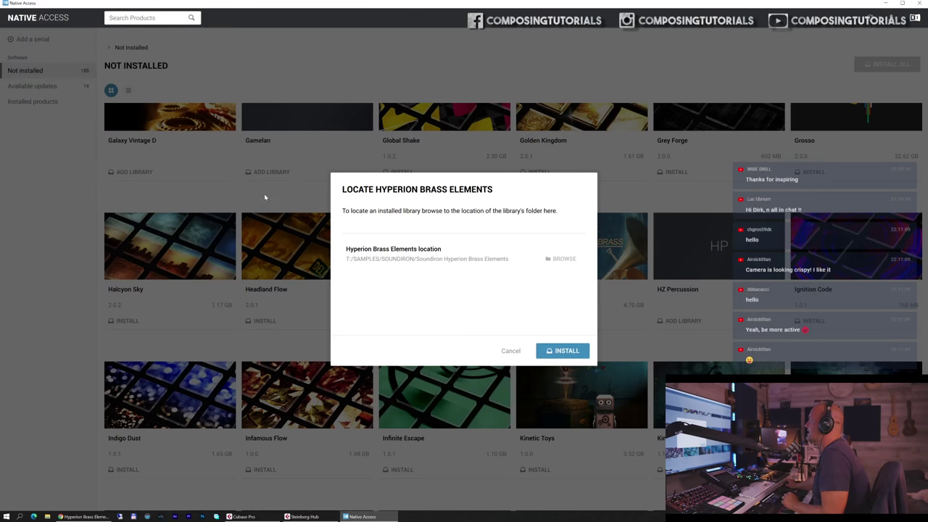
- Install the located Hyperion Brass Elements library and close Native Access
left_click(562, 348)
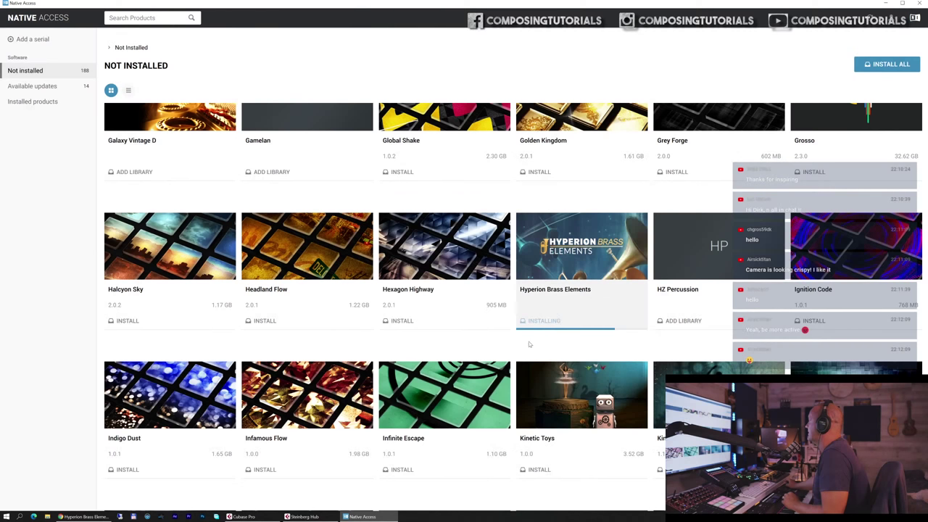
left_click(919, 4)
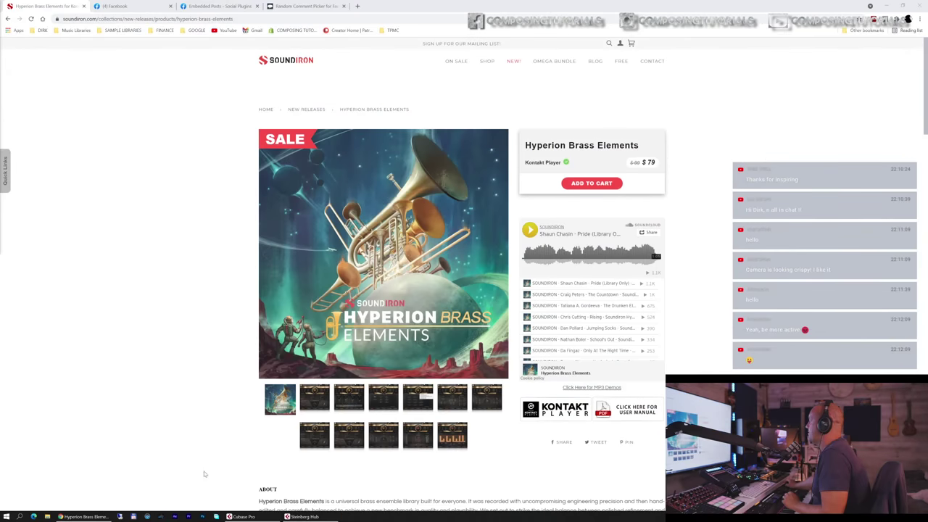
- Switch to Cubase, start a project from the VEPRO + QL 092021 template, and return to the Soundiron page in the browser
left_click(243, 516)
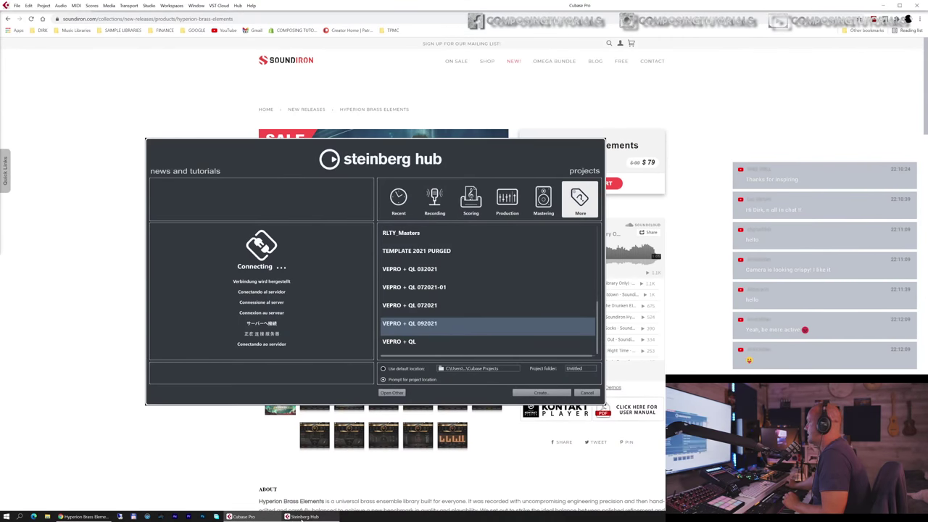
left_click(539, 392)
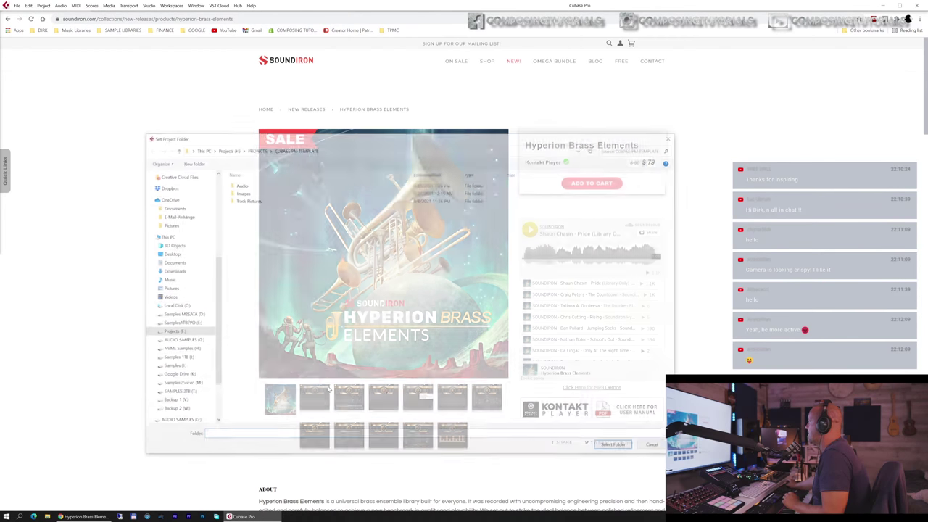
left_click(65, 163)
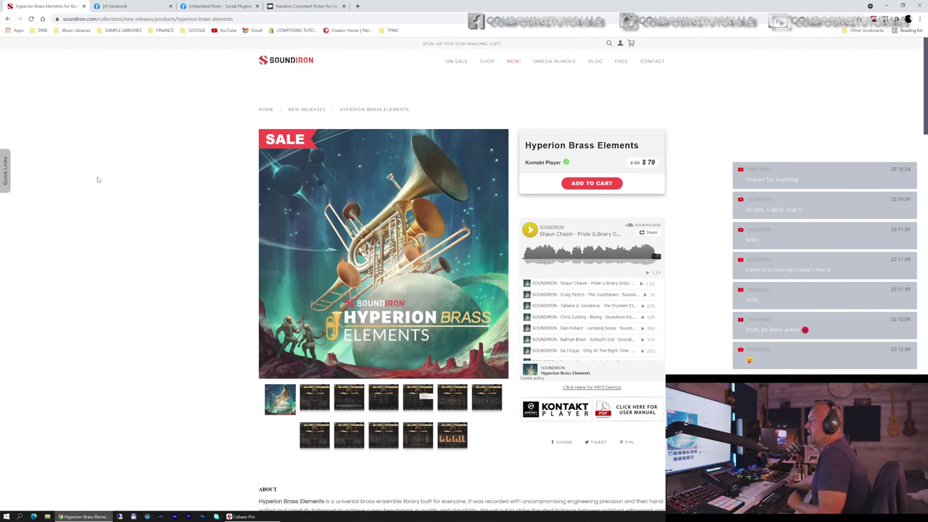
- Read the About section of the Hyperion Brass Elements product page, highlighting the opening paragraph and its list of intended users
scroll(352, 238, "down", 5)
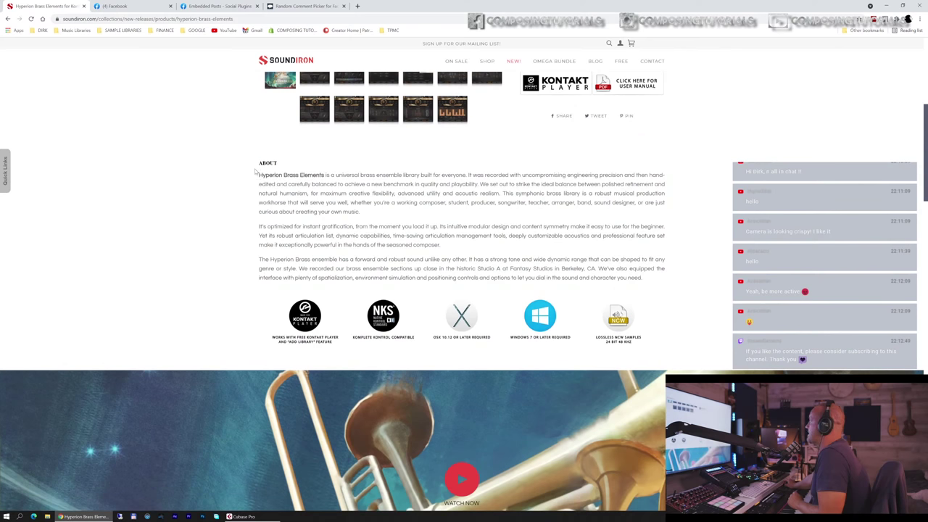
left_click_drag(256, 174, 452, 215)
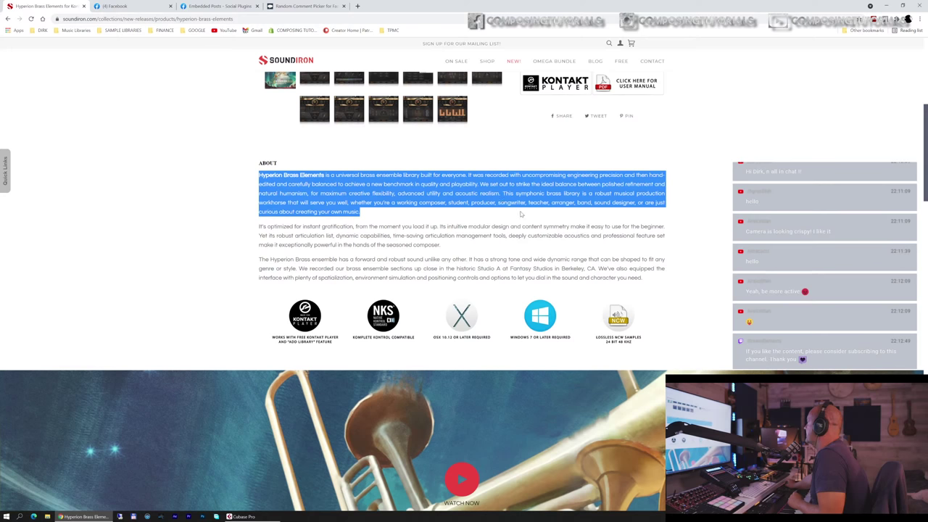
left_click(450, 217)
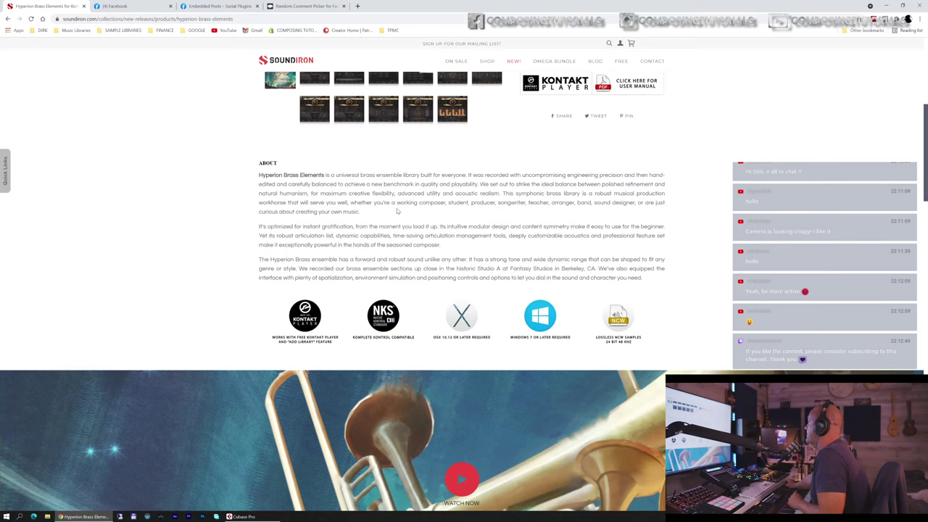
left_click_drag(393, 205, 406, 211)
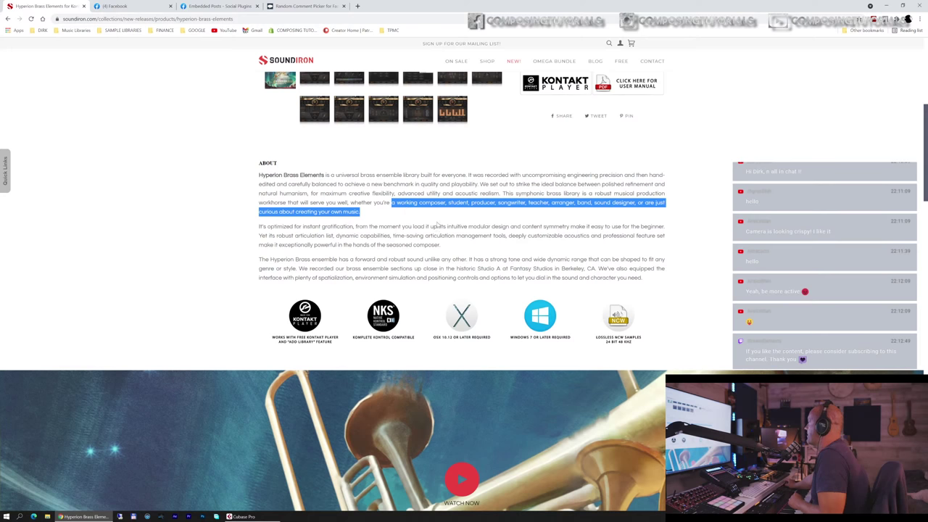
left_click(437, 226)
scroll(435, 229, "up", 5)
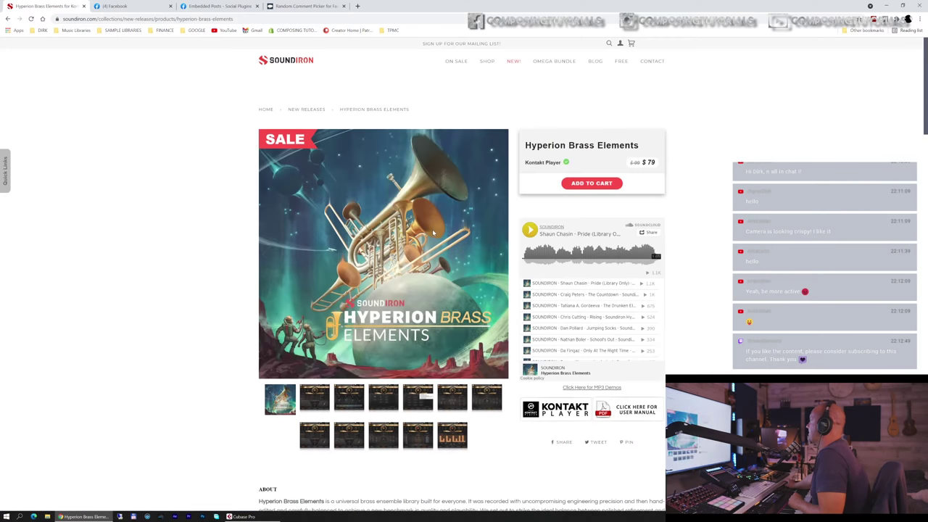
scroll(434, 232, "down", 2)
scroll(406, 228, "up", 2)
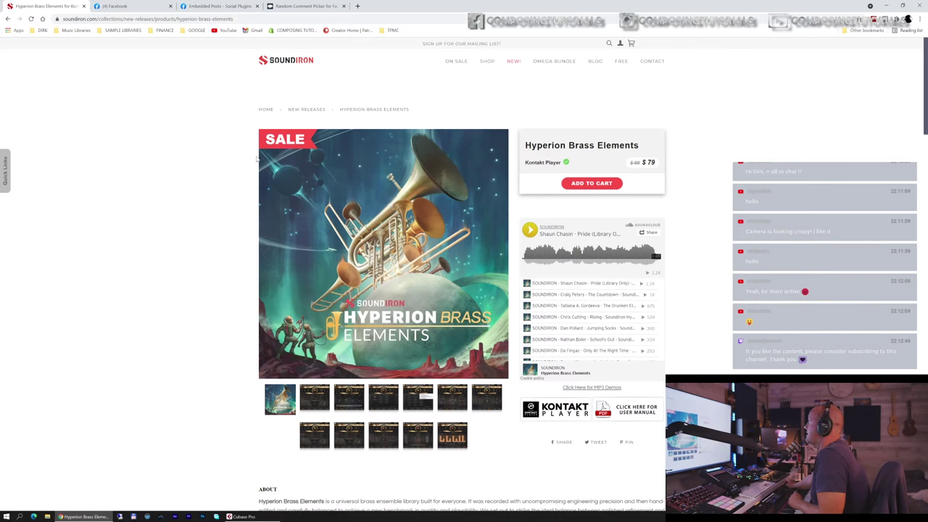
- Copy the Hyperion Brass Elements product page address and share it in the live chat
left_click(244, 17)
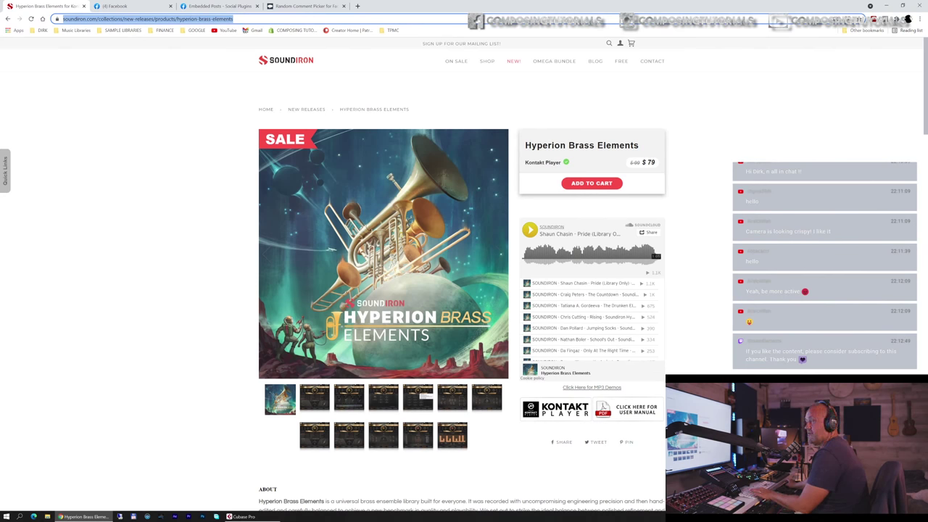
key("alt+Tab")
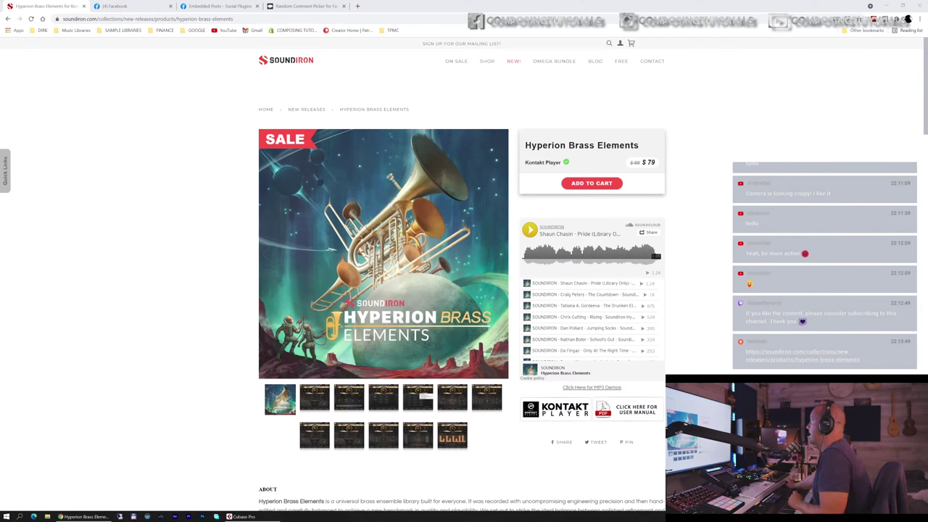
- Copy the giveaway post's URL from the Facebook Embedded Posts code generator and share it in the live chat
left_click(201, 6)
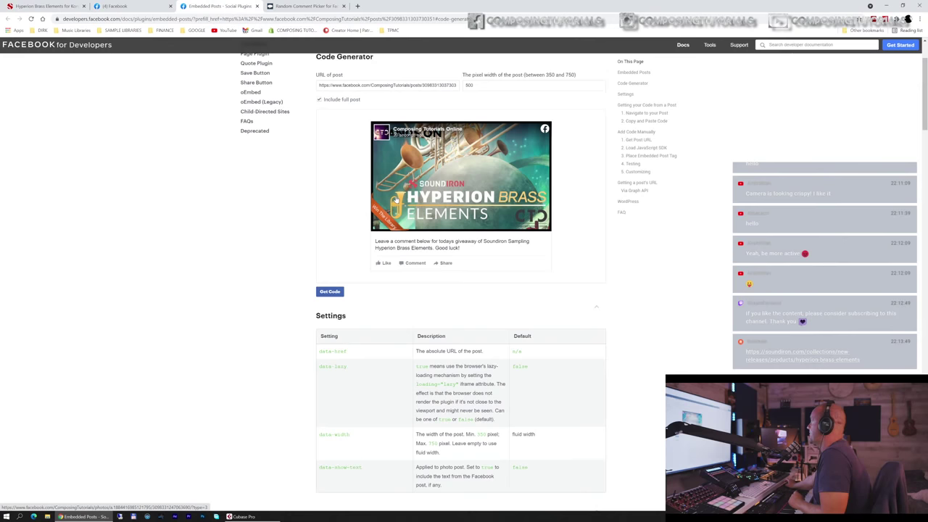
scroll(366, 144, "up", 2)
left_click_drag(317, 182, 493, 183)
key("ctrl+c")
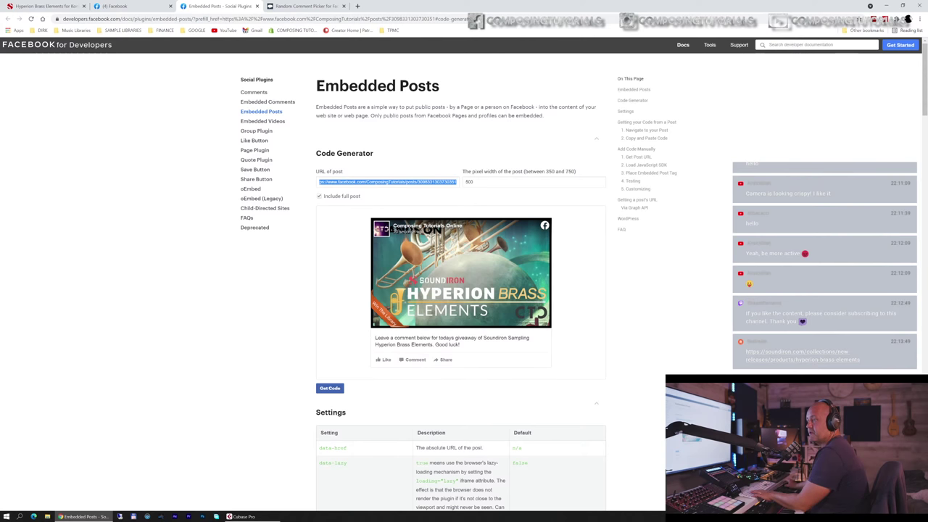
key("alt+Tab")
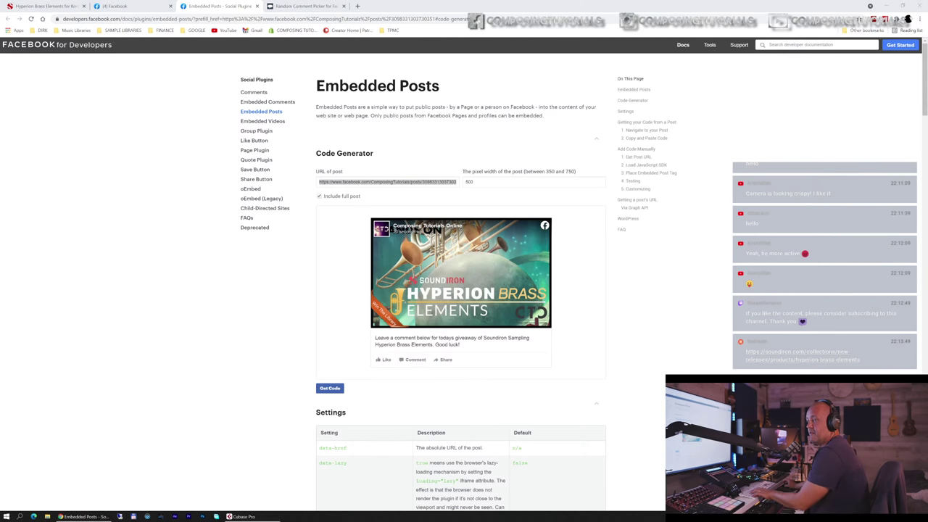
key("ctrl+v")
key("Return")
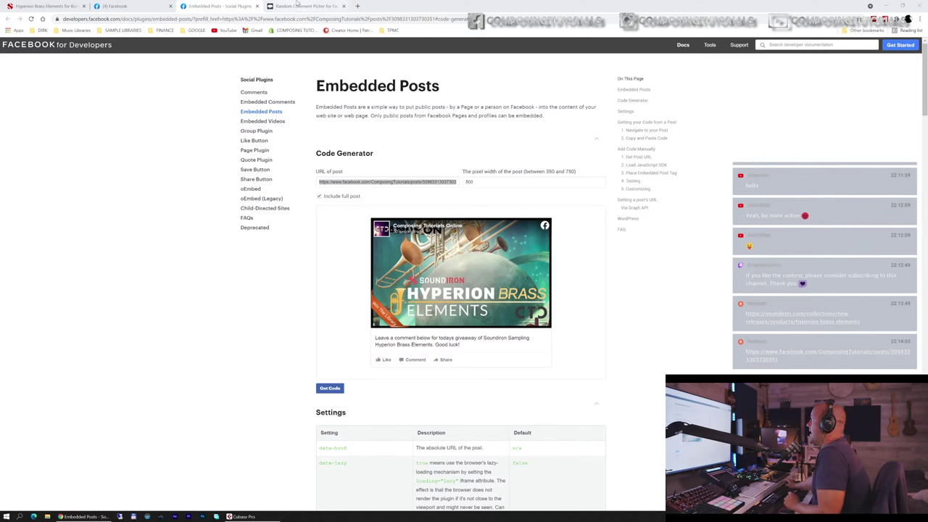
- Enter the giveaway post's URL in the Facebook random comment picker and get its comments with duplicate users filtered
left_click(266, 6)
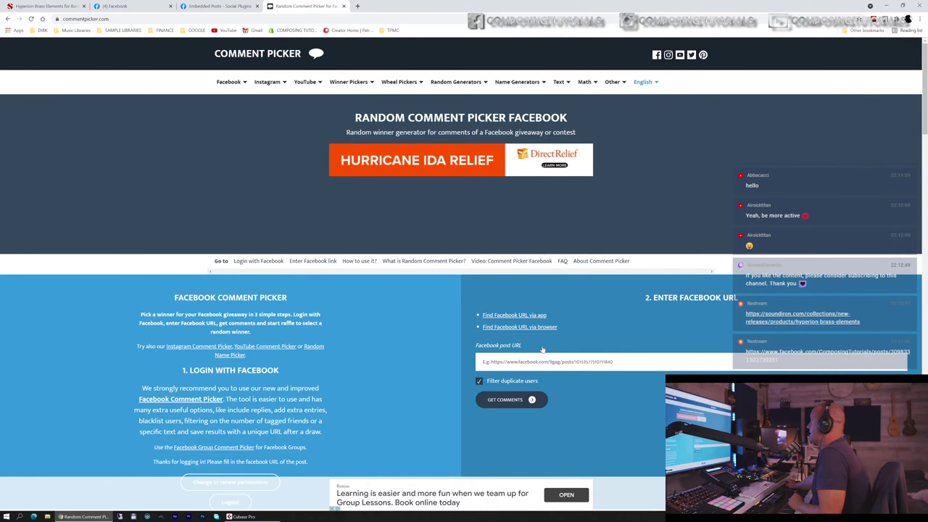
left_click(588, 364)
key("ctrl+v")
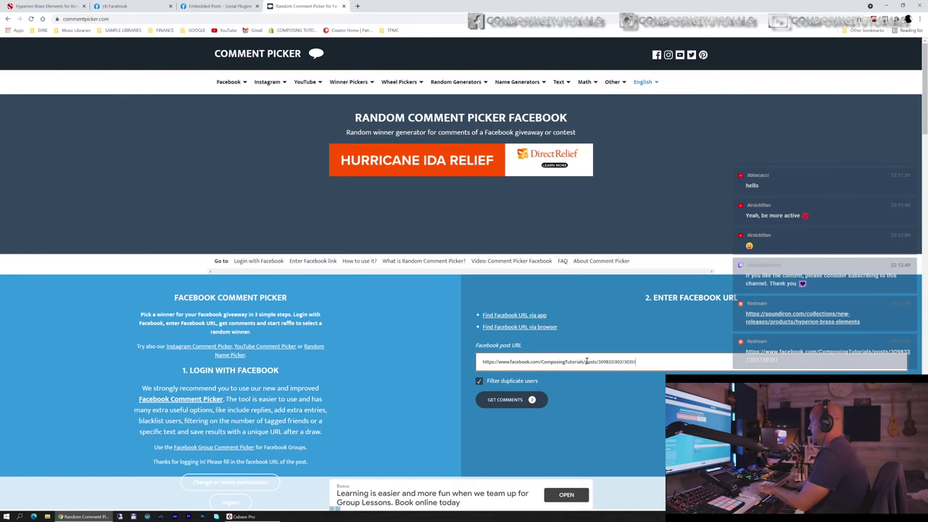
left_click(512, 401)
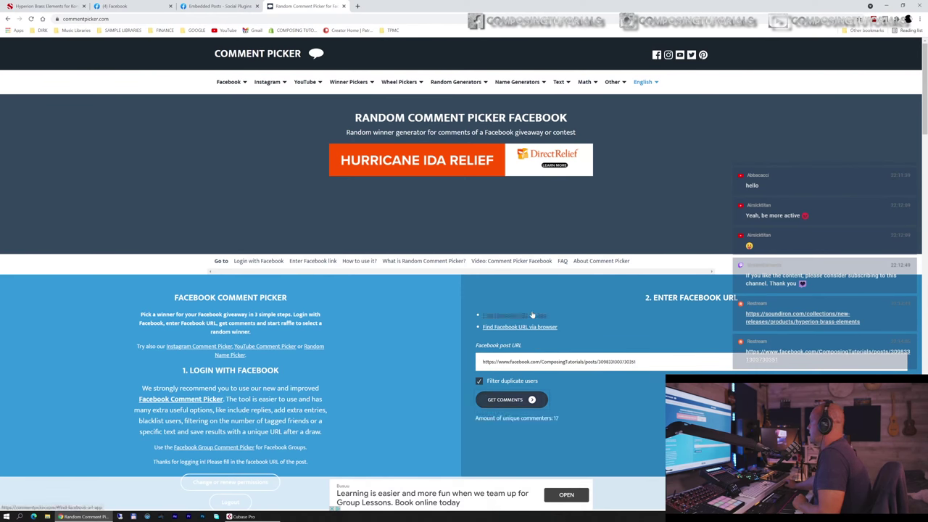
scroll(558, 295, "down", 2)
scroll(558, 295, "up", 2)
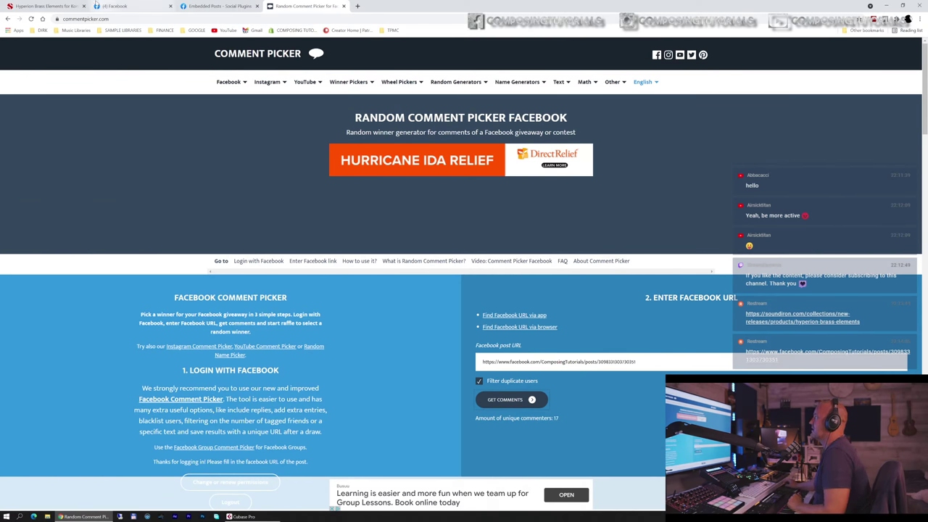
- Go back to Cubase and confirm CUBASE PM TEMPLATE as the project folder
left_click(72, 6)
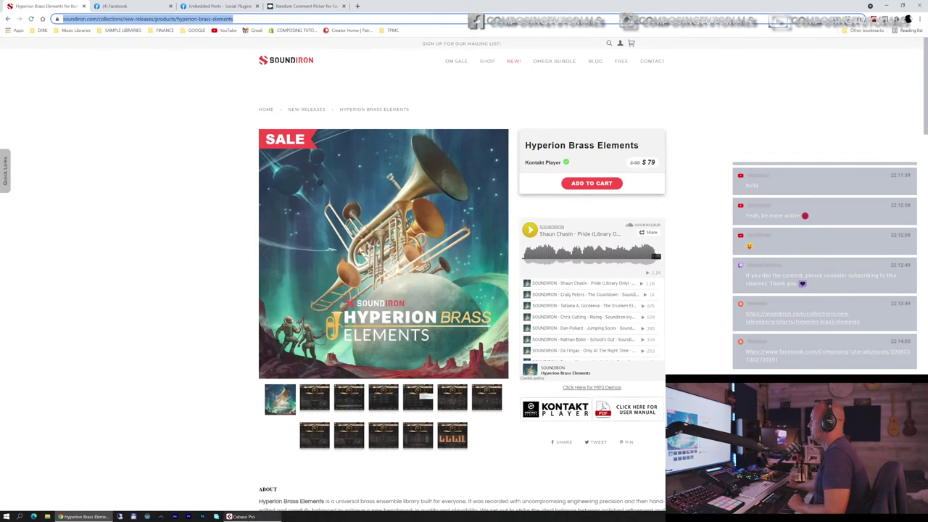
left_click(243, 516)
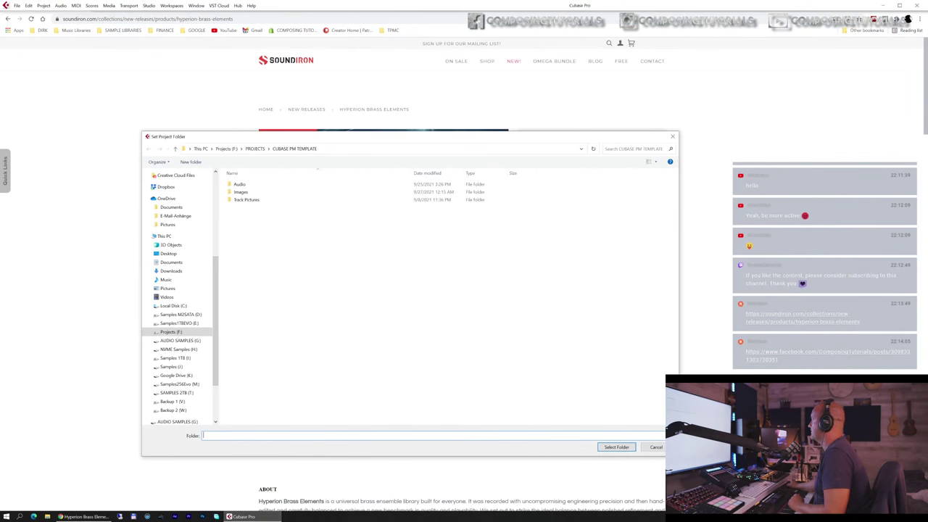
left_click(616, 446)
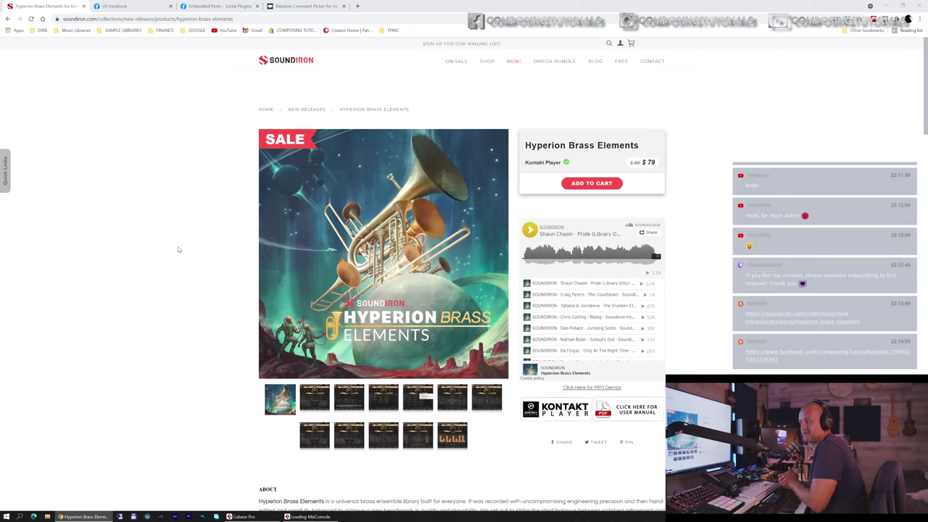
- View the trumpets interface screenshot in the Hyperion Brass Elements product gallery
scroll(360, 229, "down", 3)
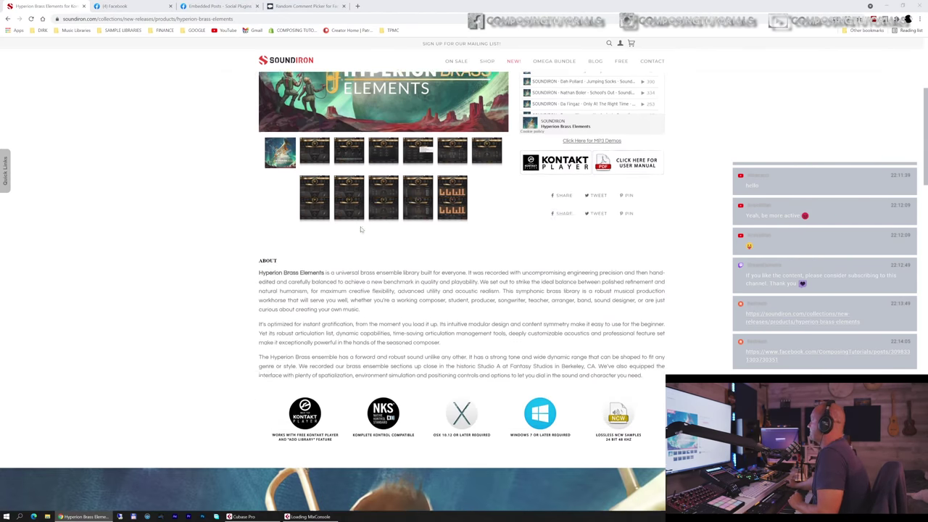
scroll(334, 254, "up", 2)
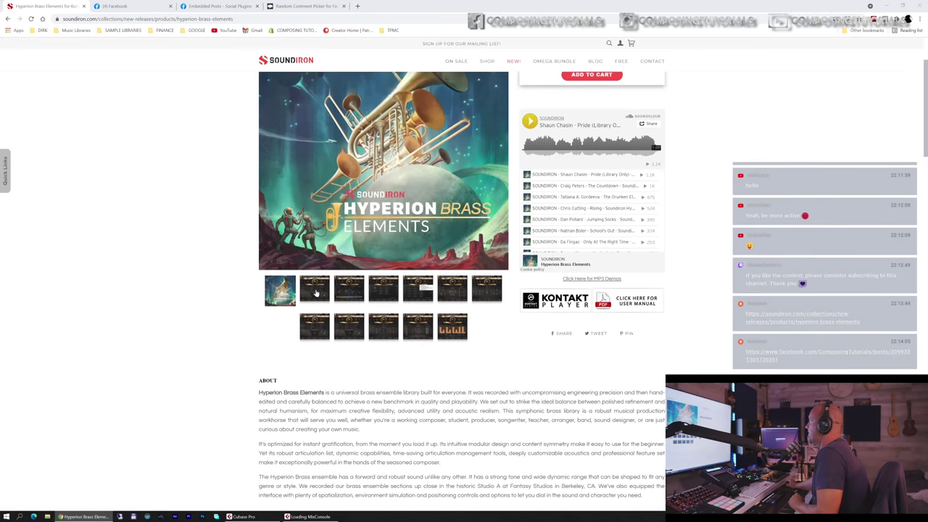
left_click(315, 292)
scroll(384, 236, "up", 2)
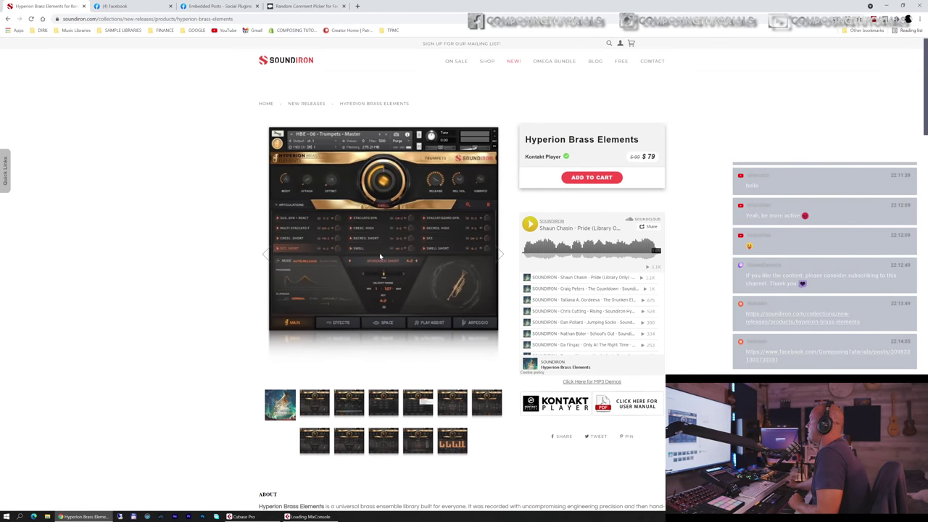
- Look through more interface screenshots in the Hyperion Brass Elements gallery and read the product description down to the specifications
left_click(354, 404)
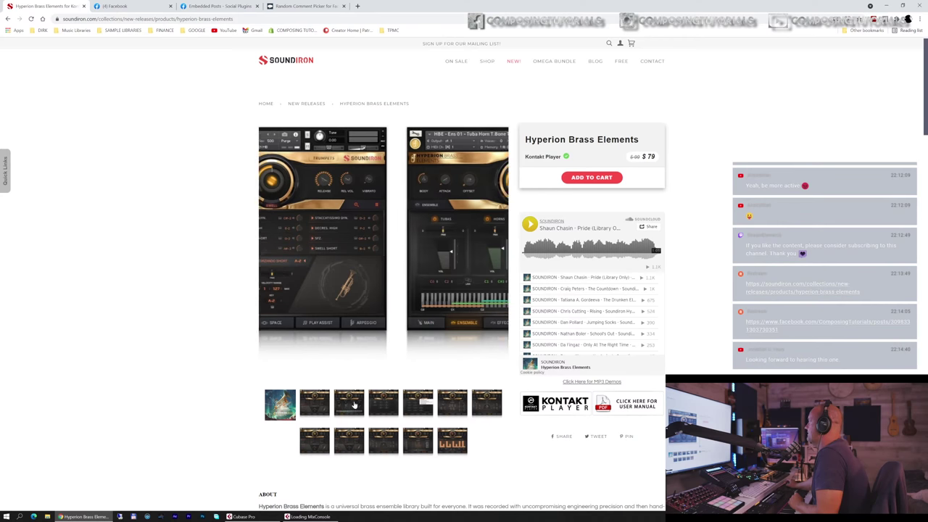
left_click(382, 403)
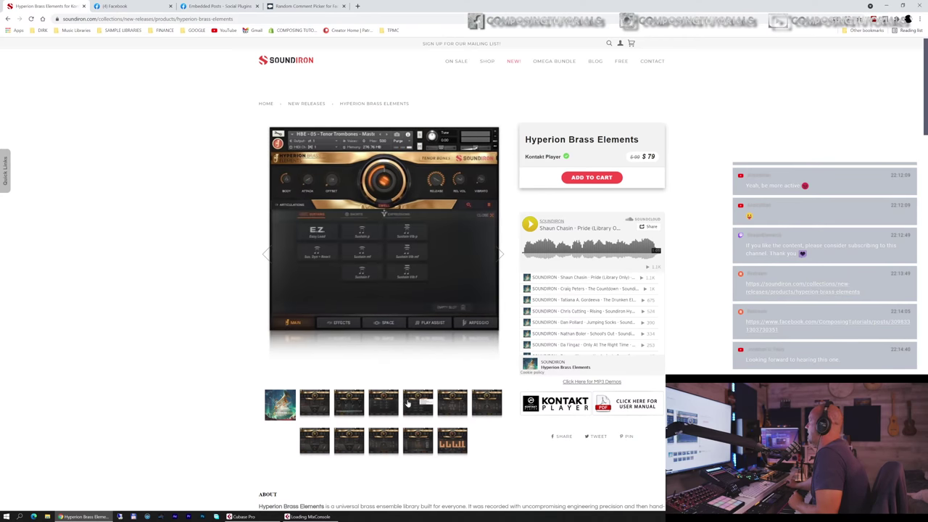
scroll(376, 332, "down", 5)
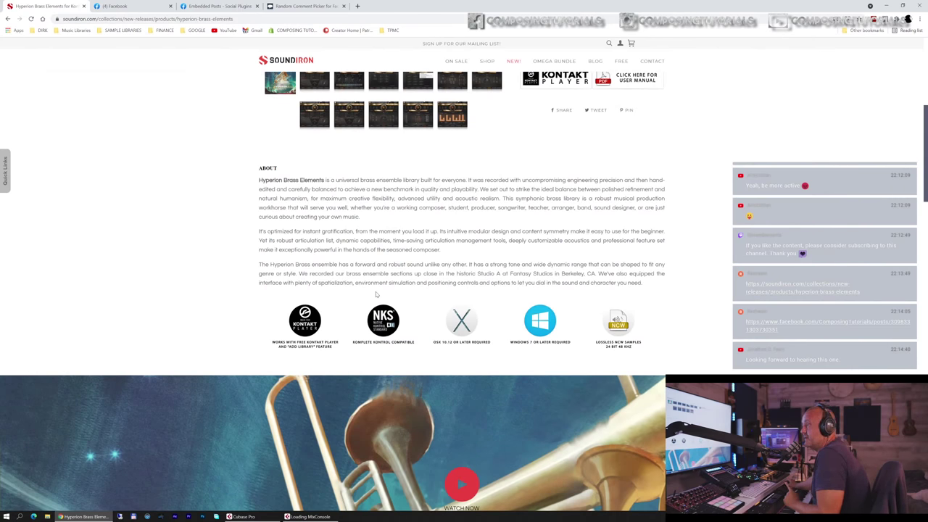
scroll(387, 279, "down", 2)
scroll(387, 279, "down", 1)
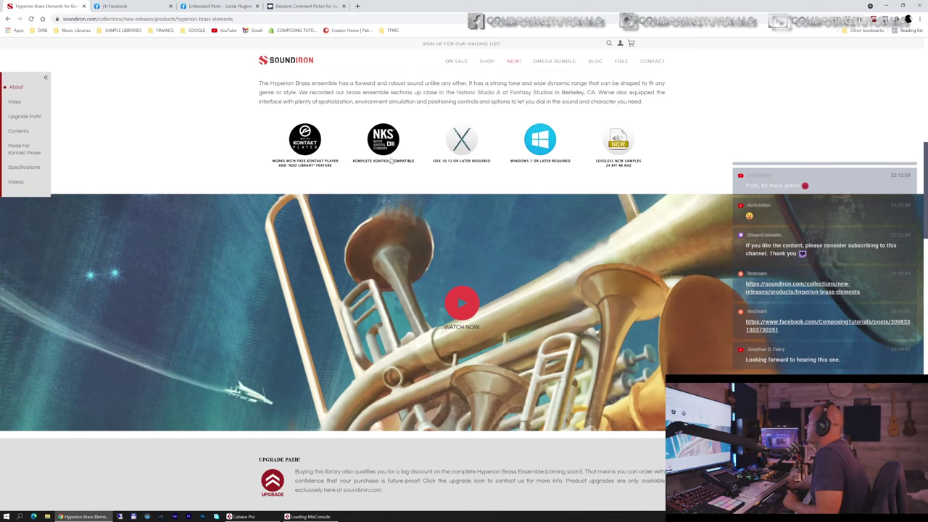
scroll(390, 160, "down", 1)
scroll(390, 161, "down", 2)
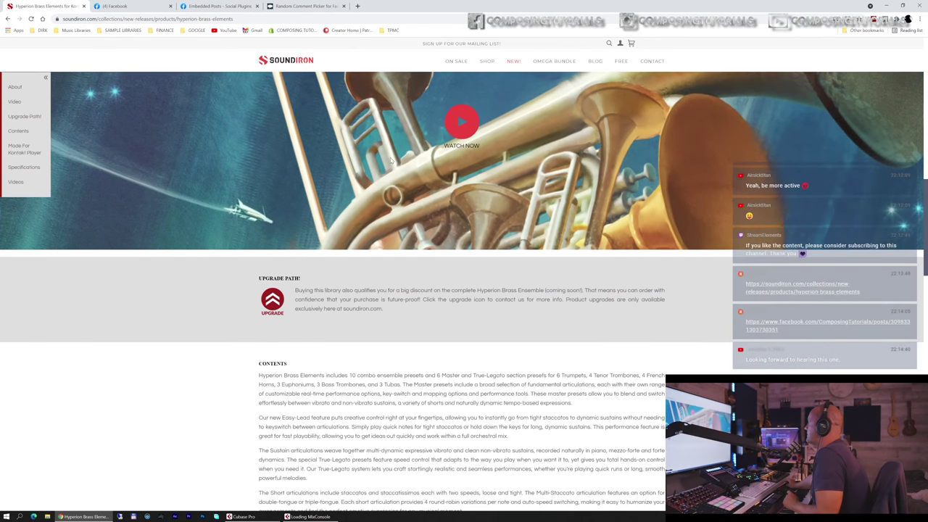
scroll(389, 159, "down", 8)
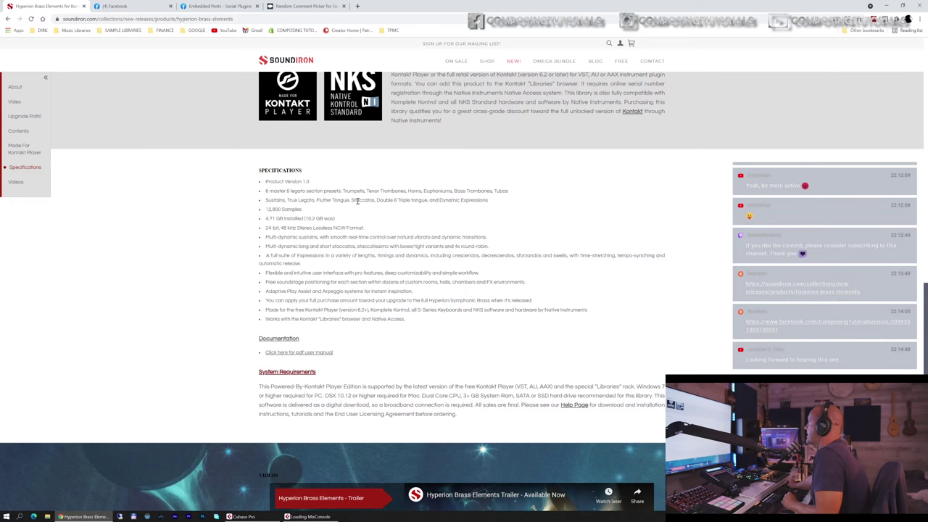
- Examine the library's specifications, highlighting the sample count entry, and skim the videos and related products before returning to the gallery
left_click_drag(303, 210, 282, 209)
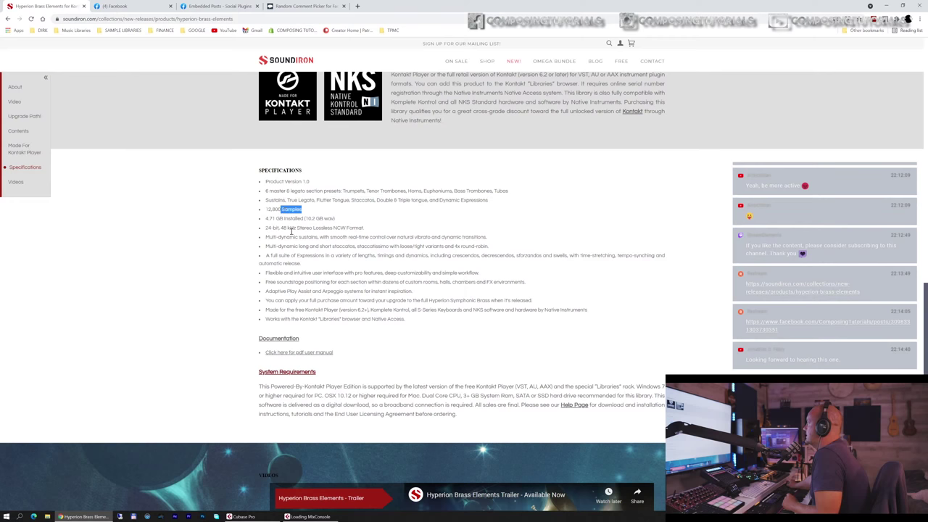
left_click(290, 235)
scroll(331, 219, "down", 2)
scroll(326, 217, "up", 1)
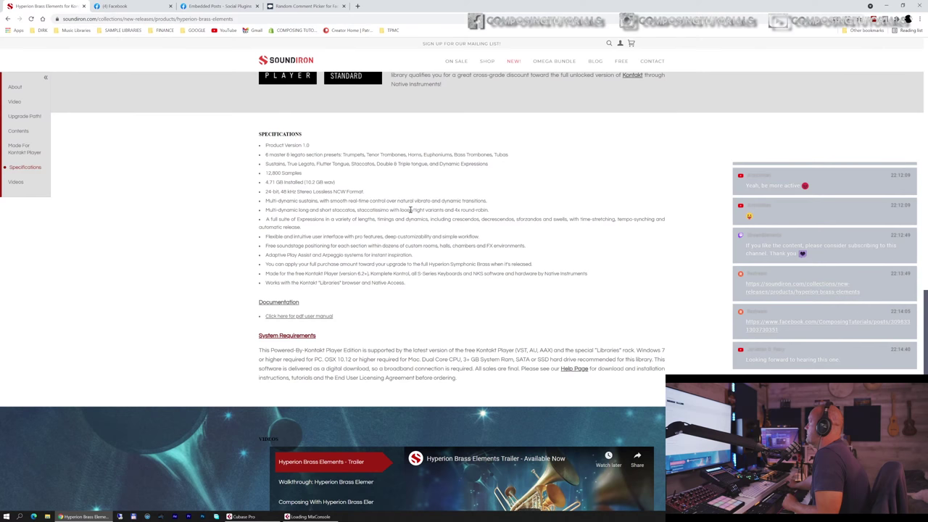
scroll(467, 217, "down", 7)
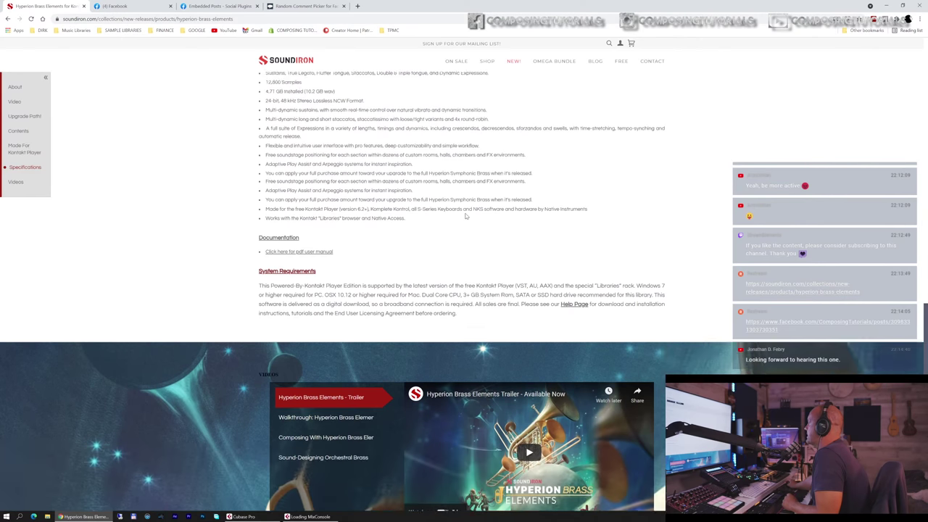
scroll(466, 215, "down", 10)
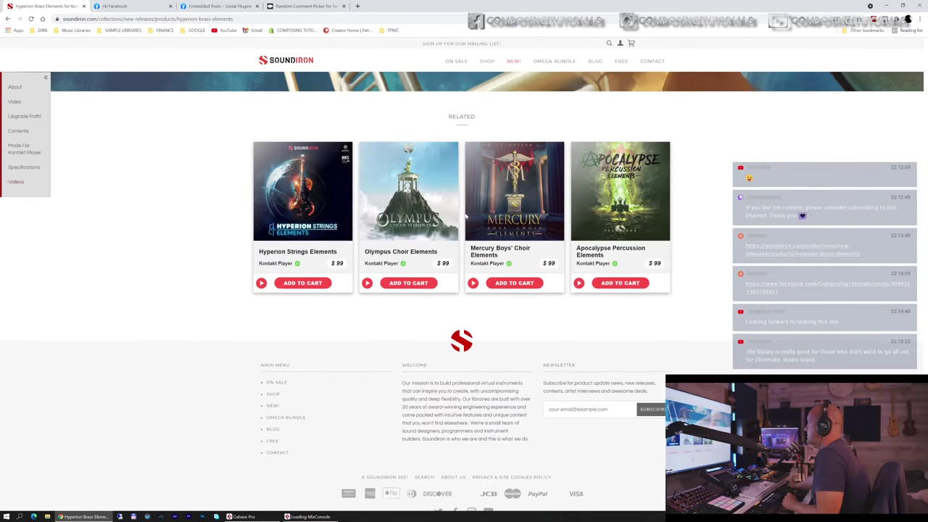
scroll(466, 215, "up", 20)
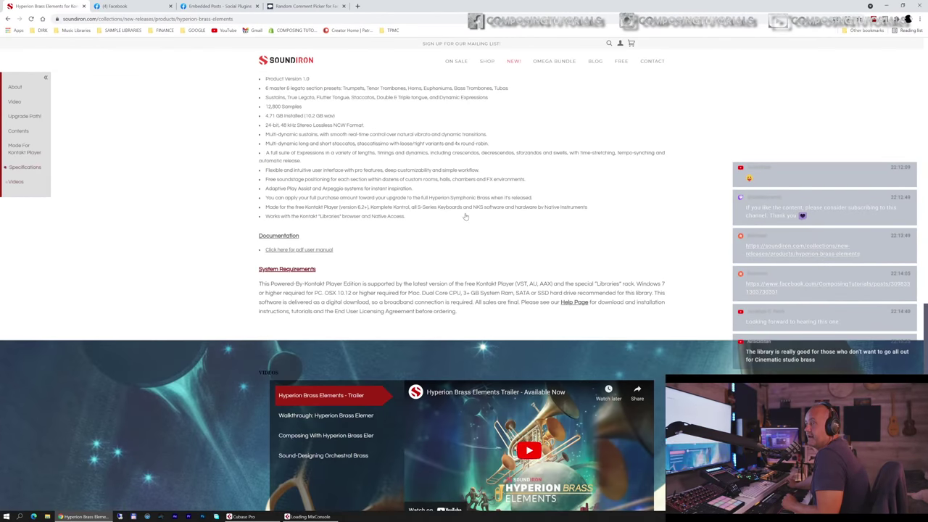
scroll(465, 216, "up", 20)
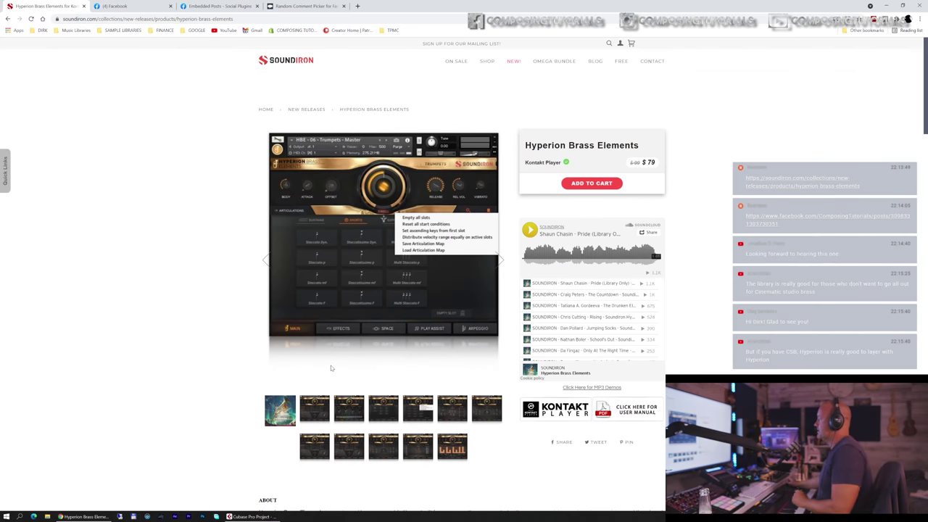
- Switch to the Cubase project and collapse all folder tracks in the track list
mouse_move(231, 517)
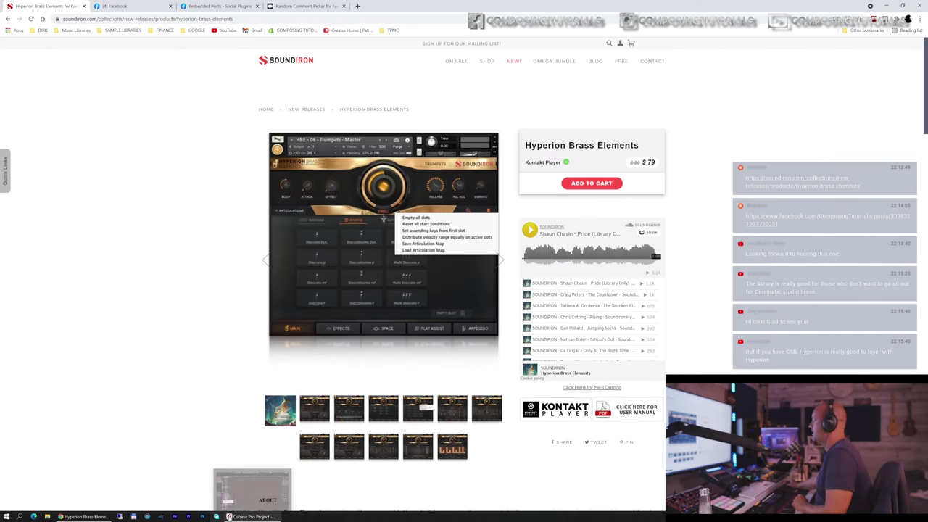
left_click(231, 517)
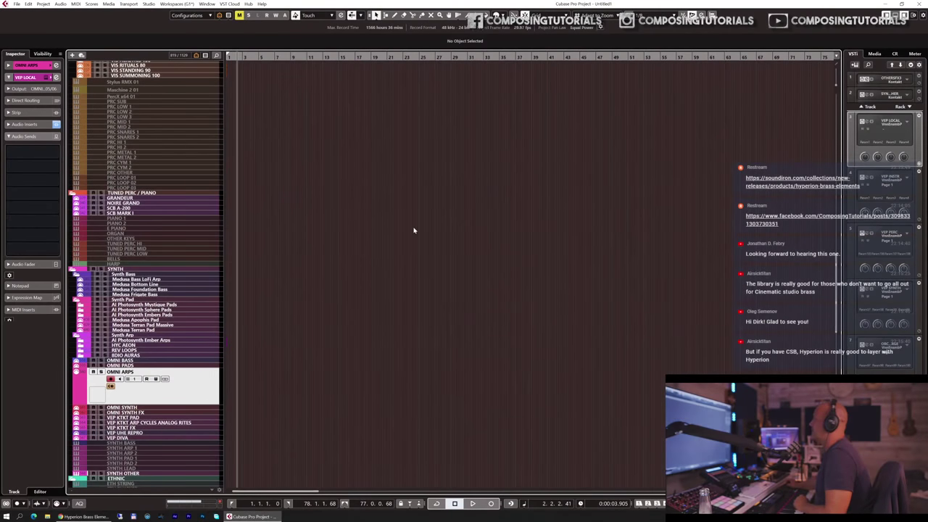
scroll(413, 230, "up", 15)
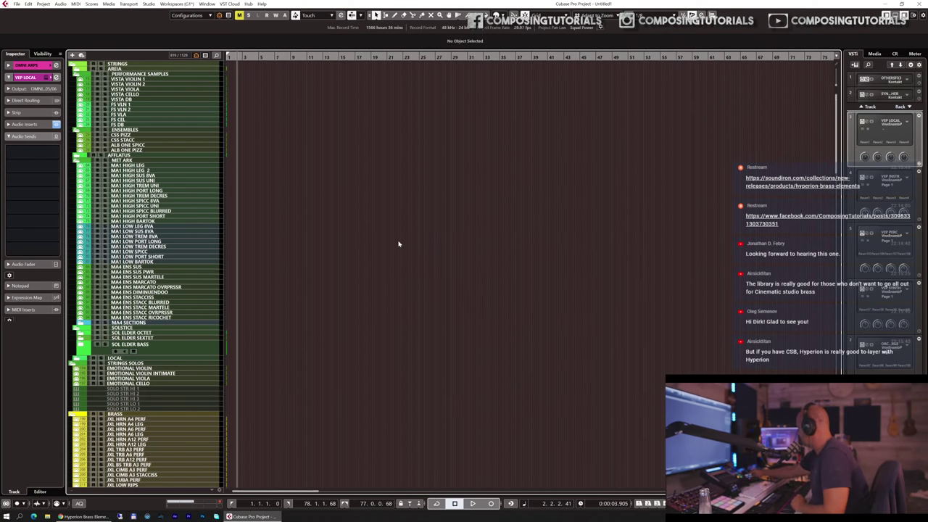
key("ctrl+minus")
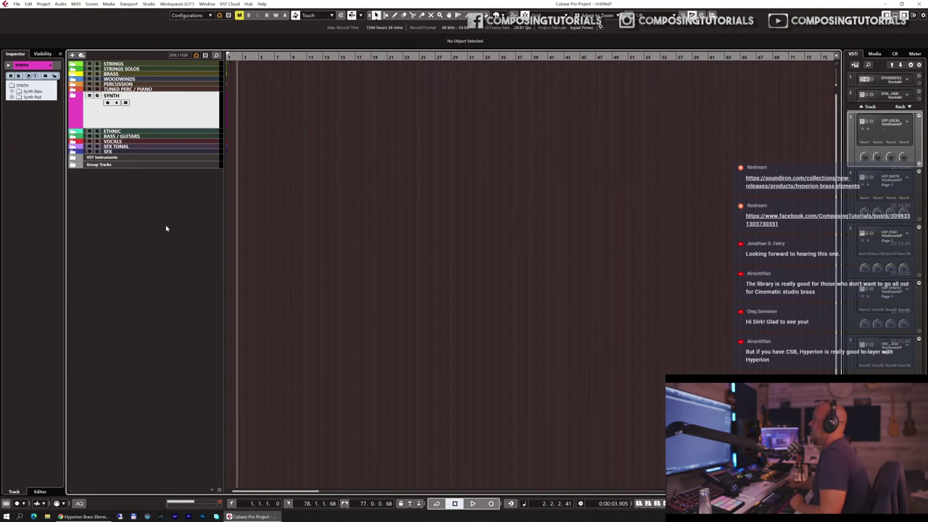
- Hide the Group Tracks and VST Instruments folders from the track list
left_click(42, 54)
left_click(10, 184)
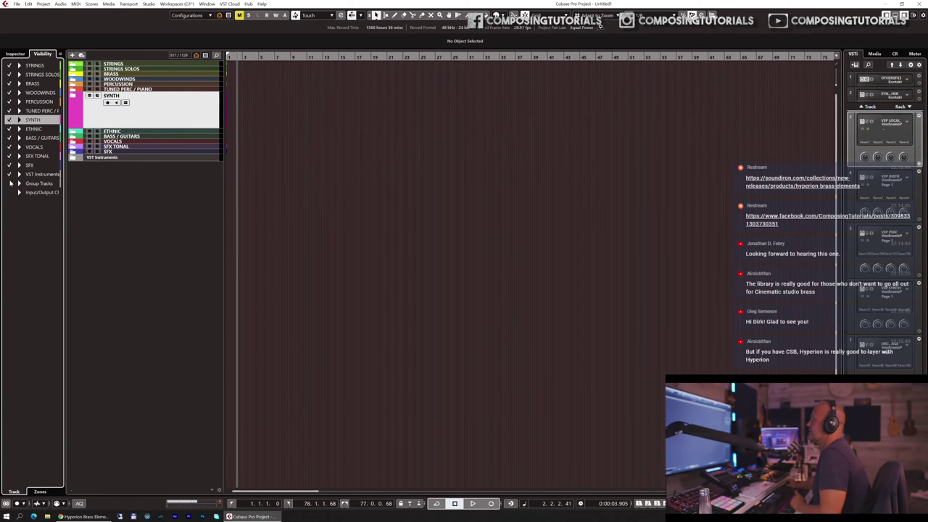
left_click(9, 175)
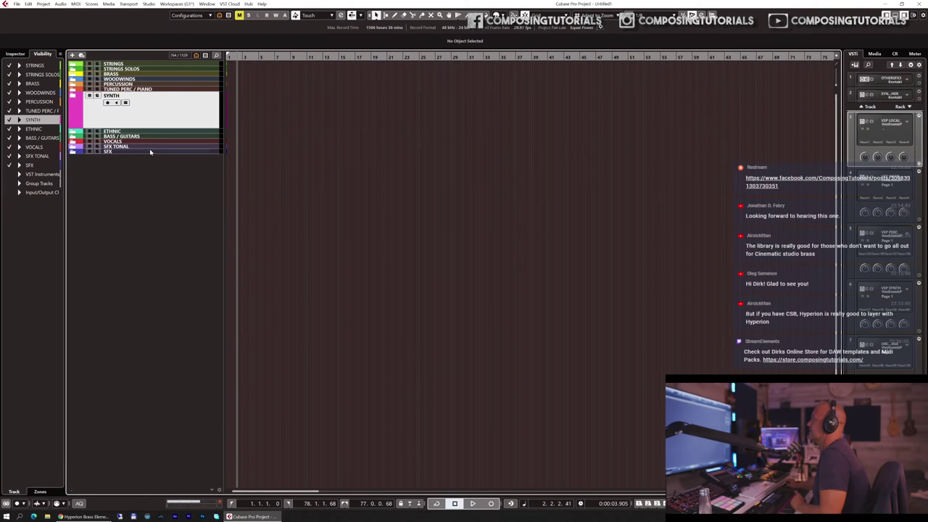
- Add one Kontakt instrument track with Stereo Out below the SFX folder and show its track settings
left_click(149, 153)
right_click(146, 184)
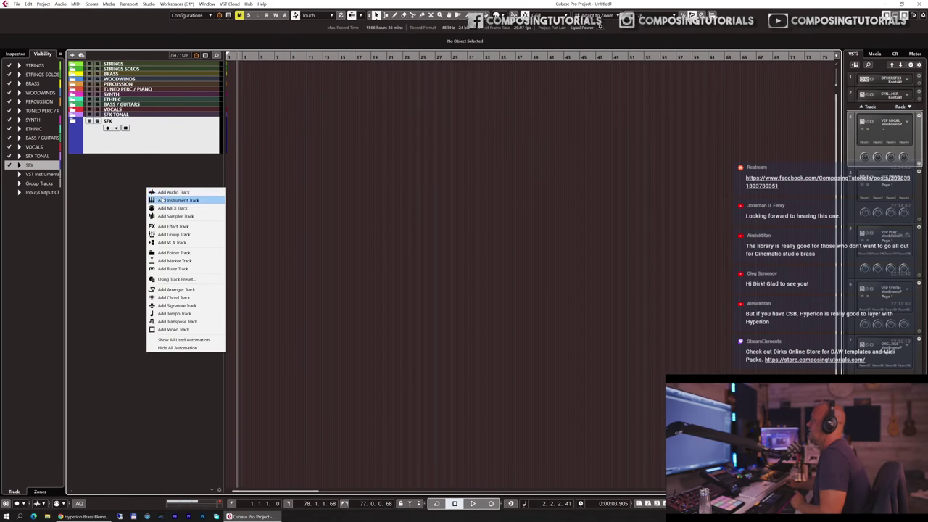
left_click(165, 200)
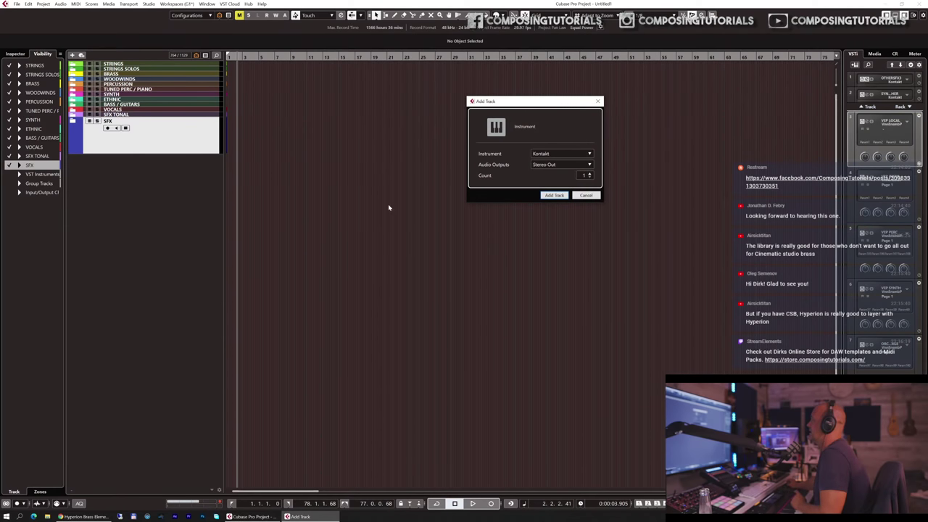
left_click(554, 195)
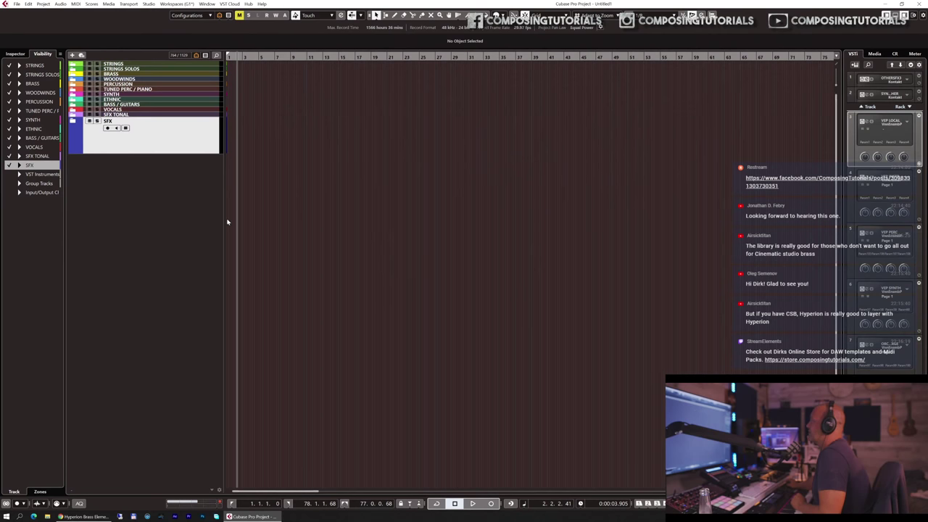
left_click(10, 54)
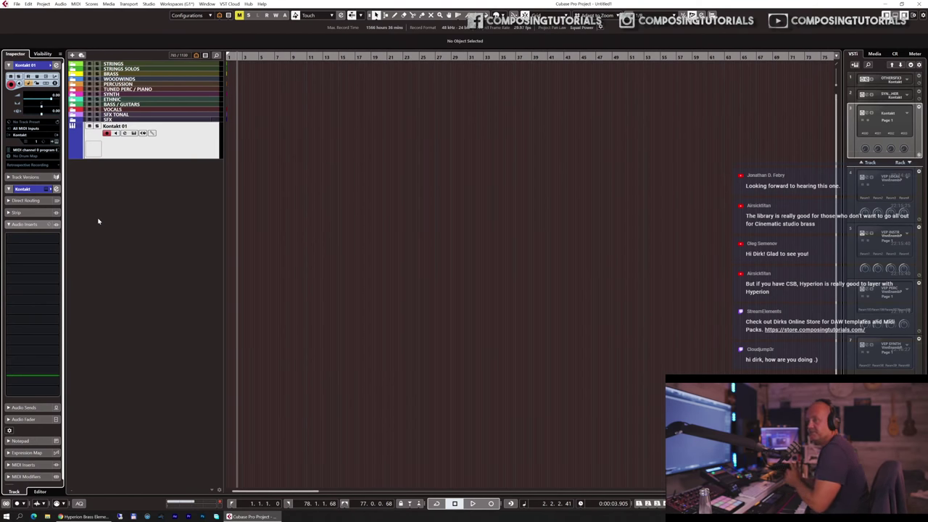
- Open the track's Kontakt instrument and load HBE - 01 - Tubas - Master.nki from the Hyperion Brass Elements library
left_click(47, 189)
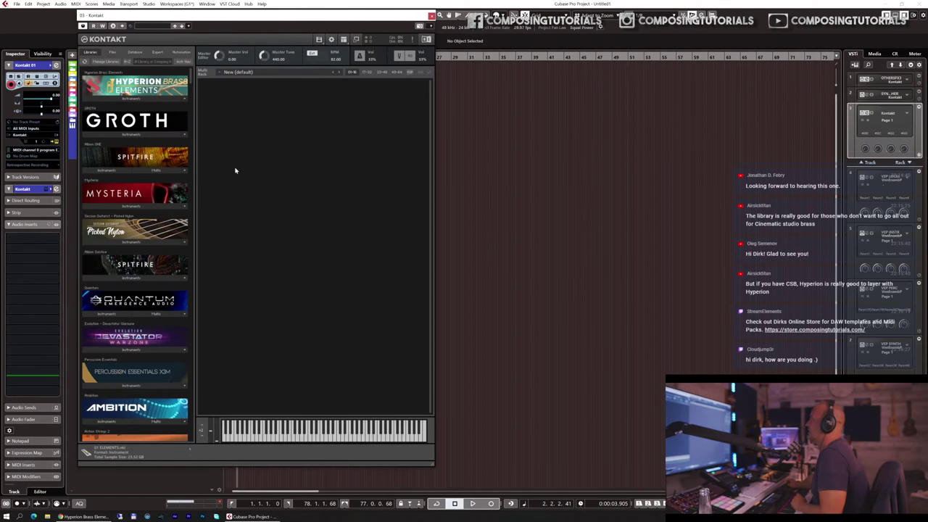
left_click(137, 99)
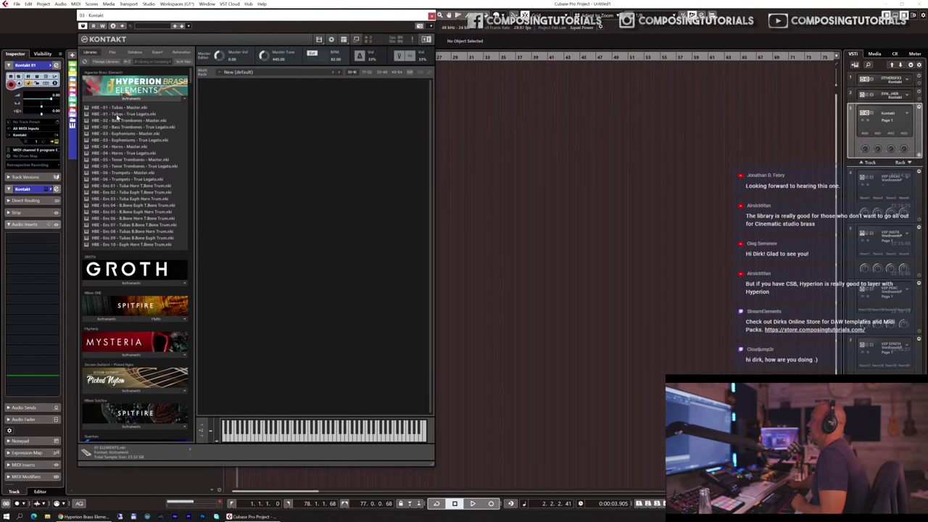
left_click(161, 98)
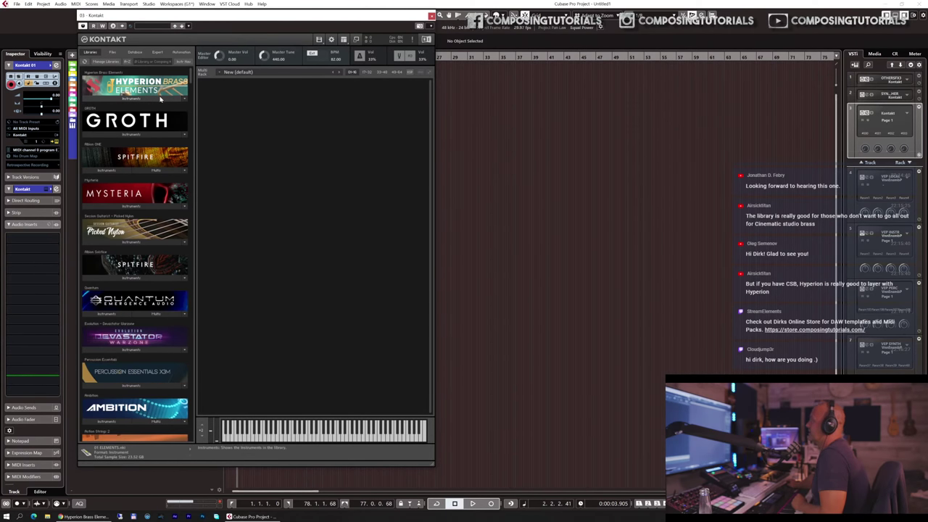
left_click(161, 99)
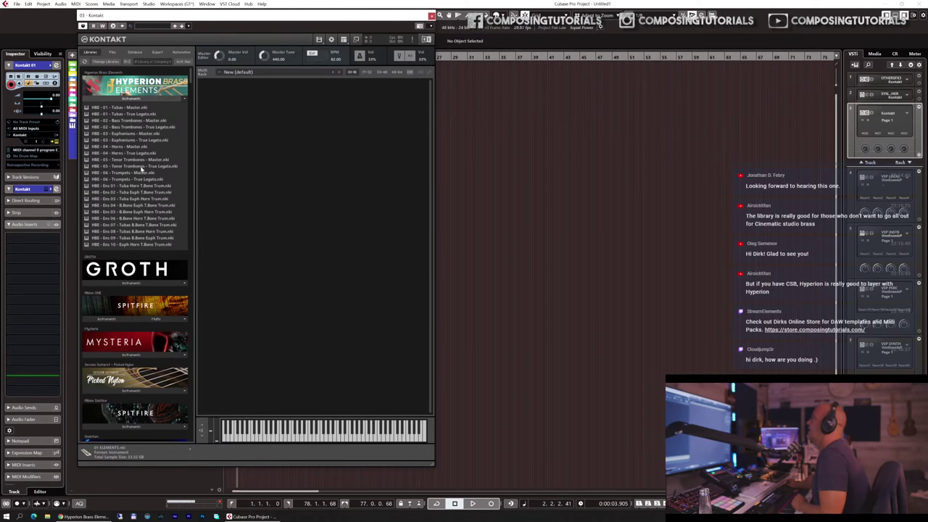
left_click(123, 109)
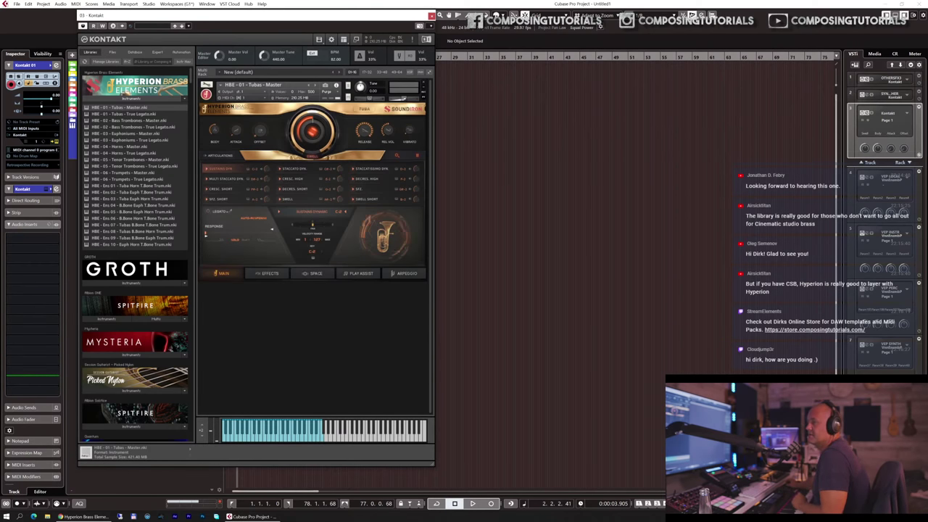
- Close and reopen the Kontakt window and move it clear of the track names
key("ctrl+w")
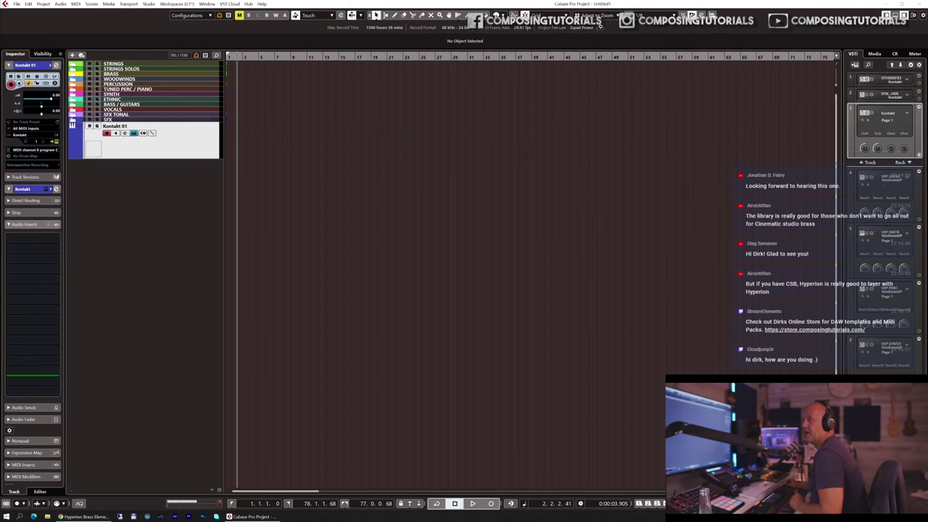
key("Return")
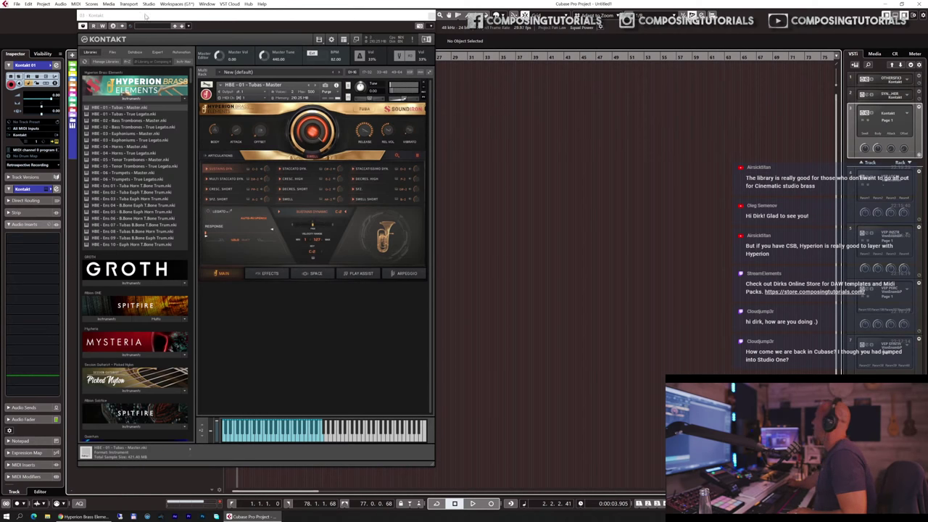
left_click_drag(238, 15, 356, 26)
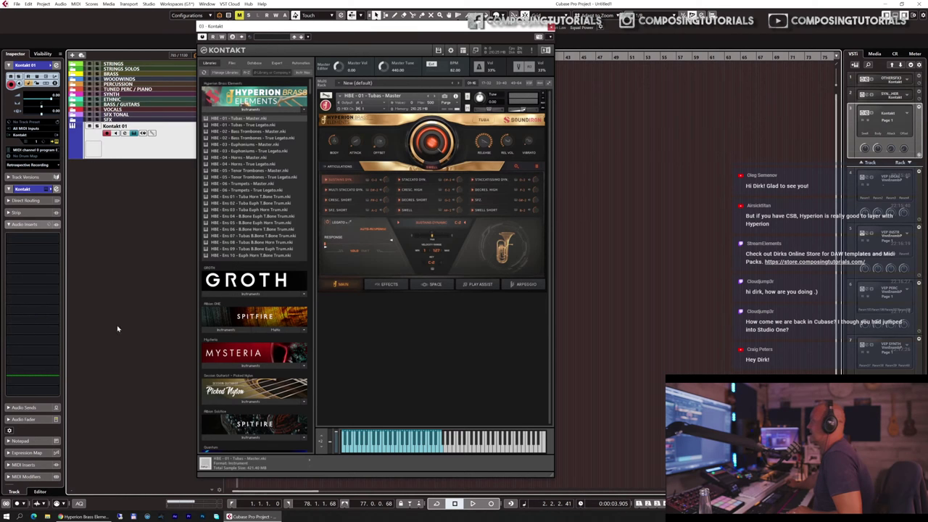
- Close the Kontakt window and the current project without saving
left_click(550, 27)
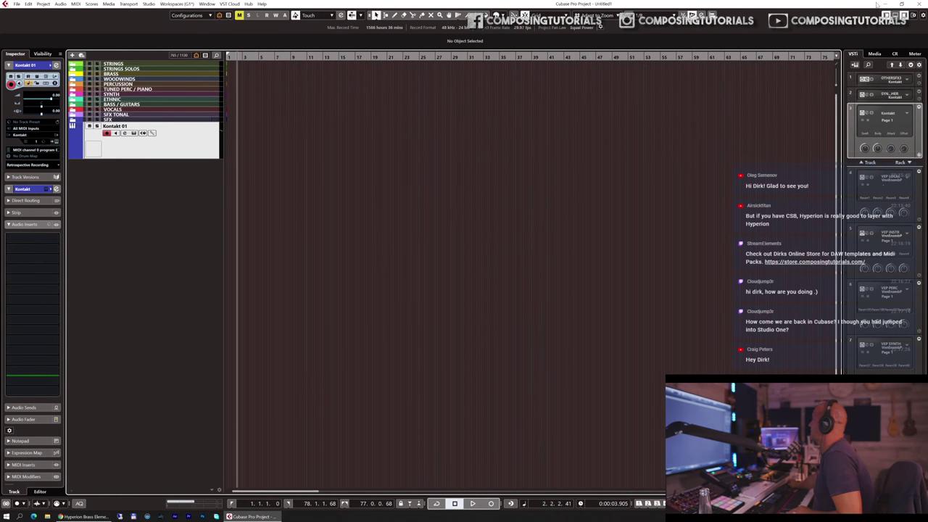
key("ctrl+w")
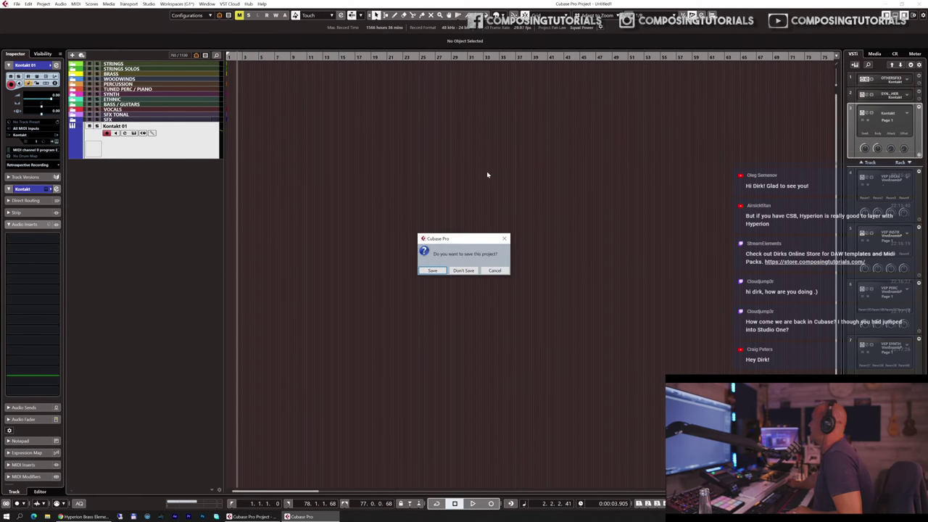
left_click(470, 273)
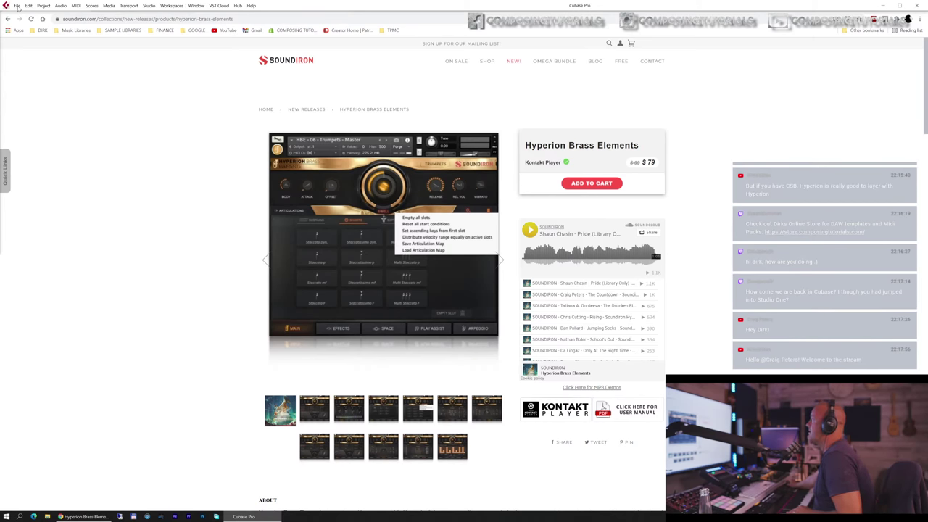
- Create a new empty project, using CUBASE PM TEMPLATE on the Projects drive as its project folder
left_click(17, 6)
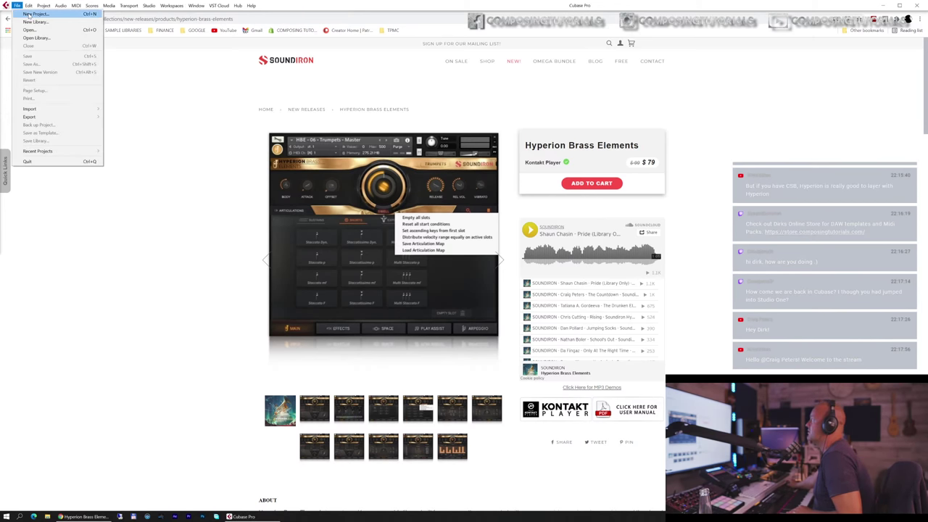
left_click(34, 13)
scroll(435, 275, "up", 5)
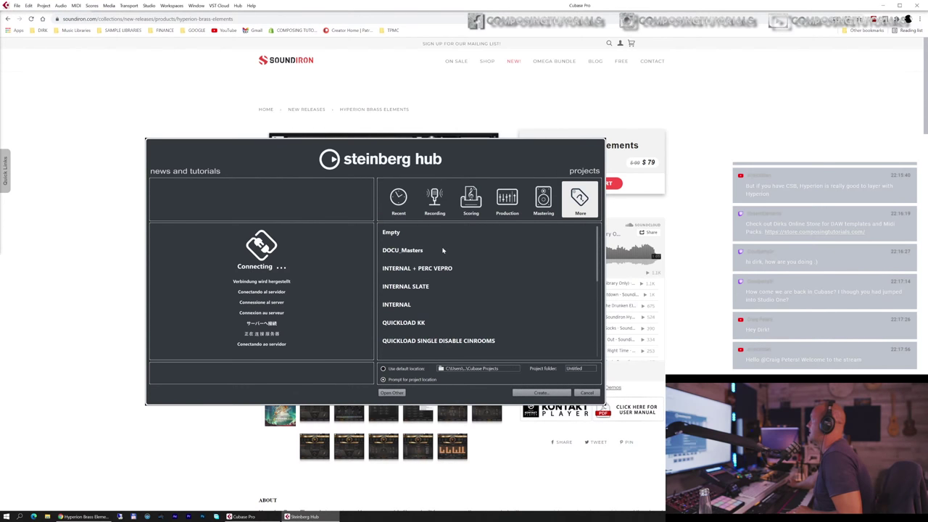
left_click(551, 393)
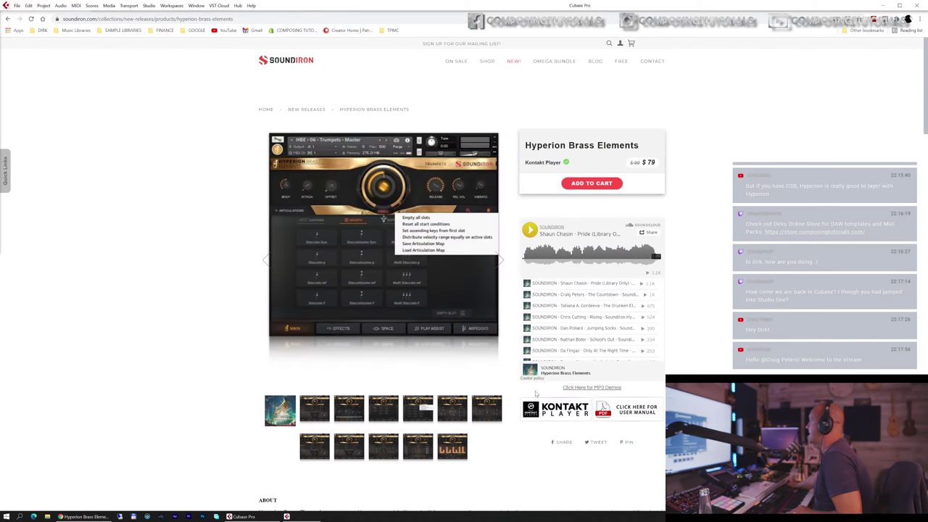
left_click(616, 446)
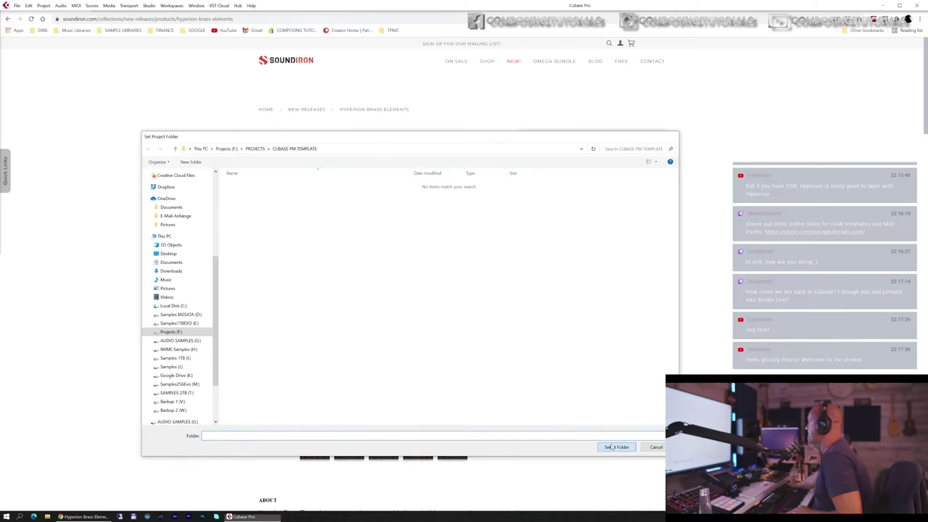
- Add a Kontakt instrument track to the empty track list
right_click(93, 119)
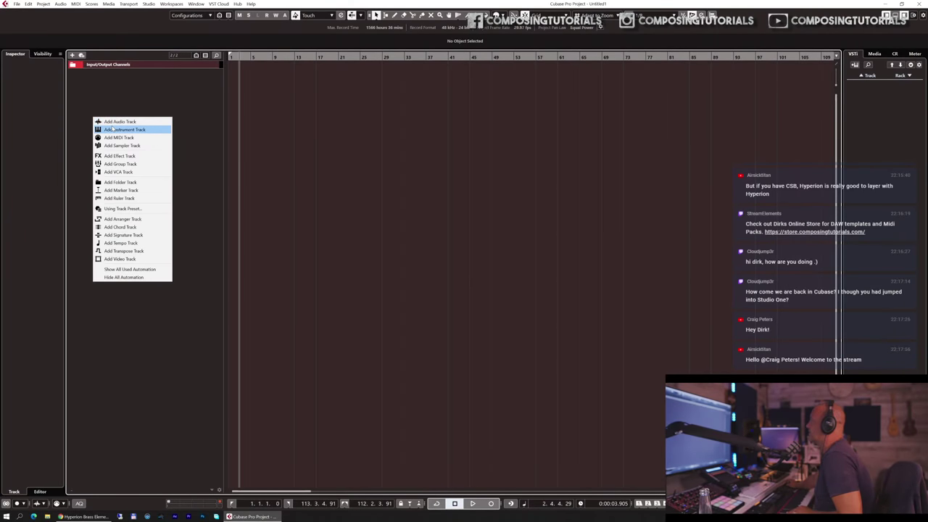
left_click(115, 129)
left_click(554, 195)
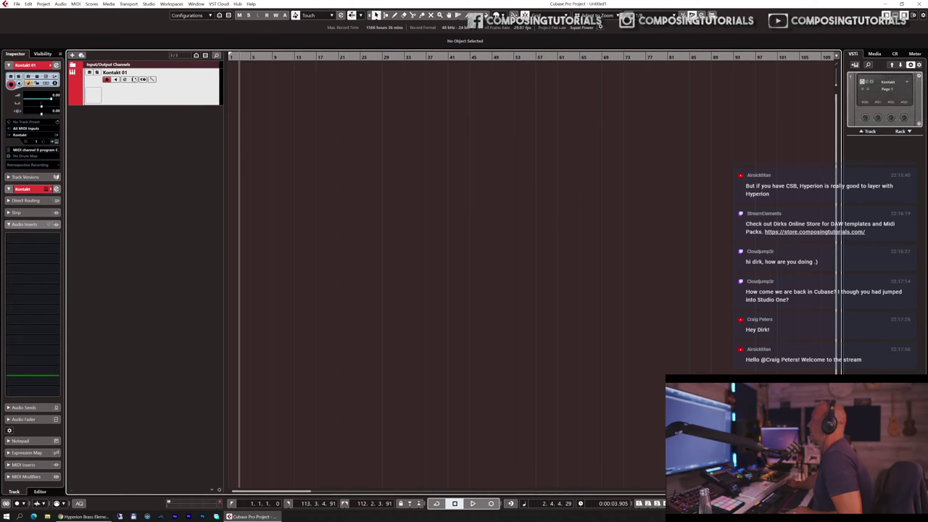
- Open the track's Kontakt instrument and load HBE - 01 - Tubas - Master.nki from Hyperion Brass Elements into the empty rack
left_click(133, 79)
left_click(148, 111)
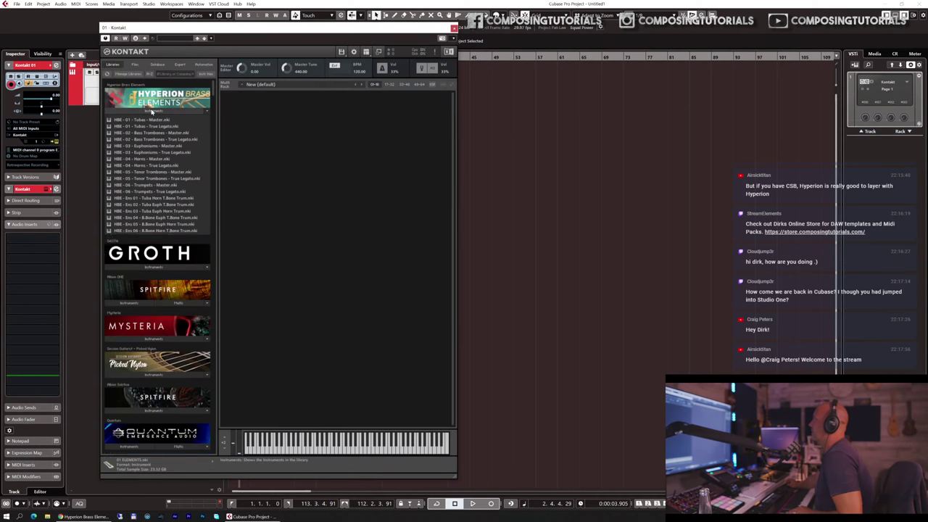
left_click(149, 120)
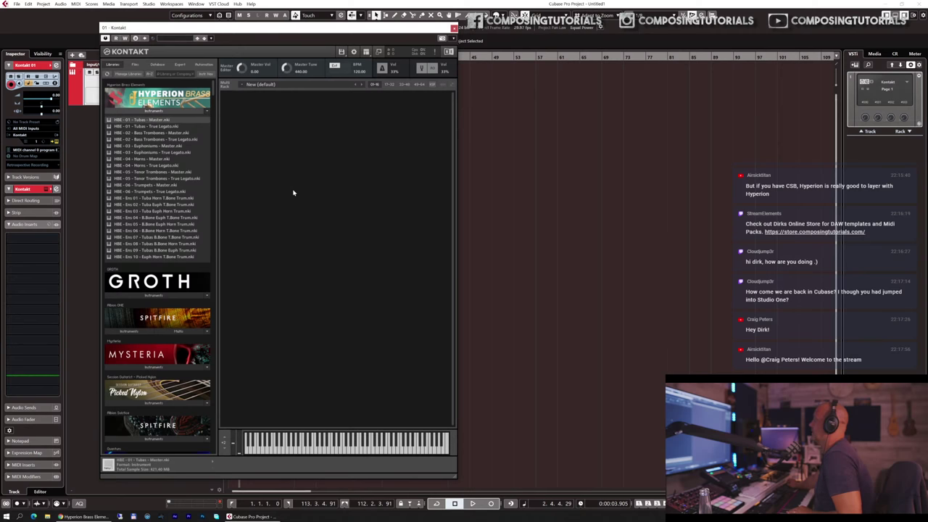
left_click_drag(293, 193, 290, 194)
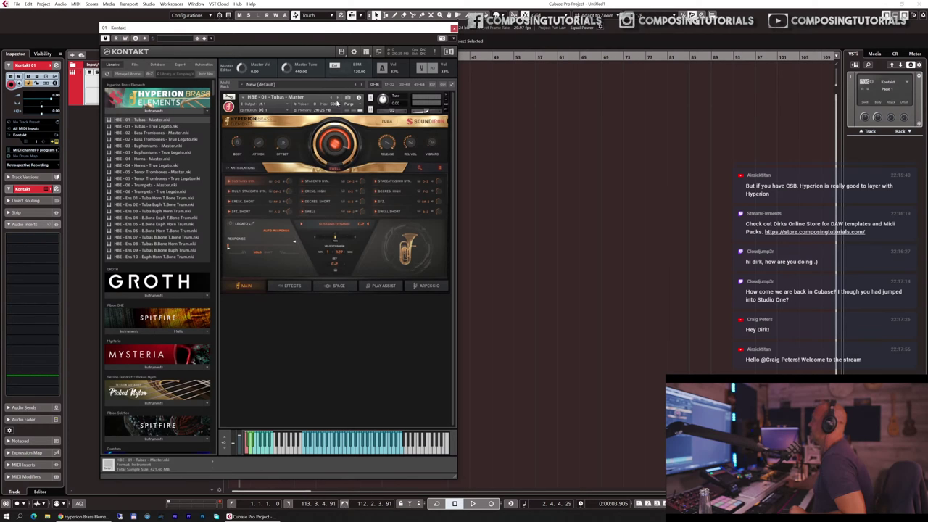
- Switch to HBE - 01 - Tubas - True Legato and replace that patch with HBE - 04 - Horns - True Legato.nki
left_click(335, 96)
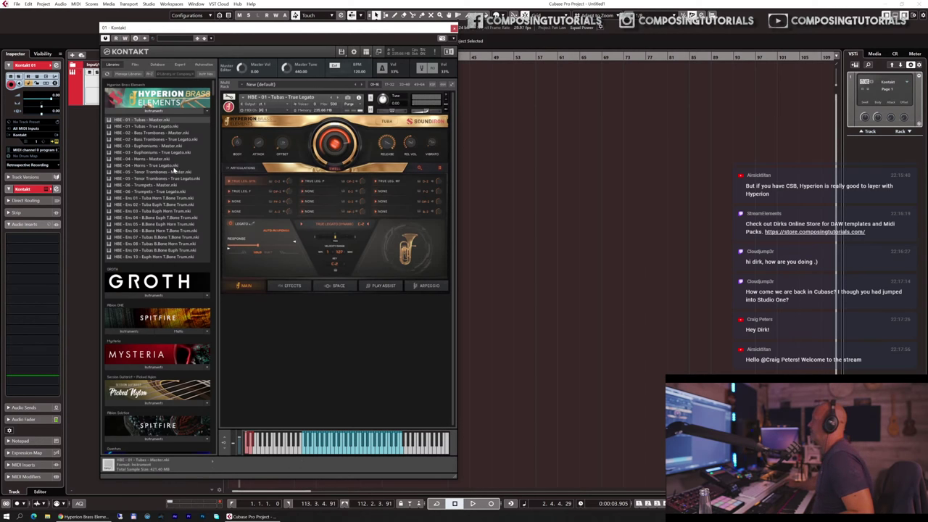
left_click_drag(174, 167, 414, 260)
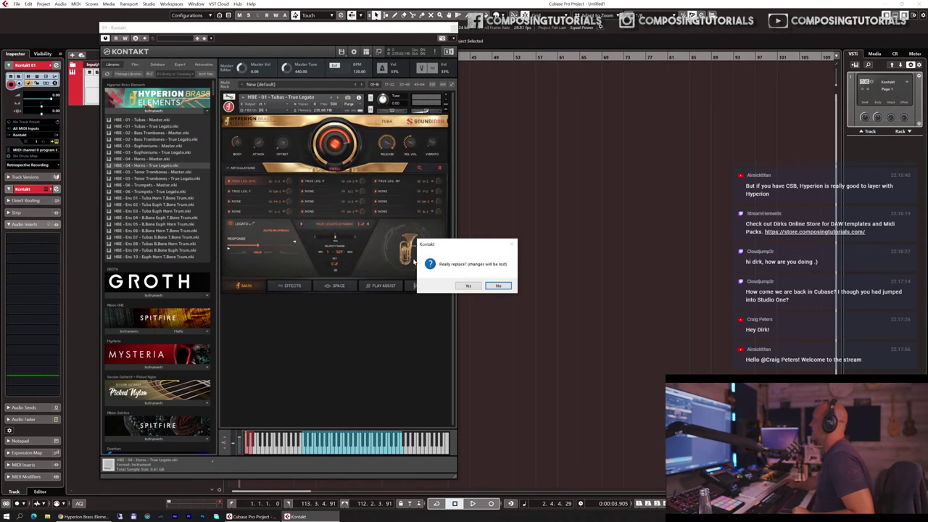
left_click(469, 286)
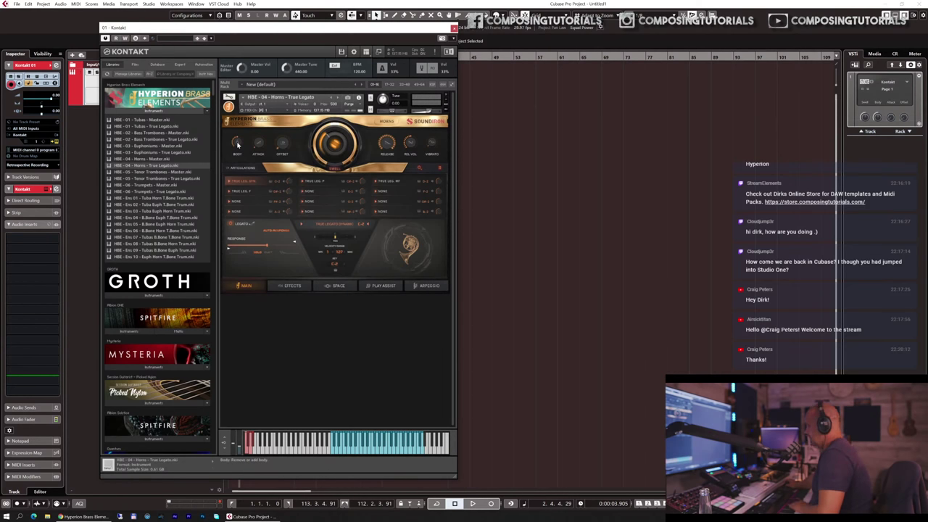
- Look over the Body control and the Effects and Space pages of the horns patch, and return to the Main page
left_click_drag(237, 143, 237, 141)
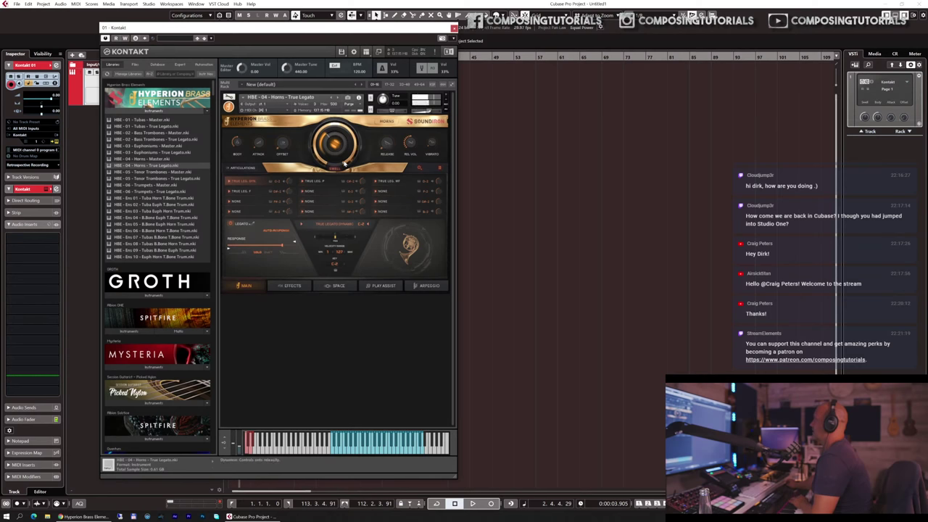
left_click(290, 290)
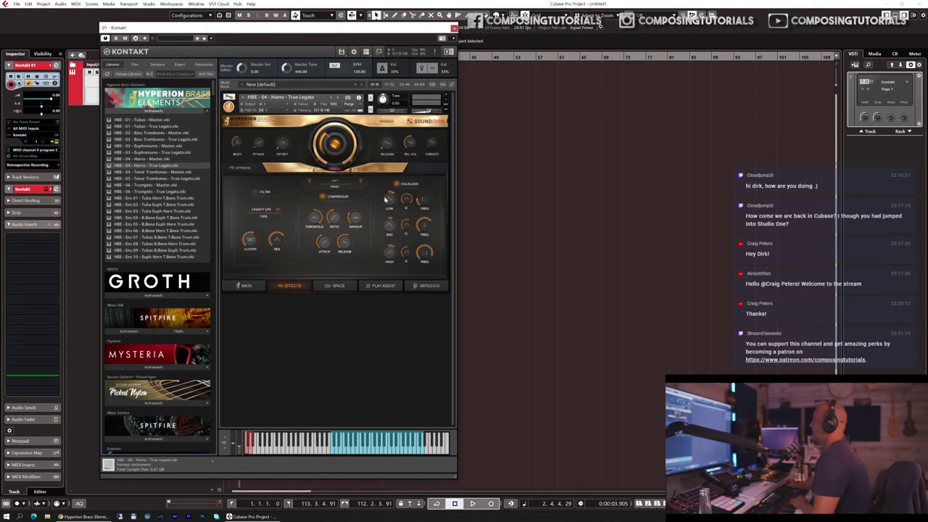
left_click(334, 285)
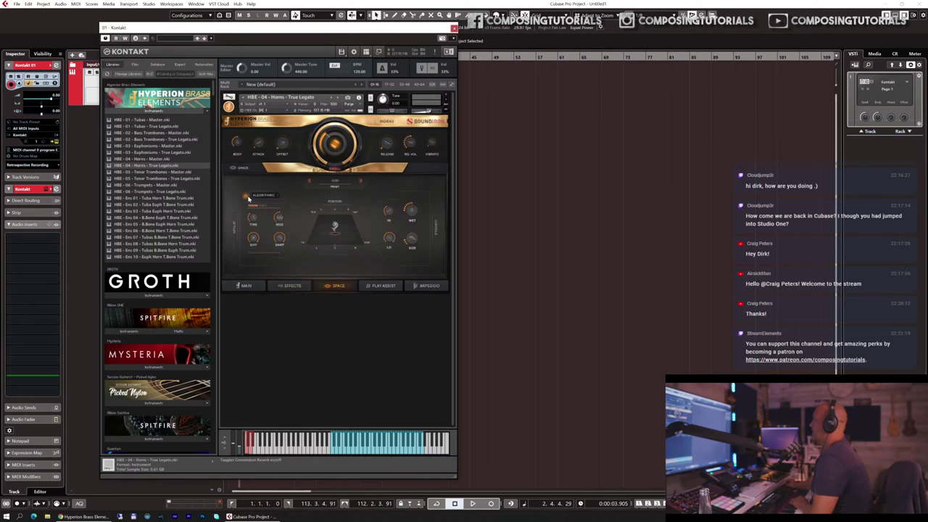
left_click(245, 287)
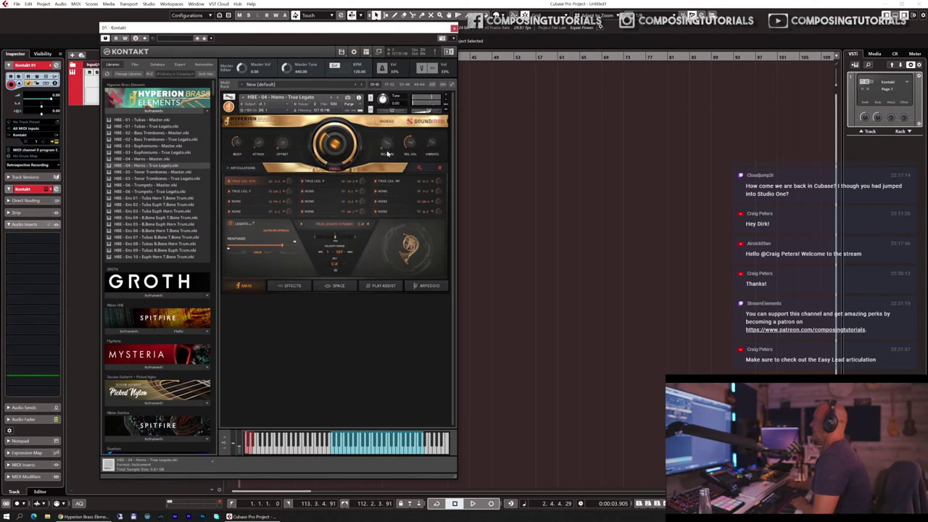
- Raise the horns patch's Release control and check the MIDI CC automation assignment of Vibrato
left_click_drag(389, 148, 404, 85)
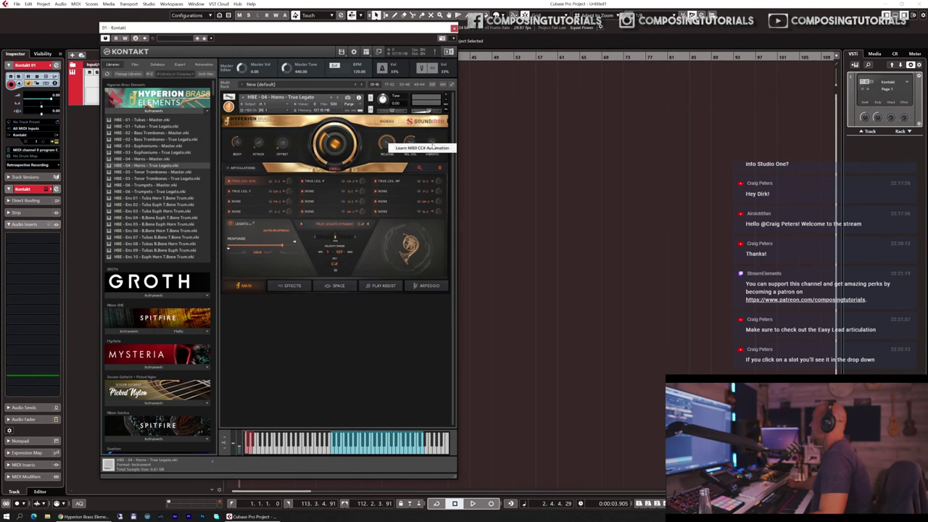
left_click(430, 147)
right_click(431, 144)
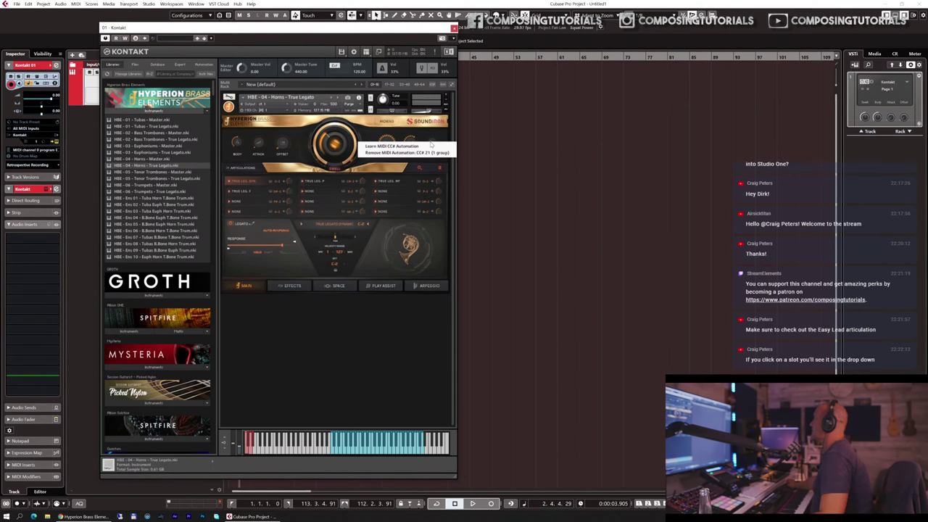
left_click(434, 139)
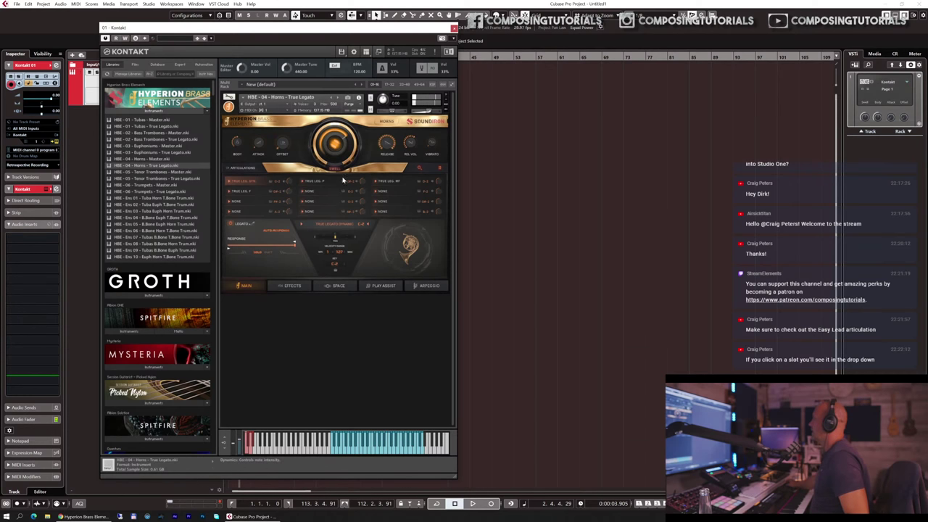
- Review the Space page's reverb settings and, back on the Main page, choose True Legato Dynamic for the first articulation slot
left_click(332, 286)
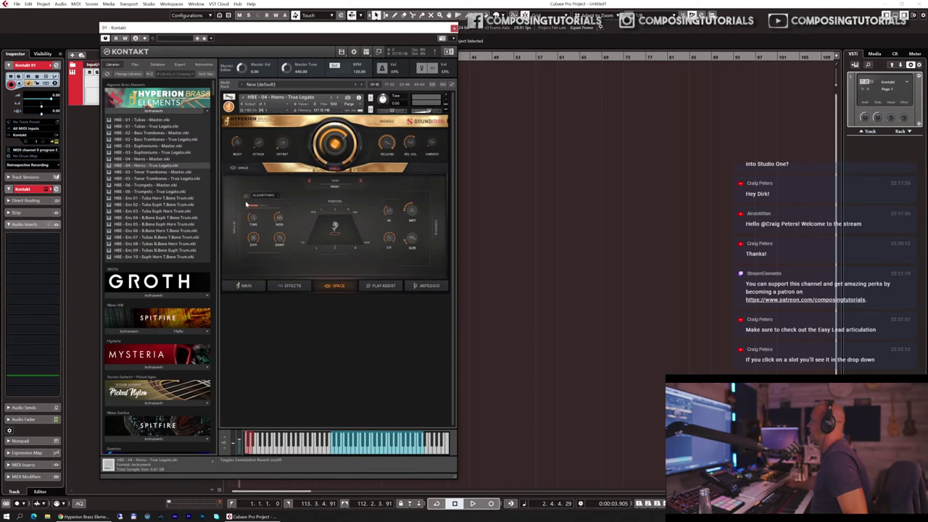
left_click(245, 285)
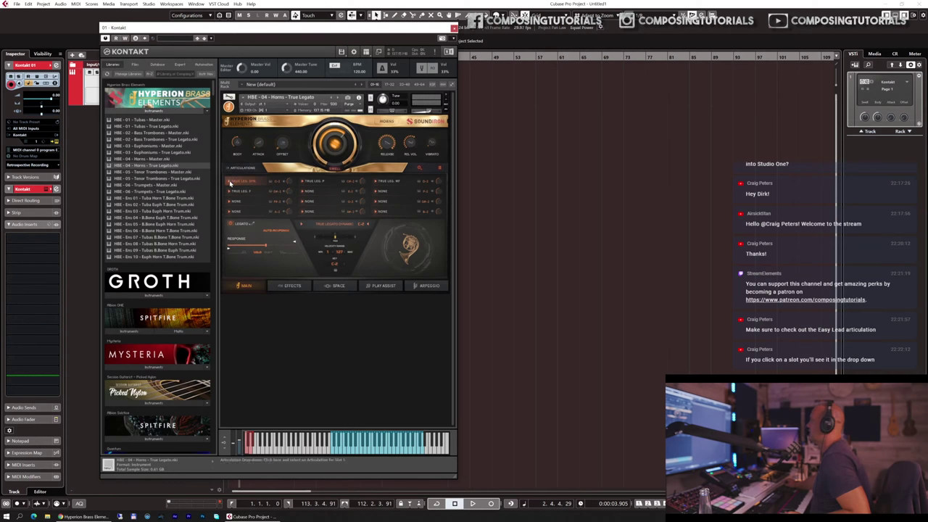
left_click(231, 183)
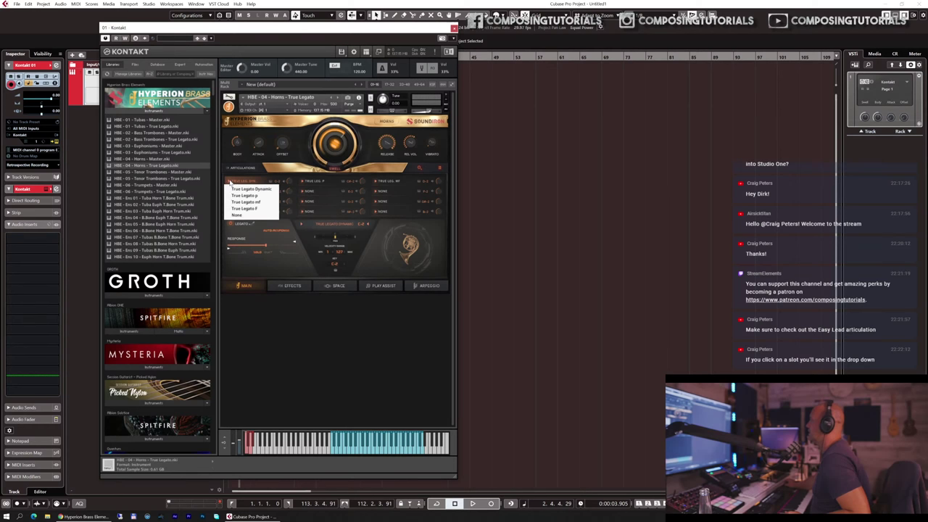
left_click(240, 170)
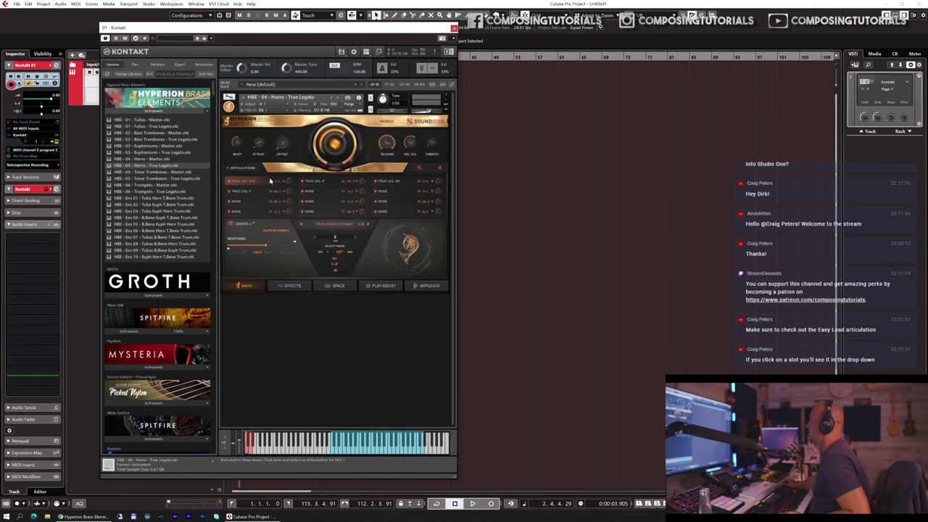
left_click(271, 185)
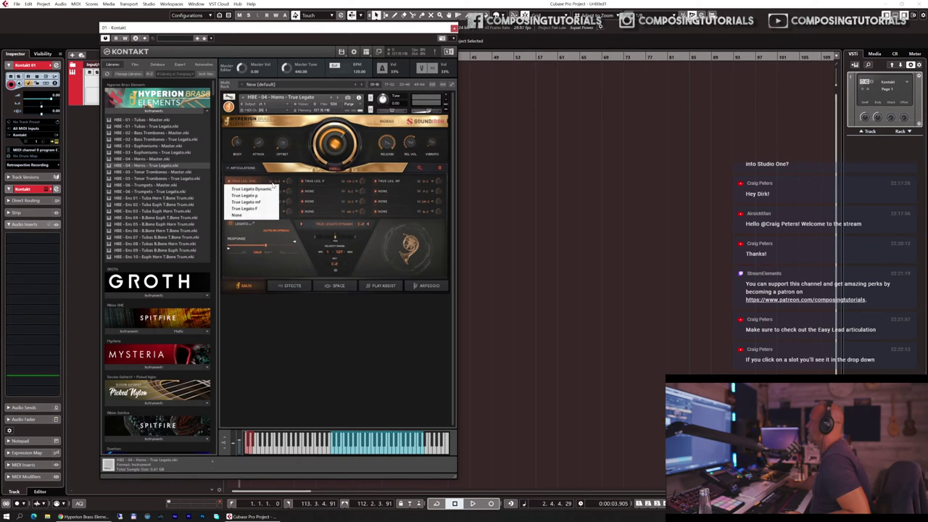
left_click(286, 175)
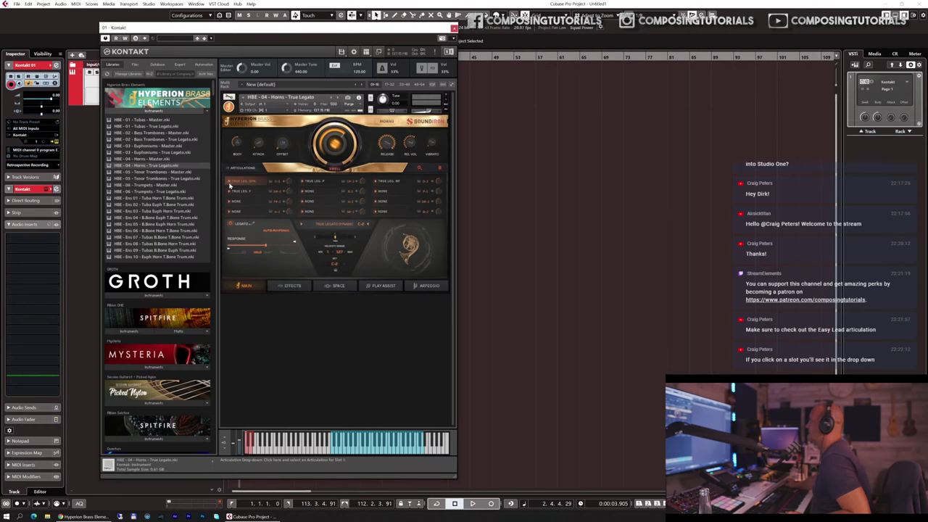
left_click(230, 182)
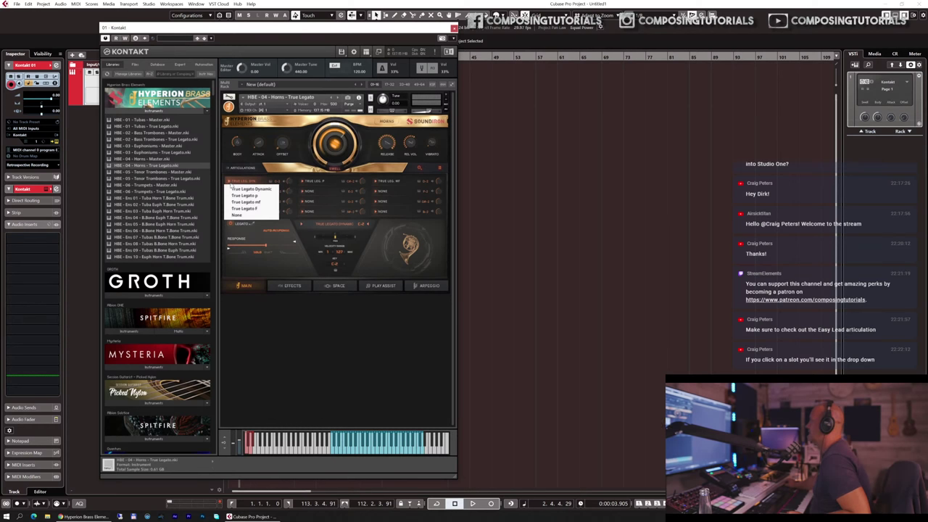
left_click(238, 189)
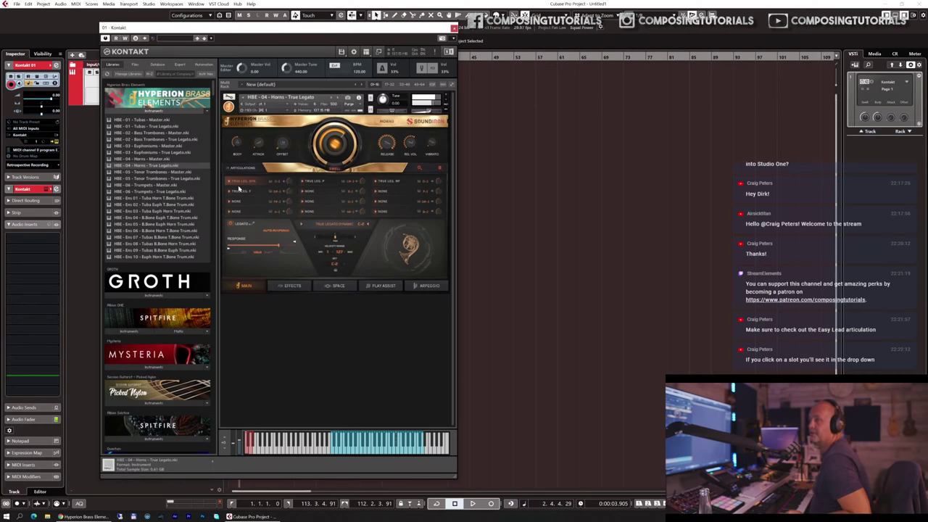
- Review the articulation choices for slots 4 and 7 of the horns patch, and reactivate the first slot
left_click(243, 191)
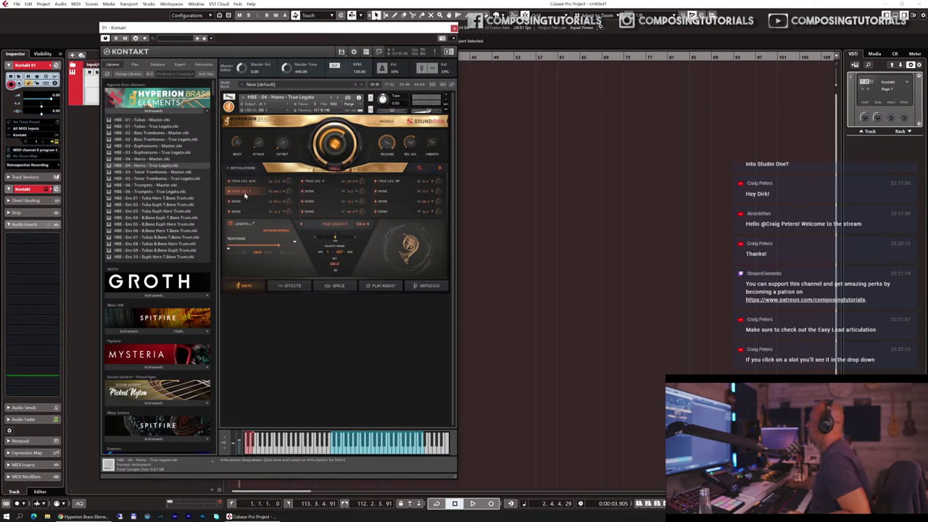
left_click(243, 194)
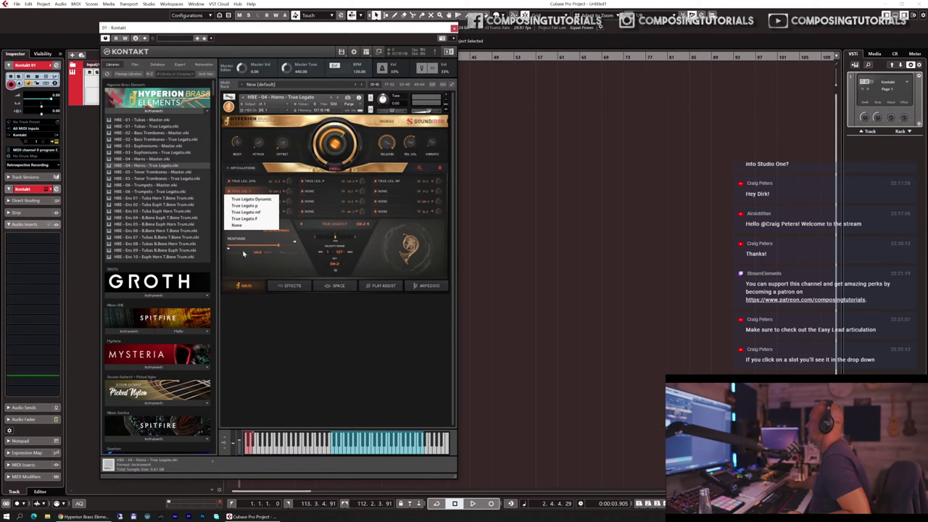
left_click(248, 263)
left_click(240, 202)
left_click(240, 203)
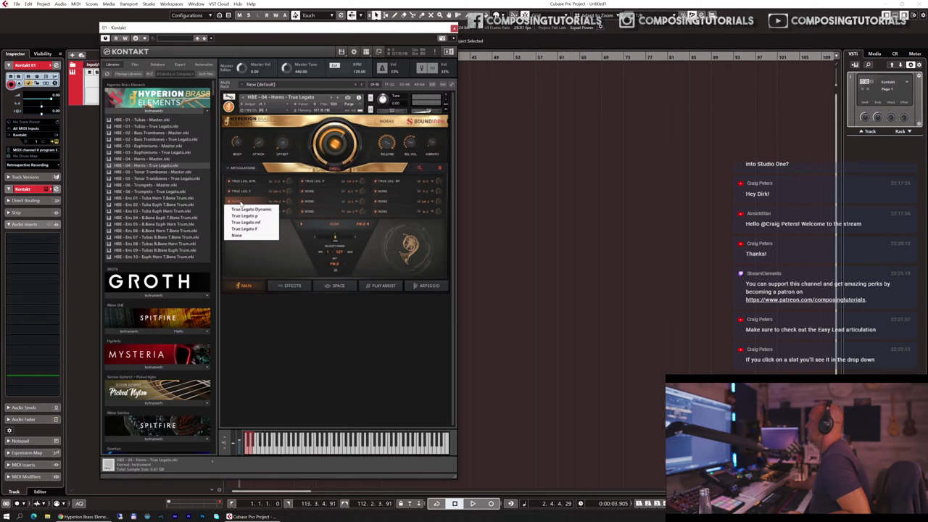
left_click(248, 263)
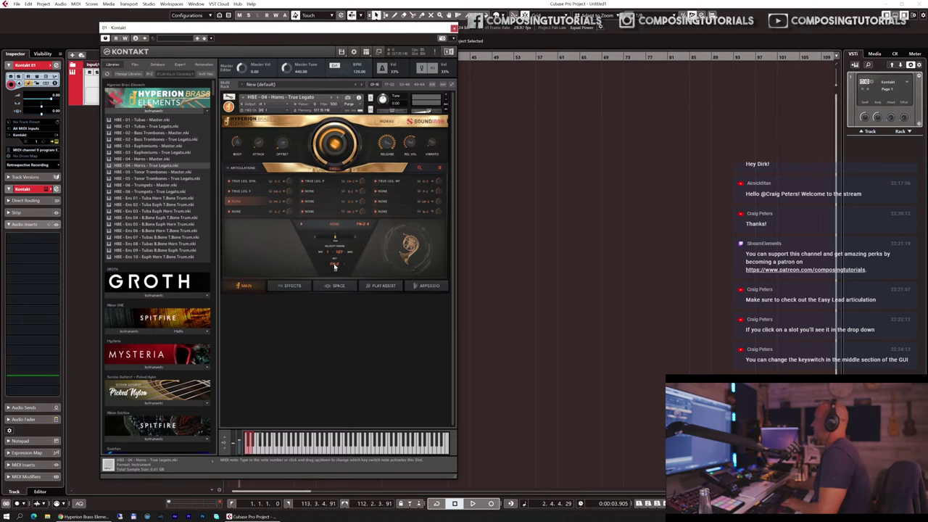
left_click(244, 179)
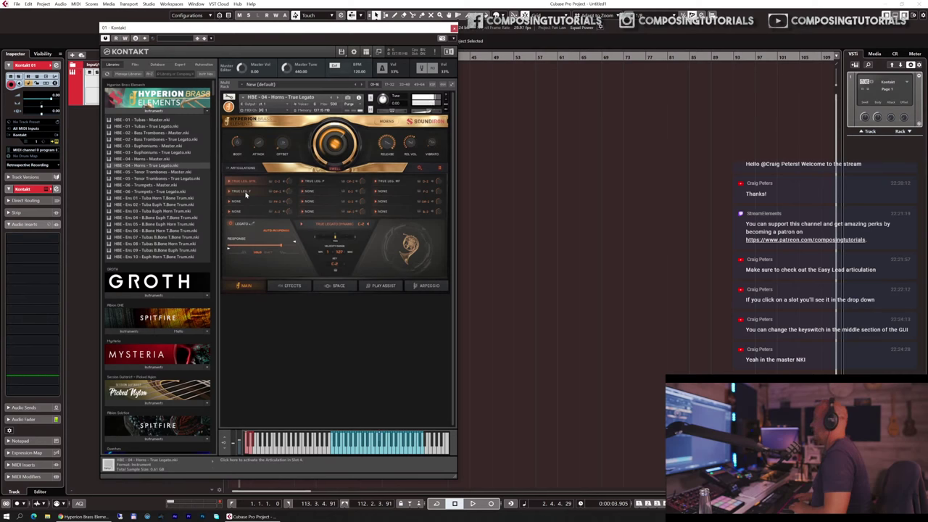
- Replace the loaded patch with HBE - 04 - Horns - Master.nki and open the MixConsole
left_click_drag(172, 160, 297, 191)
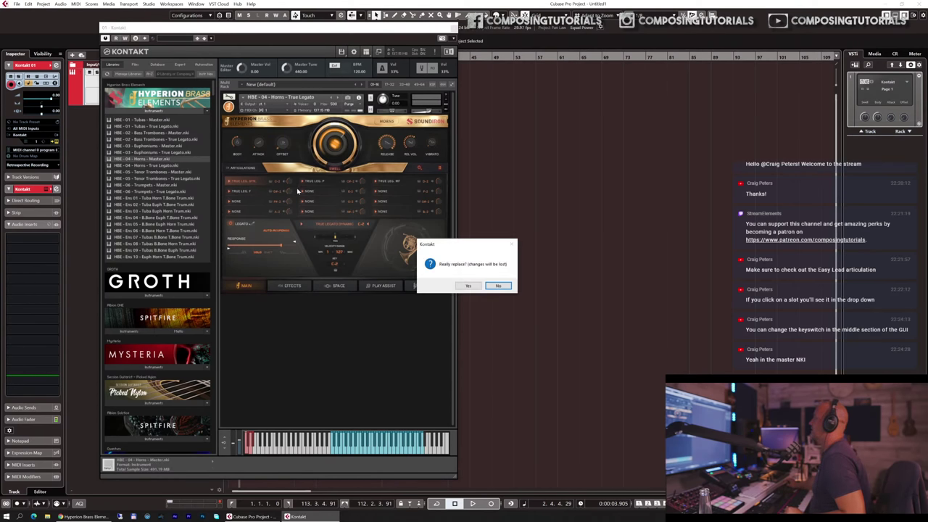
left_click(467, 286)
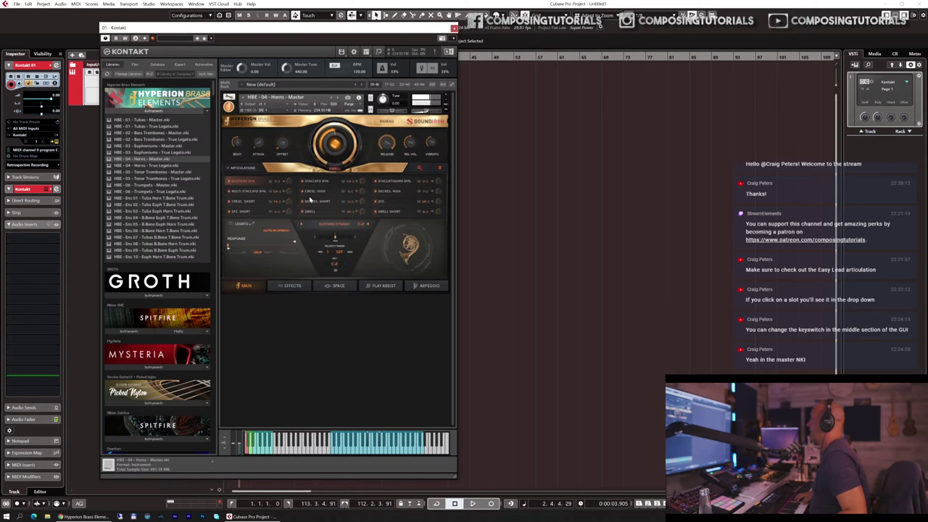
key("F3")
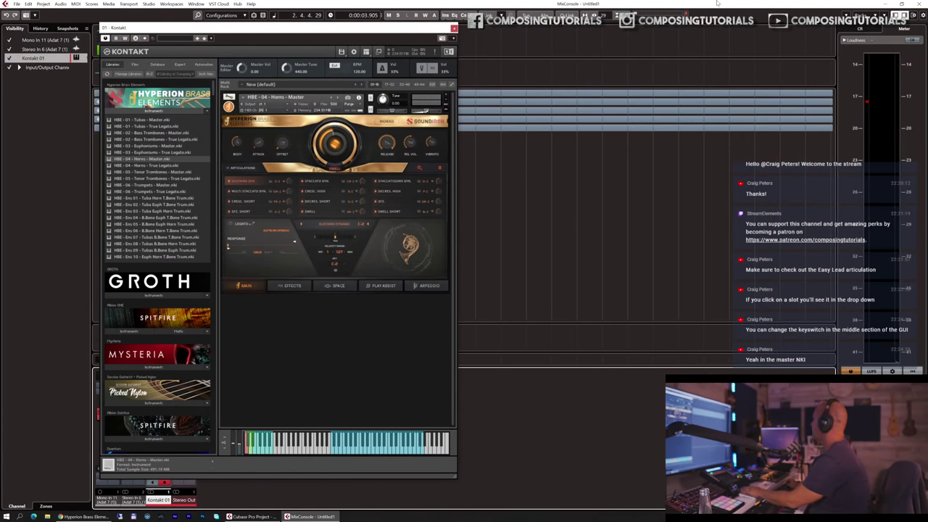
- Close the MixConsole and reopen the Kontakt instrument window from the Kontakt 01 track
key("F3")
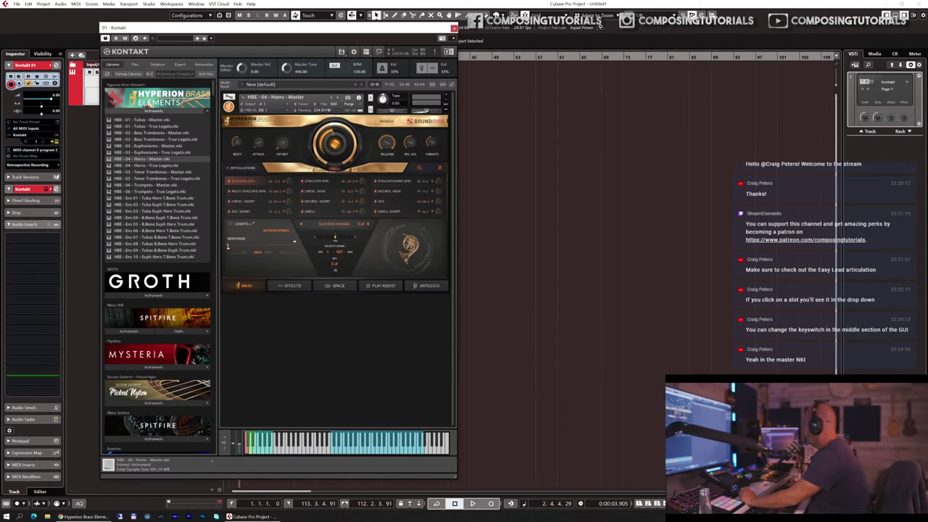
key("ctrl+w")
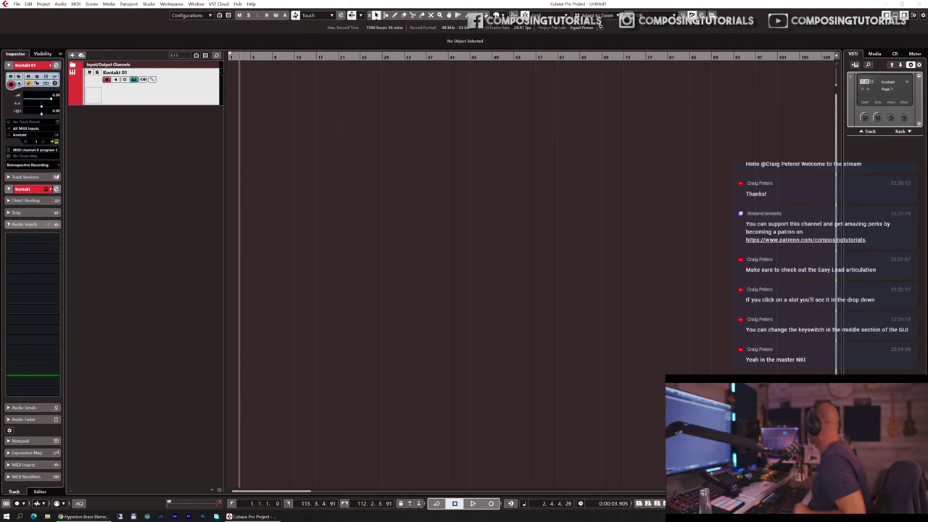
key("Return")
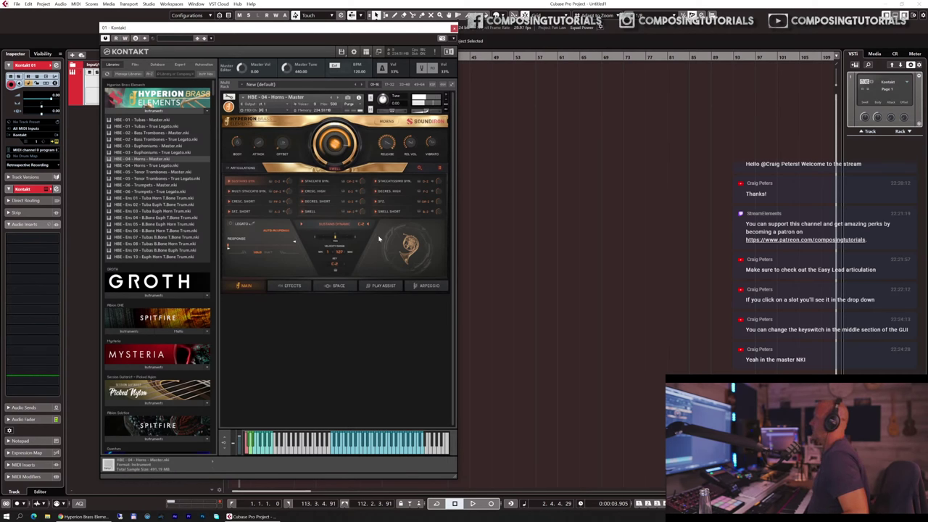
- Audition Easy Lead in the first articulation slot of the horns patch, and return the slot to Sustains Dynamic
left_click(242, 182)
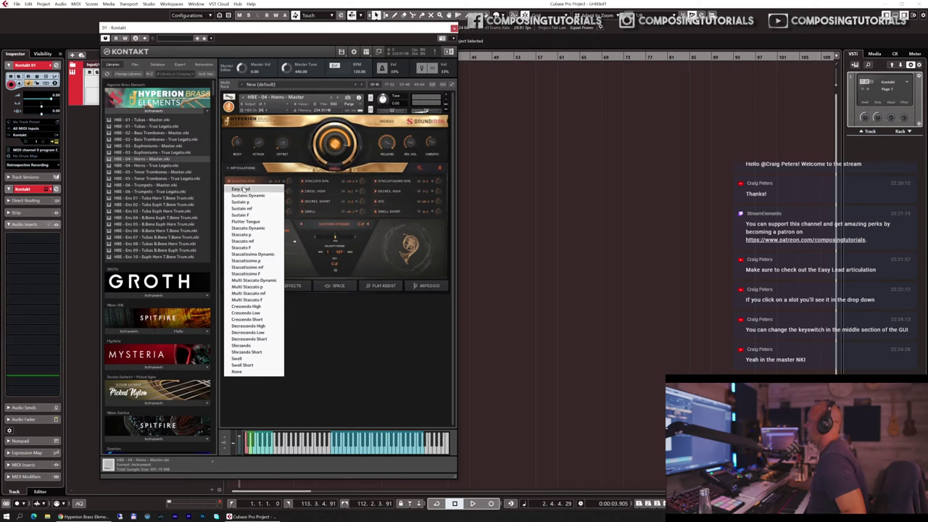
left_click(243, 189)
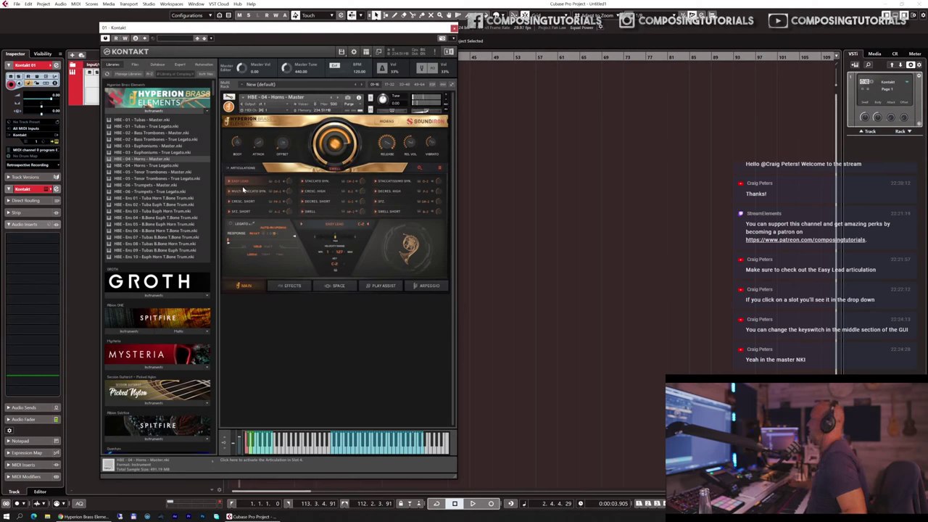
left_click(241, 186)
left_click(246, 195)
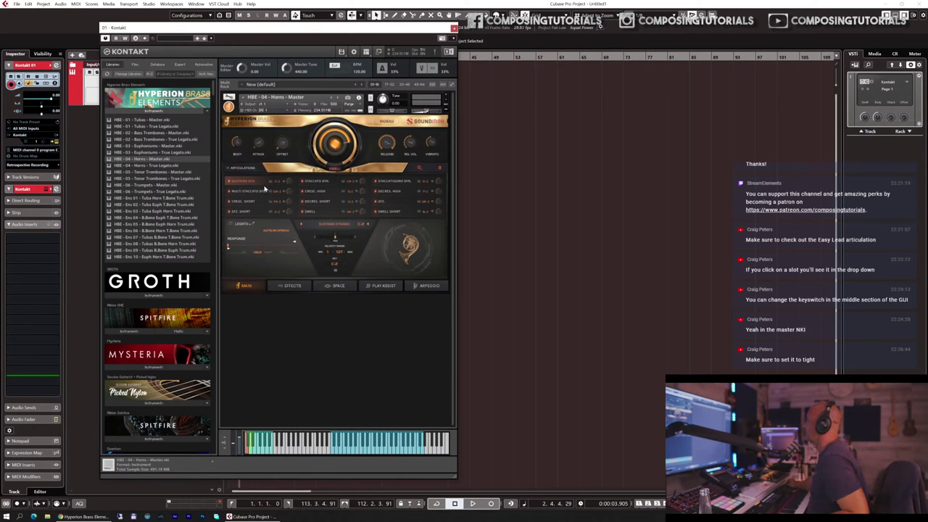
- Audition Flutter Tongue, Staccato Dynamic and Staccatissimo Dynamic one after another in the first articulation slot
left_click(246, 181)
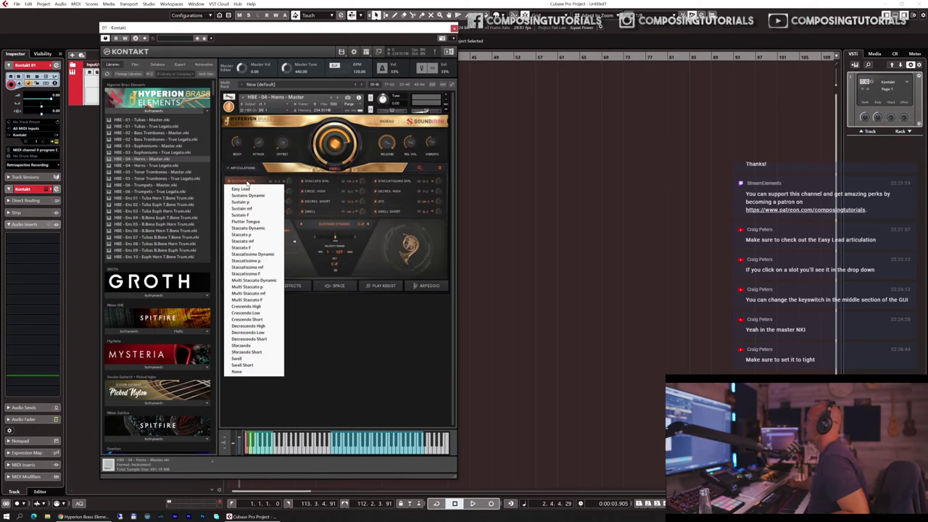
left_click(254, 221)
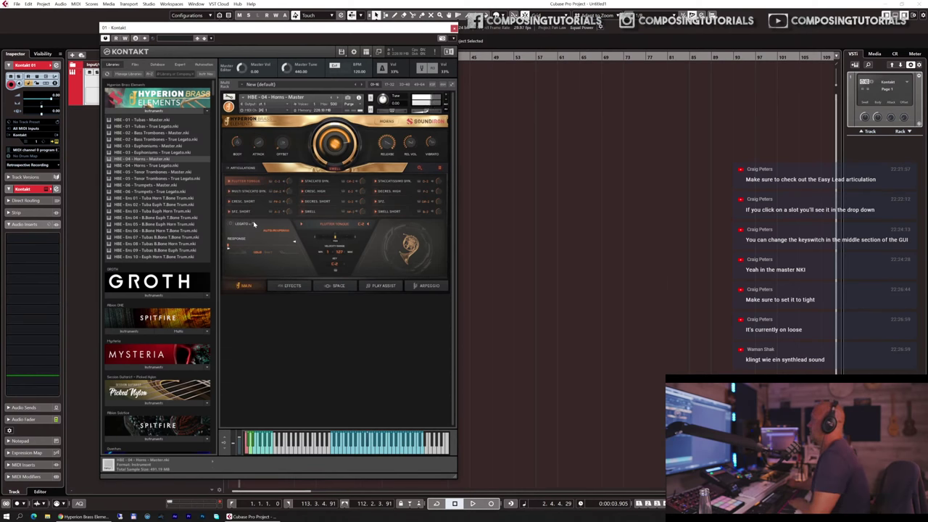
left_click(245, 182)
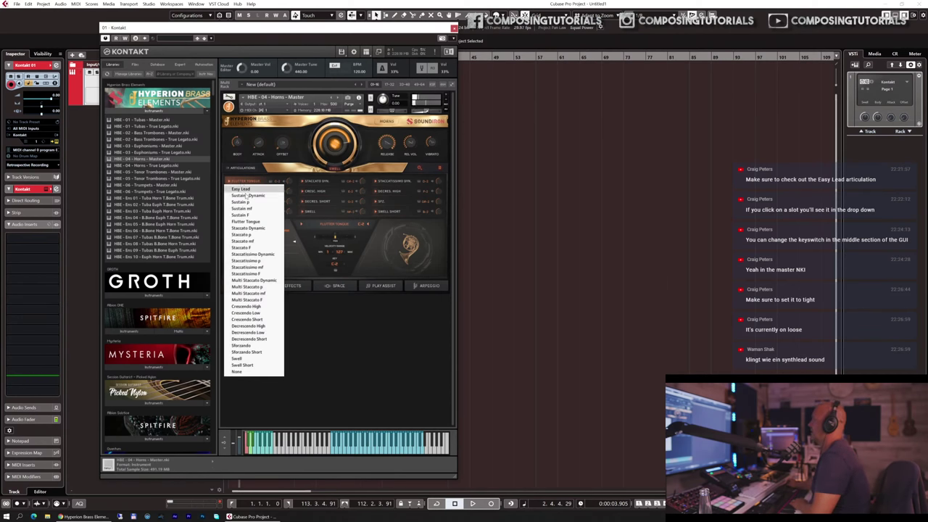
left_click(258, 229)
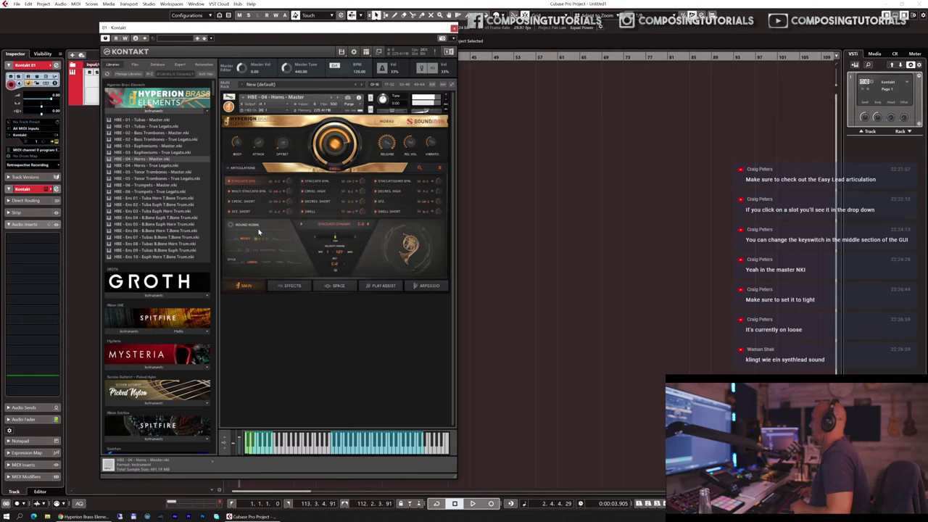
left_click(253, 186)
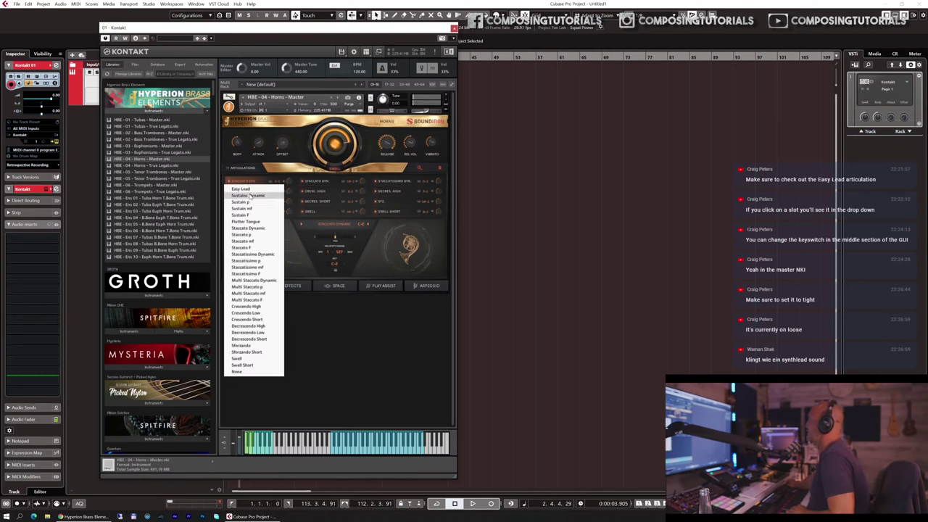
left_click(264, 255)
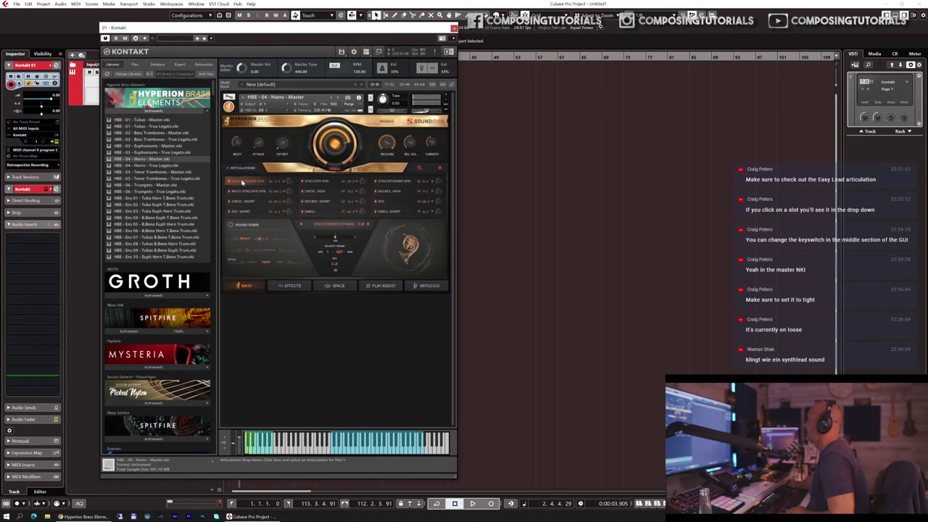
- Assign Multi Staccato Dynamic to the first slot, with velocity sensitivity enabled and the style set to Triple
left_click(242, 181)
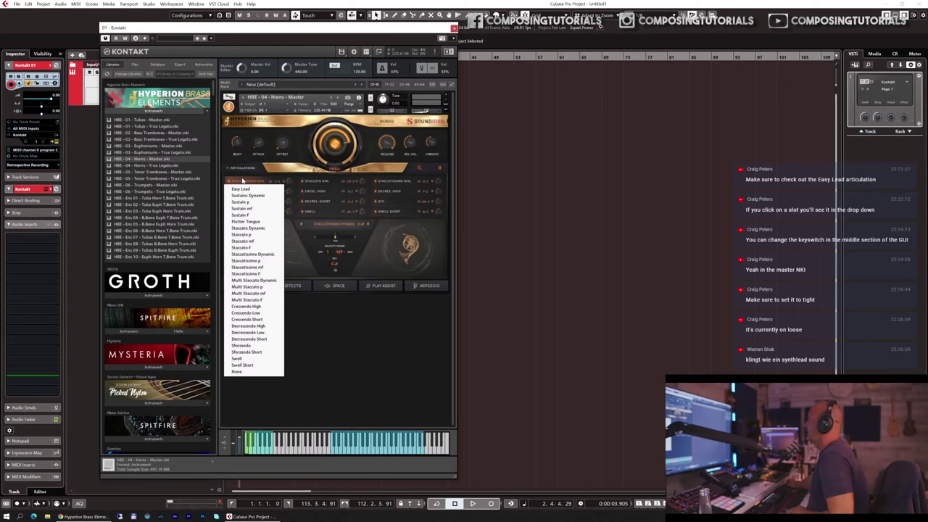
left_click(265, 281)
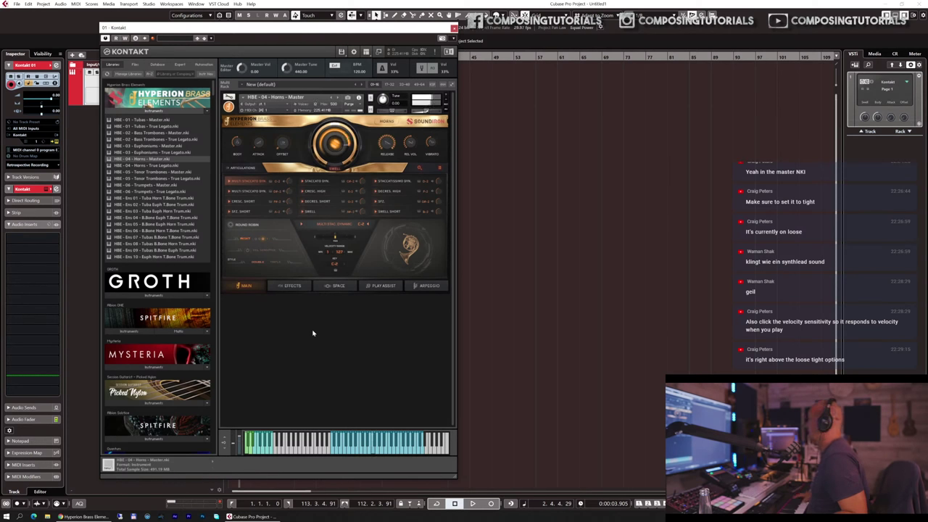
left_click(248, 250)
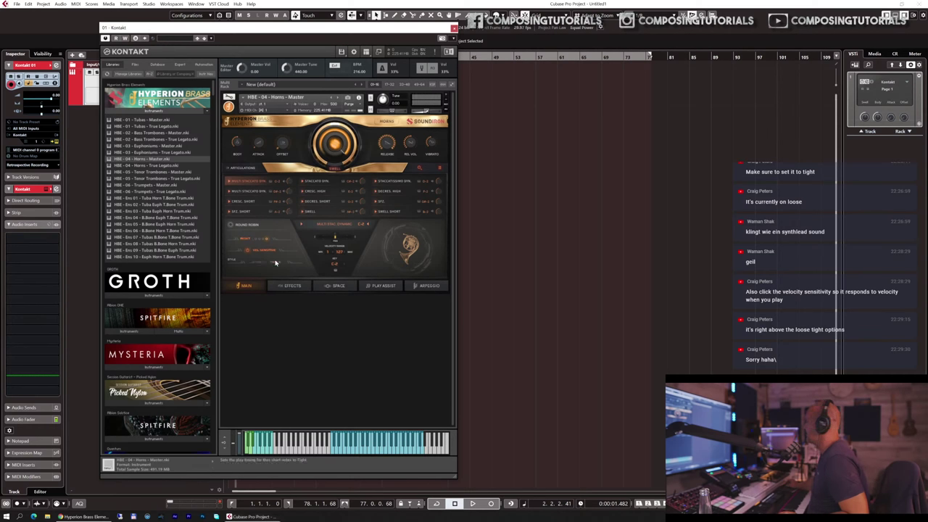
left_click(276, 261)
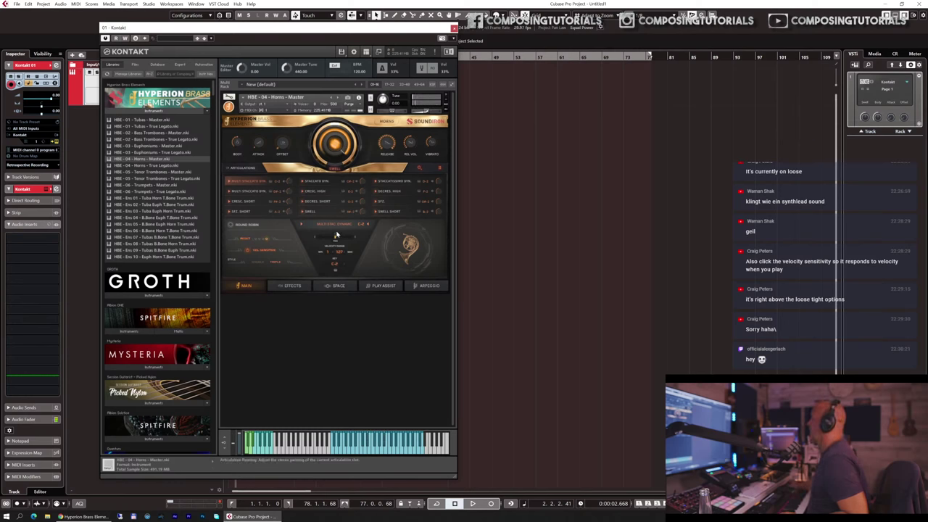
- Change the first slot's articulation to Crescendo High and try its release mode toggle
left_click(252, 187)
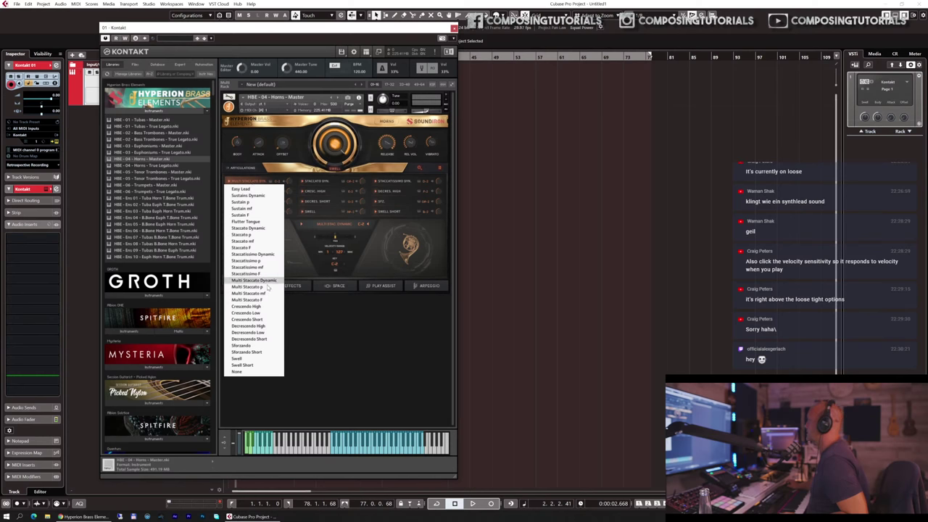
left_click(265, 307)
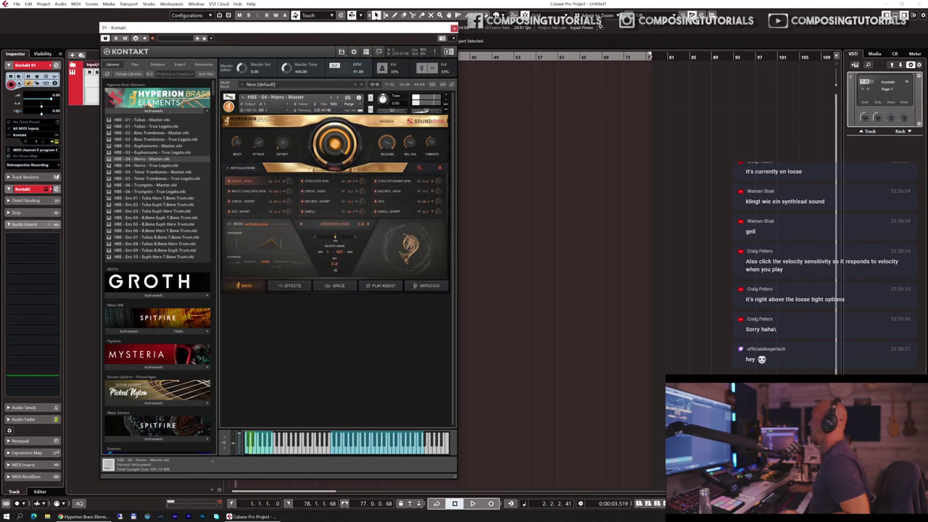
left_click(279, 227)
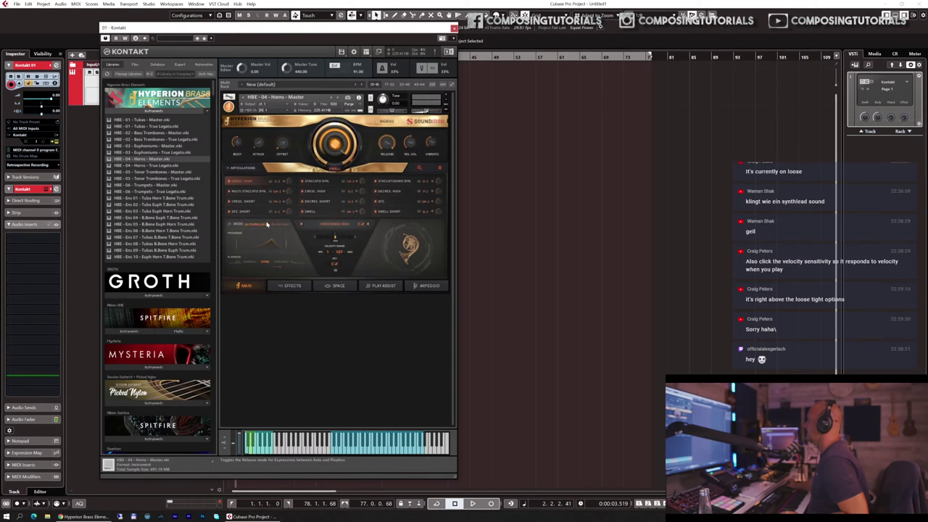
- Audition Crescendo Low and Crescendo Short in the first articulation slot
left_click(232, 180)
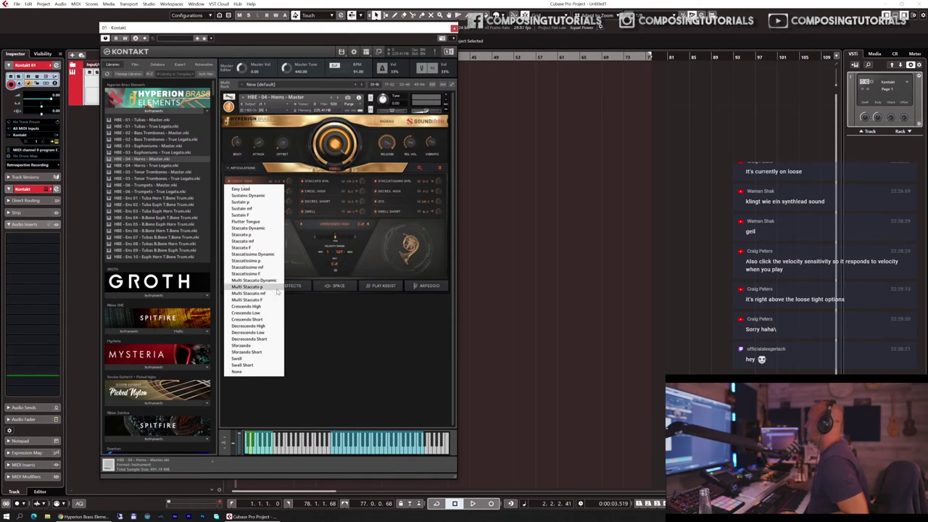
left_click(259, 313)
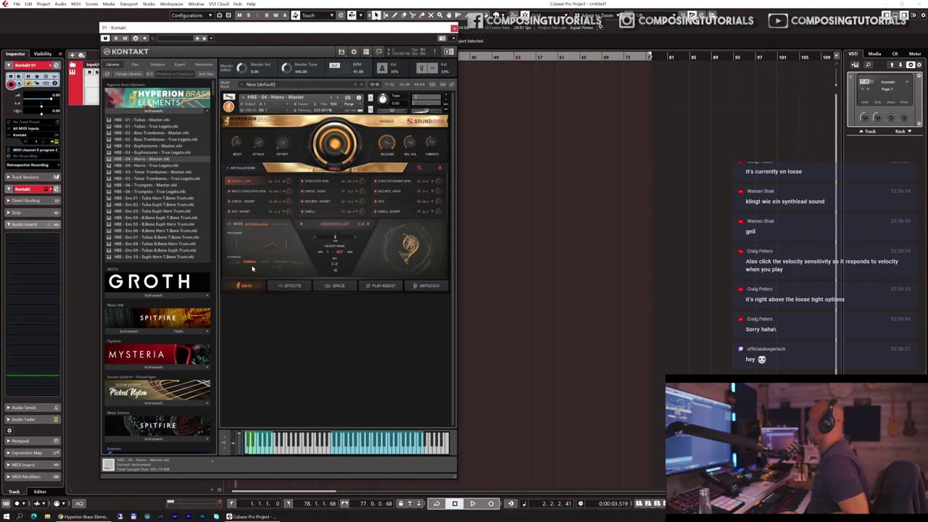
left_click(253, 181)
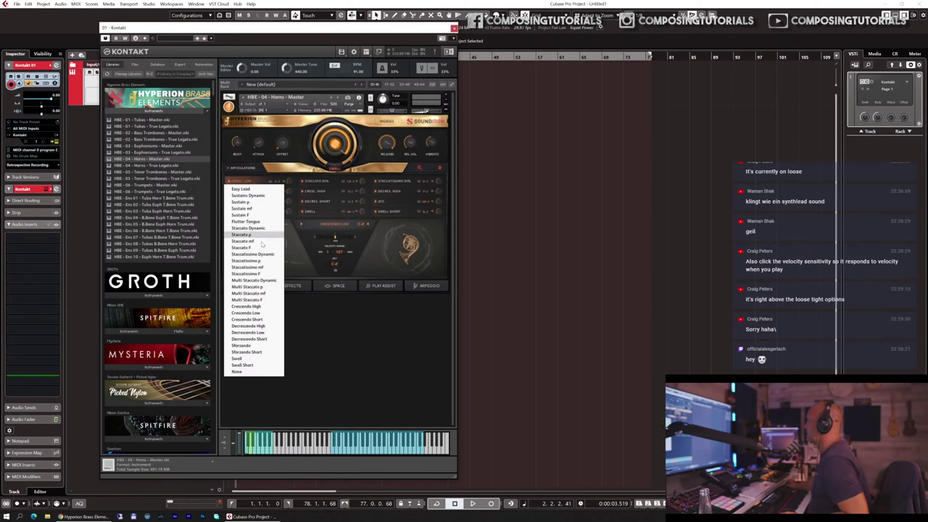
left_click(247, 320)
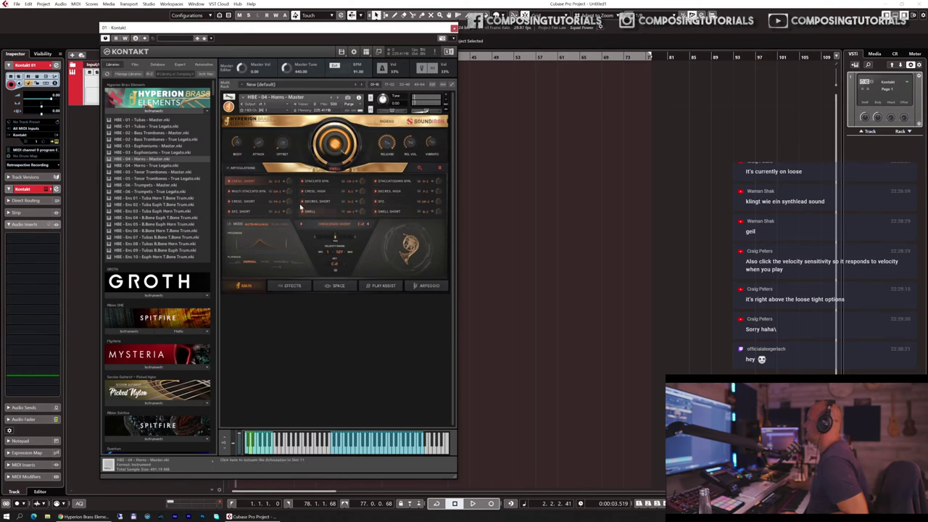
- Audition Decrescendo High, Decrescendo Low and Decrescendo Short one after another in the first articulation slot
left_click(245, 180)
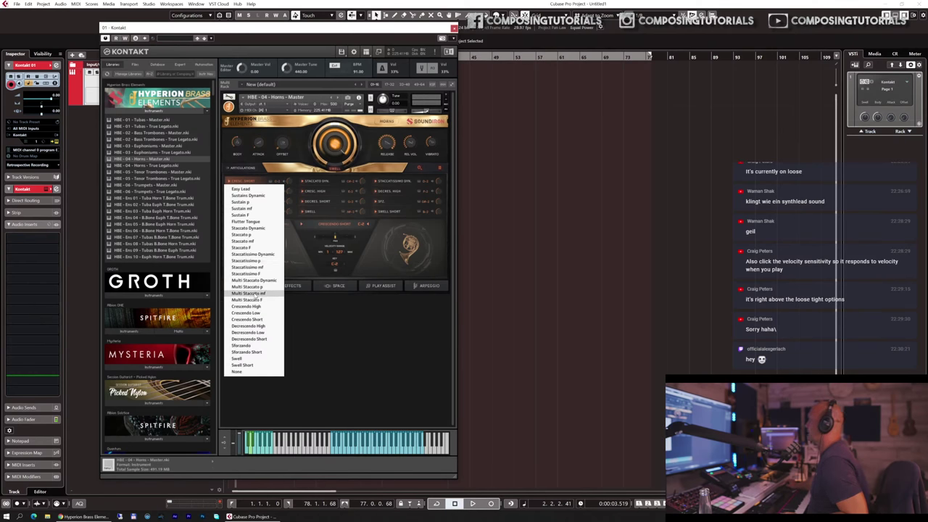
left_click(257, 326)
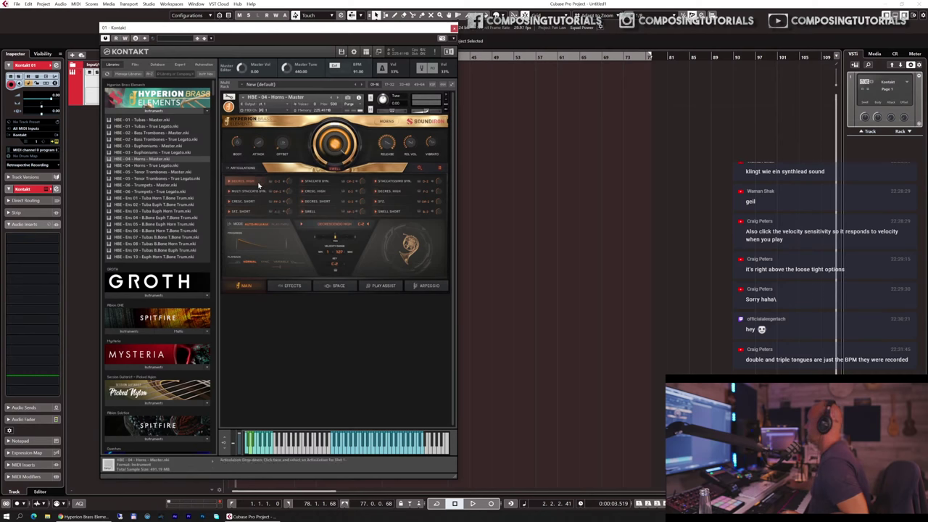
left_click(255, 183)
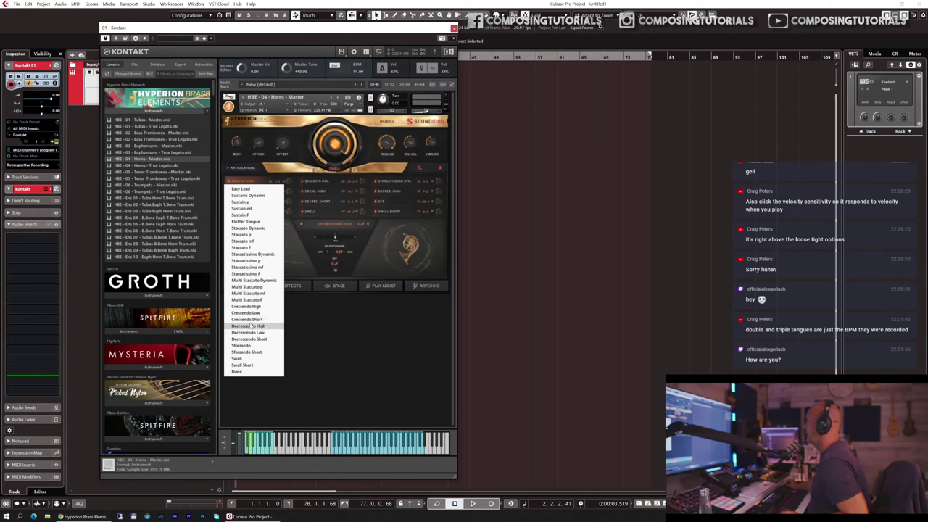
left_click(254, 332)
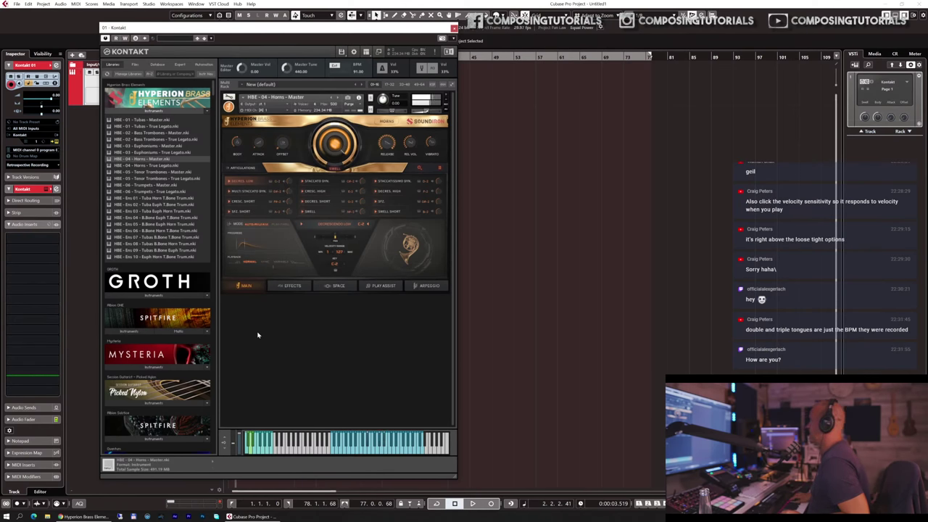
left_click(240, 185)
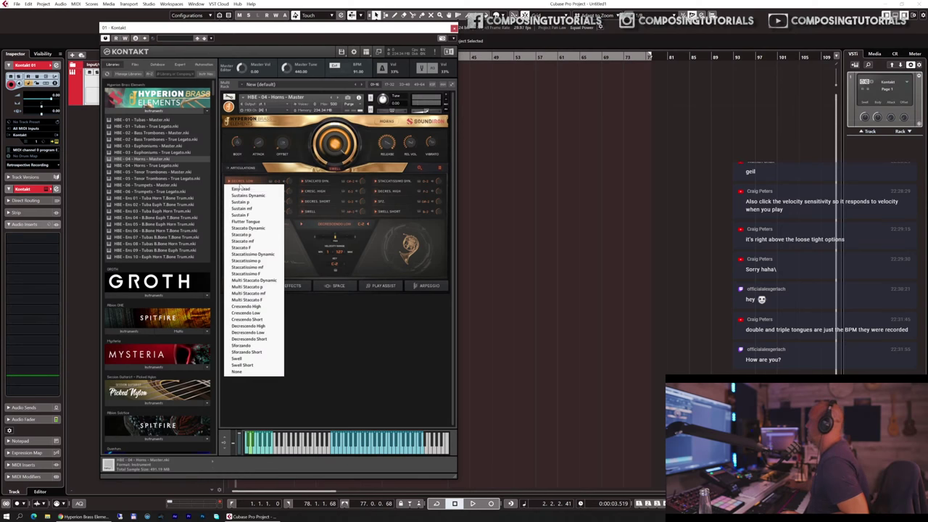
left_click(248, 339)
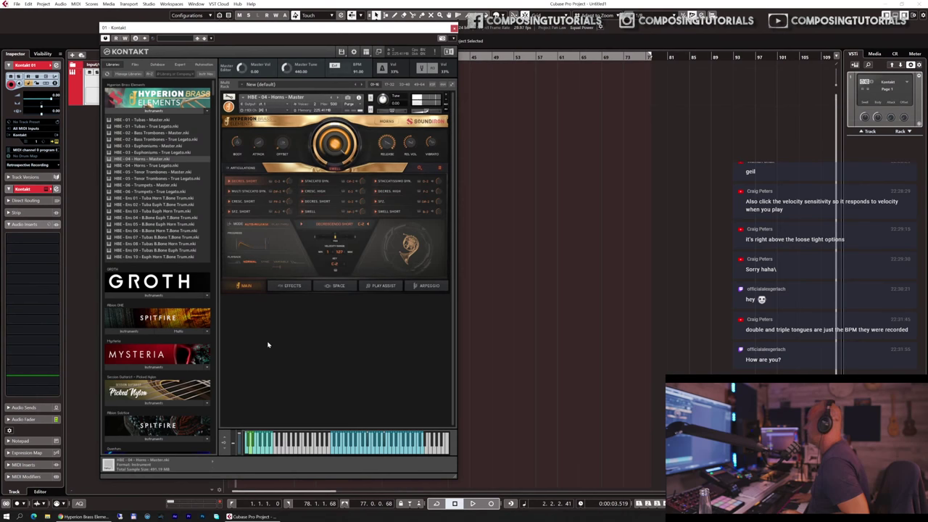
- Audition Sforzando and Sforzando Short in the first slot, and change the playback option of Sforzando Short
left_click(253, 184)
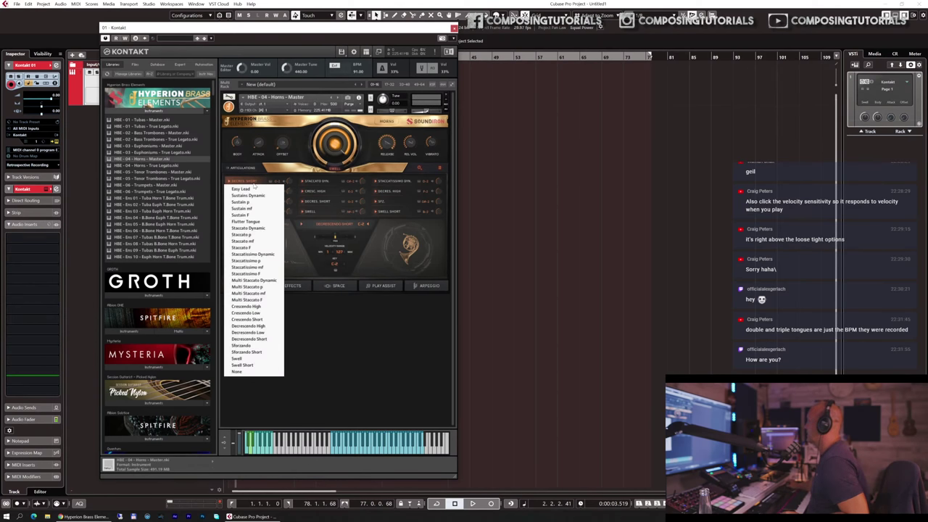
left_click(274, 345)
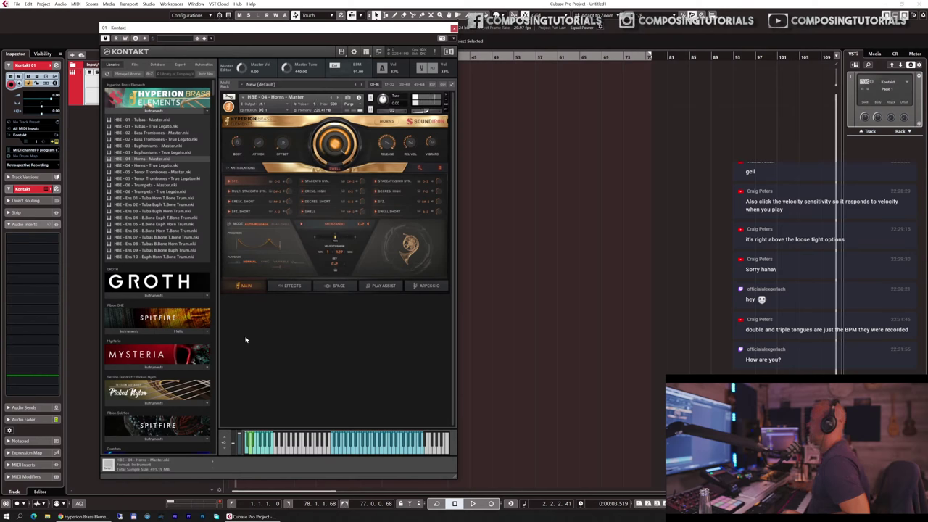
left_click(251, 189)
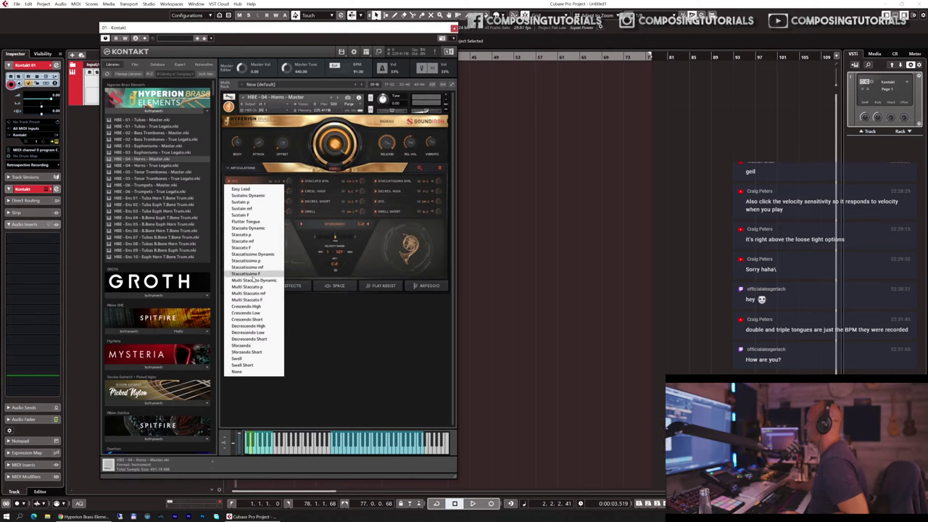
left_click(263, 352)
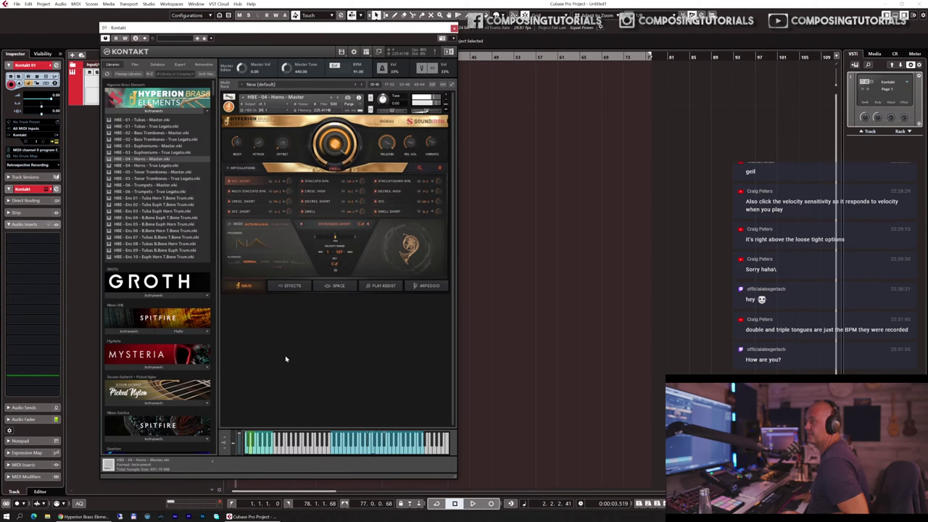
left_click(265, 263)
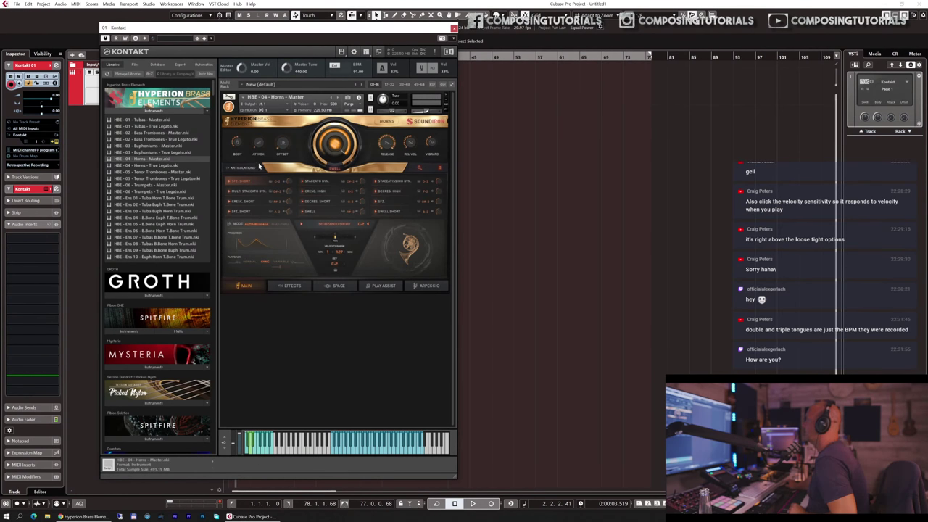
- Audition Swell and Swell Short in the first articulation slot, and set the slot to None
left_click(240, 181)
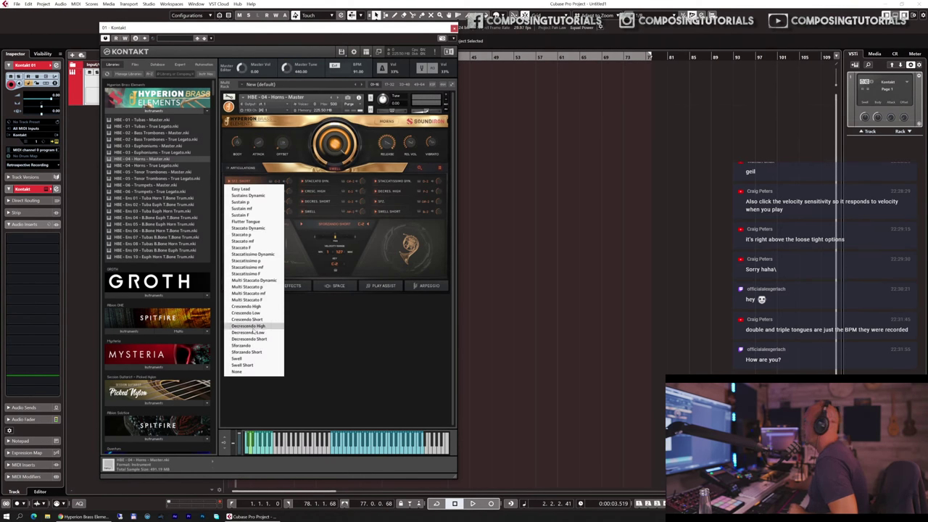
left_click(250, 358)
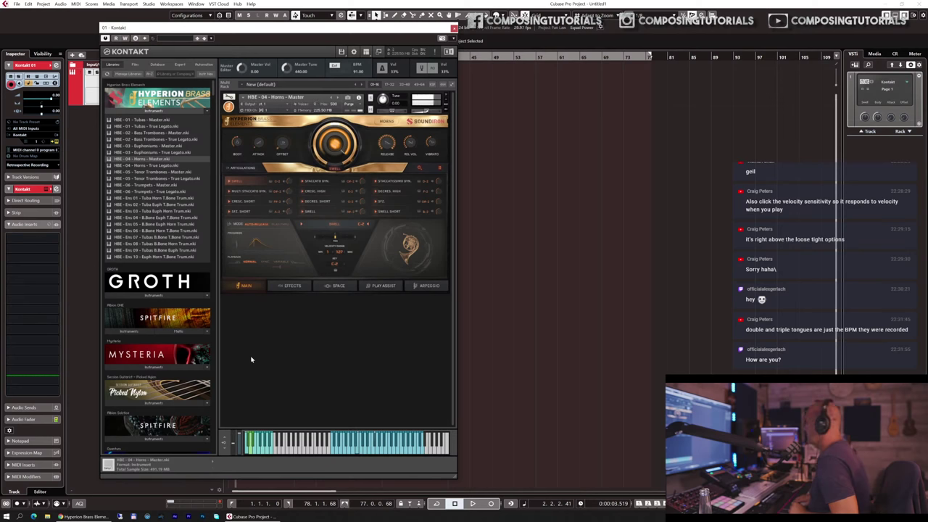
left_click(251, 183)
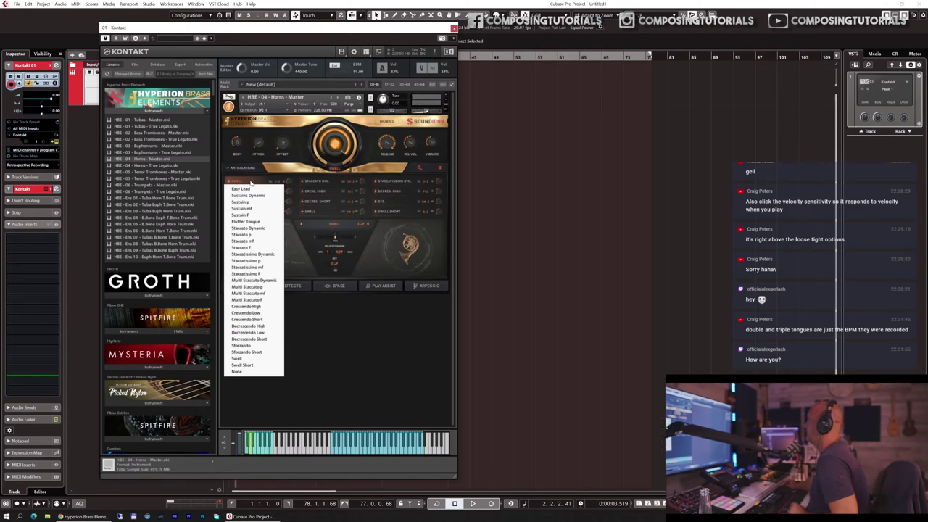
left_click(255, 367)
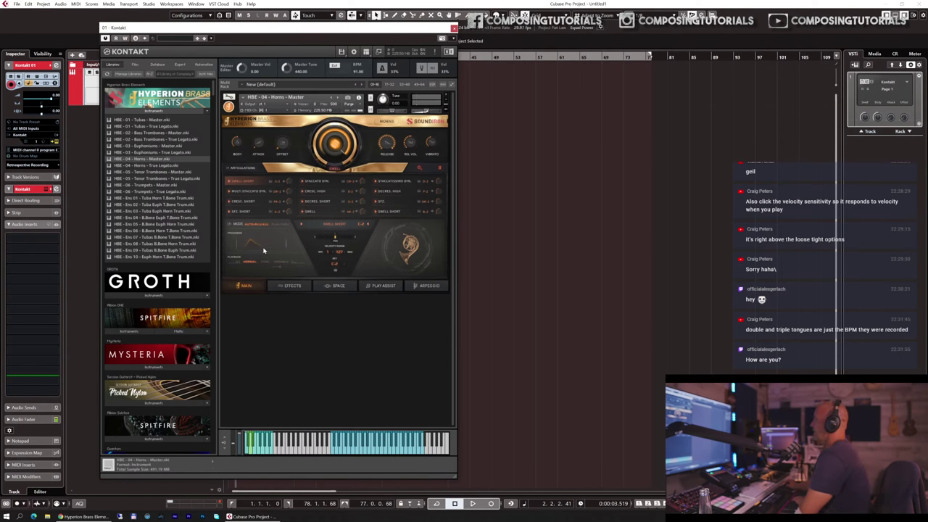
left_click(251, 181)
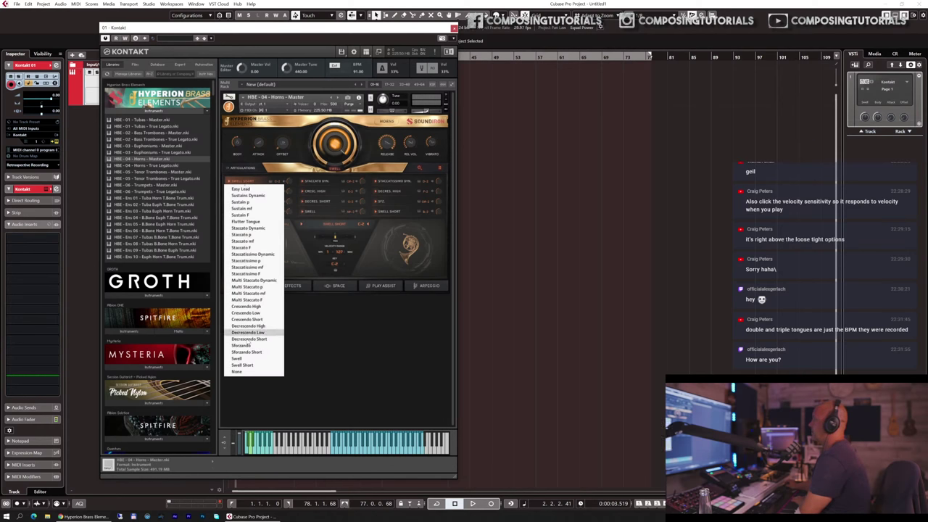
left_click(254, 371)
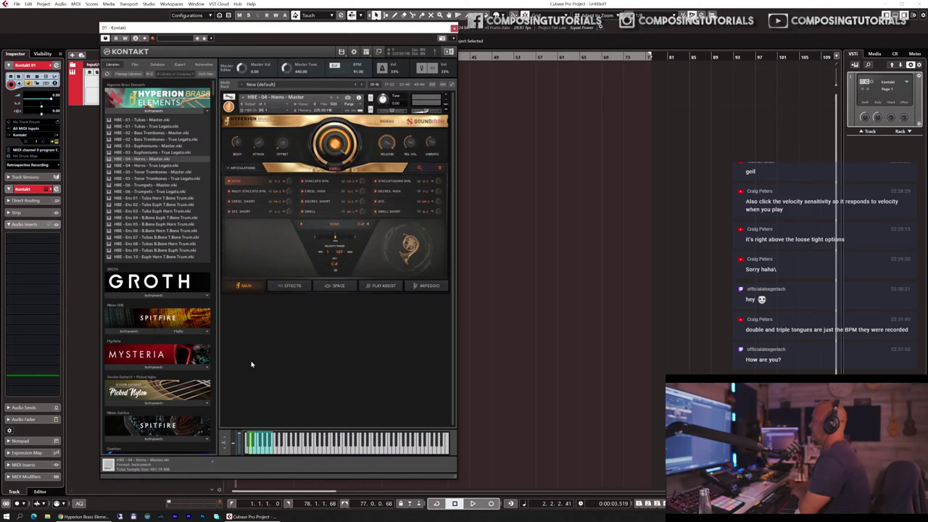
- Compare Easy Lead with Sustains Dynamic in the first articulation slot, ending on Easy Lead
left_click(244, 181)
left_click(245, 190)
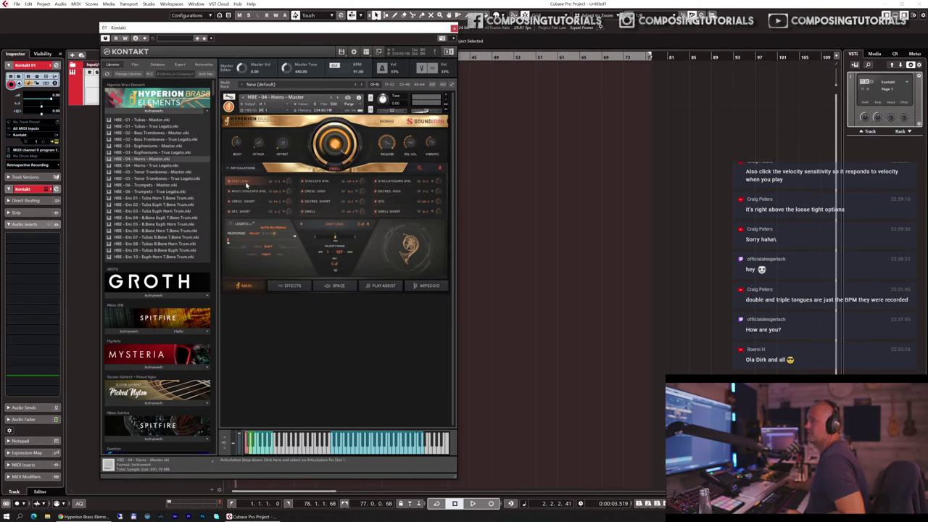
left_click(246, 185)
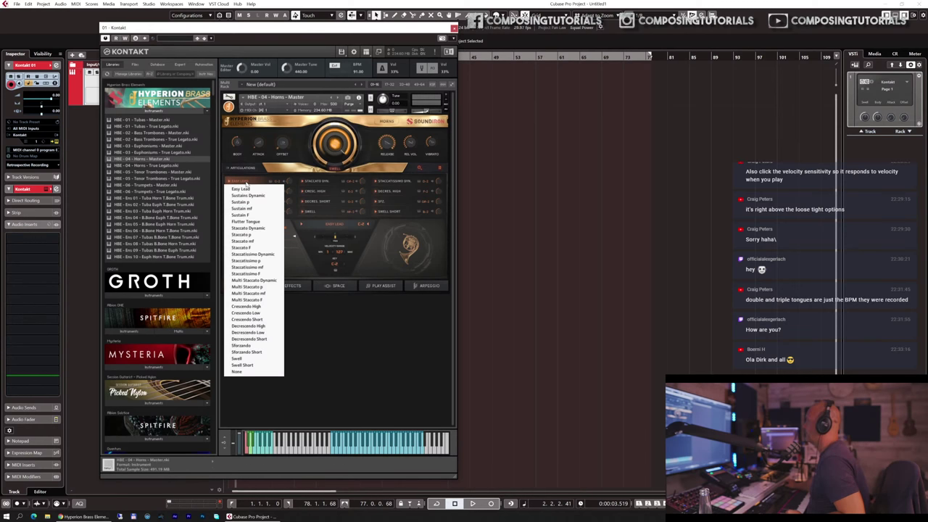
left_click(248, 195)
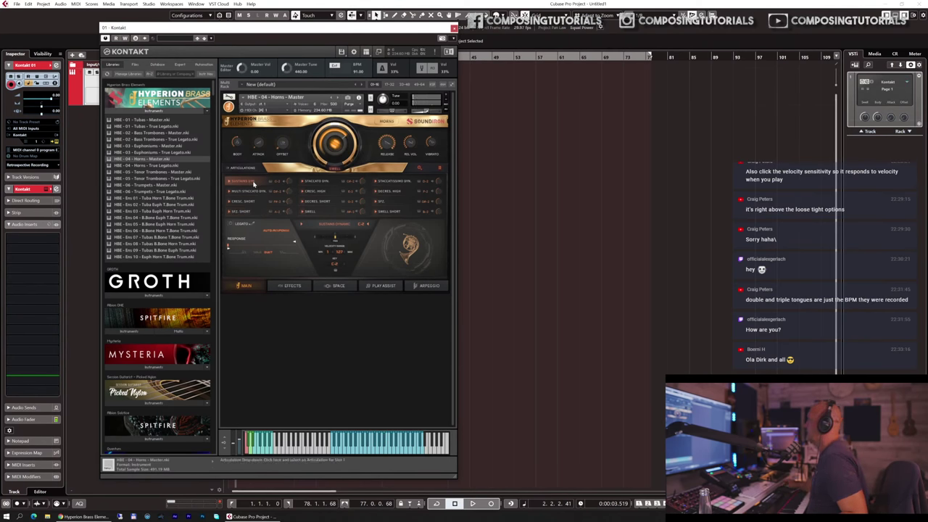
left_click(255, 184)
left_click(254, 190)
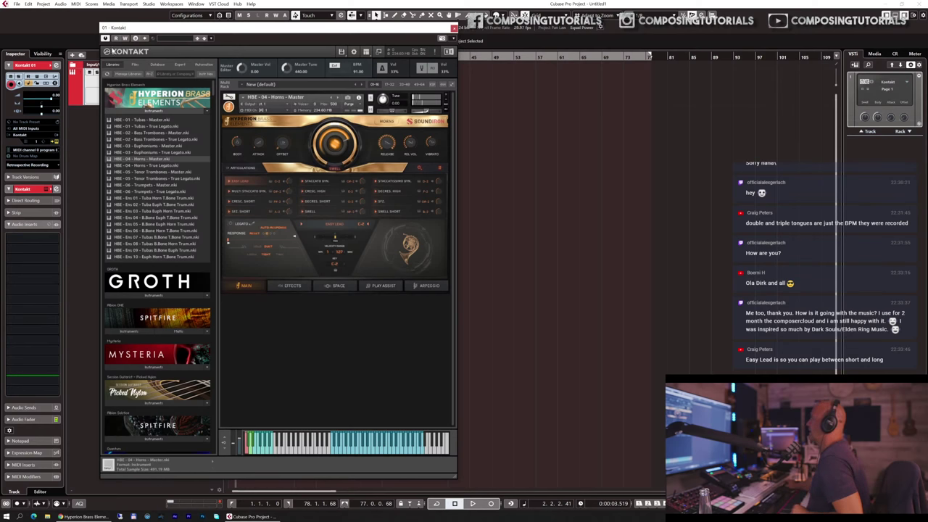
- Load the HBE - 02 - Bass Trombones - Master patch, try Multi Staccato Dynamic, and select Staccatissimo Dynamic
double_click(171, 133)
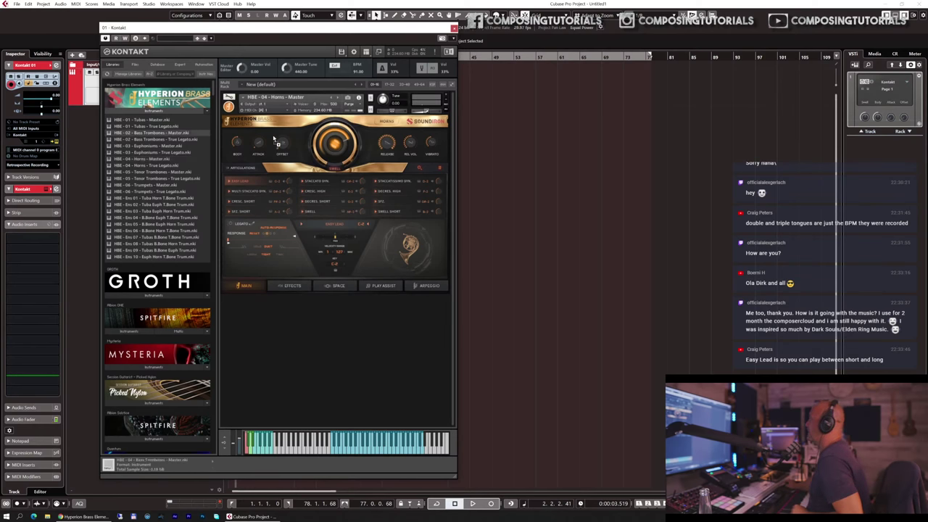
left_click(469, 286)
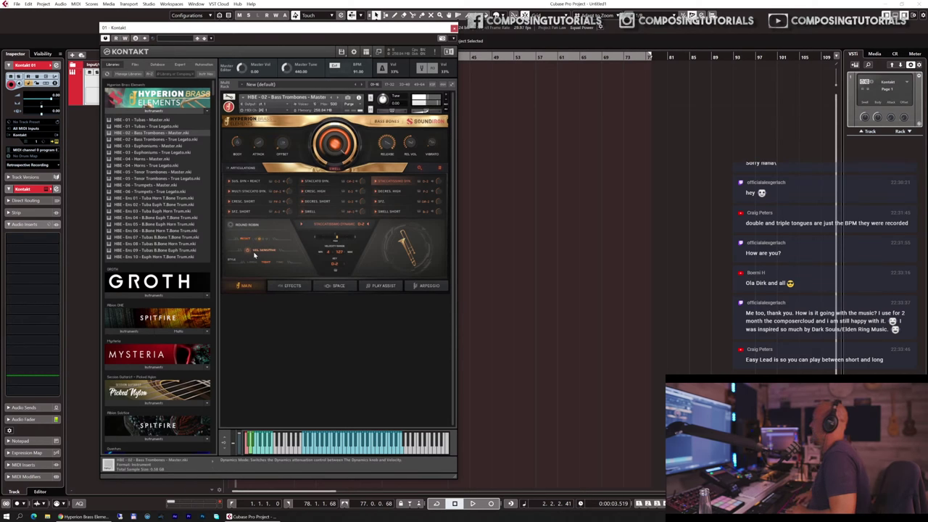
left_click(247, 191)
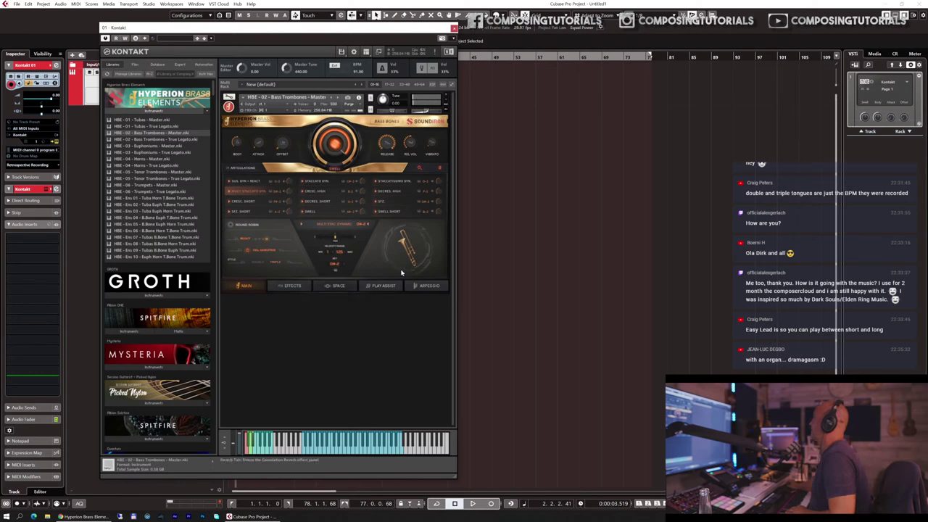
left_click(394, 183)
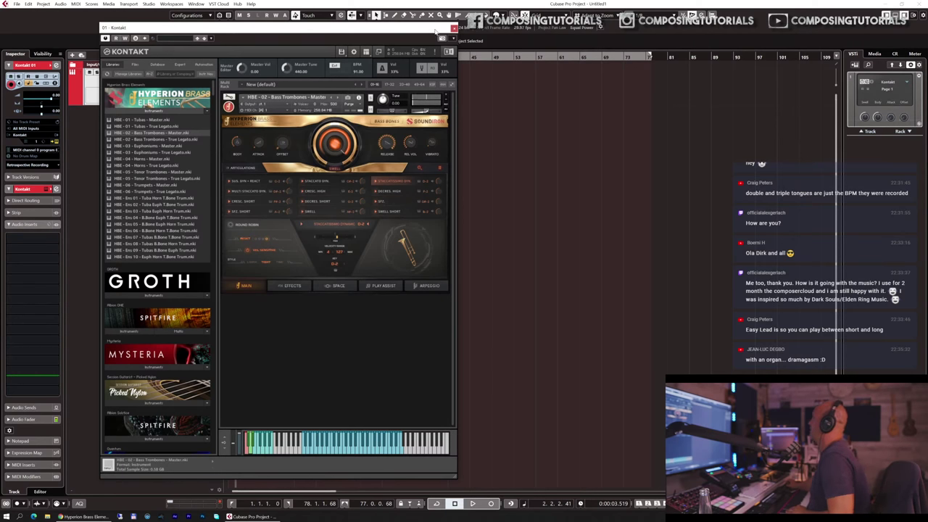
- Move the Kontakt window aside, create a four-bar MIDI part on the Kontakt 01 track from bar 3, and place the cursor at bar 3
left_click_drag(427, 29, 805, 61)
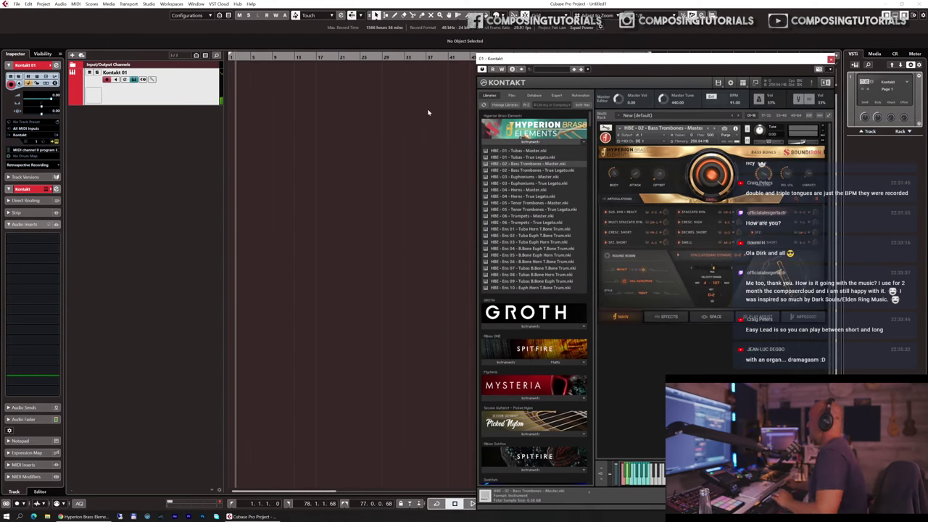
key("h")
key("h")
key("h")
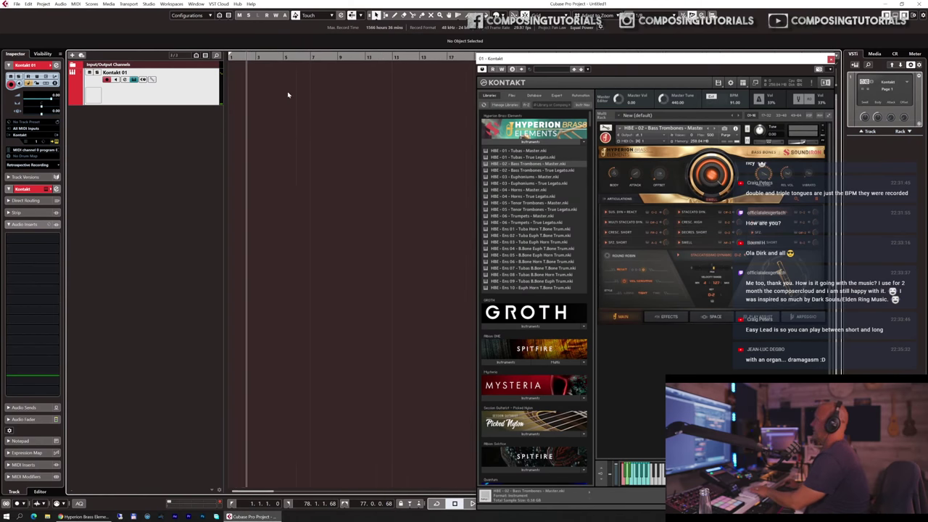
left_click_drag(297, 87, 434, 88)
left_click(298, 57)
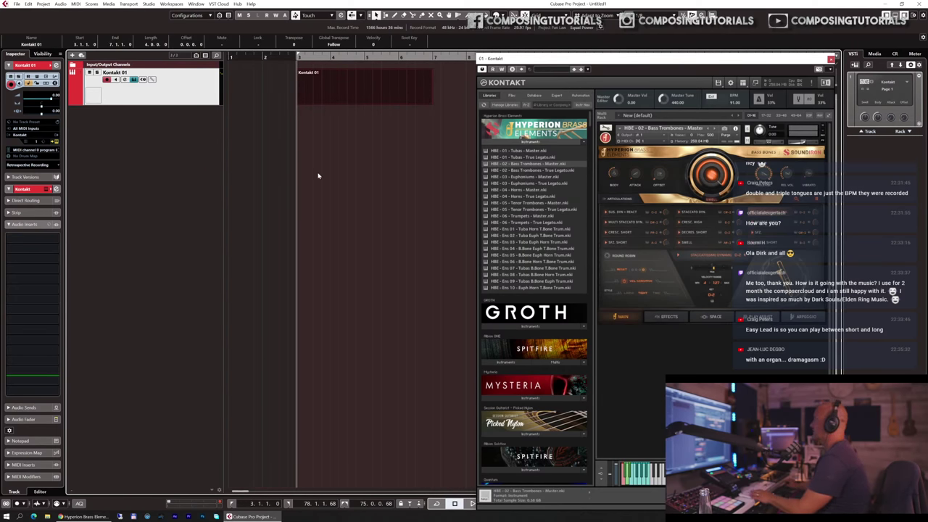
- Open the new MIDI part in the lower-zone editor and set its quantize value to 1/16
scroll(317, 174, "right", 4)
scroll(270, 122, "left", 2)
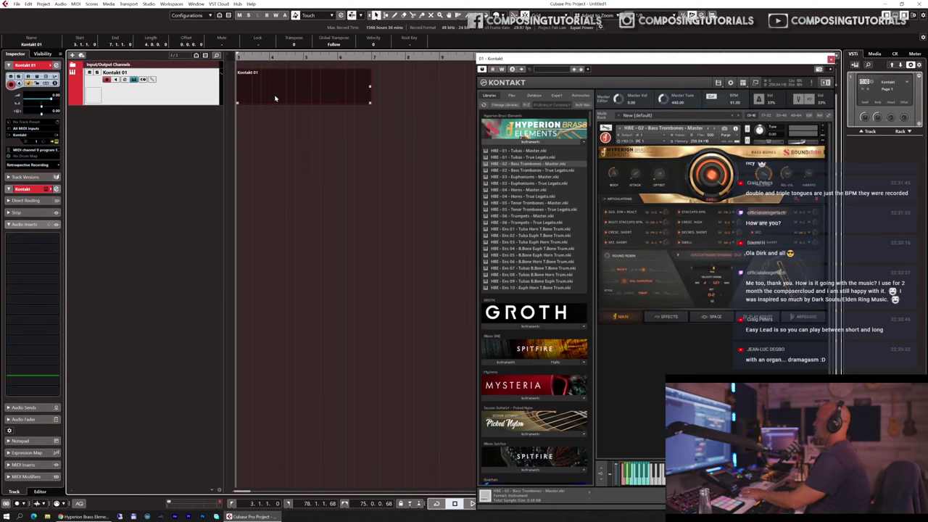
key("ctrl+e")
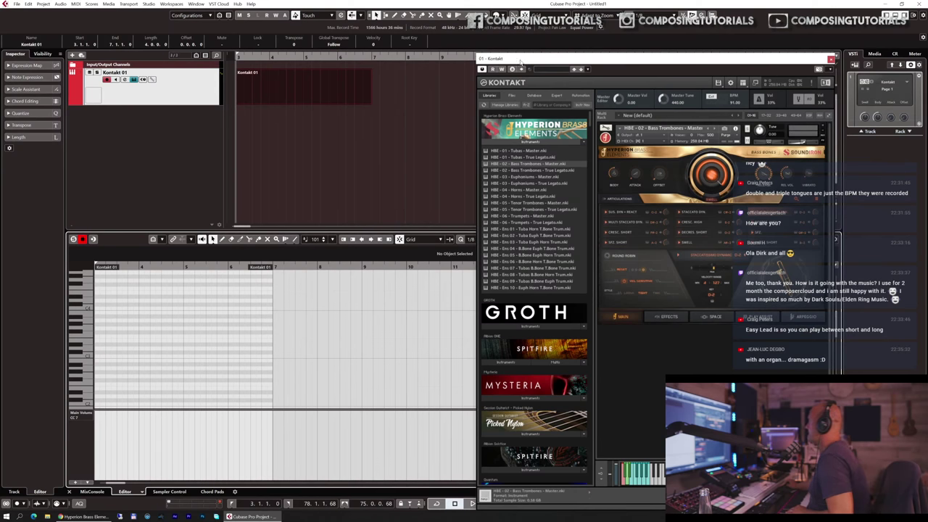
left_click_drag(519, 59, 577, 56)
left_click(479, 239)
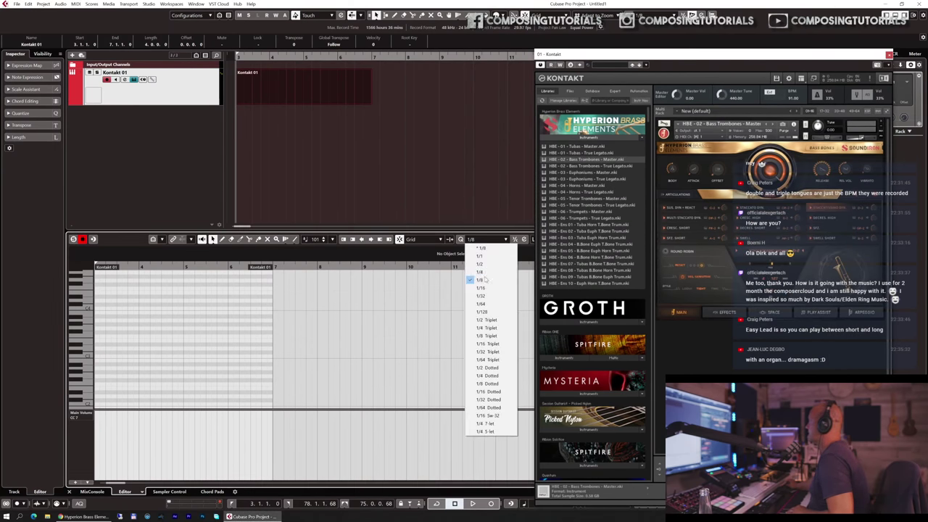
left_click(484, 289)
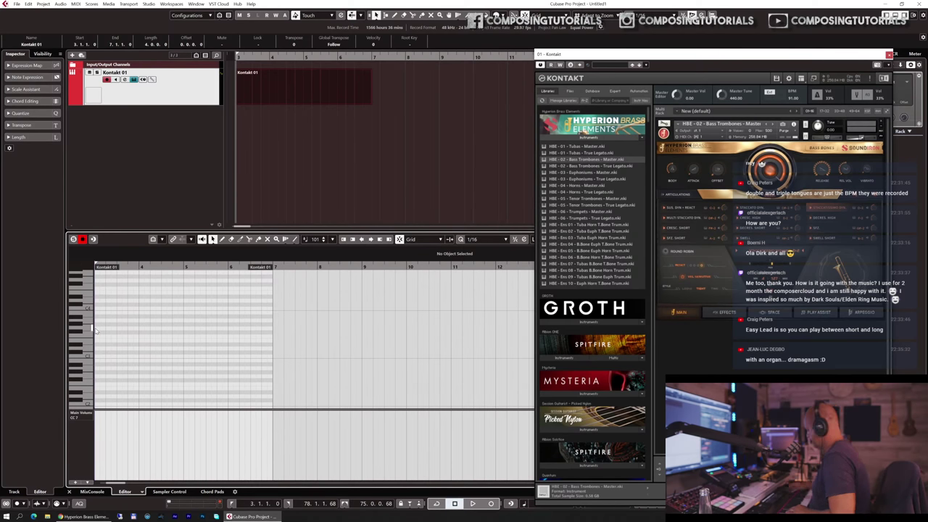
- Enter a rhythmic pattern of 1/16 three-note chords across bars 3 and 4 with step input, and play it back
key("KP_Multiply")
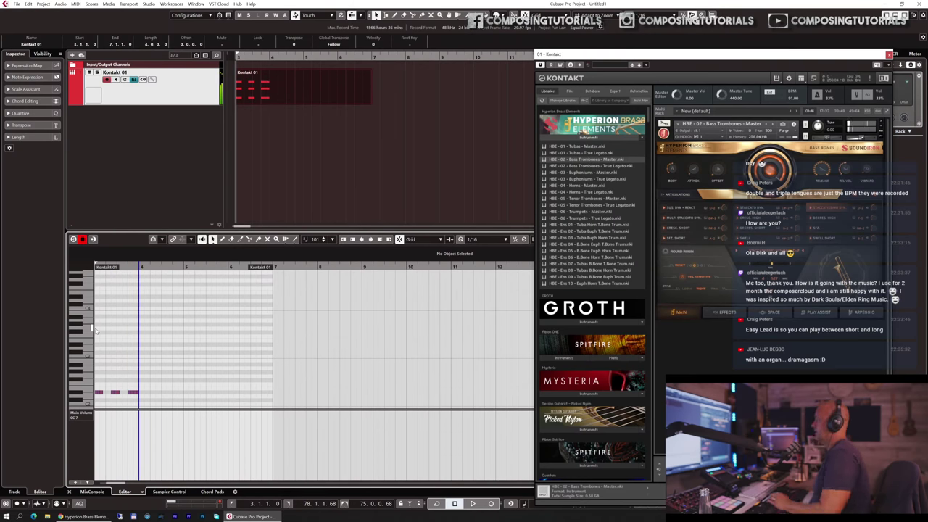
scroll(164, 284, "down", 5)
key("space")
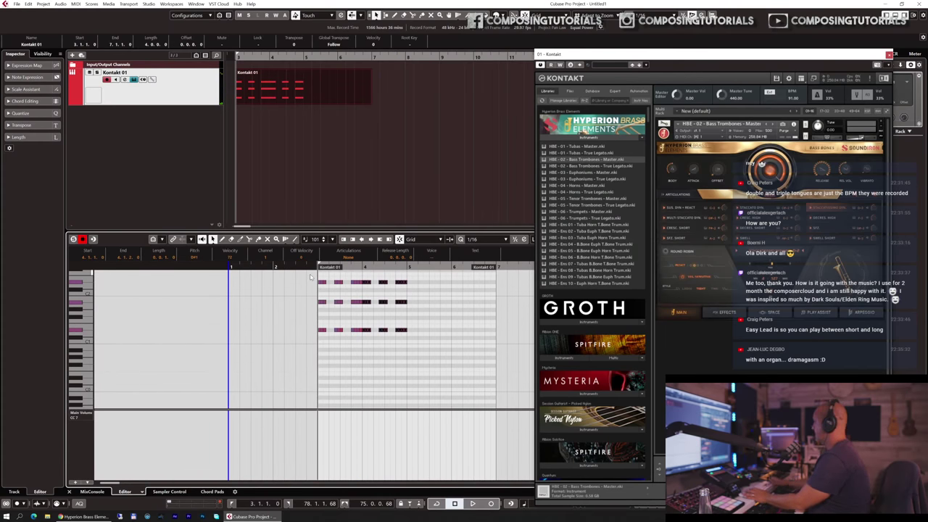
key("space")
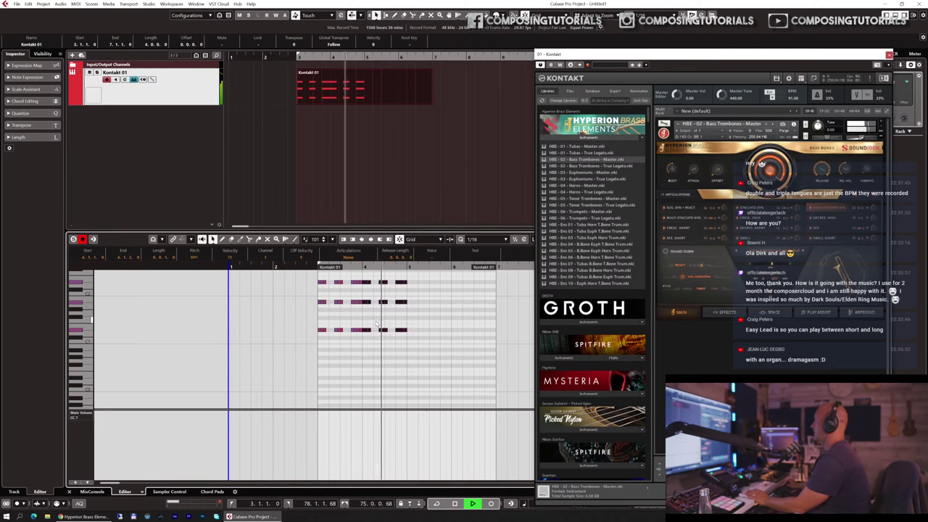
key("space")
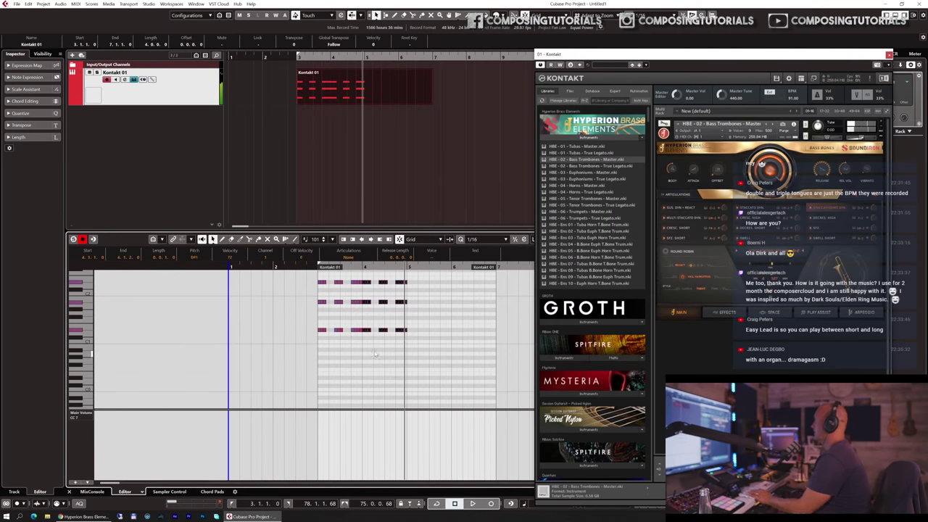
- Show the velocity lane, select all the notes, and tilt their velocities upward towards the end of the pattern
left_click(77, 417)
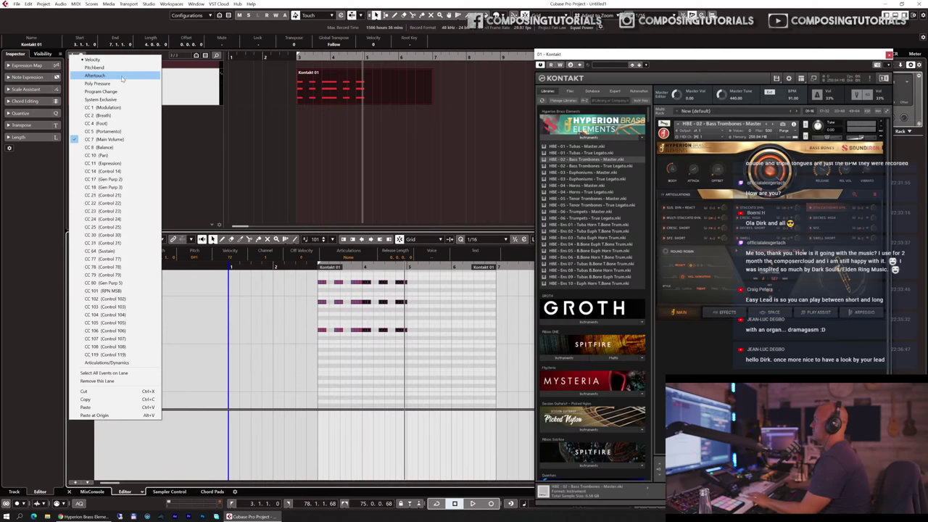
left_click(95, 59)
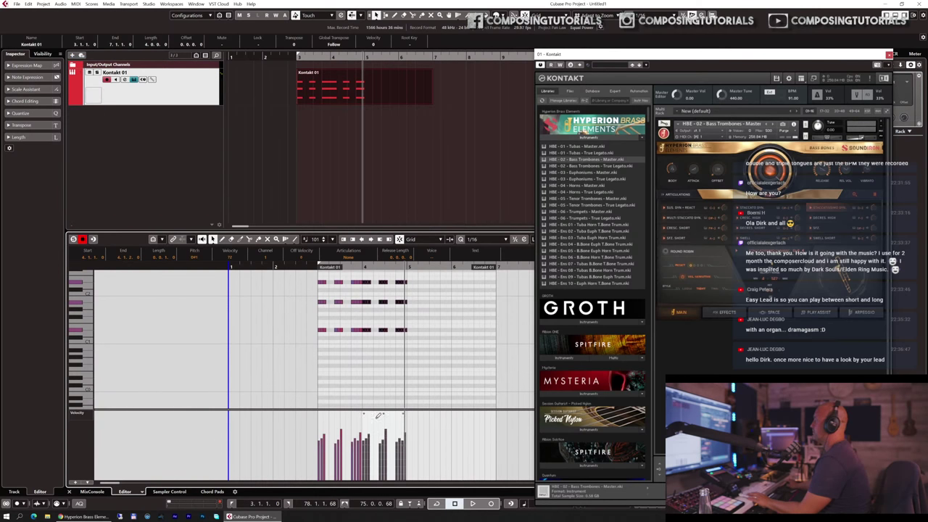
left_click(287, 374)
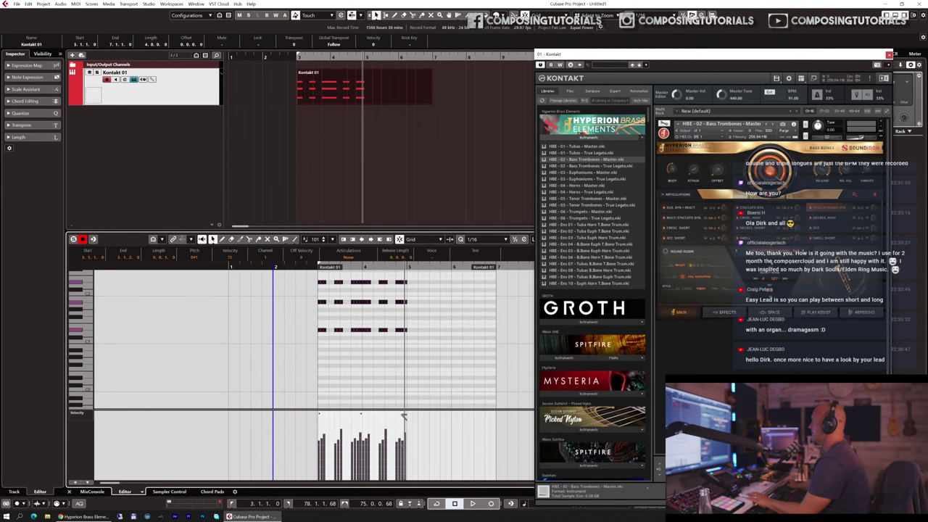
mouse_move(404, 415)
left_mouse_down()
mouse_move(364, 421)
mouse_move(400, 411)
left_mouse_up()
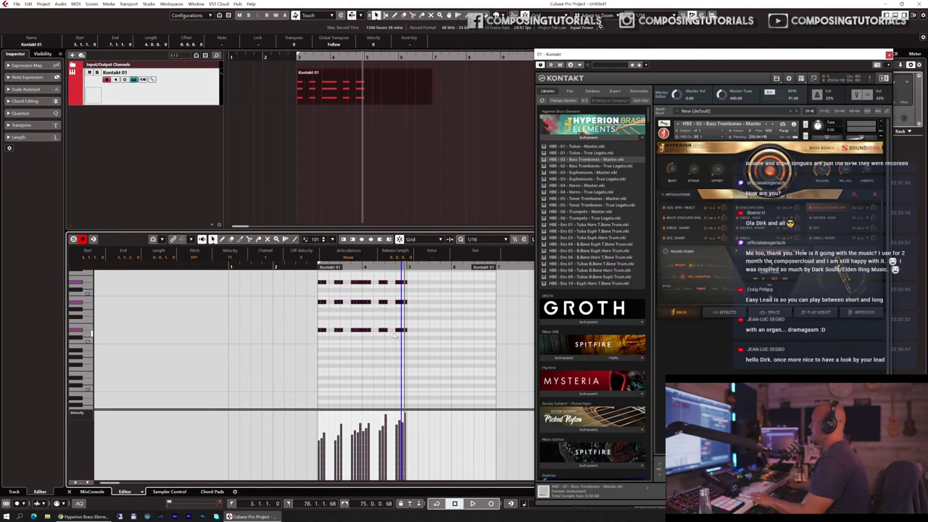
- Shorten all the selected chord notes and play the pattern back from just before bar 3
left_click_drag(408, 331, 403, 330)
left_click(307, 267)
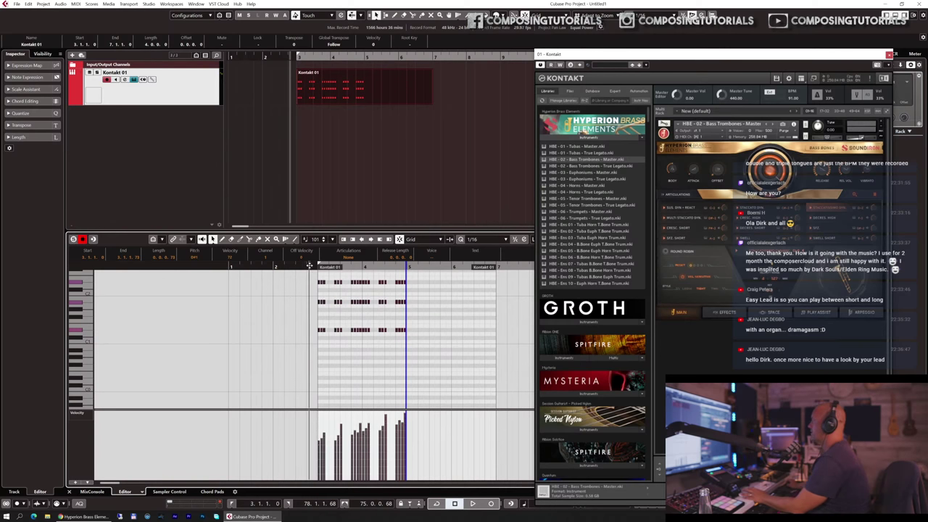
key("space")
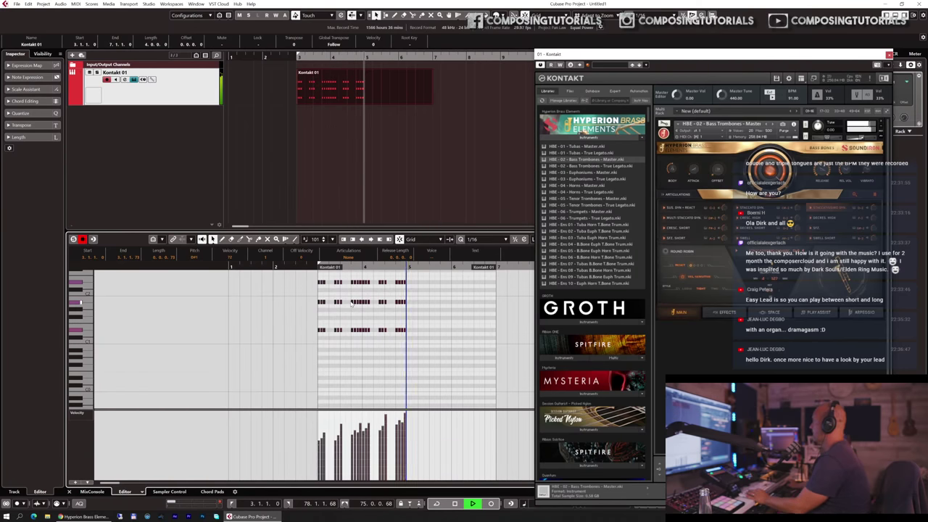
key("space")
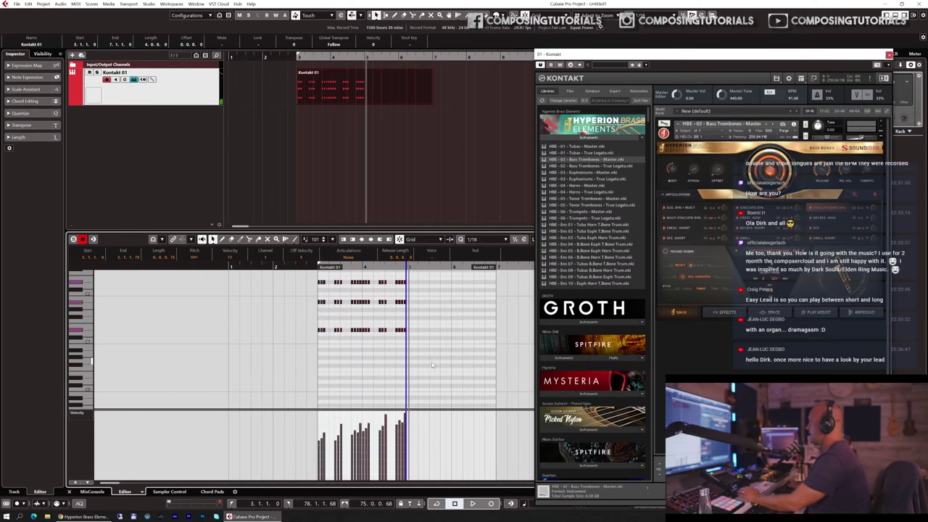
- Level all note velocities to about half height with the Line tool and play the pattern back
right_click(402, 375)
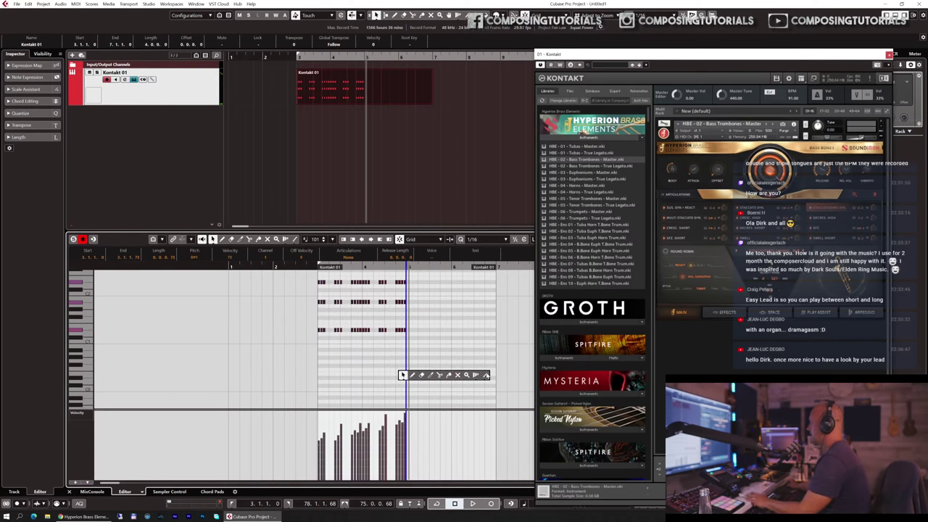
left_click(486, 374)
left_click_drag(313, 445, 452, 444)
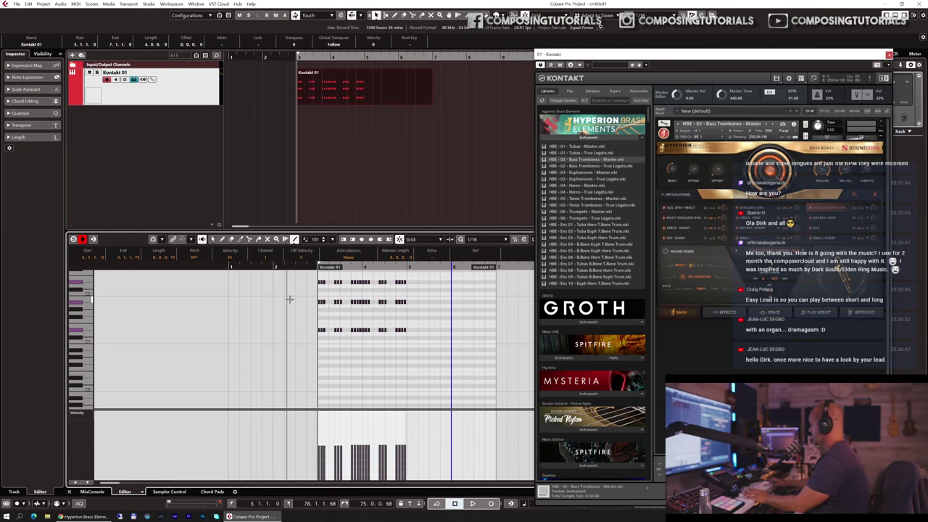
key("space")
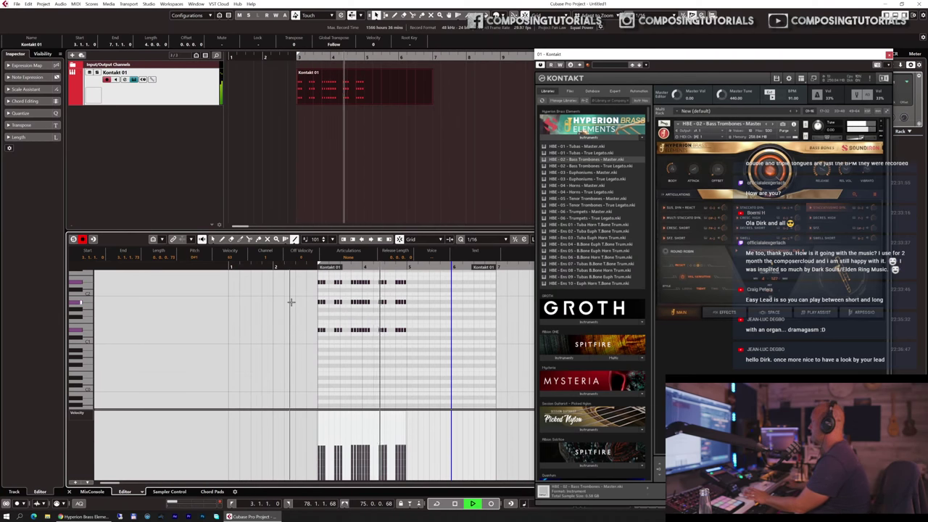
- Restore the rising velocities across the chord pattern and play it back from bar 3
key("space")
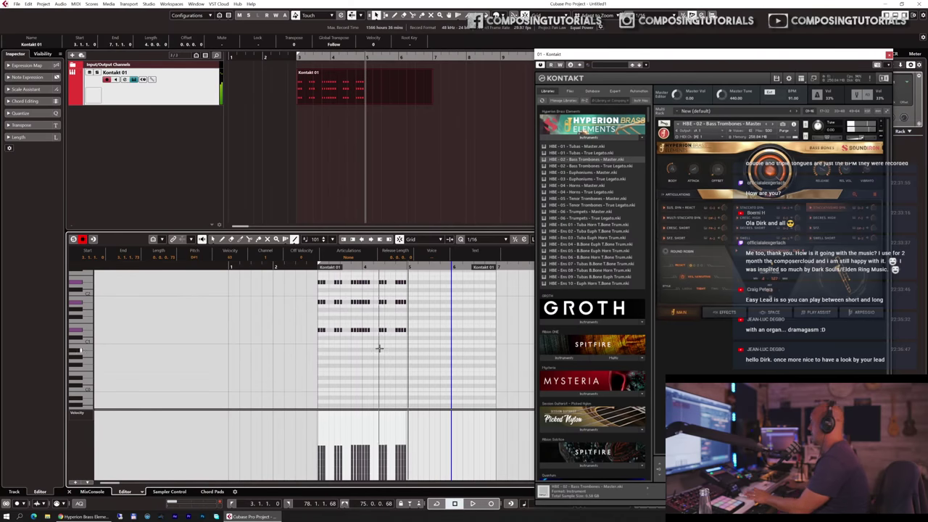
left_click_drag(378, 346, 398, 338)
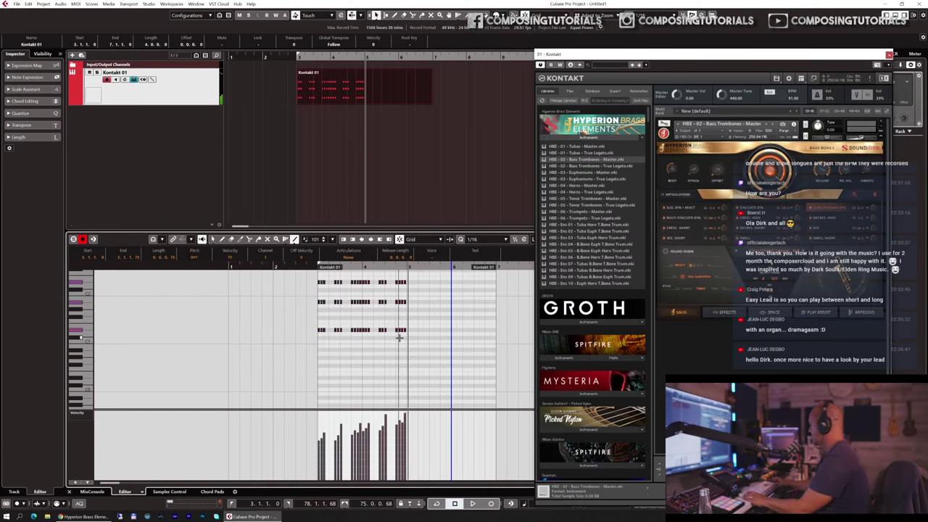
key("KP_0")
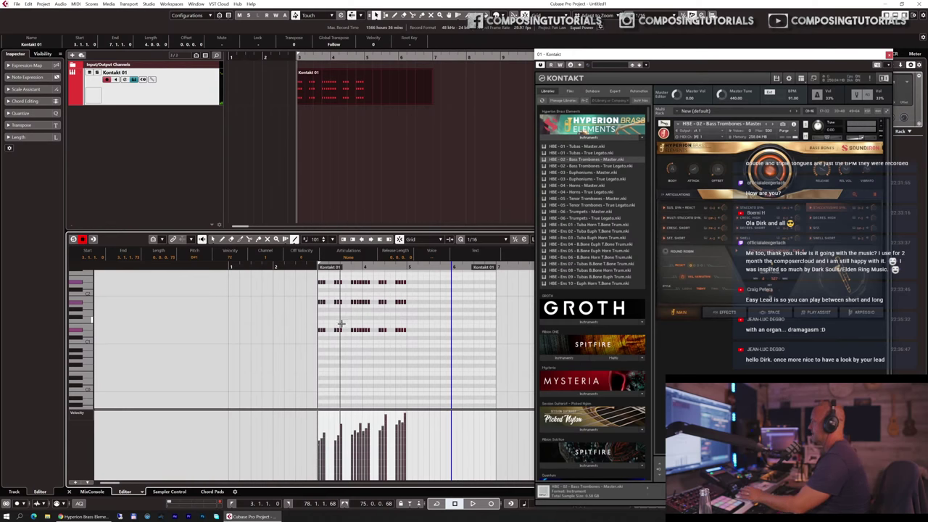
key("space")
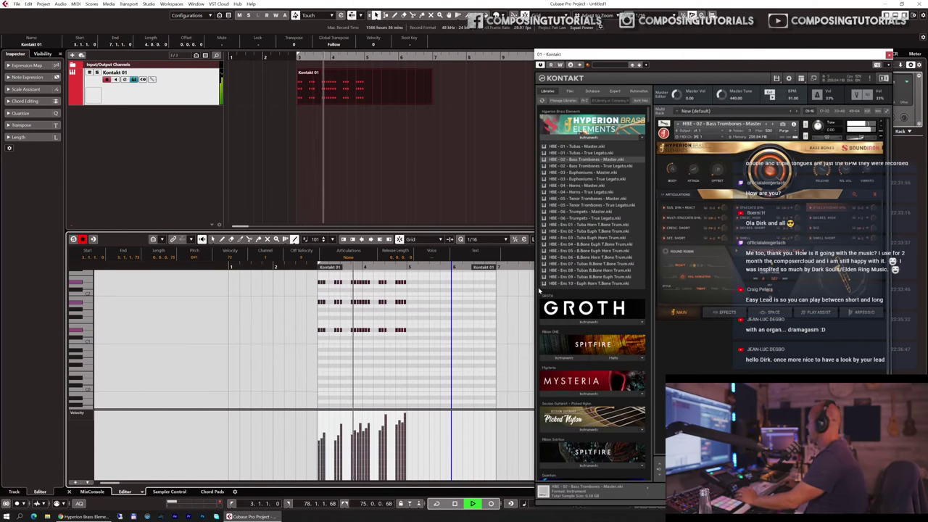
left_click_drag(647, 57, 316, 38)
key("space")
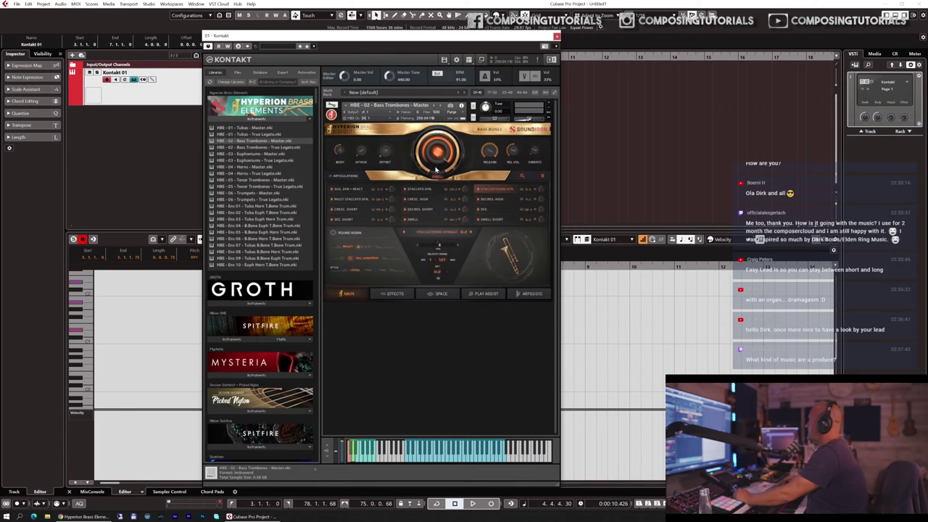
- Move the Kontakt window clear of the notes and play the bass trombone pattern back two more times
left_click_drag(386, 41, 599, 39)
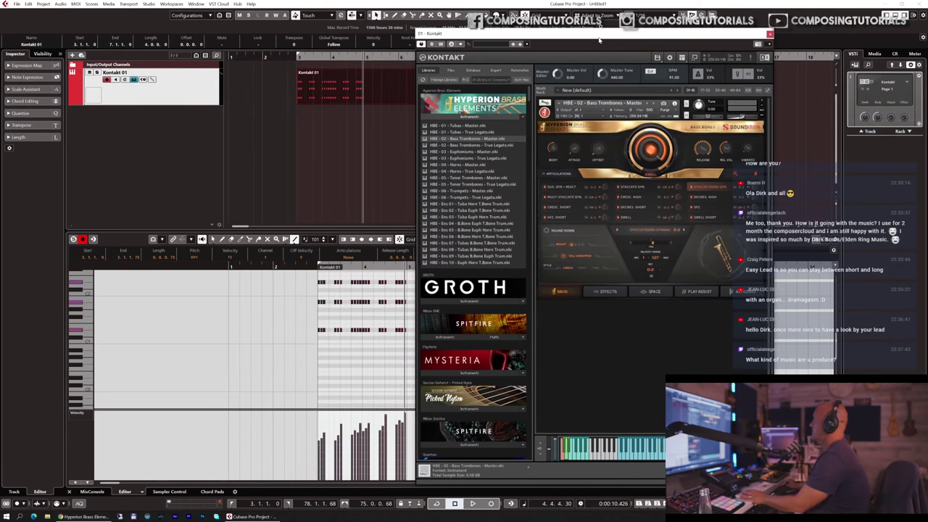
key("space")
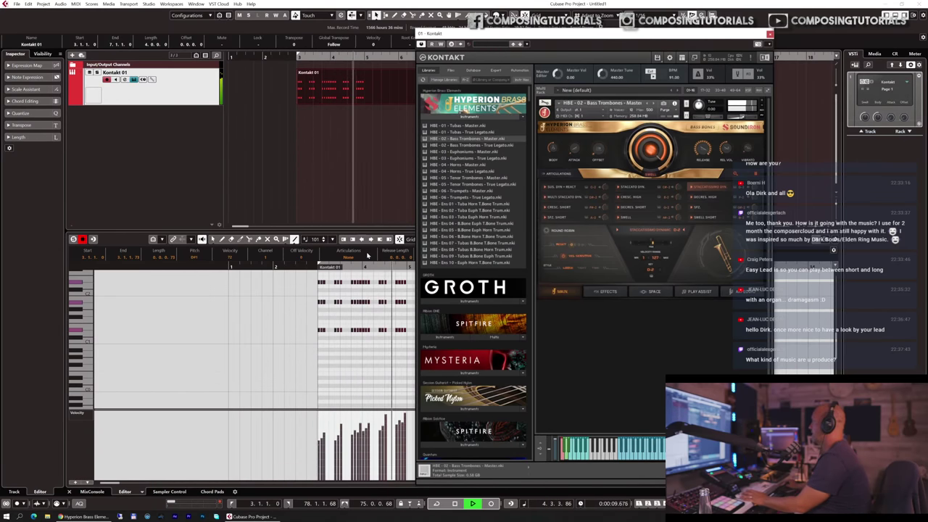
key("space")
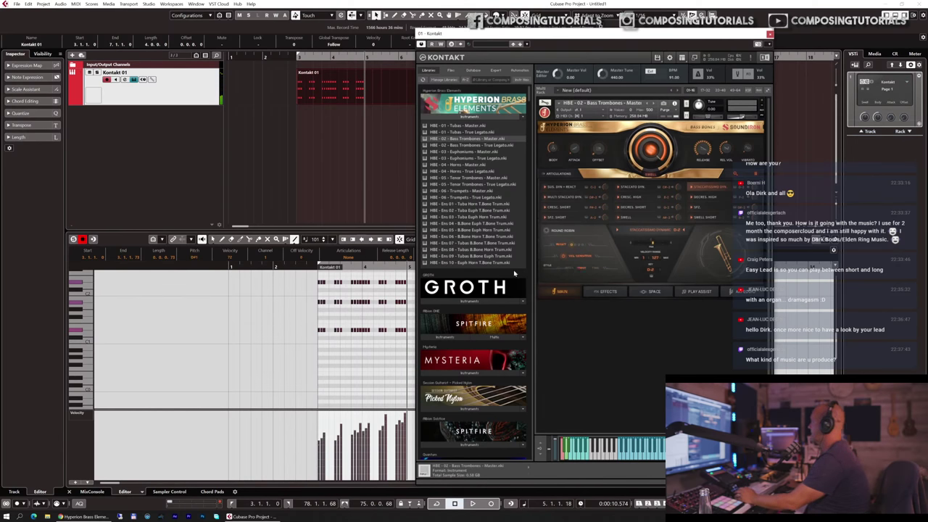
key("space")
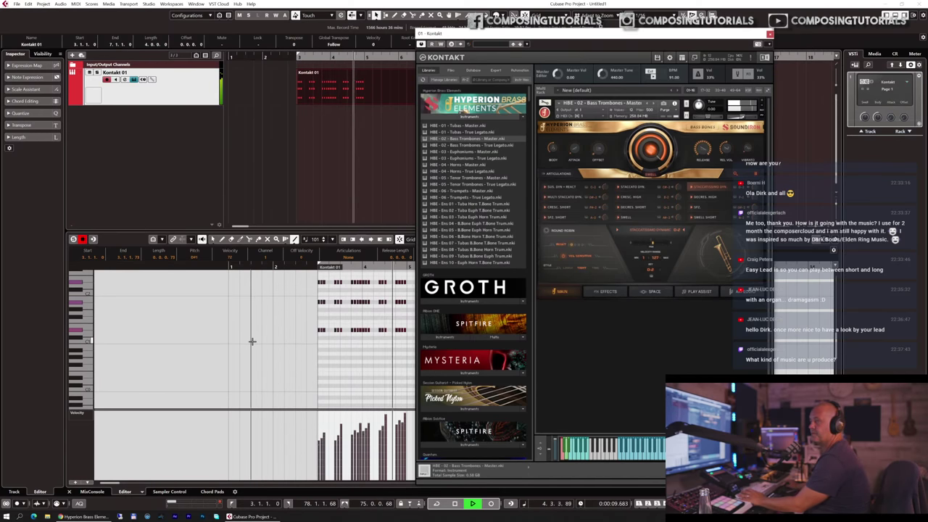
key("space")
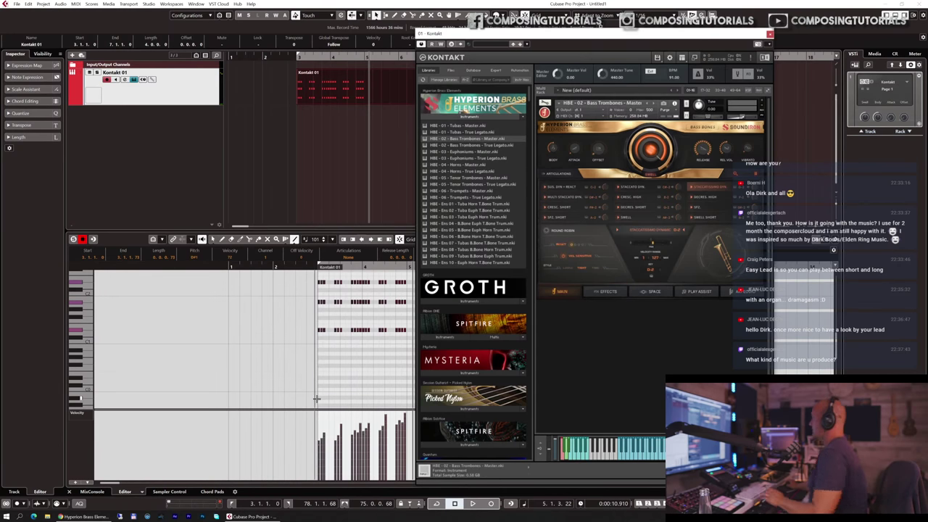
- Shorten the Kontakt 01 part to end at bar 5 and close the note editor
key("ctrl+e")
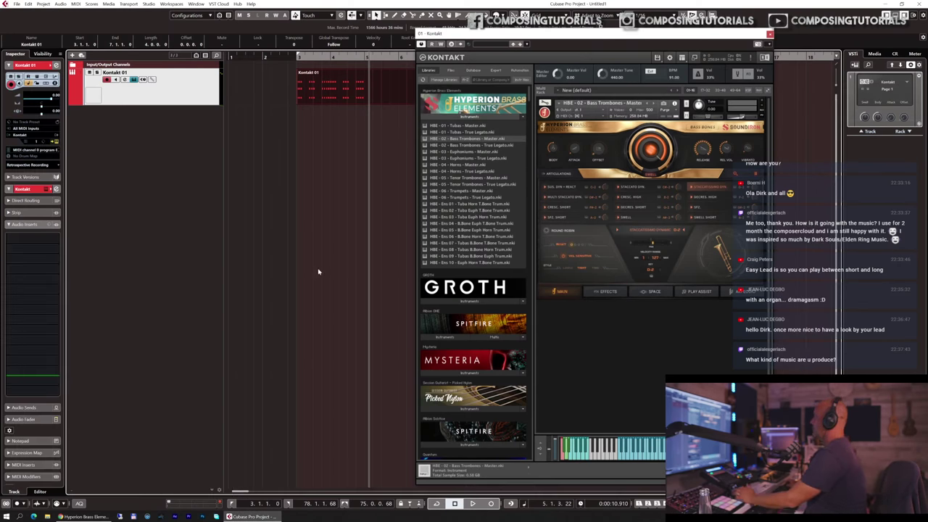
left_click(359, 90)
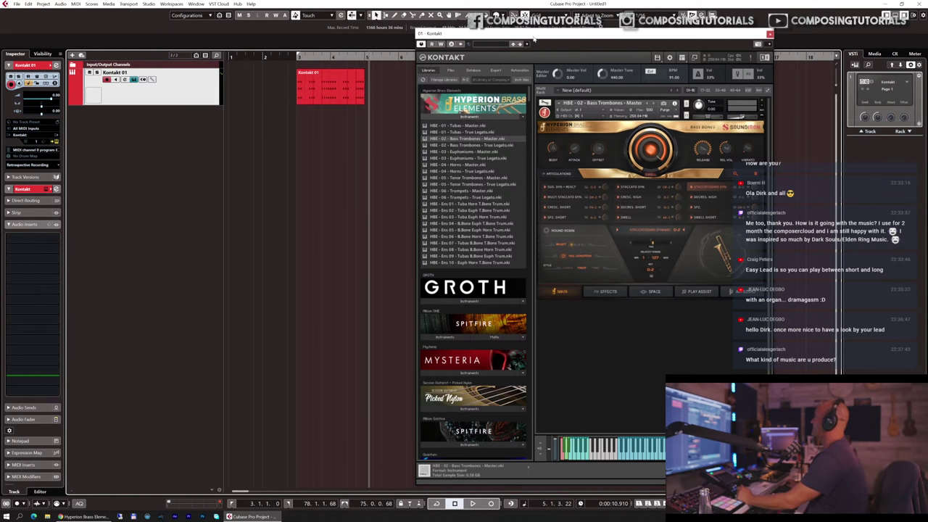
- Replace the bass trombones with HBE - 03 - Euphoniums - Master.nki, choose its staccatissimo dynamic articulation, and close the Kontakt window
left_click_drag(545, 33, 325, 16)
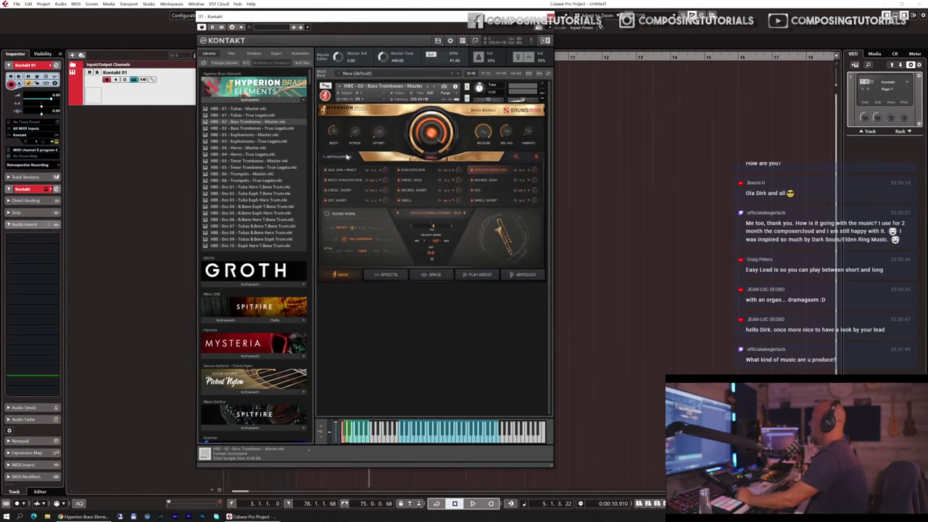
double_click(250, 135)
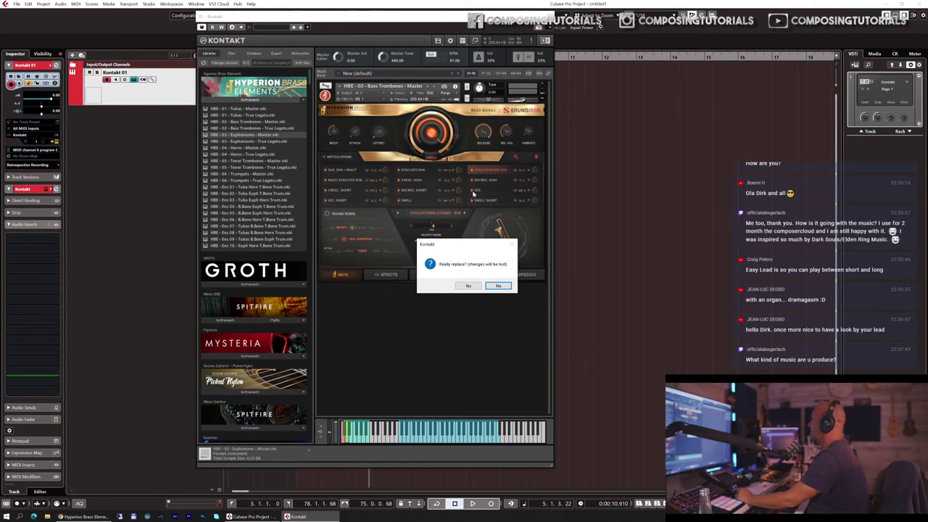
left_click(467, 286)
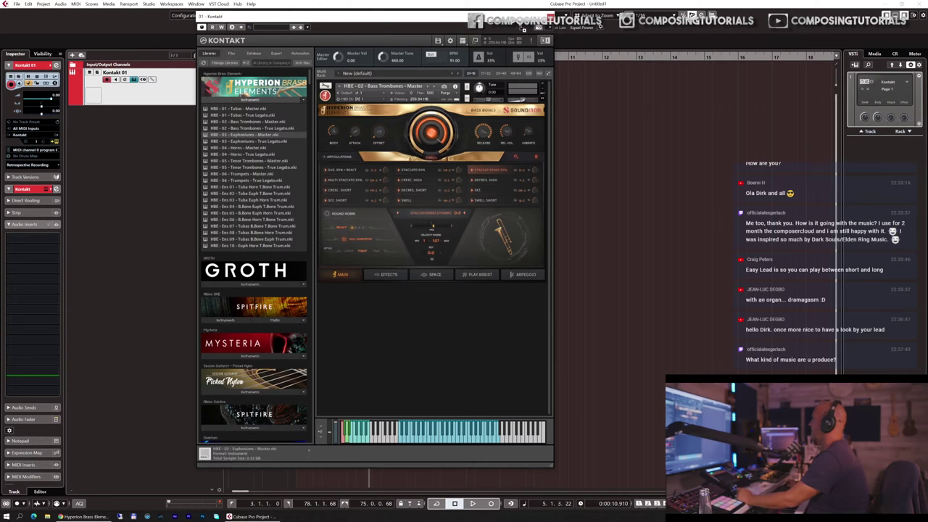
left_click_drag(524, 29, 657, 35)
left_click_drag(414, 22, 263, 33)
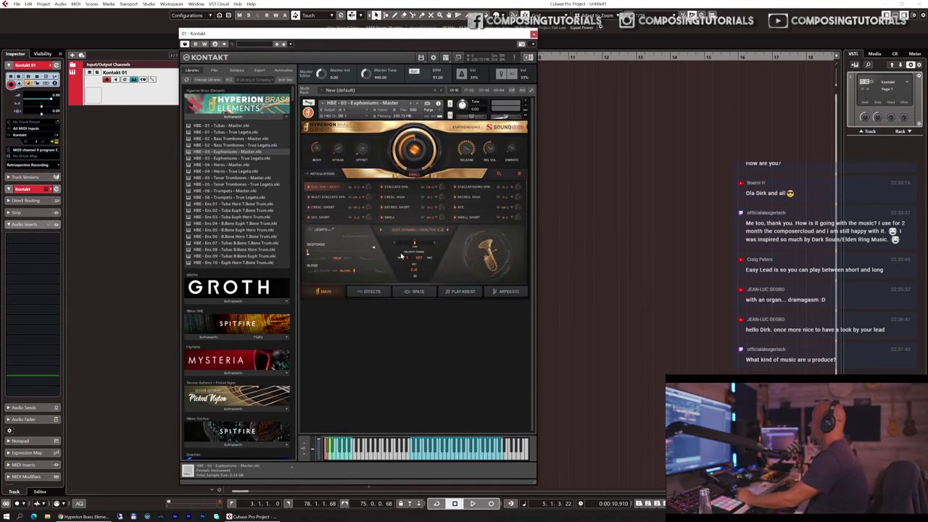
left_click(483, 186)
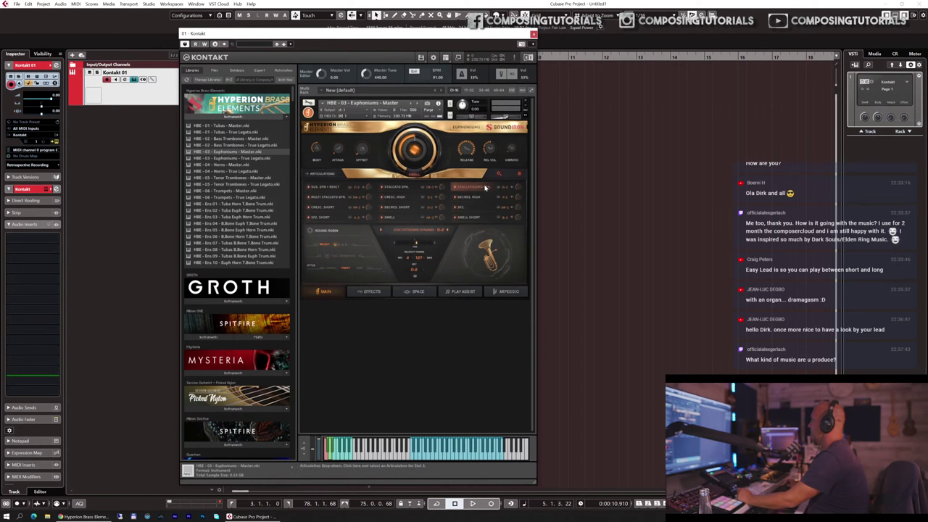
left_click(336, 258)
key("Escape")
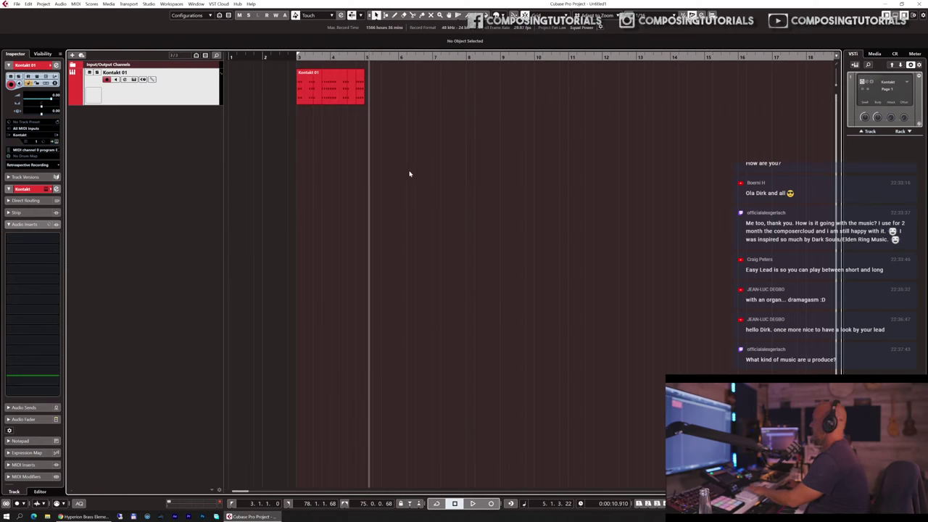
- Audition the pattern with the euphoniums and briefly check the Kontakt 01 part's notes in the note editor
left_click(325, 80)
key("space")
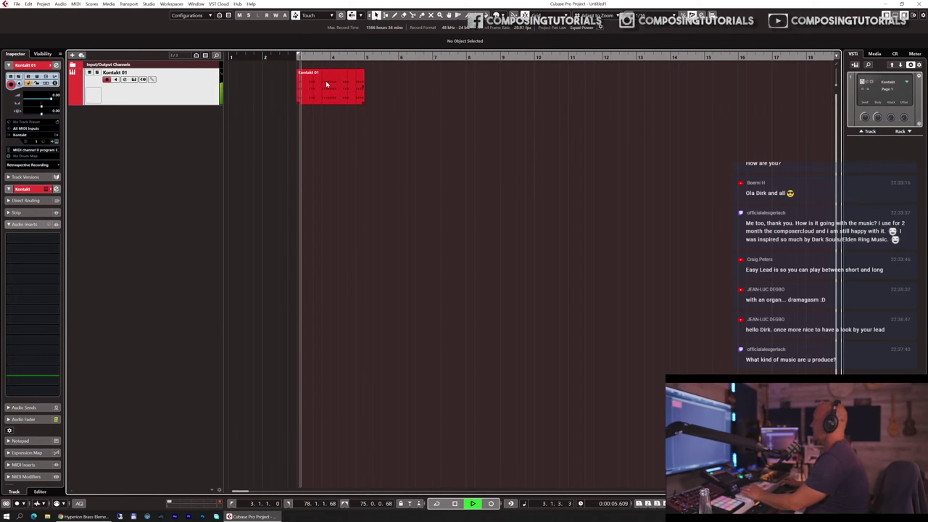
key("space")
double_click(325, 87)
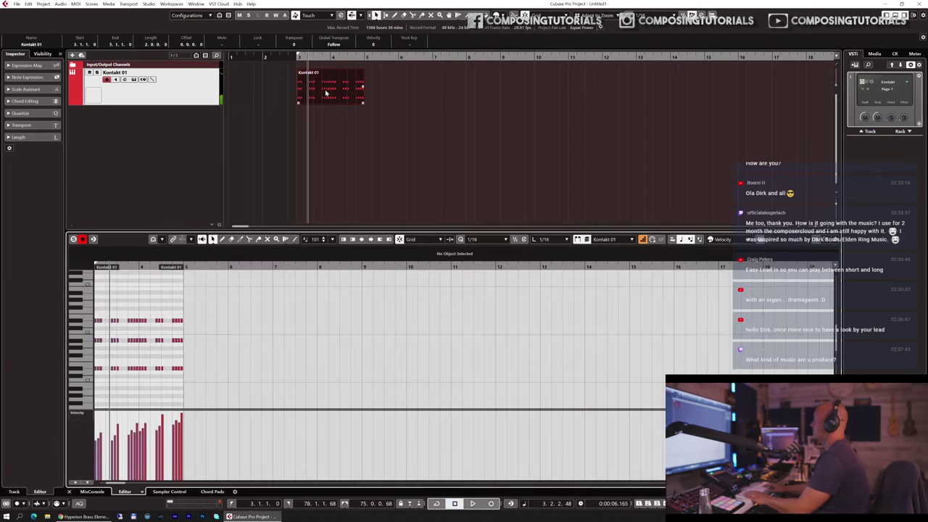
key("Return")
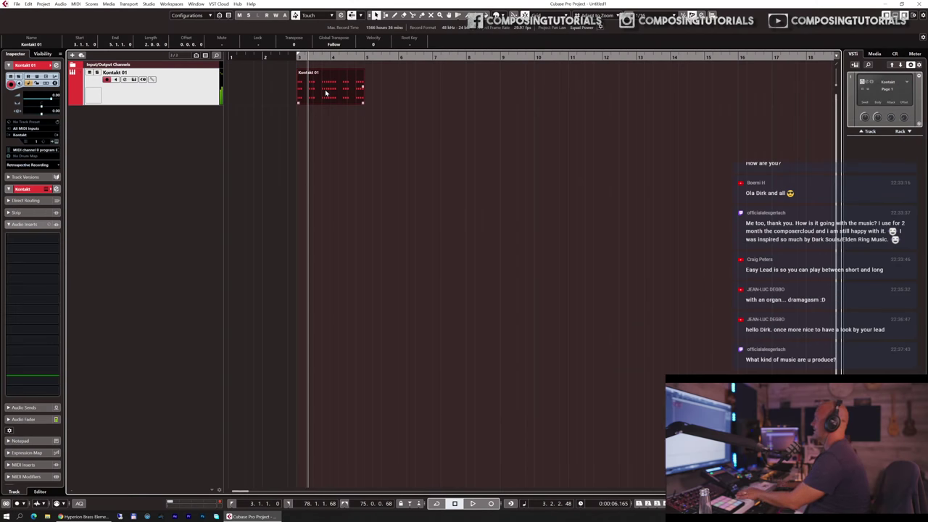
left_click(324, 93)
key("space")
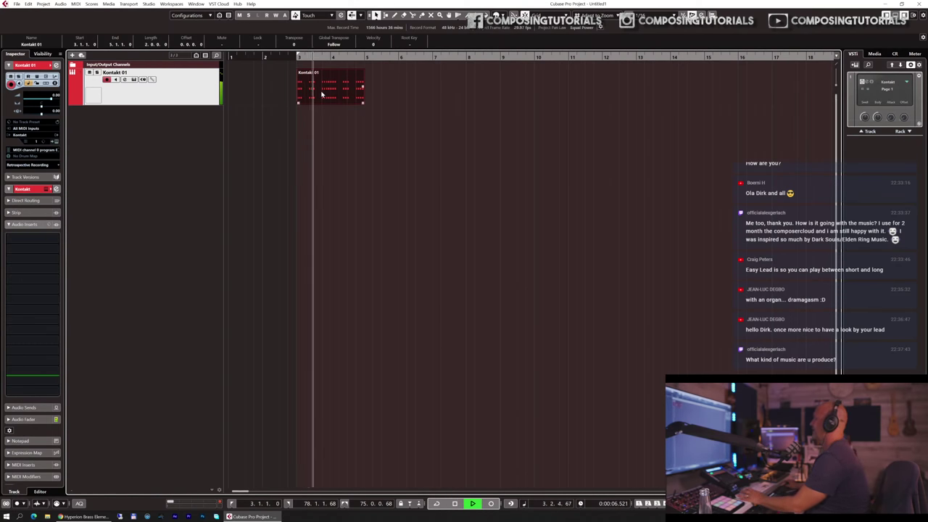
key("space")
key("Return")
key("Return")
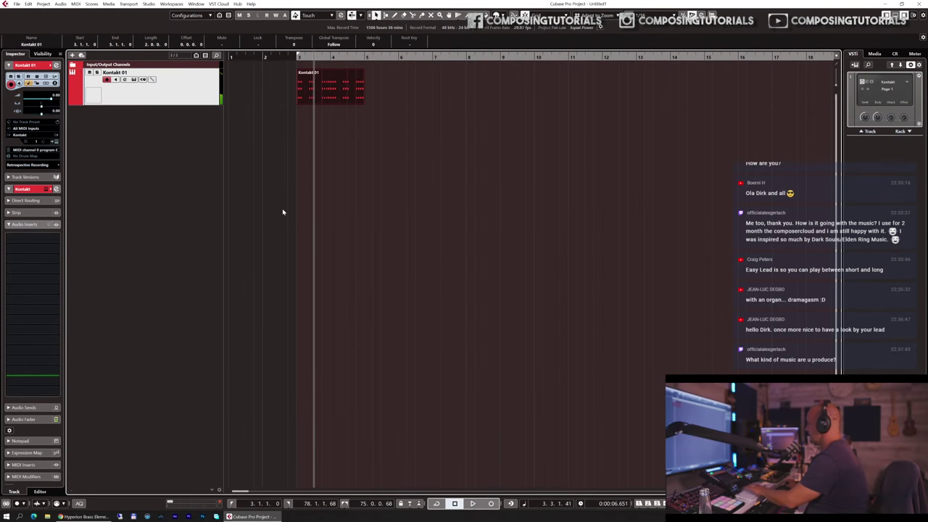
- Reopen the Kontakt window, play the pattern, and switch off the euphoniums' arpeggiator during playback
key("e")
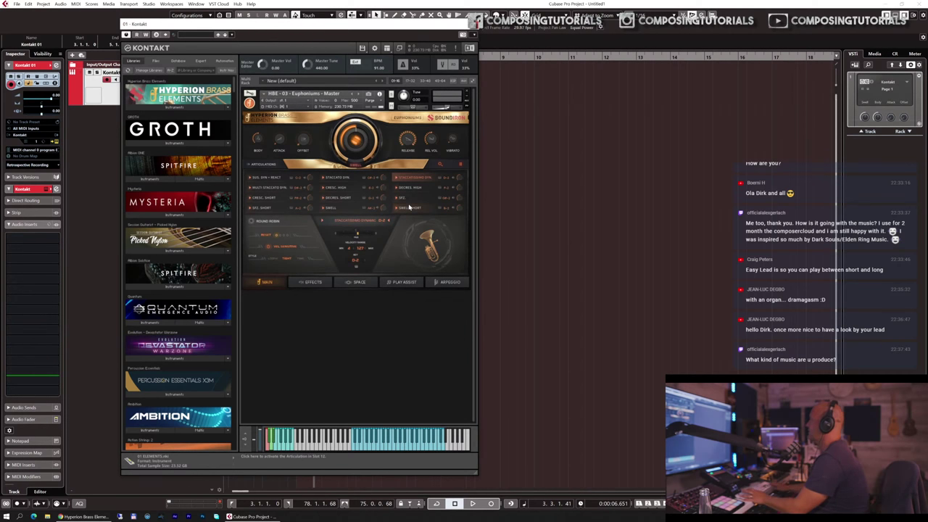
key("space")
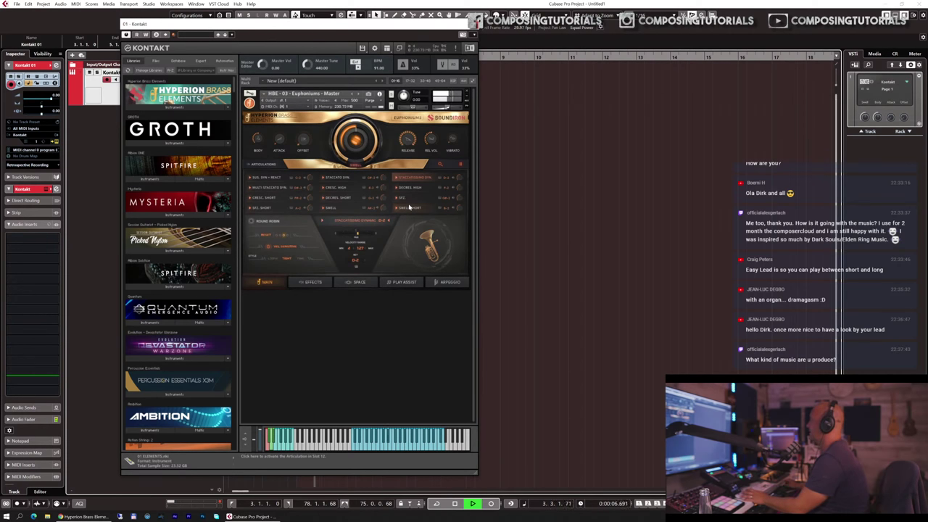
key("space")
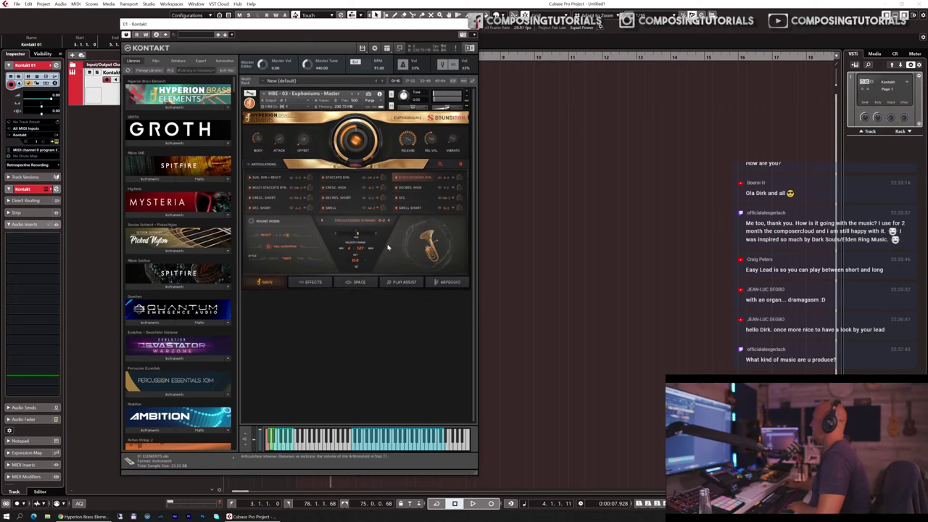
left_click(446, 282)
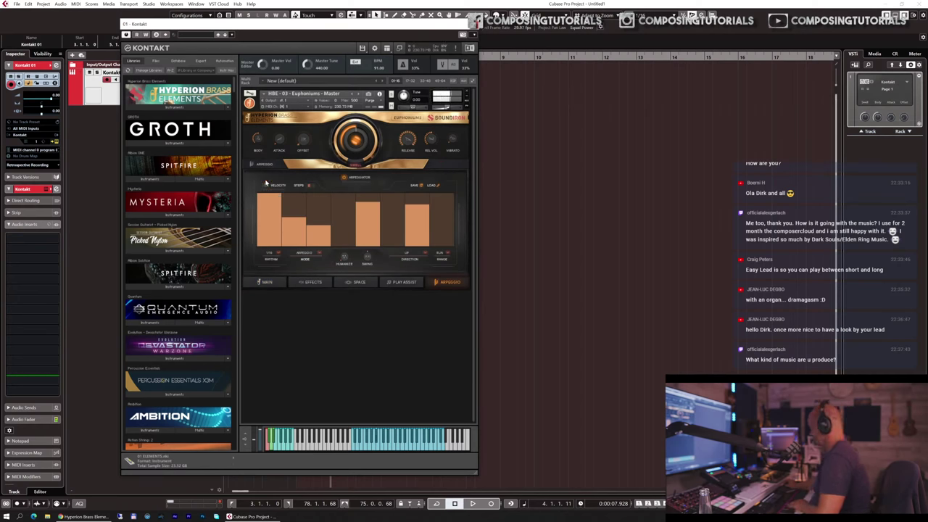
key("space")
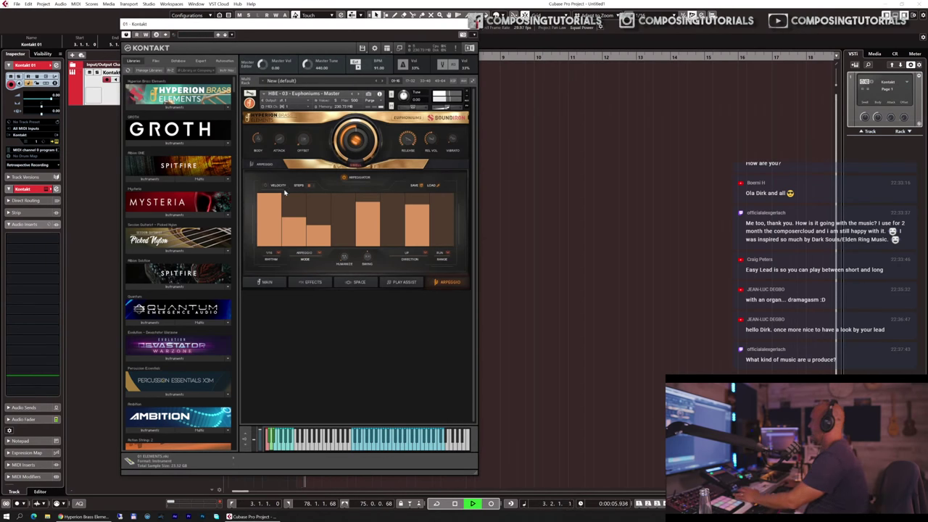
key("space")
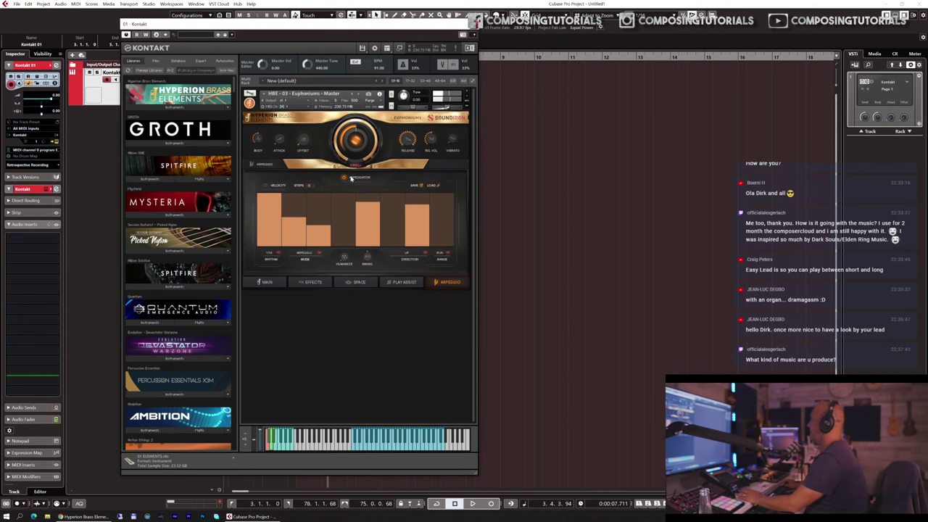
key("space")
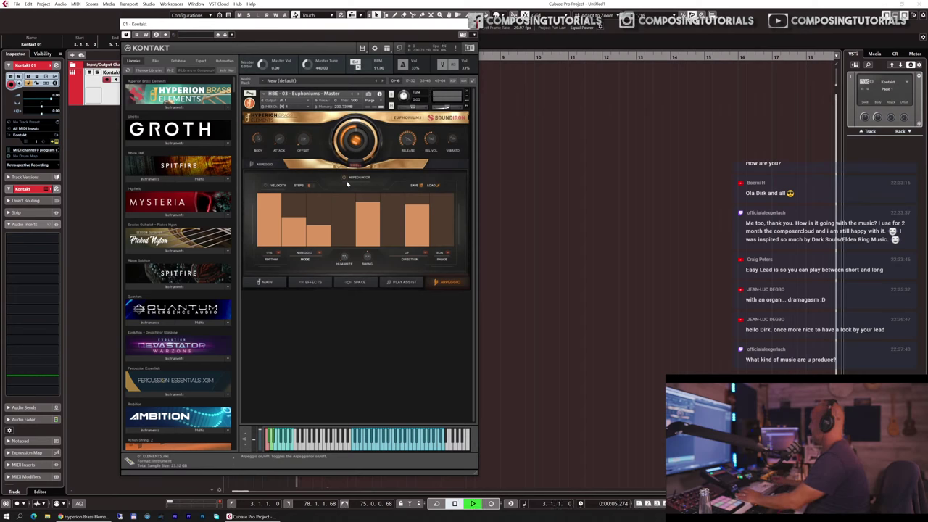
left_click(345, 178)
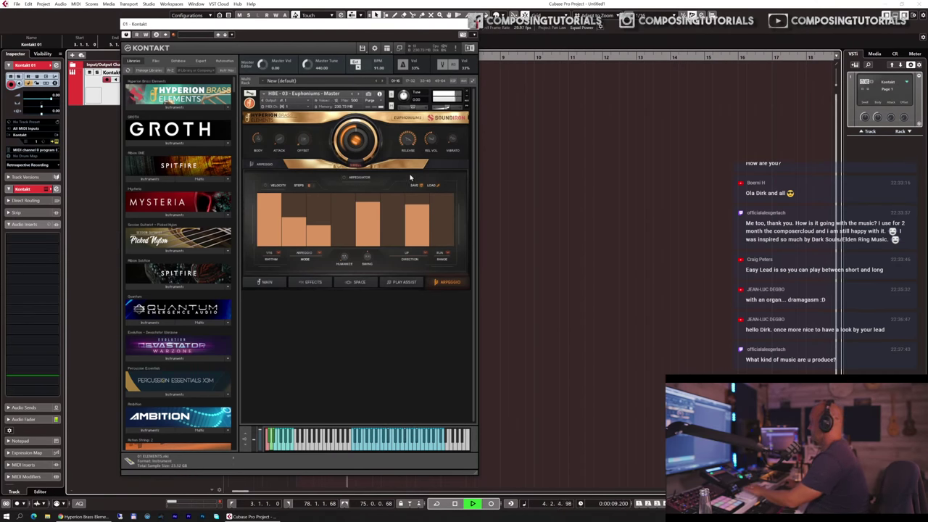
- Check the part's notes in the editor, then return to the euphoniums' main page and select the Sus. Dyn + React articulation
key("Escape")
double_click(345, 97)
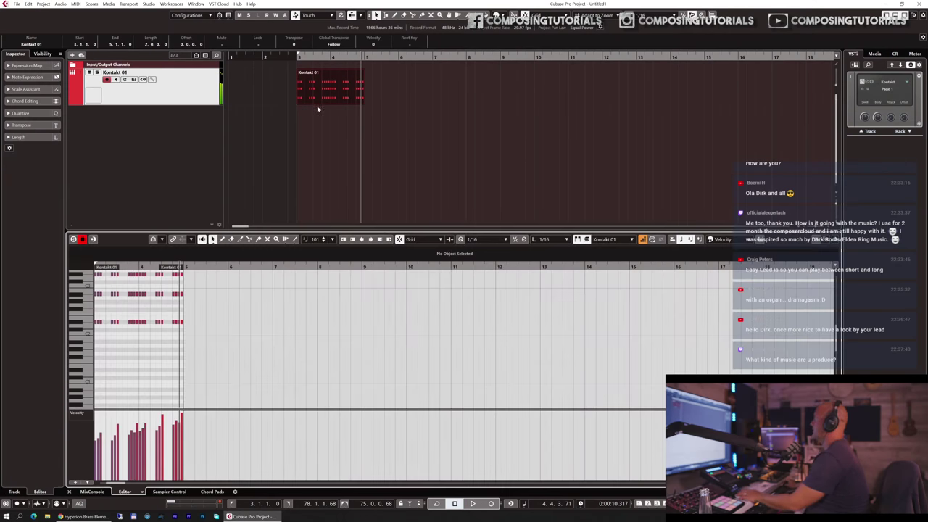
left_click(227, 269)
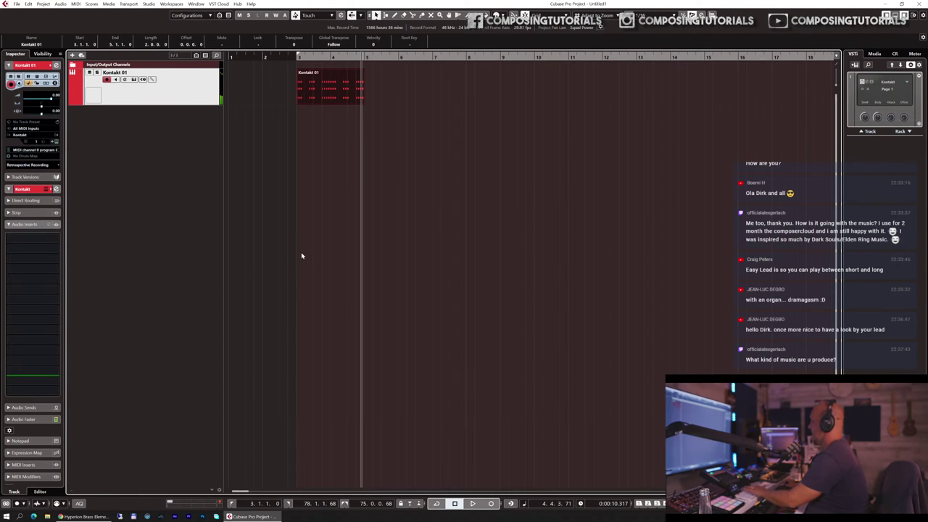
key("e")
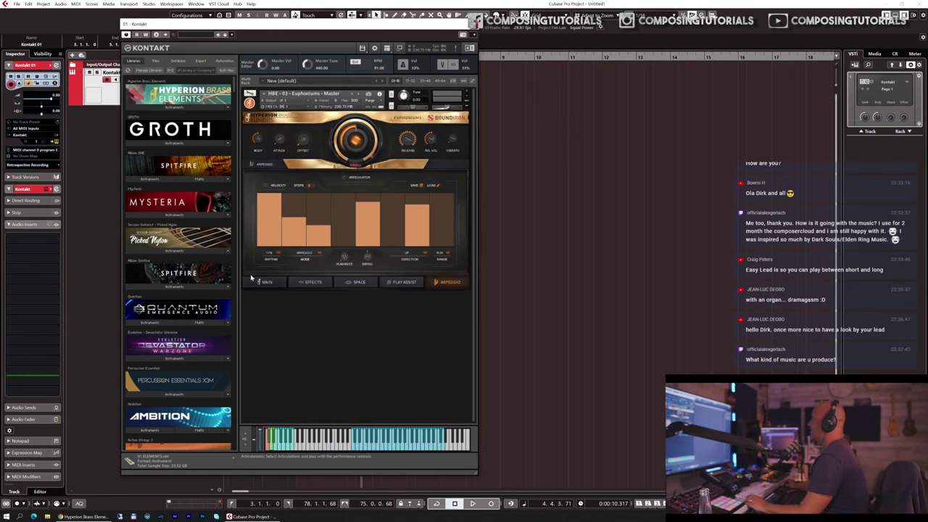
left_click(264, 282)
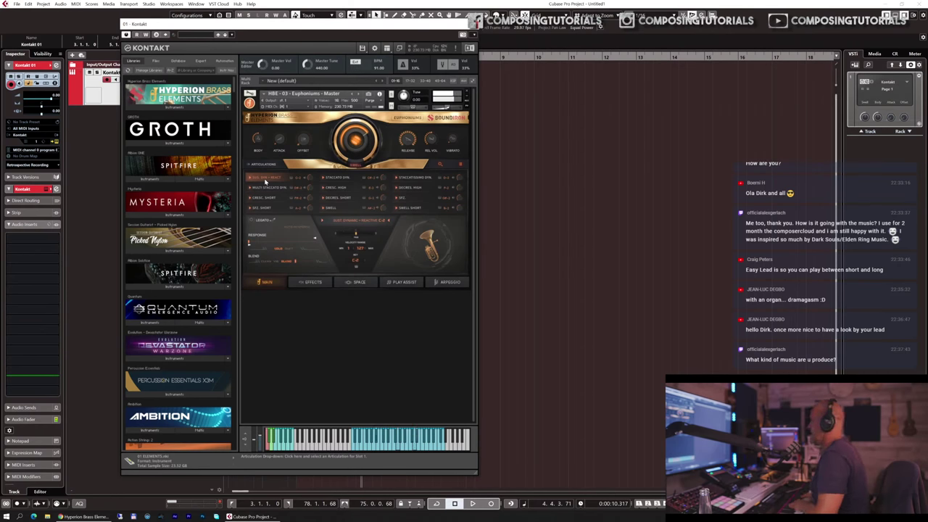
- Audition the euphoniums' Swell articulation, then return to Sus. Dyn + React
left_click(335, 209)
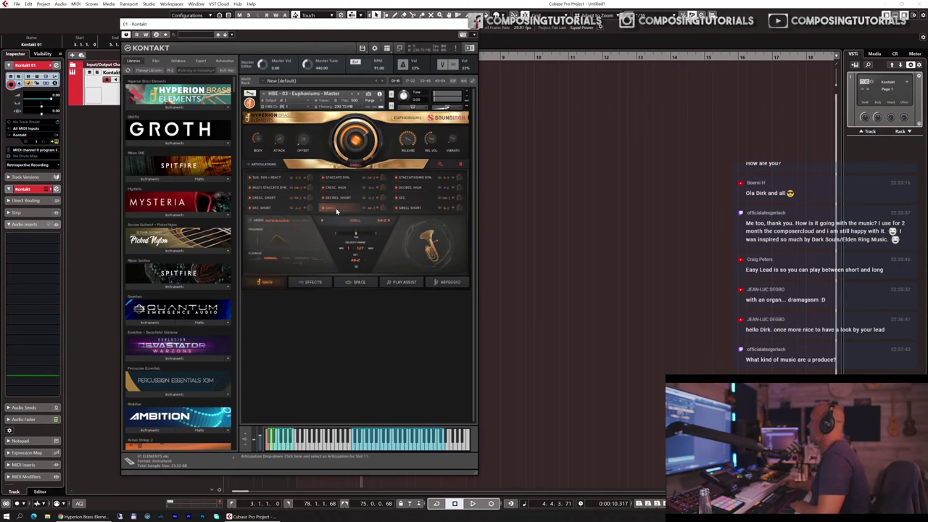
left_click(288, 259)
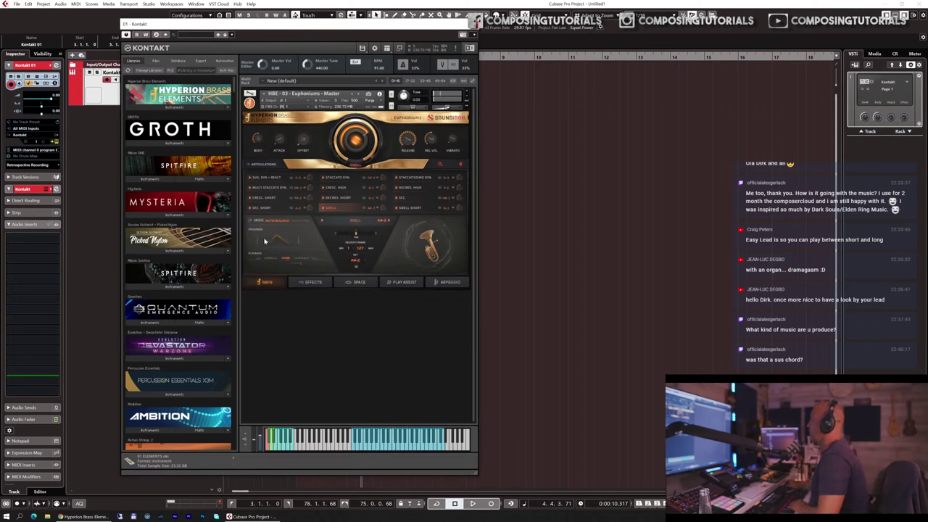
left_click(270, 178)
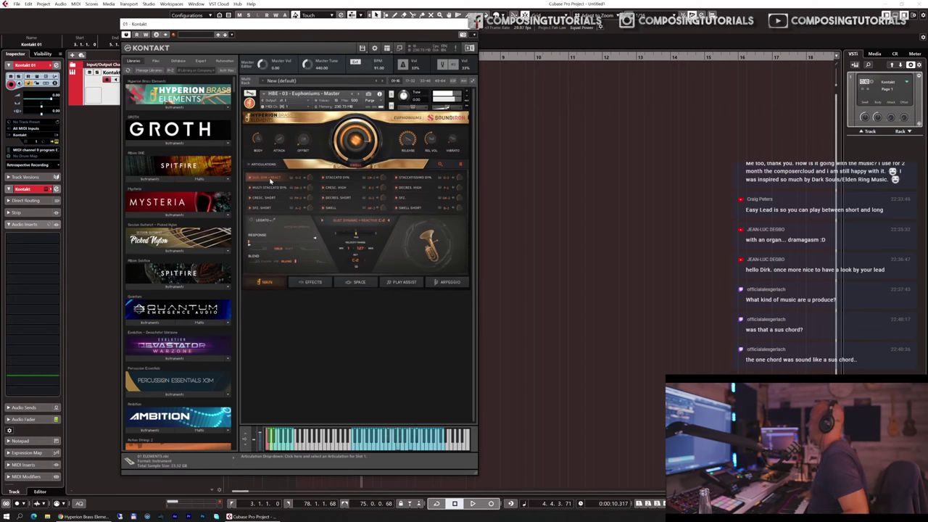
- Try Sustain Vib mf and Sustain F in the first articulation slot, then restore Sustains Dynamic + Reactive
left_click(269, 179)
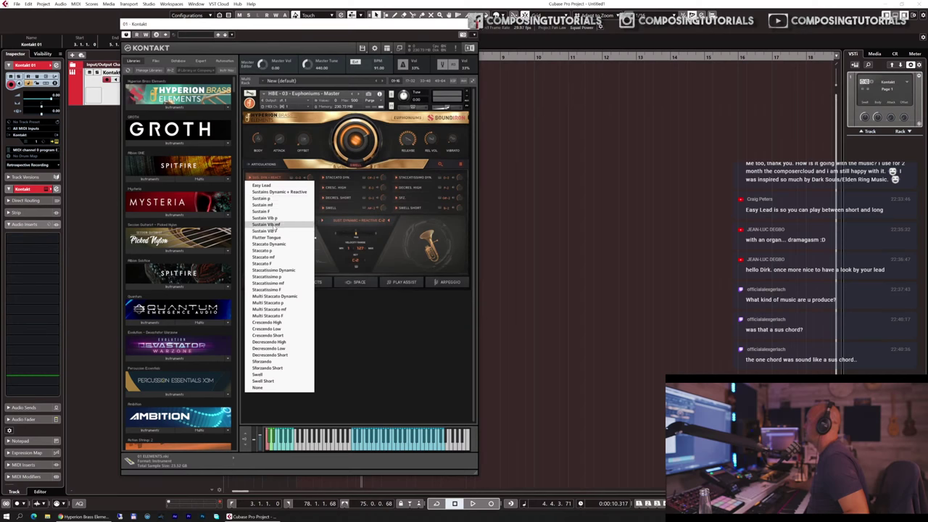
left_click(273, 226)
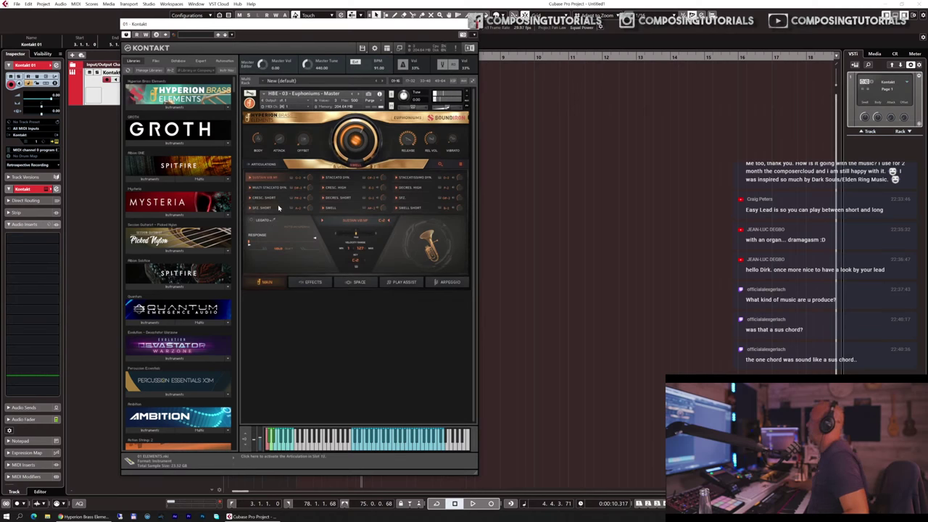
left_click(265, 177)
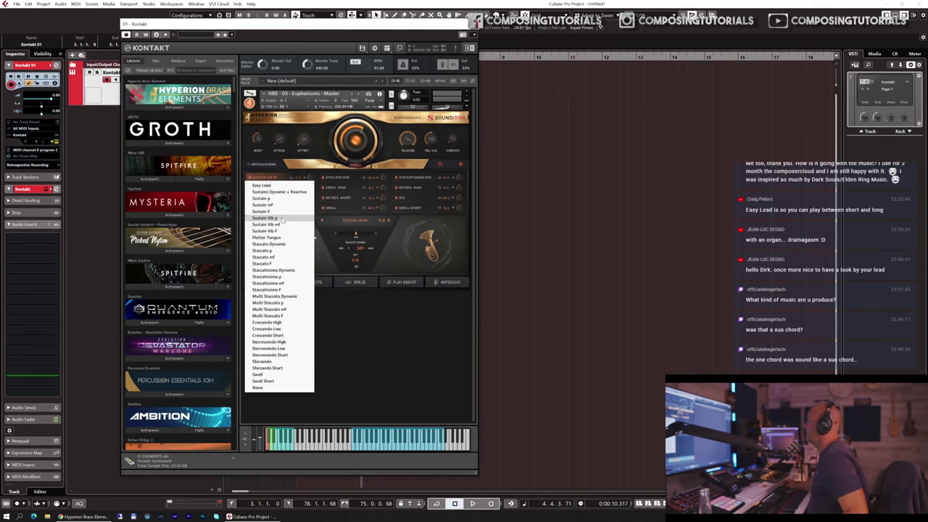
left_click(274, 212)
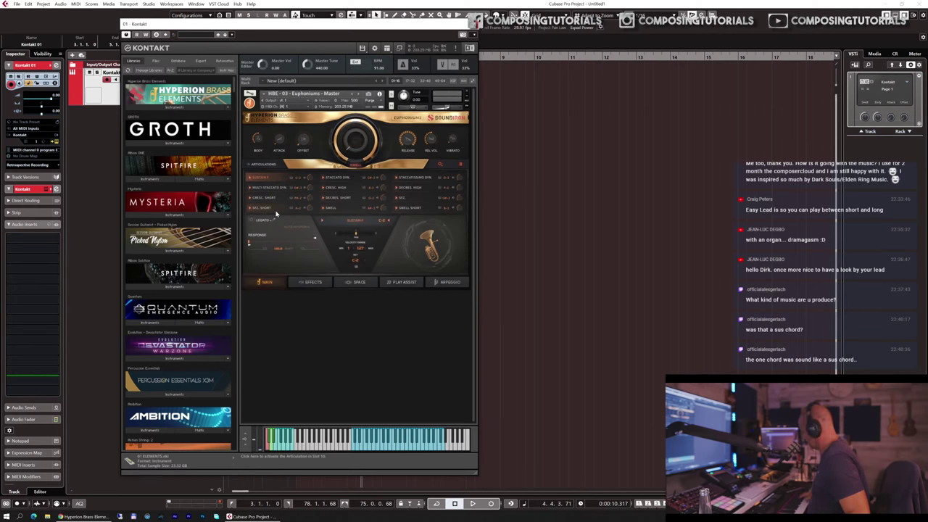
left_click(262, 179)
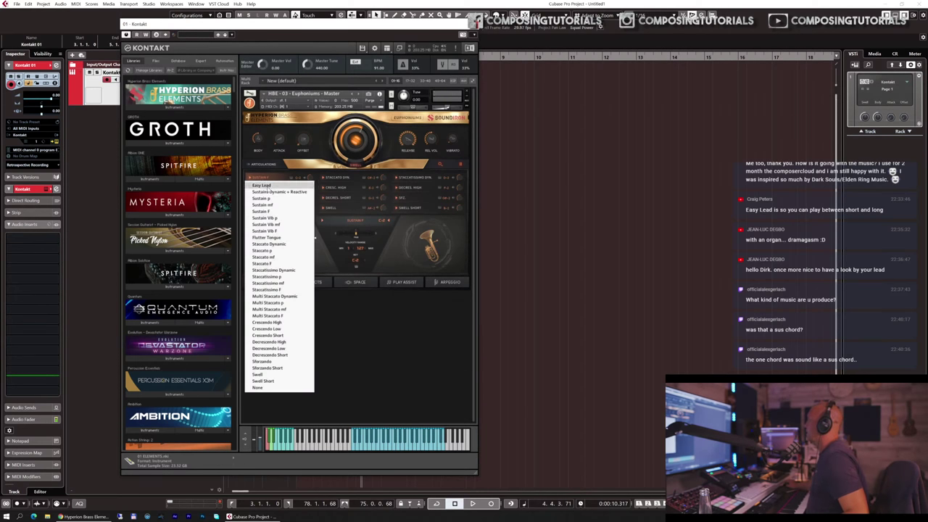
left_click(268, 192)
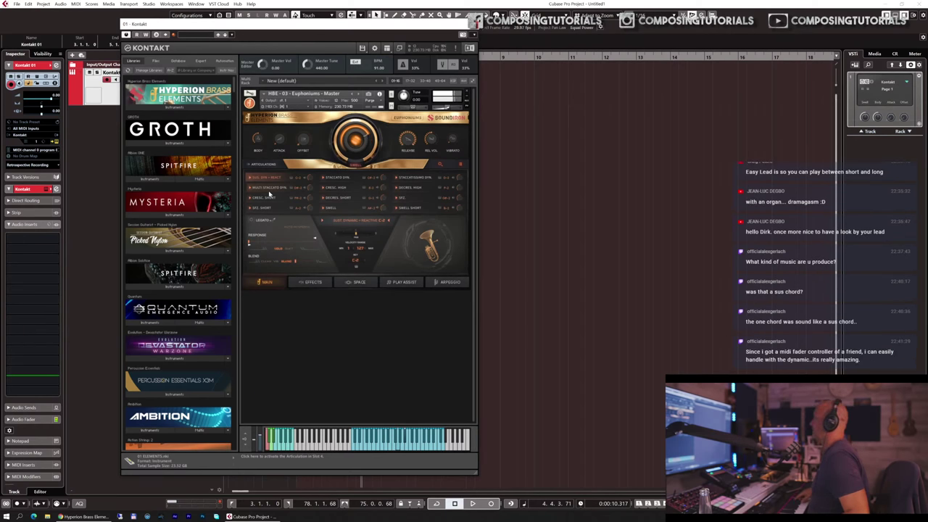
- Replace the euphoniums with HBE - 05 - Tenor Trombones - Master.nki from the Hyperion Brass Elements library
left_click(174, 106)
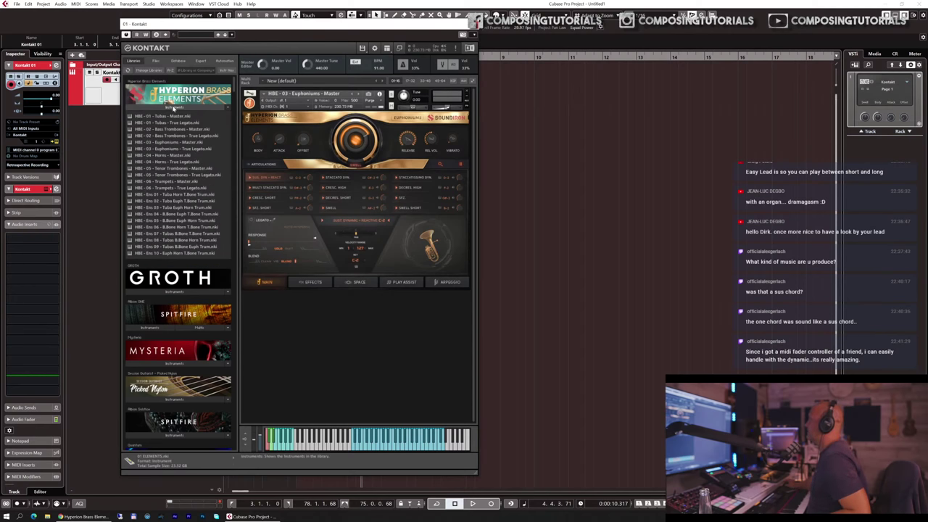
double_click(157, 168)
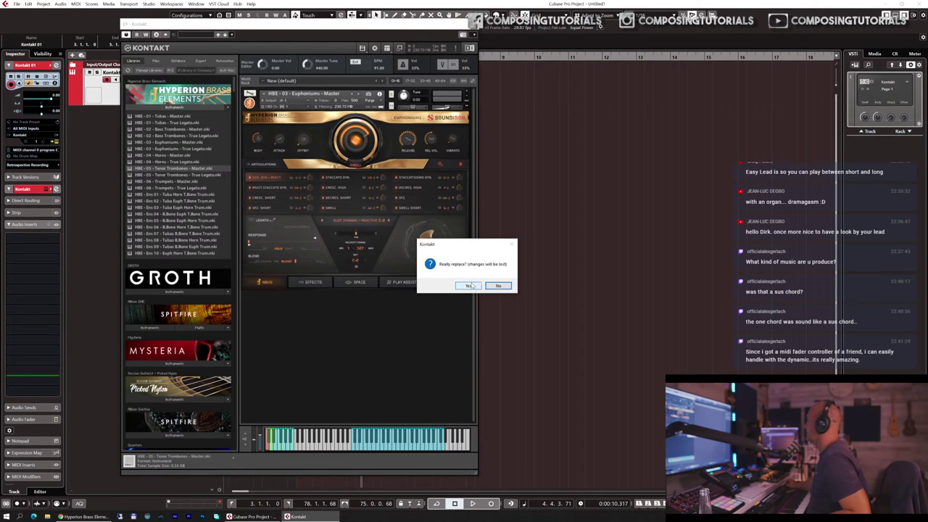
left_click(469, 286)
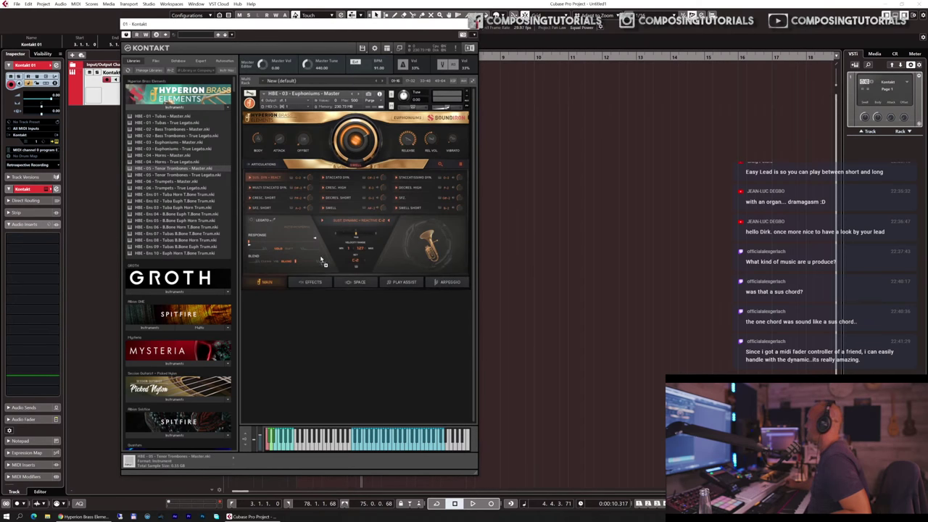
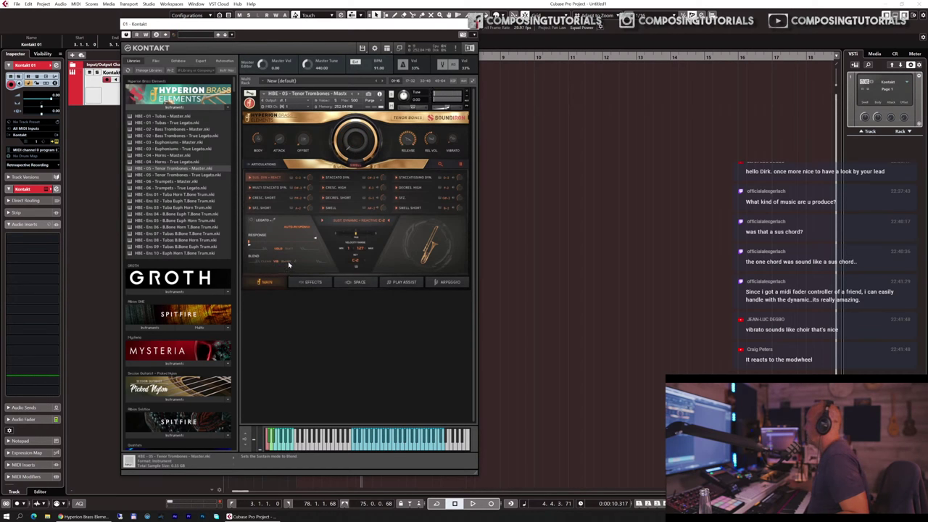
- Assign the sustain Blend control through MIDI CC learn, then select the tenor trombones' staccatissimo dynamic articulation
right_click(293, 262)
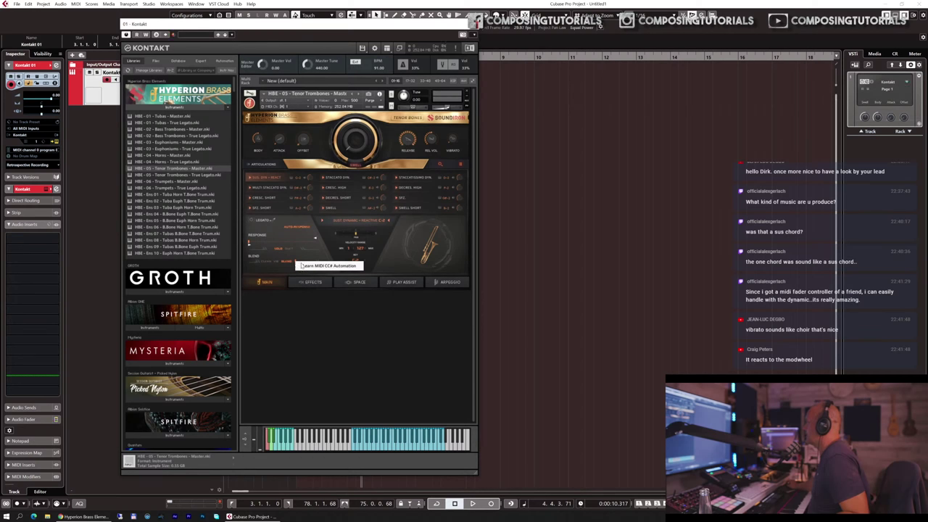
left_click(308, 267)
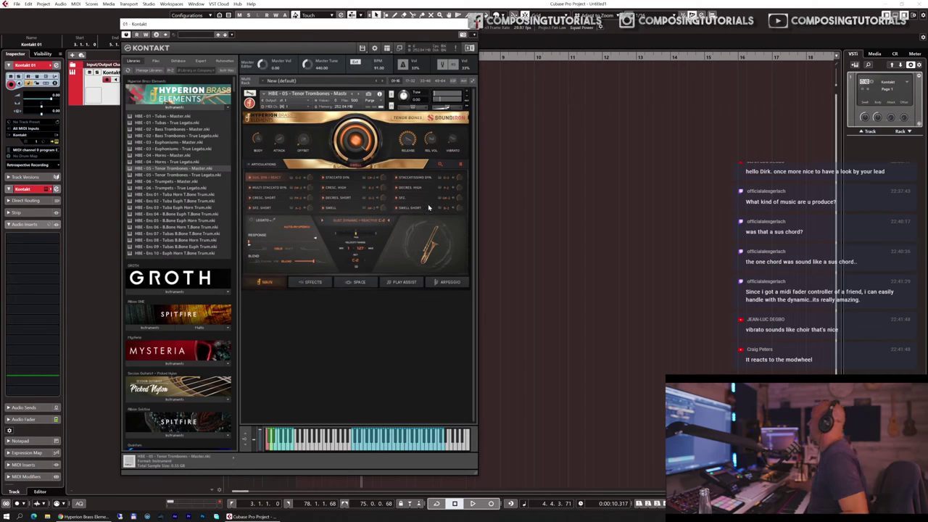
left_click(418, 181)
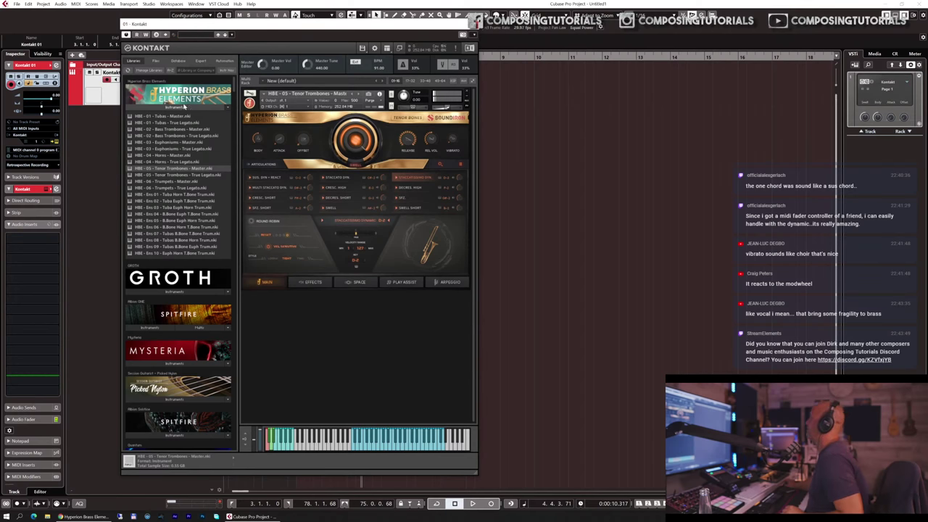
- Try the tenor trombones' filter effect with lowered resonance, then switch the filter off
left_click(316, 283)
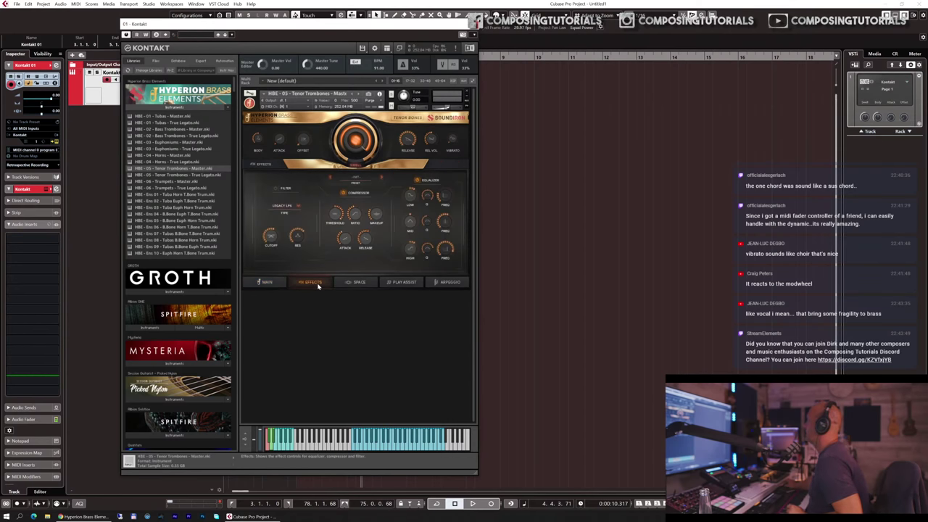
left_click(276, 188)
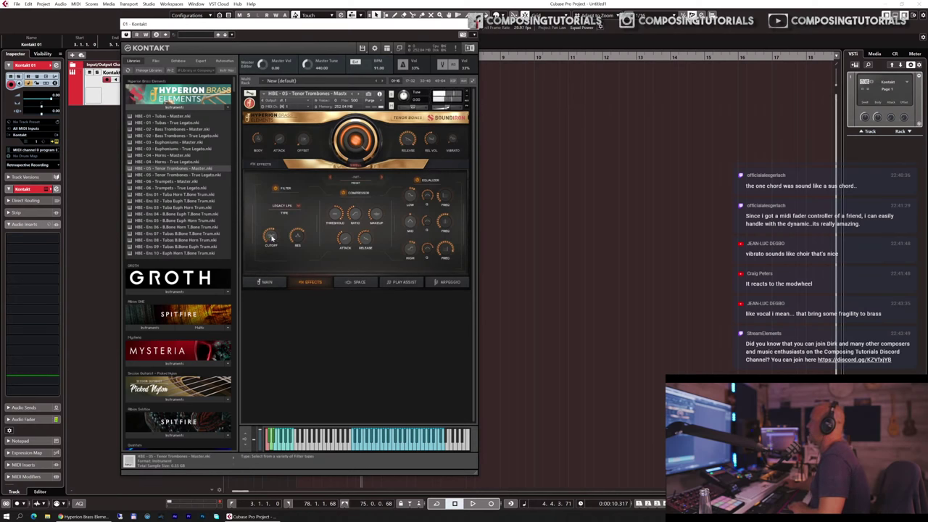
mouse_move(297, 236)
left_mouse_down()
mouse_move(297, 264)
mouse_move(298, 220)
left_mouse_up()
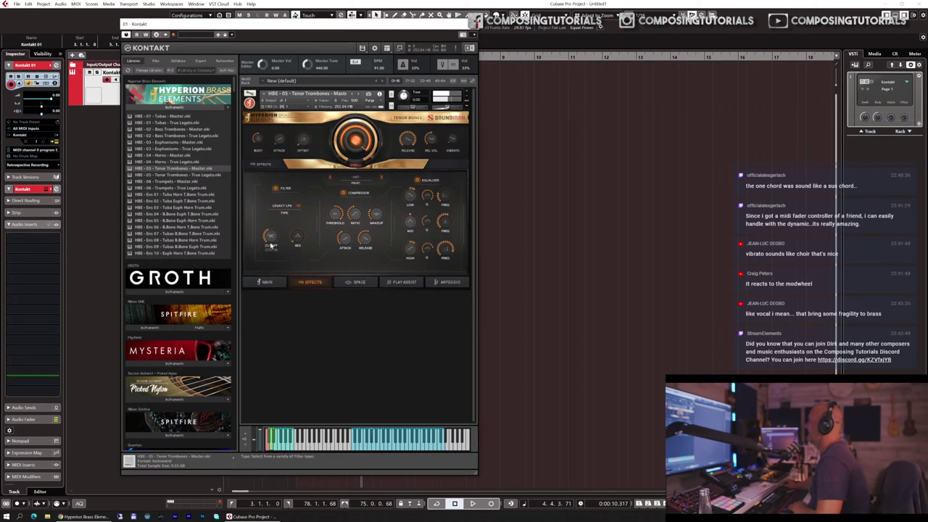
left_click(276, 188)
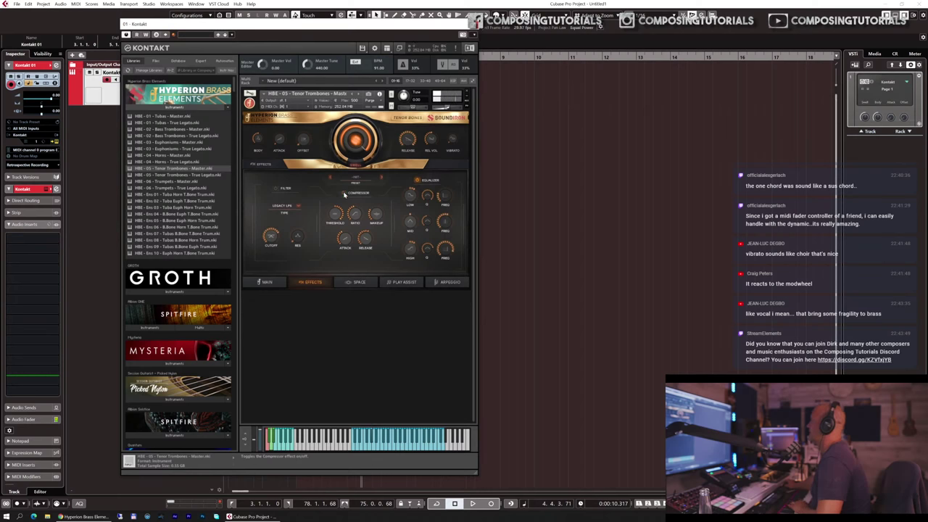
- Compare the tenor trombones with the compressor and equalizer off and on, leaving both enabled
left_click(344, 193)
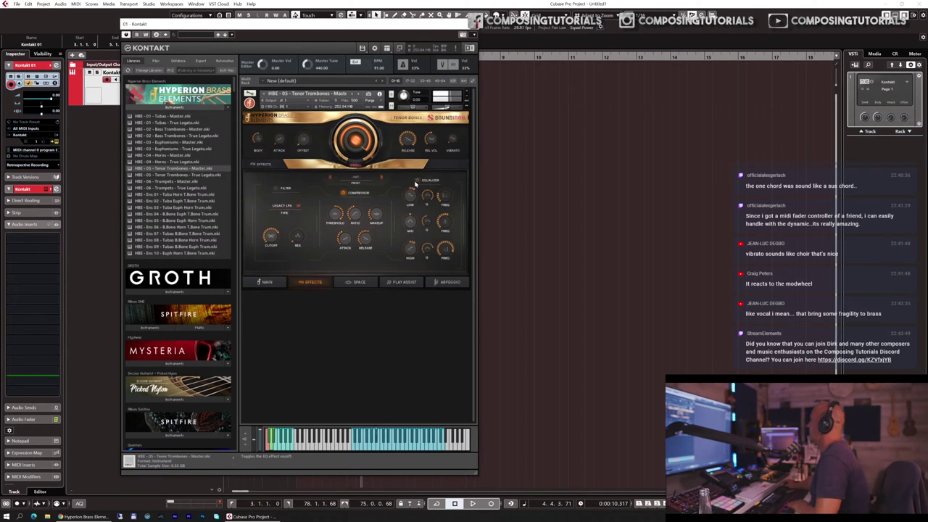
left_click(416, 180)
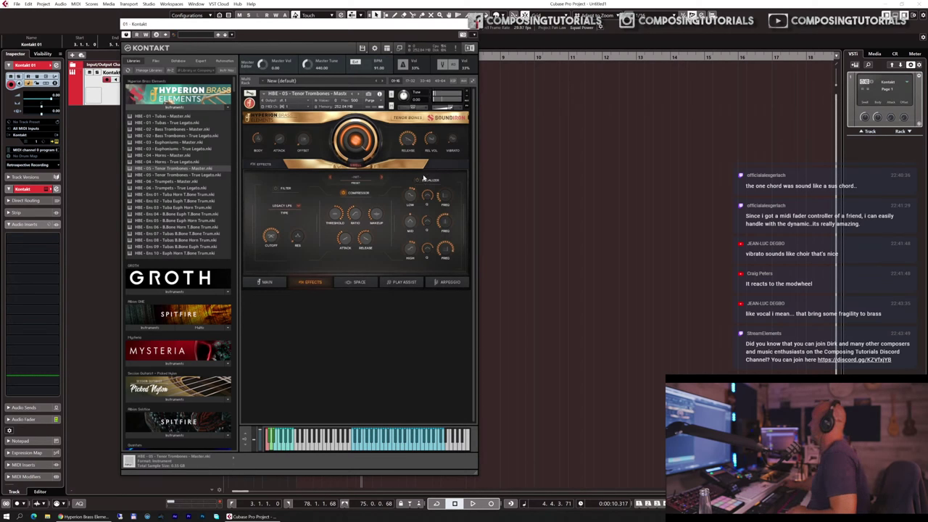
left_click(418, 182)
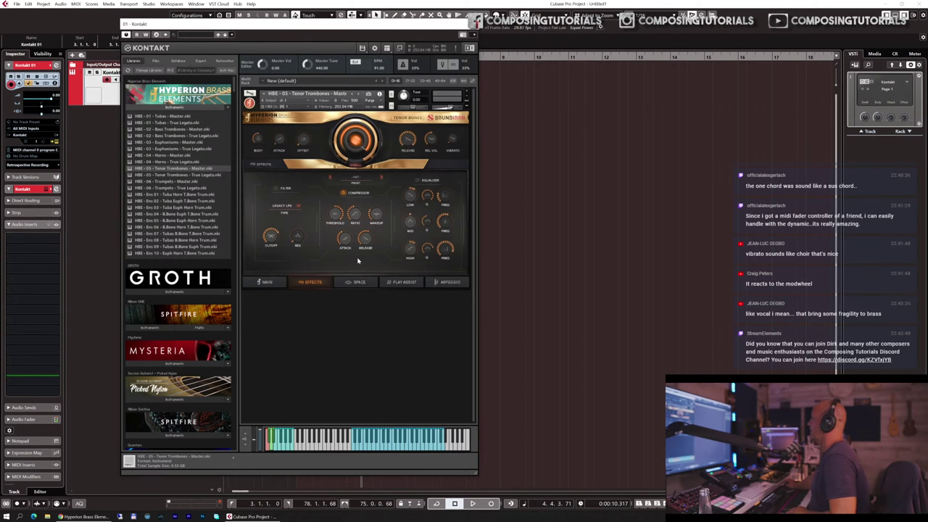
left_click(417, 181)
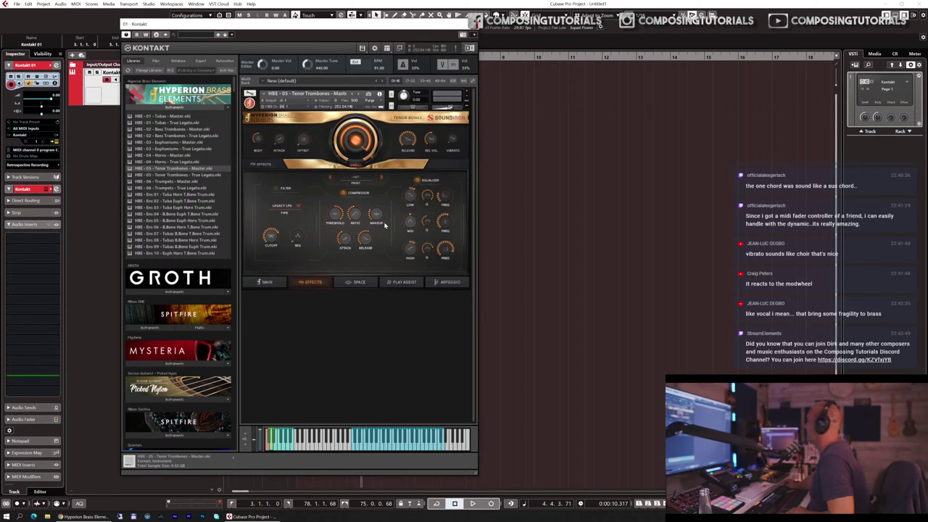
- Change the tenor trombones' space reverb from Algorithmic to Convolution and try different stage positions for the instrument
left_click(357, 283)
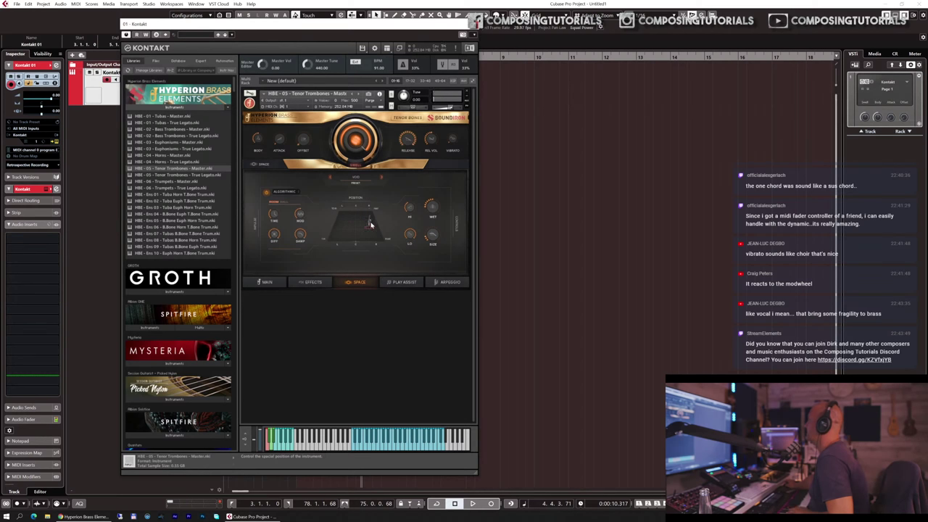
mouse_move(367, 230)
left_mouse_down()
mouse_move(356, 240)
mouse_move(368, 223)
mouse_move(345, 213)
mouse_move(346, 233)
mouse_move(372, 210)
mouse_move(329, 206)
mouse_move(339, 224)
mouse_move(328, 228)
left_mouse_up()
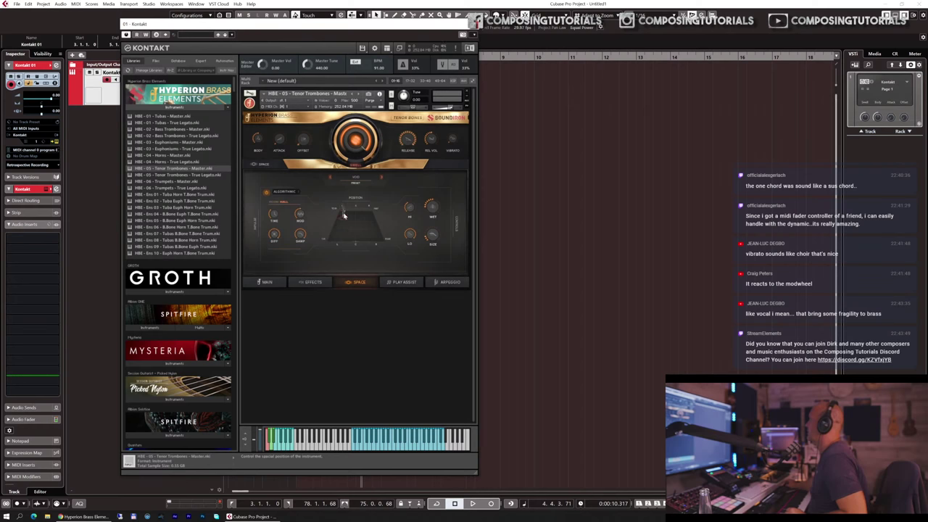
left_click(290, 194)
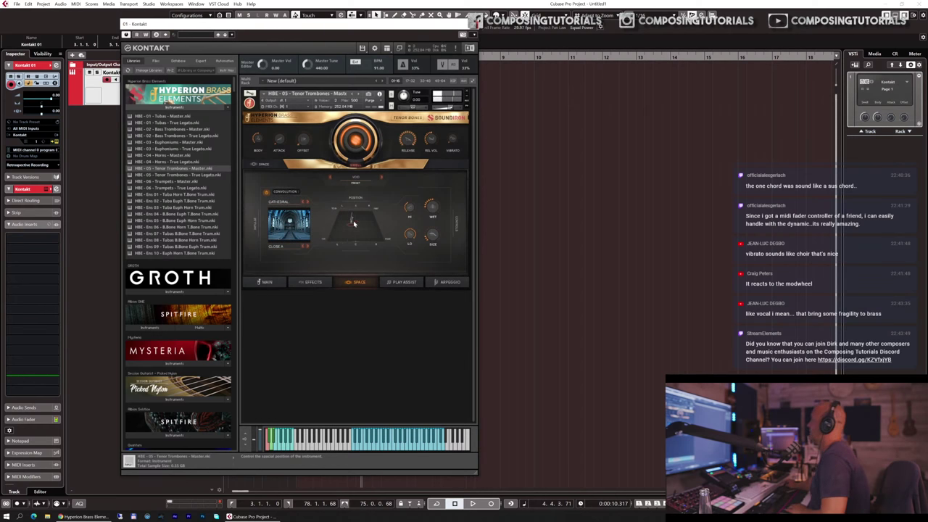
left_click_drag(354, 227, 367, 215)
- Choose the Far B impulse for the Cathedral space and move the instrument to the middle of the stage
left_click(285, 247)
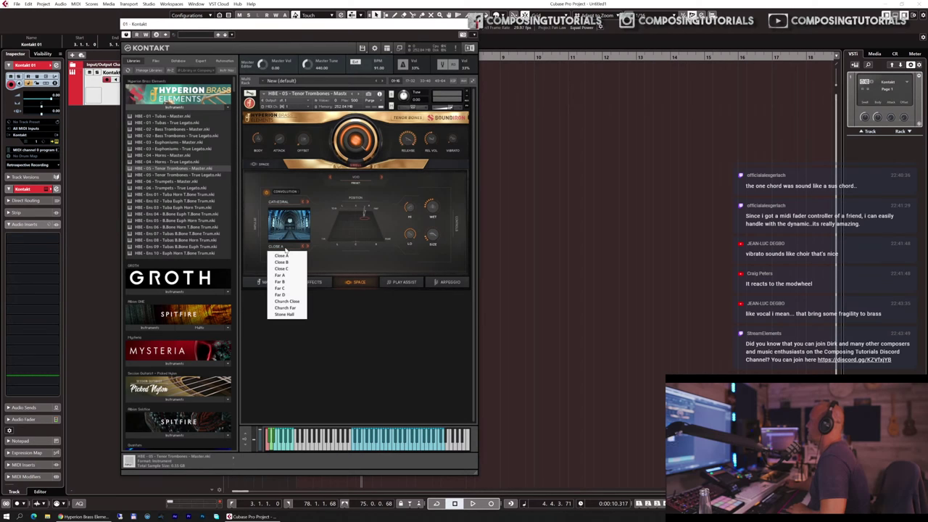
left_click(289, 282)
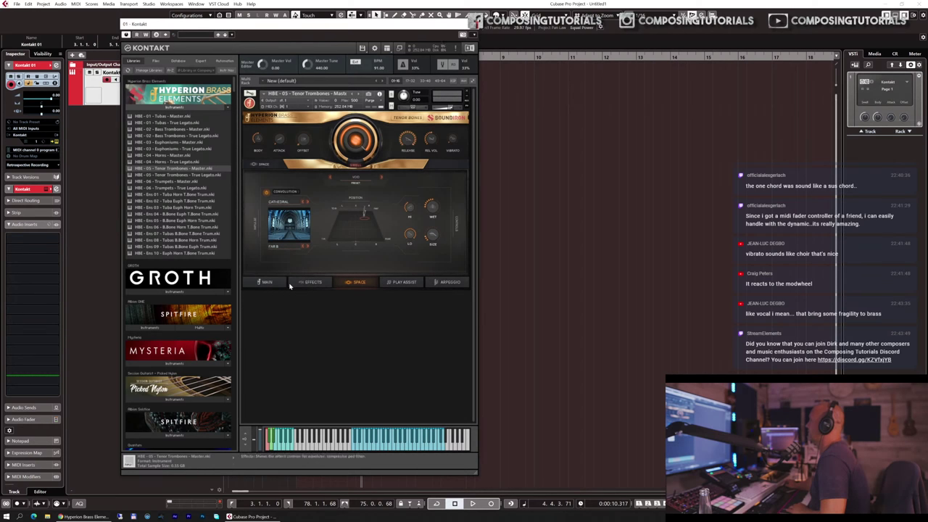
left_click_drag(364, 212, 357, 228)
- Set the convolution space to Forest and move the instrument right of centre on the stage
left_click(271, 203)
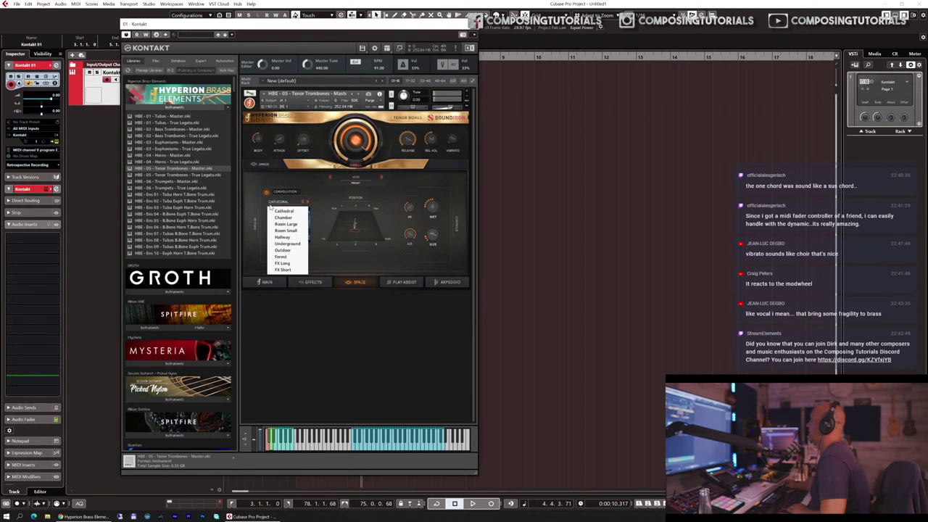
left_click(291, 257)
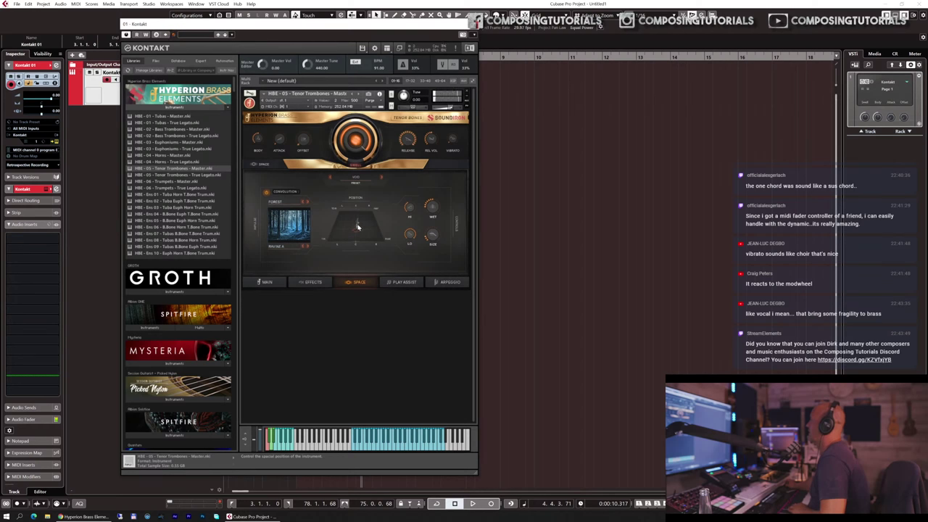
mouse_move(360, 220)
left_mouse_down()
mouse_move(345, 215)
mouse_move(368, 220)
left_mouse_up()
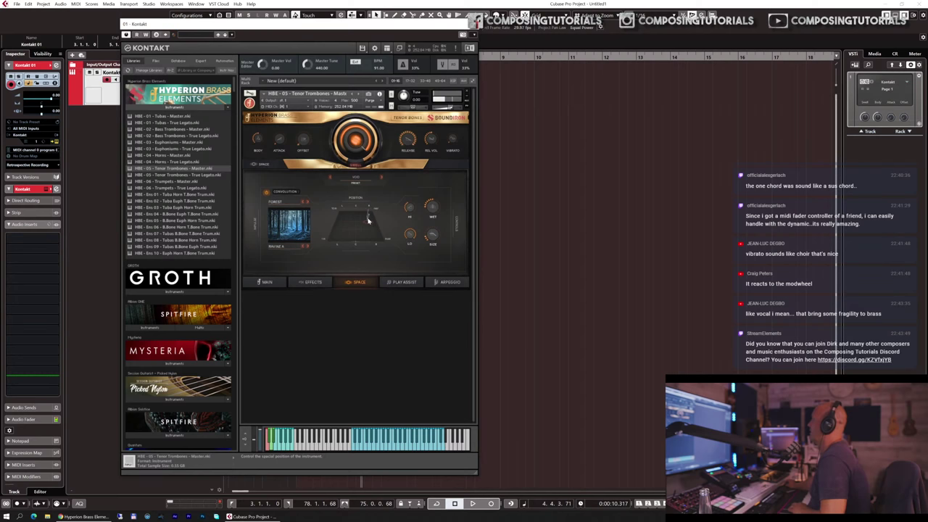
- Set the convolution space to FX Long and move the instrument back near the stage centre
left_click(287, 204)
left_click(287, 264)
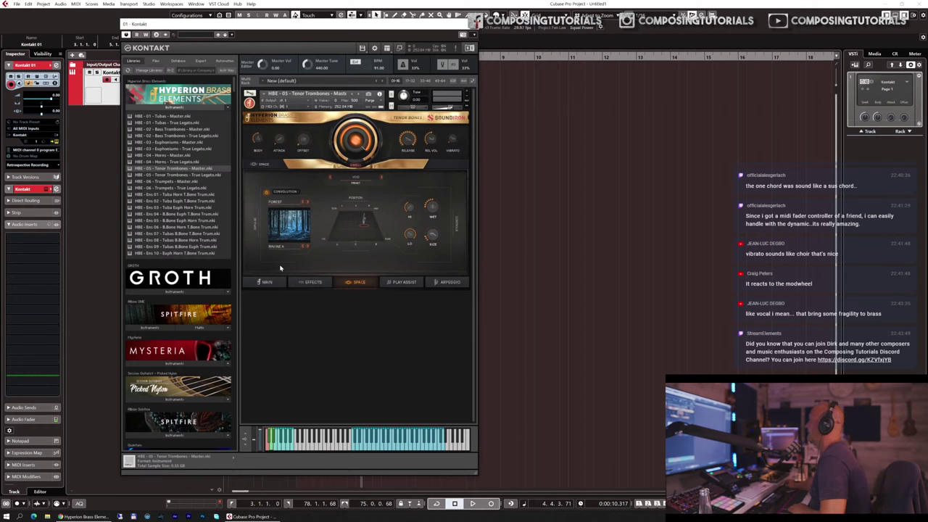
left_click(354, 227)
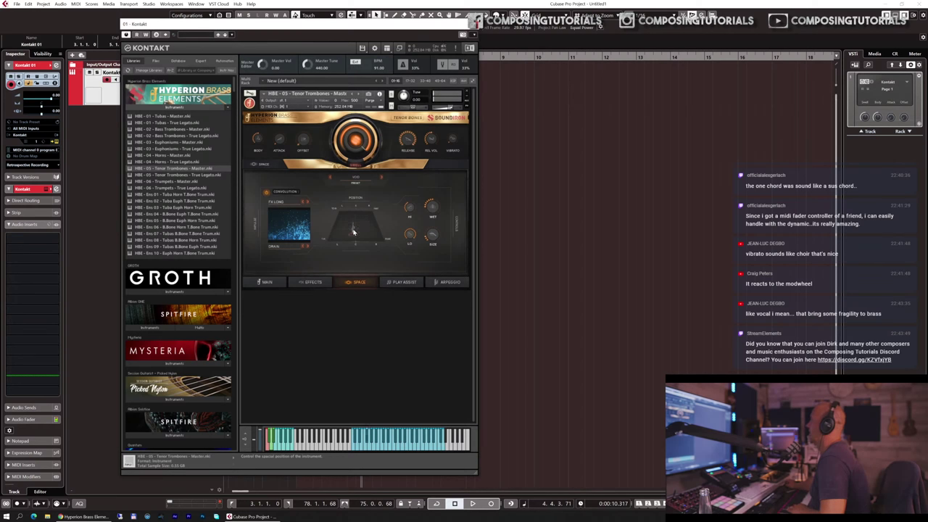
- Switch the tenor trombones' space reverb from Convolution to Algorithmic
left_click(278, 202)
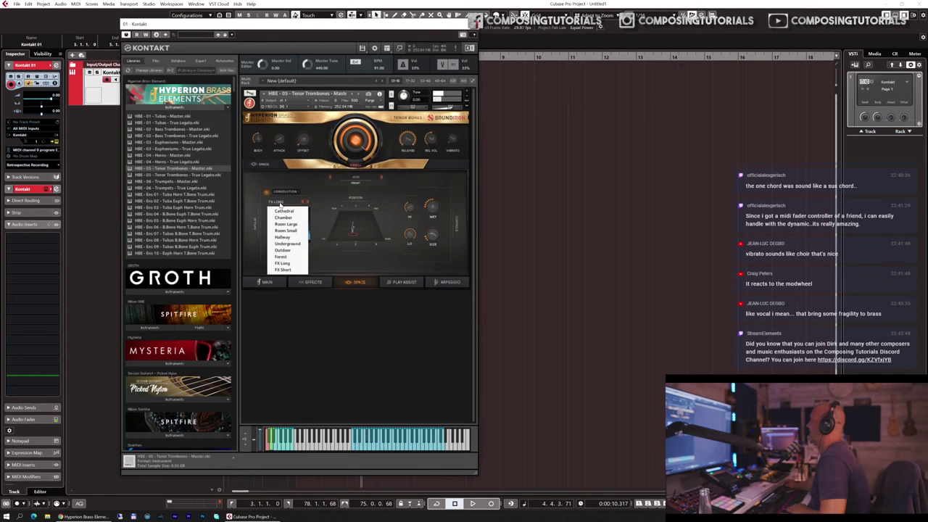
left_click(290, 196)
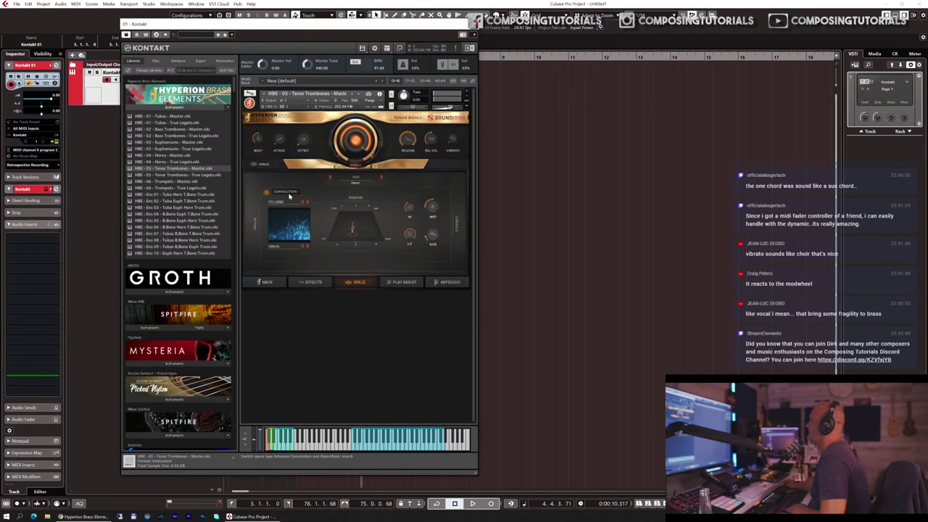
left_click(289, 194)
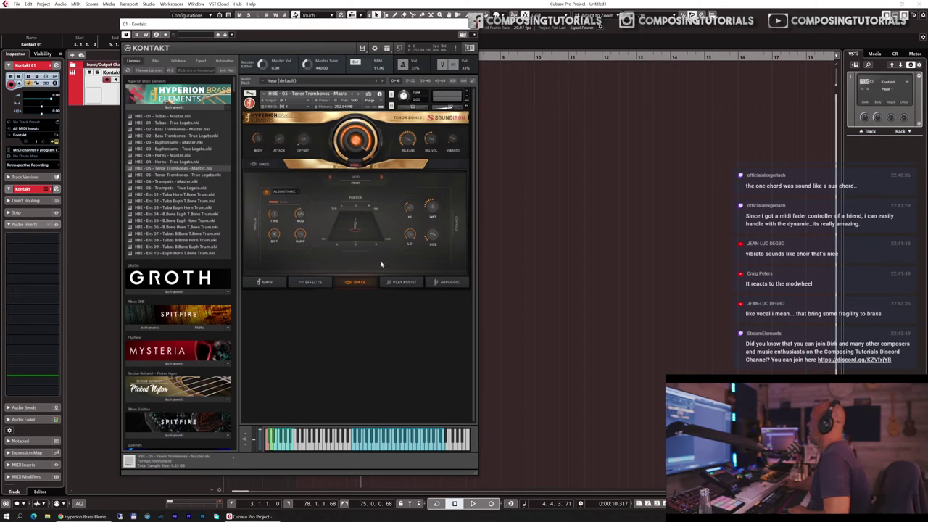
- Turn on Play Assist for the tenor trombones and choose the E Major scale
left_click(401, 283)
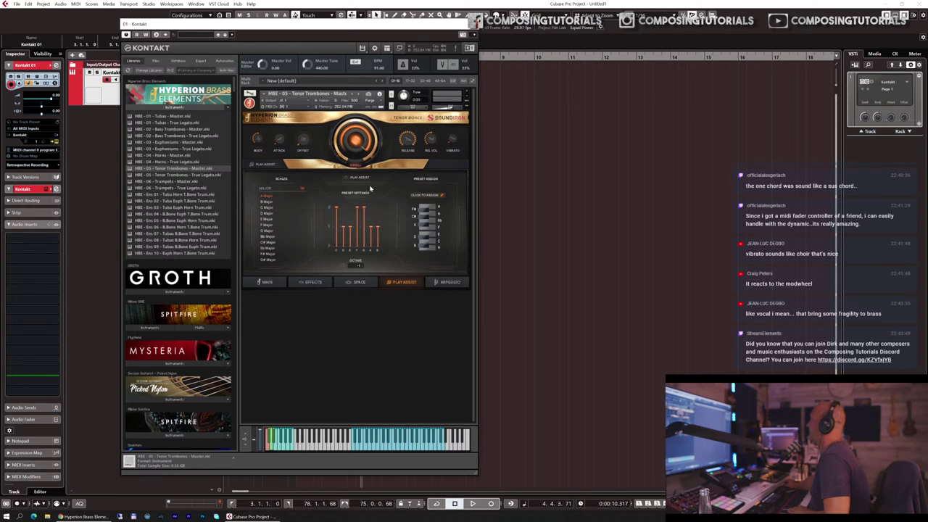
left_click(348, 178)
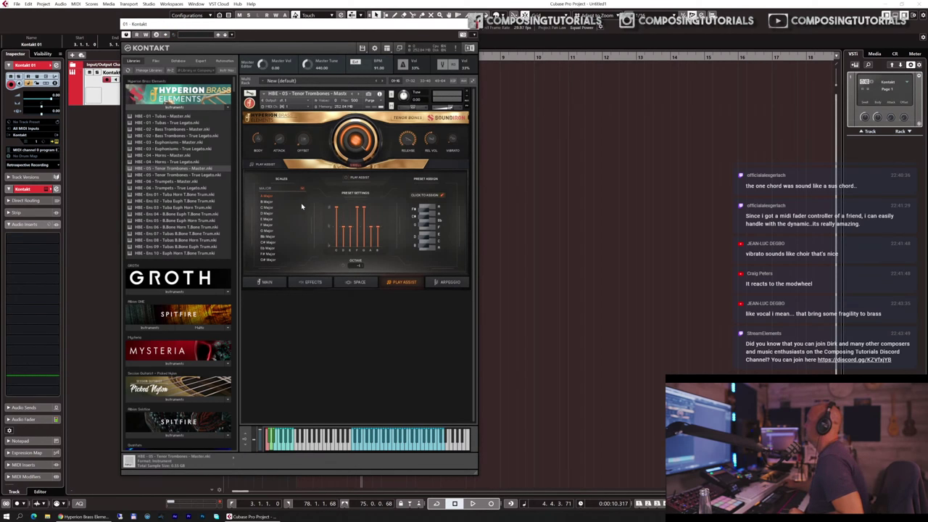
left_click(263, 221)
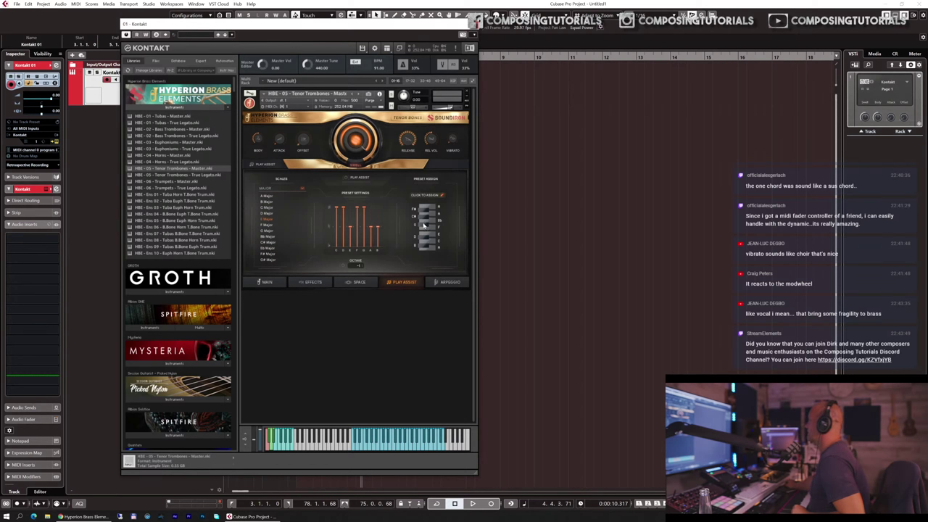
- Turn on the arpeggiator, audition its Trill and Run modes, and set the mode back to Arpeggio
left_click(447, 281)
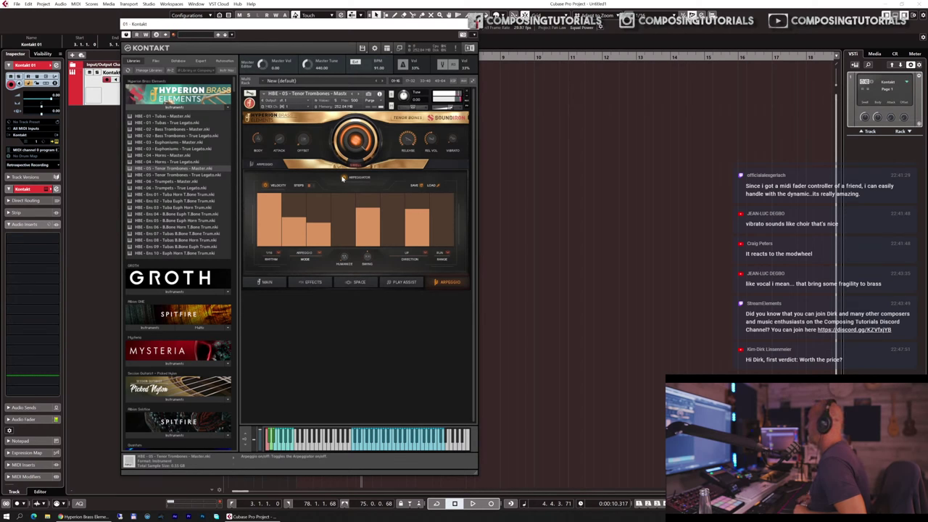
left_click(303, 257)
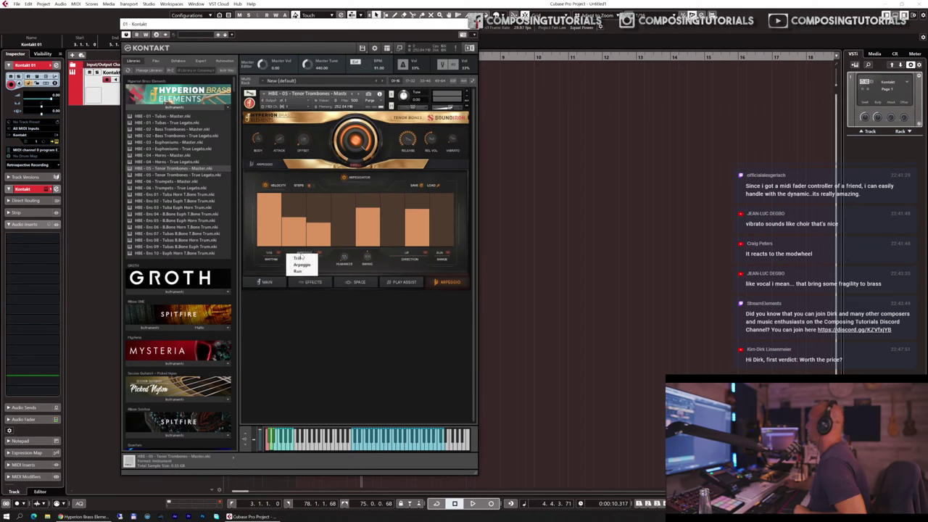
left_click(300, 258)
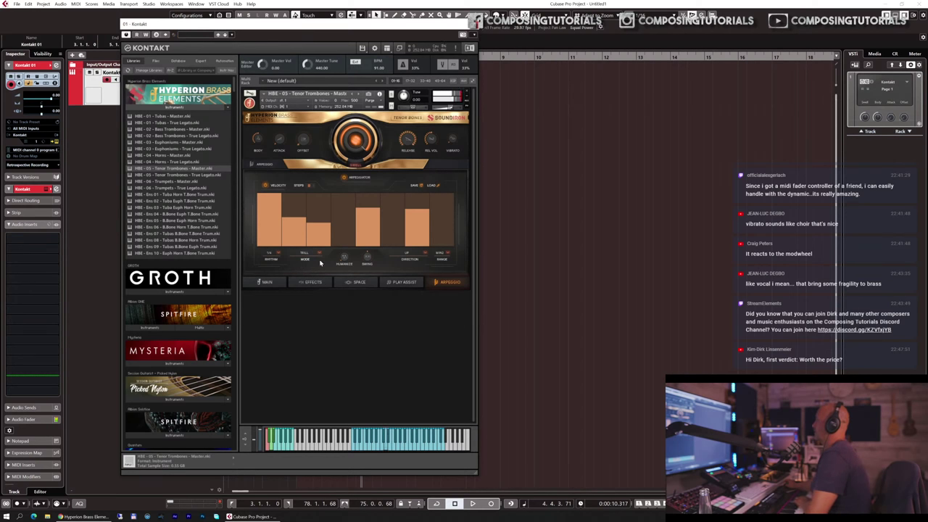
left_click(303, 258)
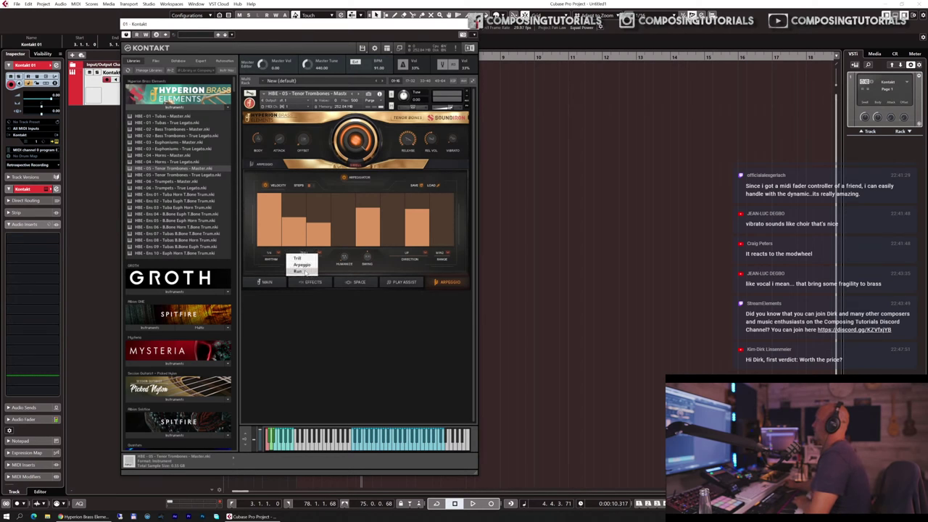
left_click(304, 273)
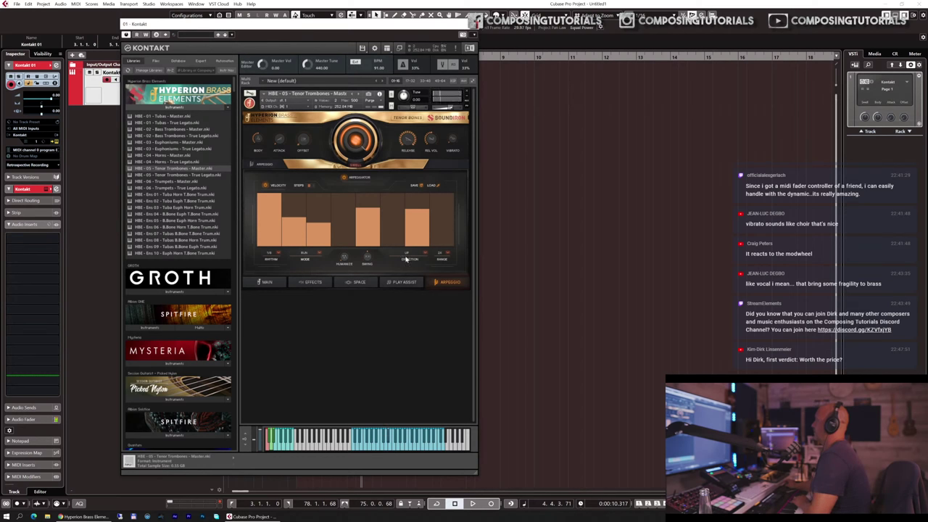
left_click(303, 255)
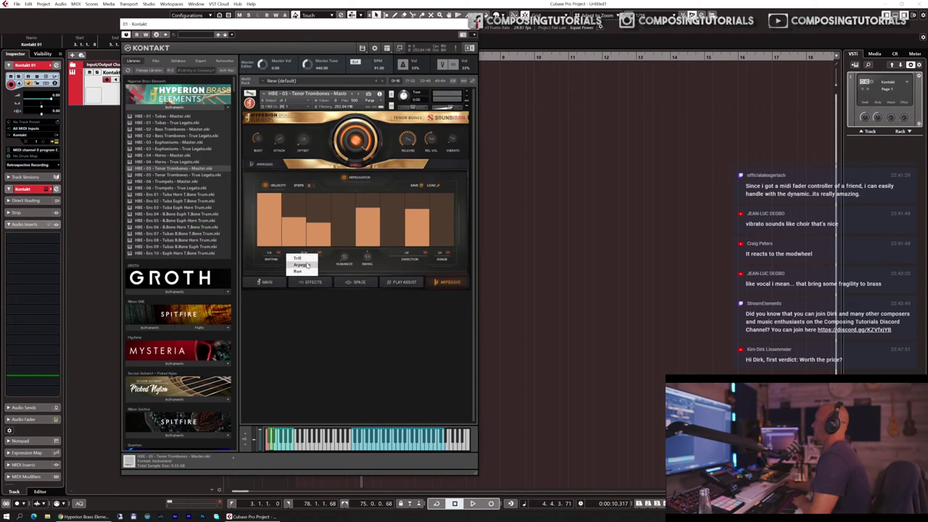
left_click(306, 269)
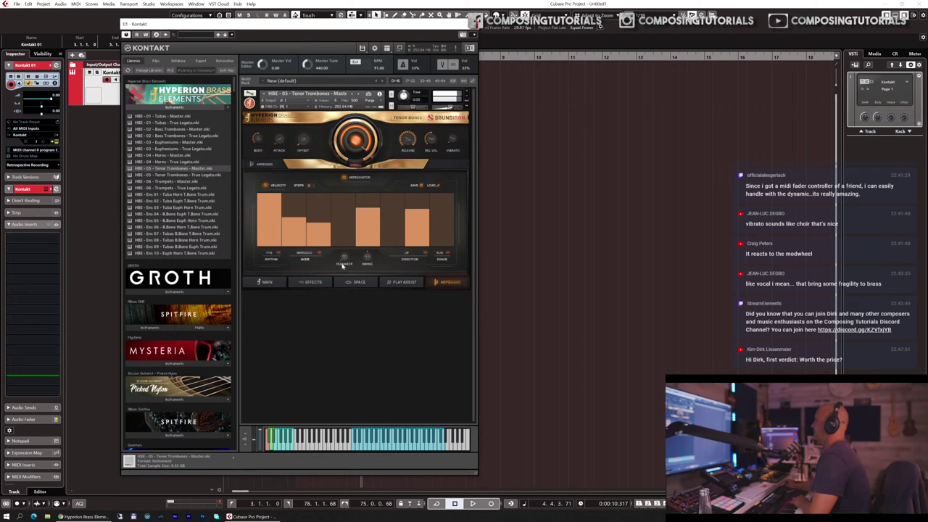
- Adjust the arpeggiator's humanize amount and set its direction to Chord
left_click_drag(350, 264, 349, 242)
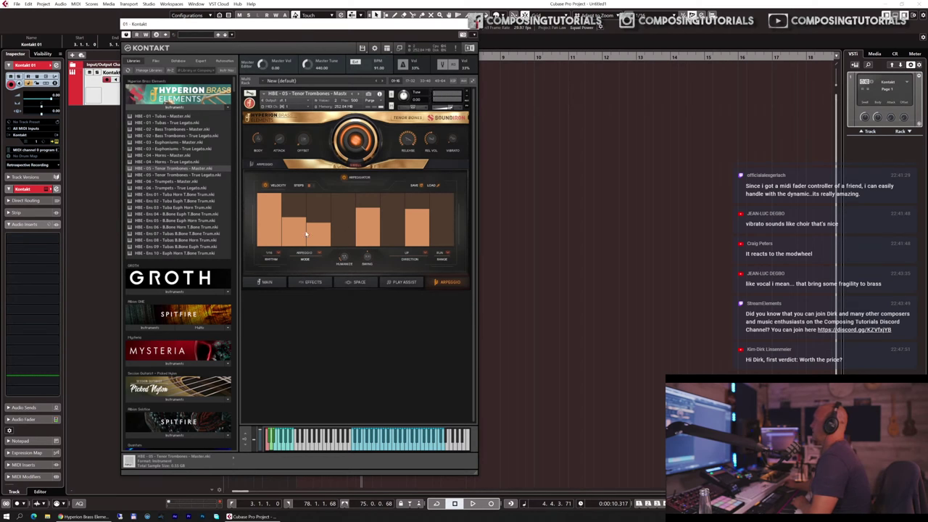
left_click(408, 256)
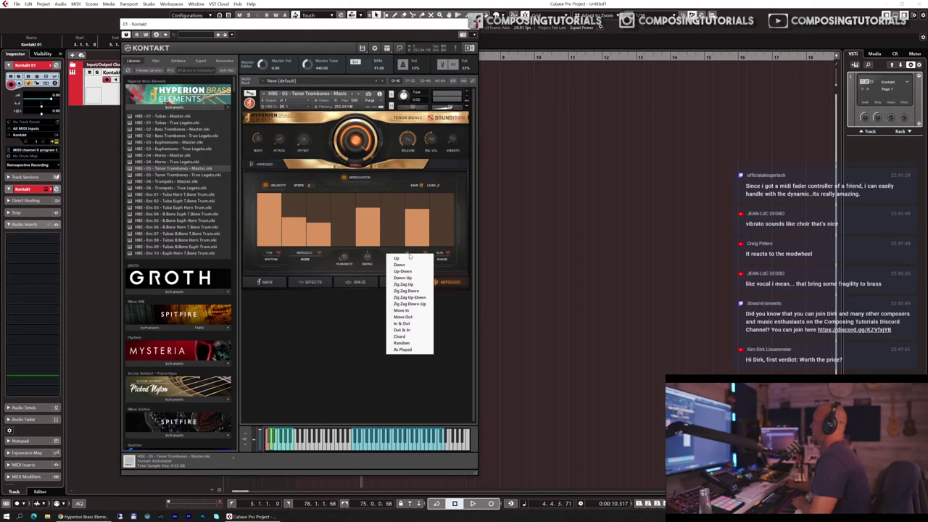
left_click(410, 337)
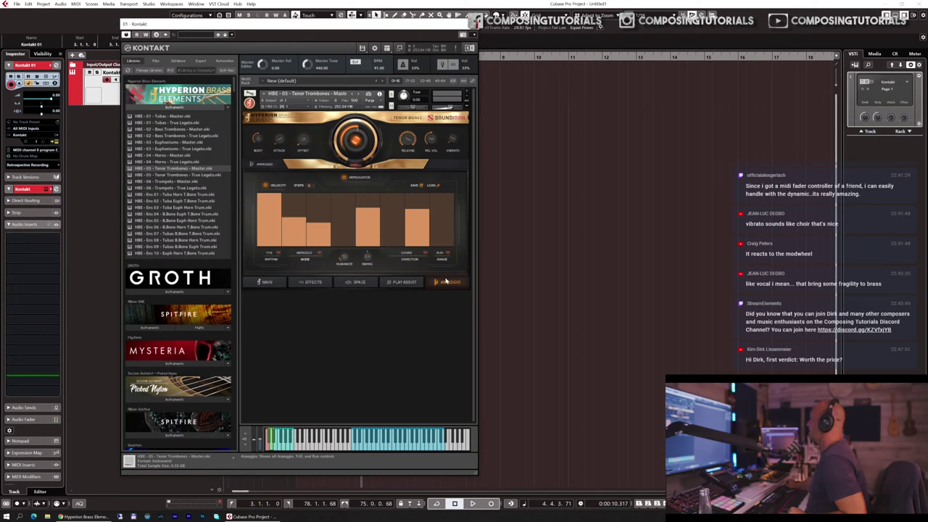
left_click(265, 282)
left_click(451, 282)
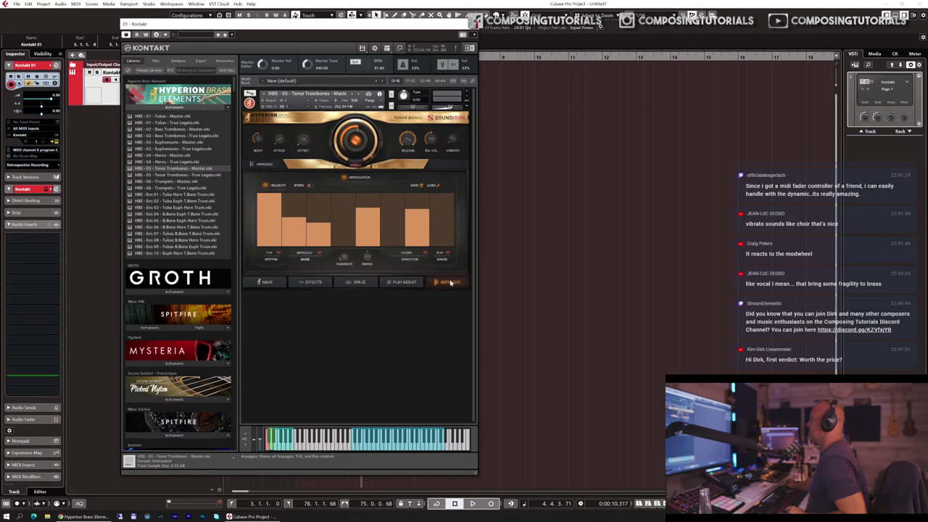
- Replace the tenor trombones with the HBE - 06 - Trumpets - Master instrument
left_click(265, 282)
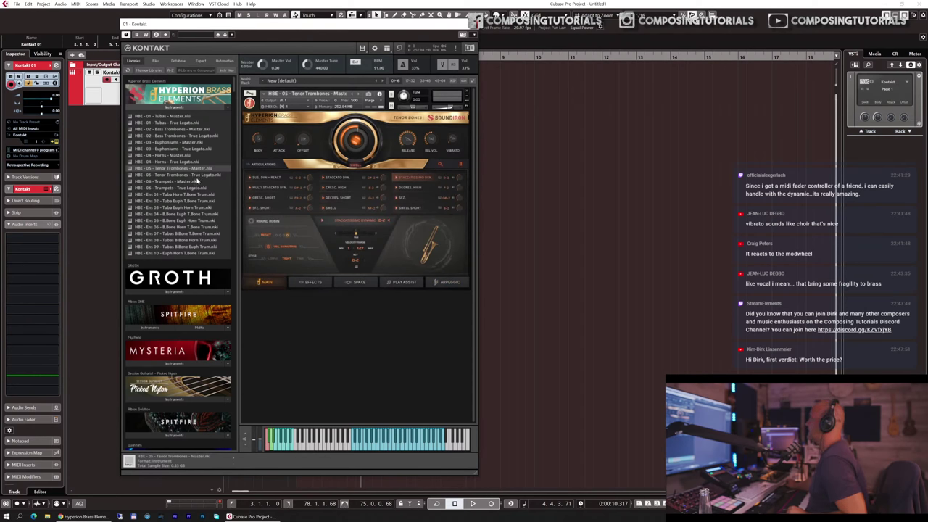
left_click_drag(182, 181, 303, 173)
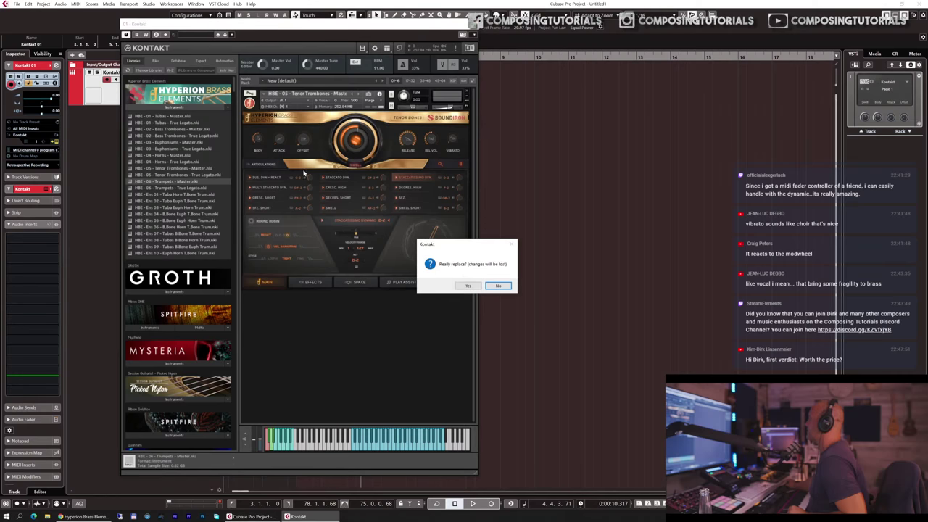
left_click(477, 286)
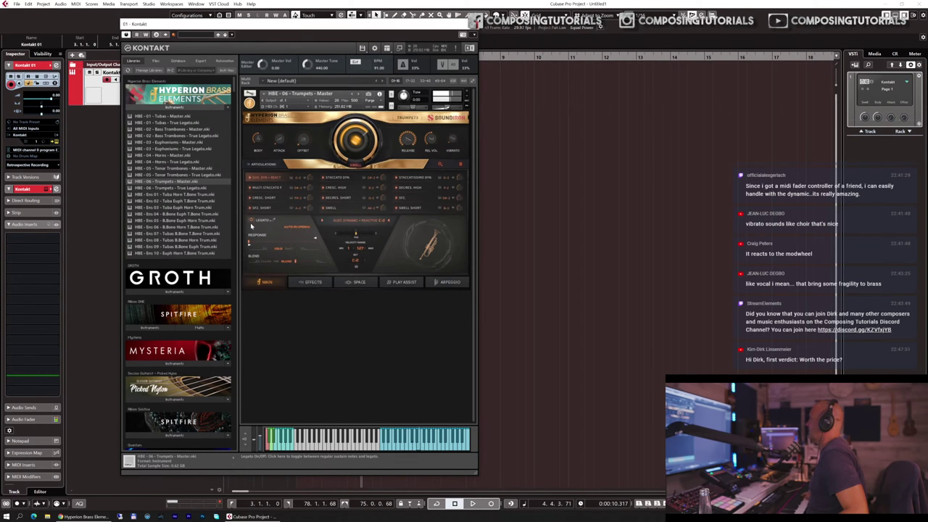
- Replace the loaded trumpets with HBE - 06 - Trumpets - True Legato to audition the legato patch
key("Down")
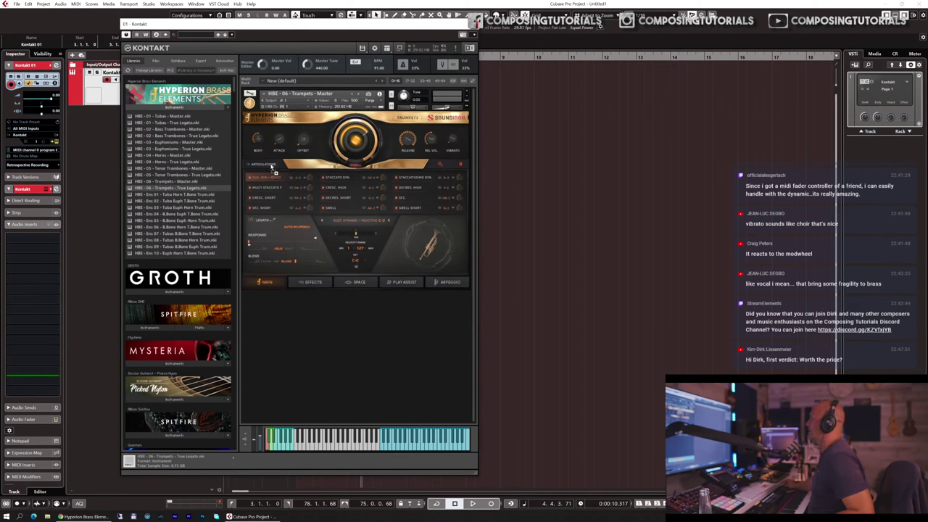
left_click(458, 288)
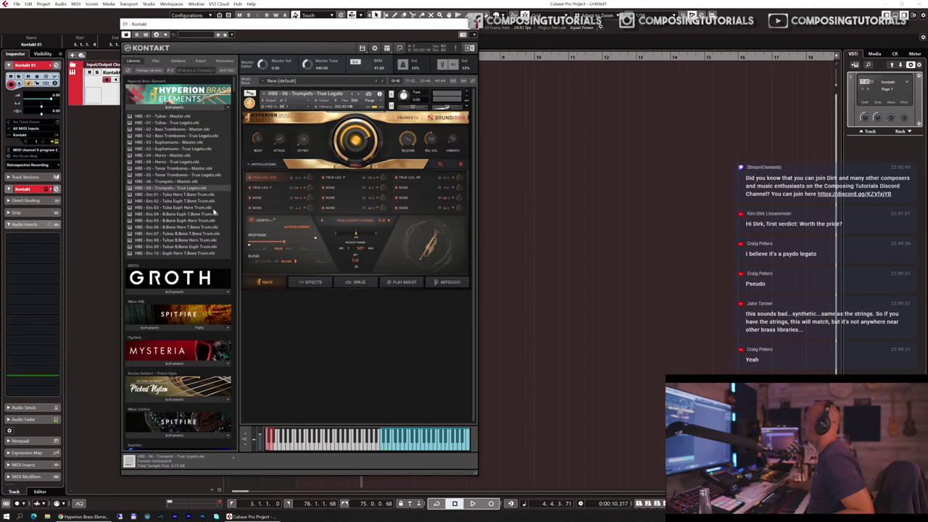
- Load HBE - 06 - Trumpets - Master in place of the legato patch and select its dynamic staccatissimo articulation
double_click(179, 182)
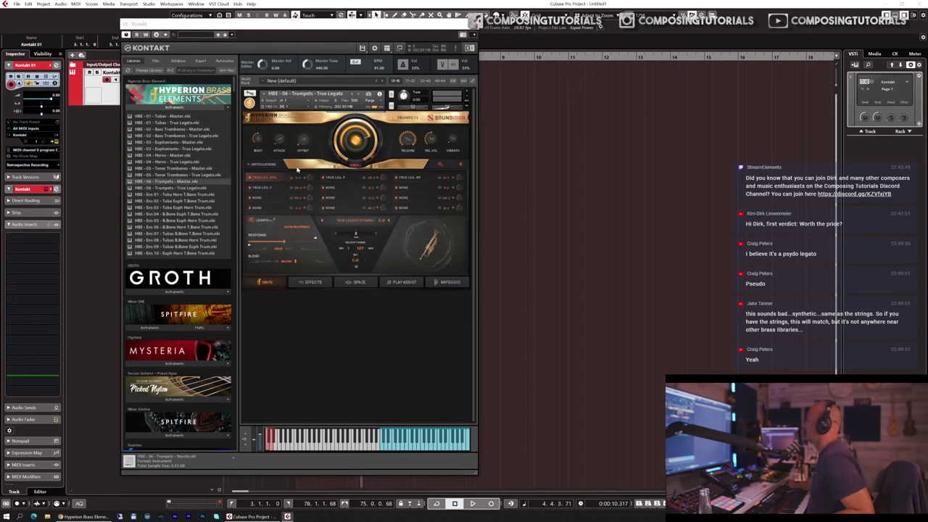
left_click(467, 286)
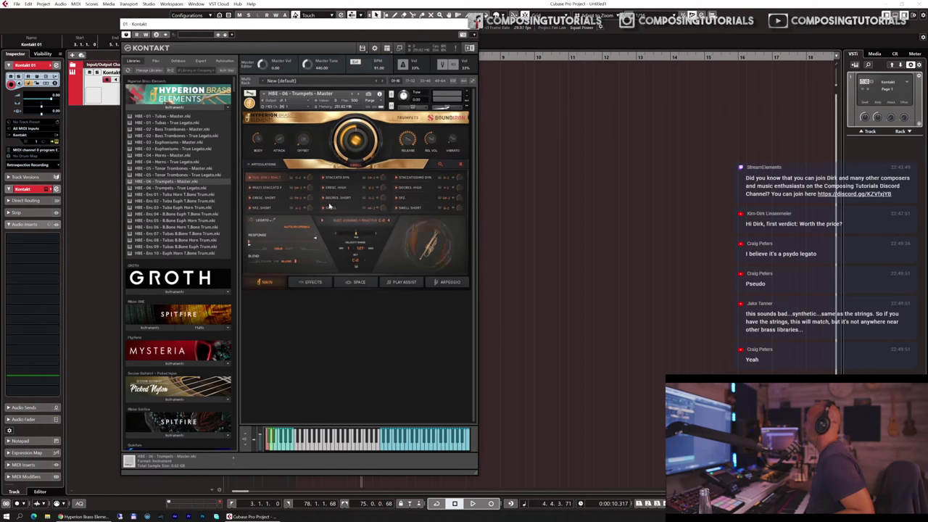
left_click(409, 178)
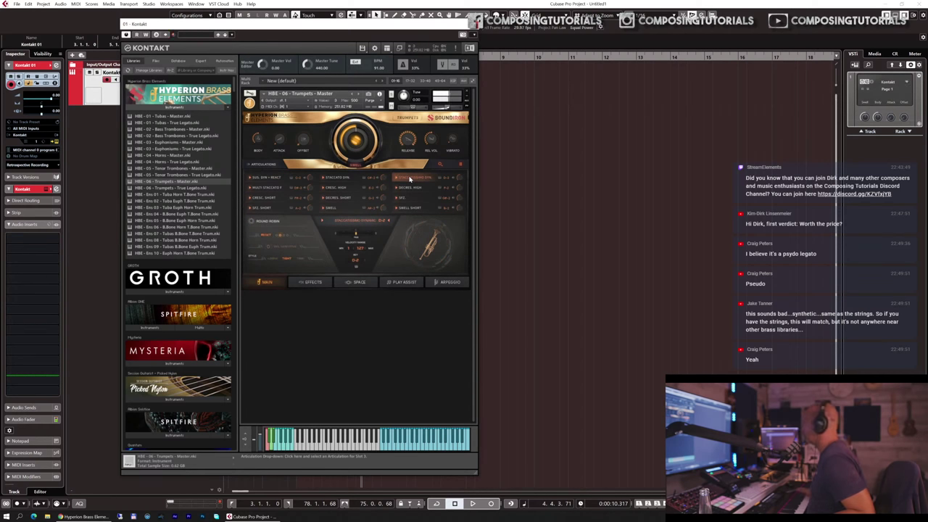
left_click(295, 249)
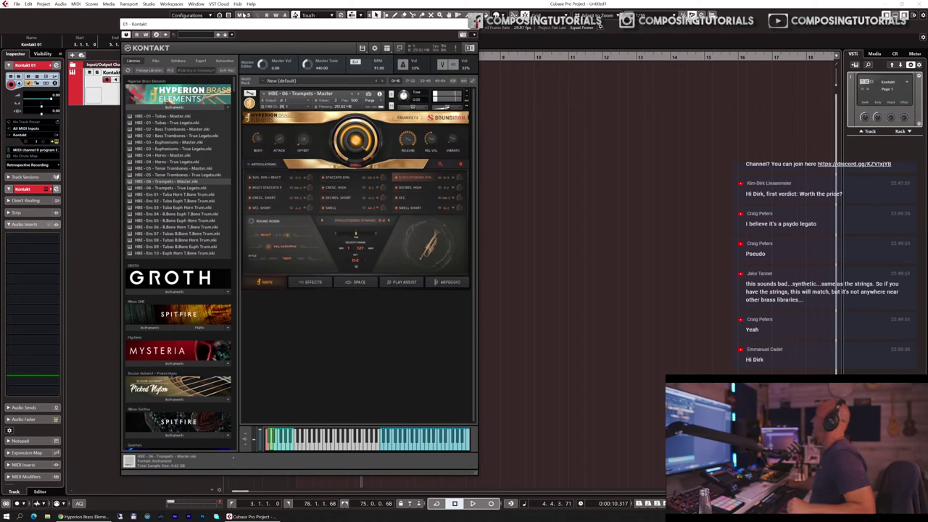
- Replace the trumpets with the HBE - Ens 01 - Tuba Horn T.Bone Trum ensemble and keep it loaded for auditioning
left_click(192, 195)
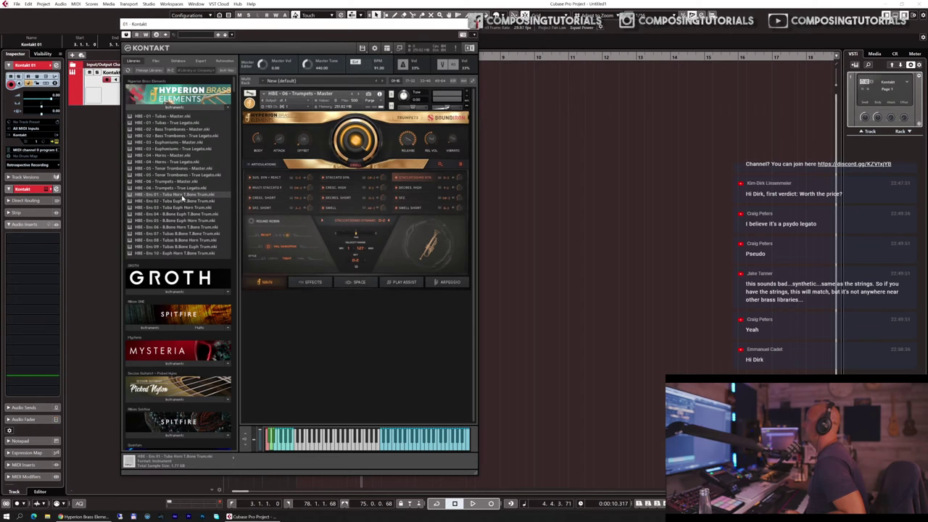
left_click_drag(201, 195, 374, 236)
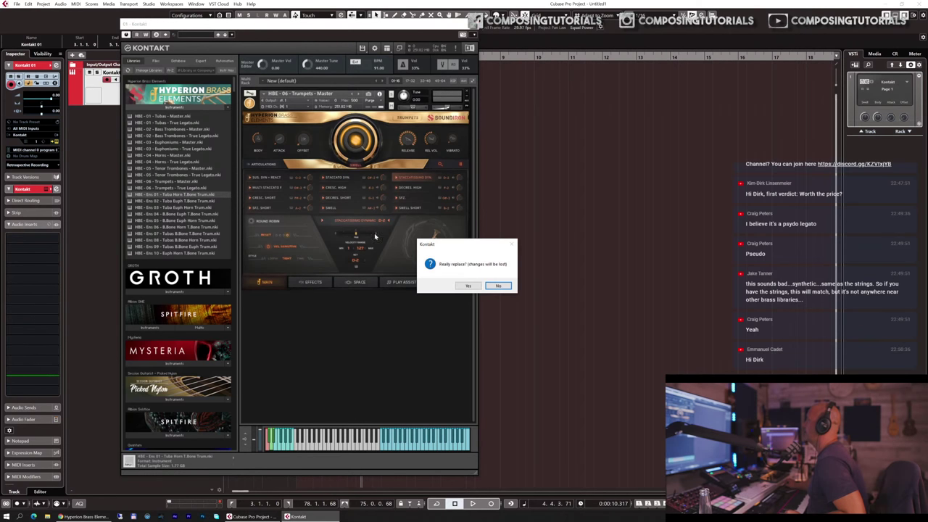
left_click(466, 286)
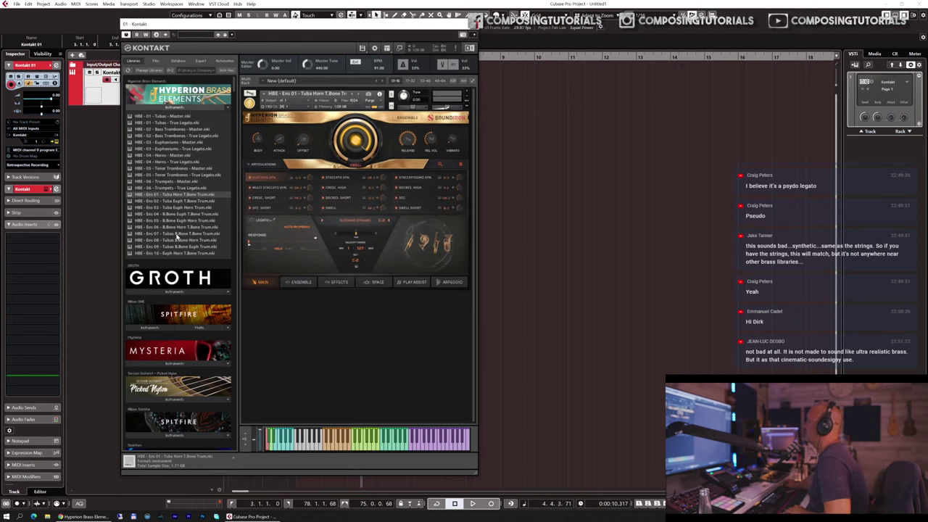
left_click_drag(176, 235, 366, 216)
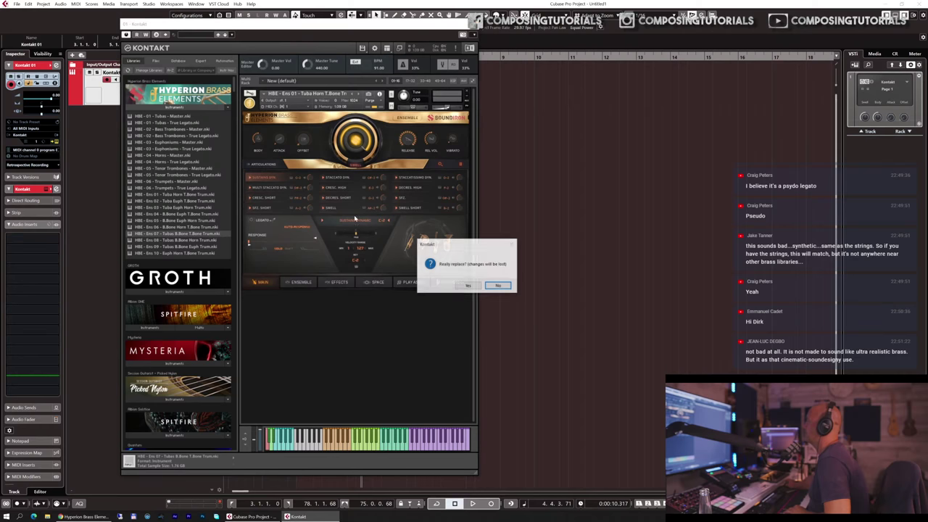
left_click(499, 285)
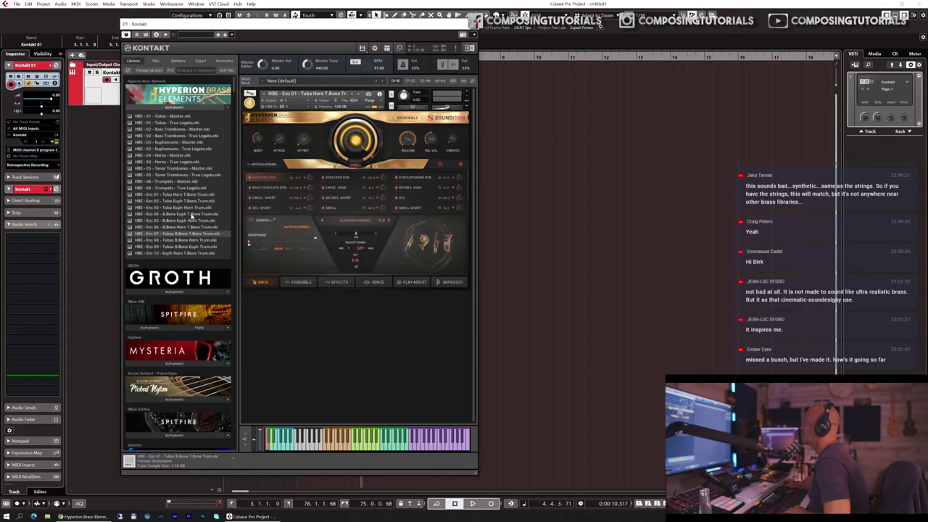
- Replace the ensemble with HBE - 01 - Tubas - Master and add HBE - 02 - Bass Trombones - Master as a second instrument
double_click(160, 118)
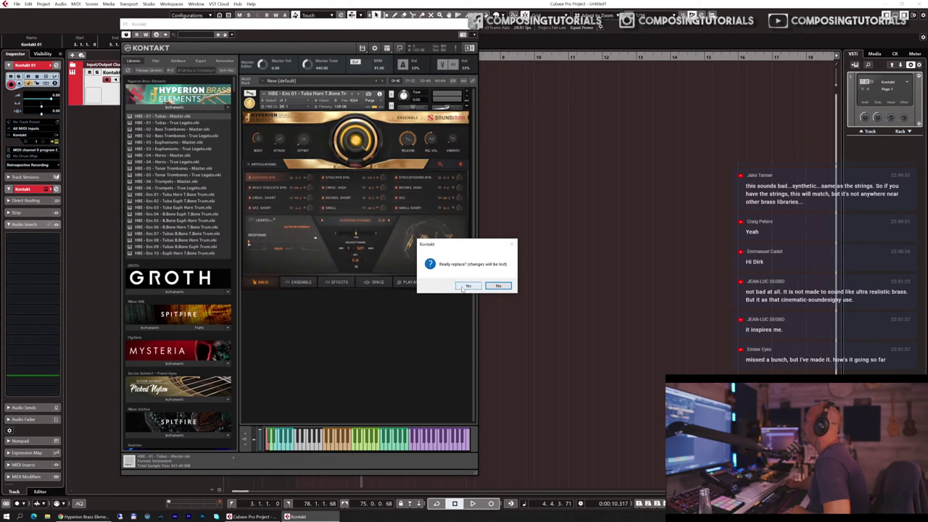
left_click(467, 285)
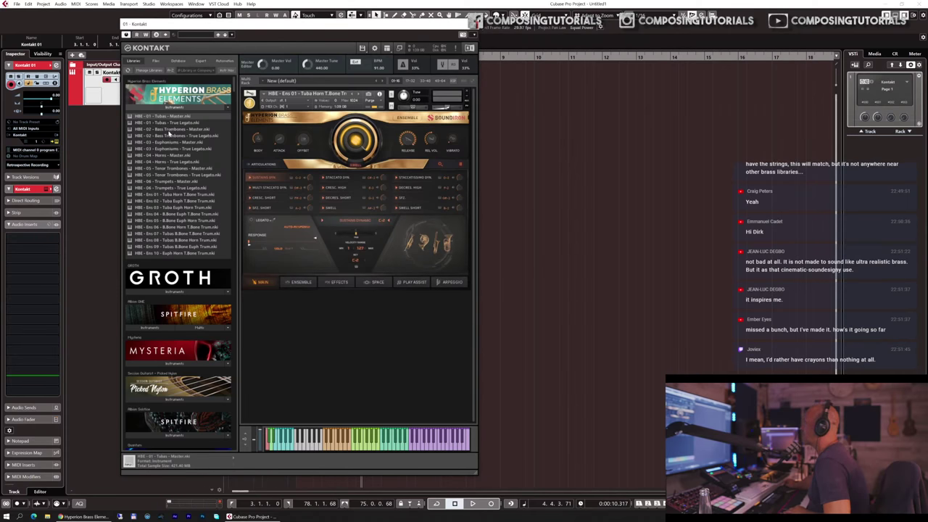
double_click(168, 131)
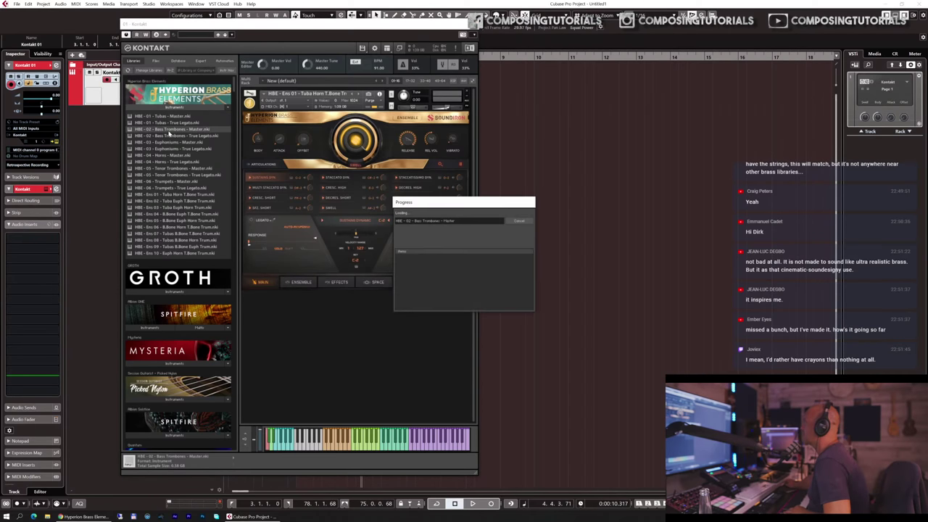
left_click(250, 102)
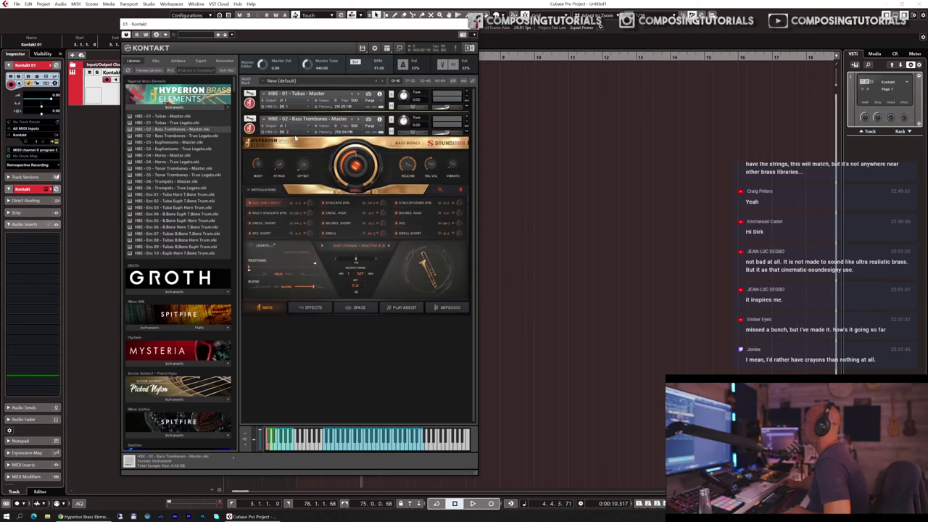
- Add HBE - 04 - Horns - Master to the rack and set the bass trombones and horns to MIDI port A, channel 1
left_click(295, 135)
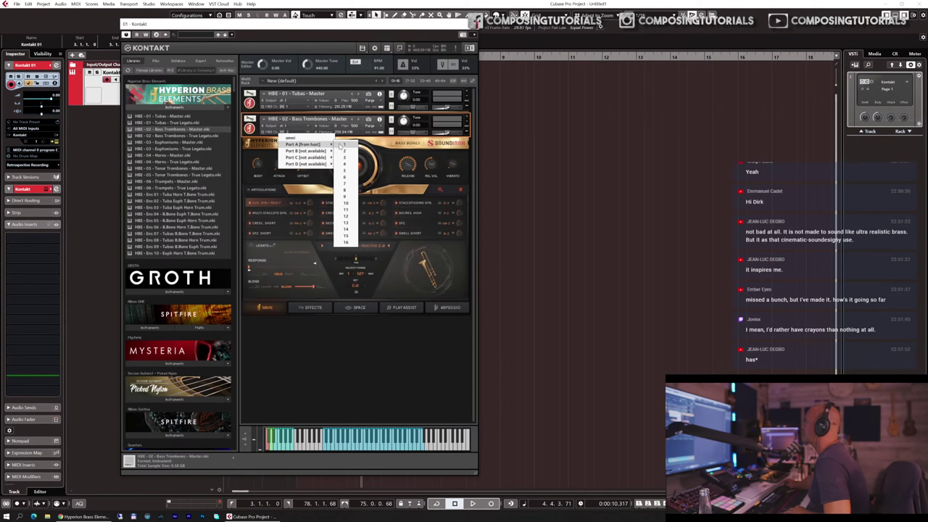
left_click(340, 146)
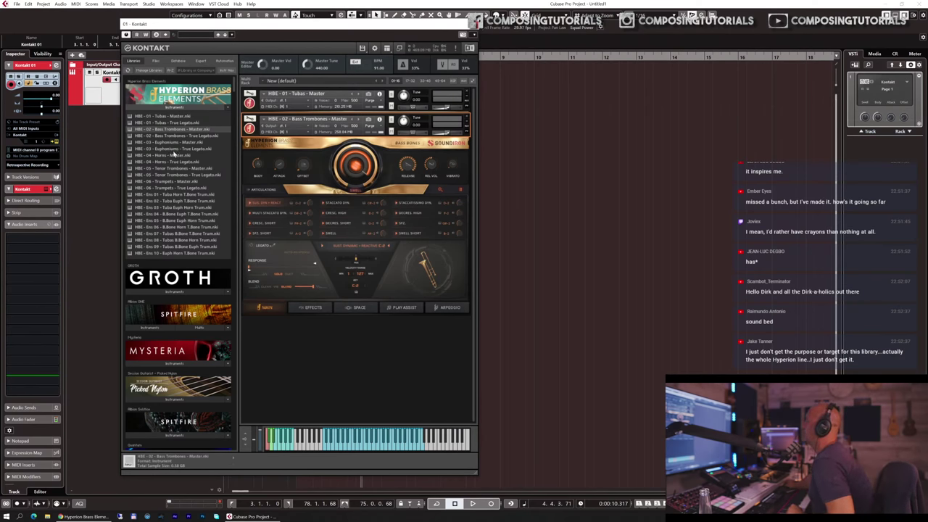
left_click_drag(171, 155, 366, 345)
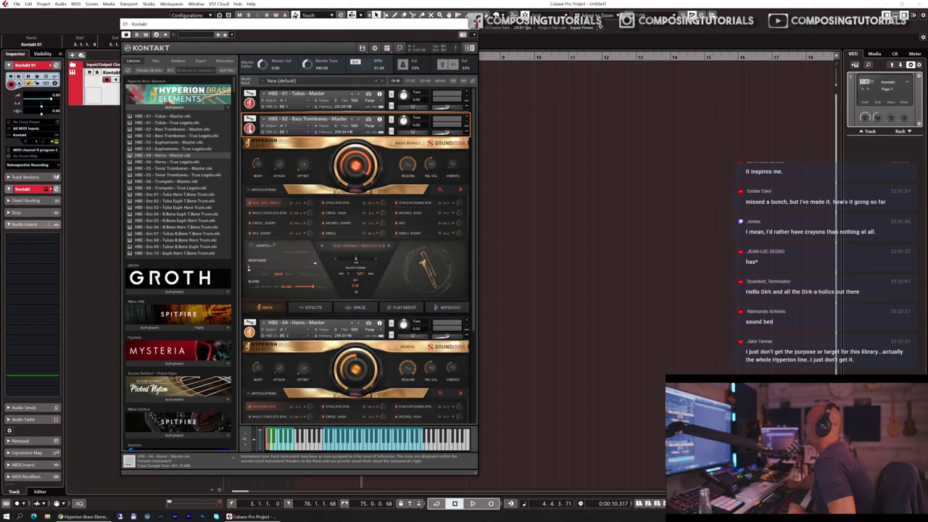
left_click(249, 127)
left_click(277, 151)
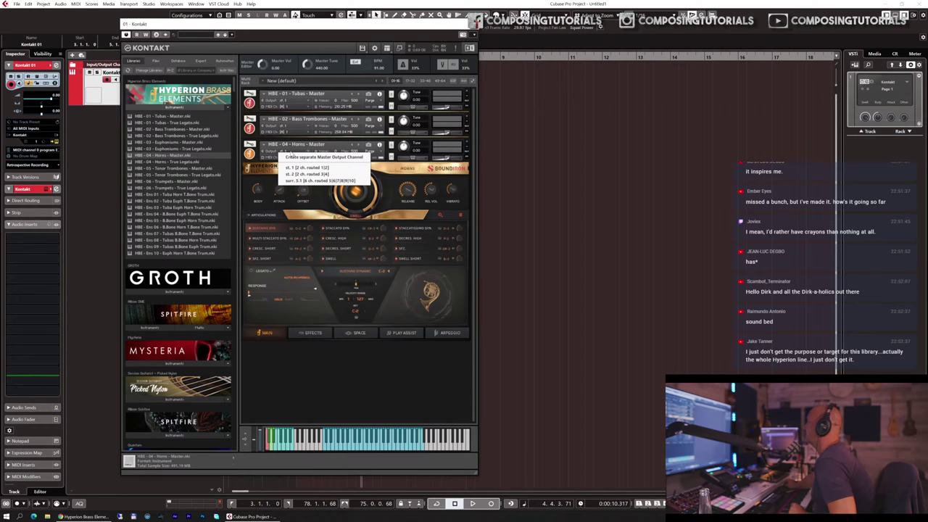
left_click(277, 164)
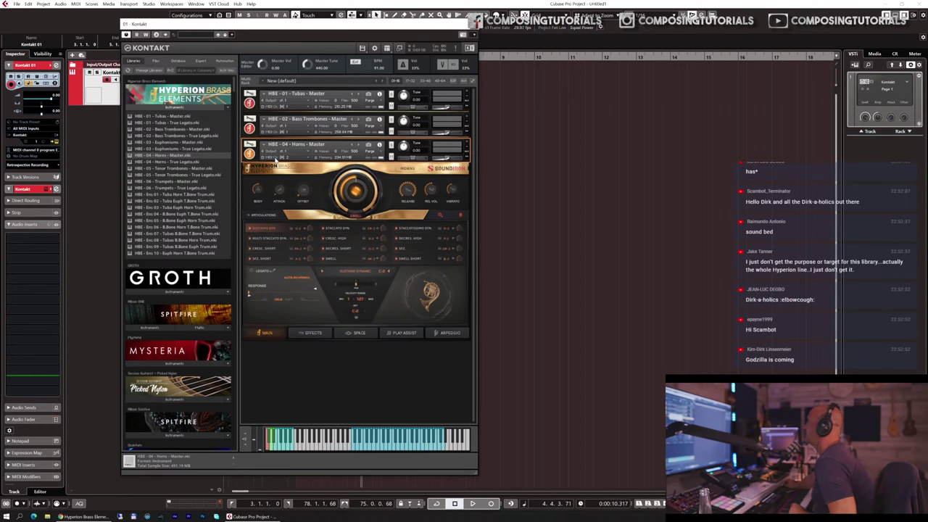
left_click(287, 156)
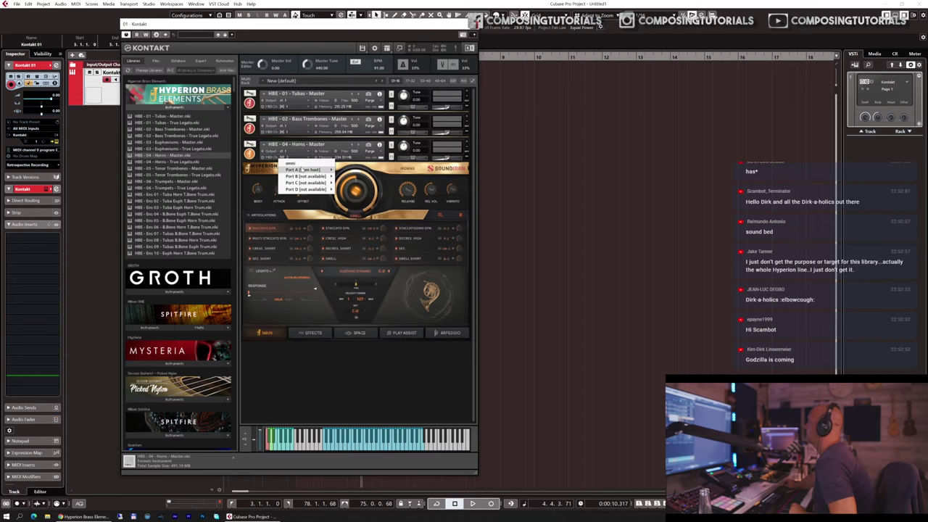
mouse_move(303, 170)
left_click(348, 171)
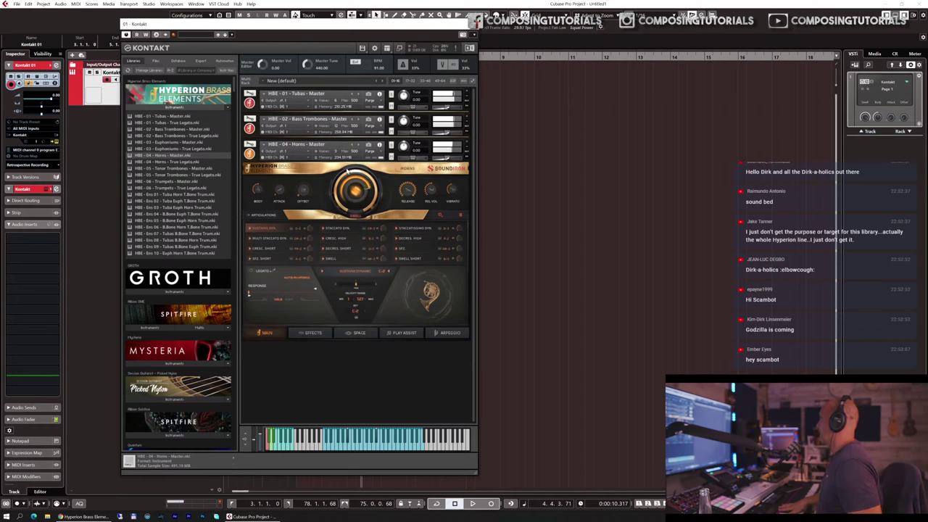
- Remove the horns, bass trombones and tubas from Kontakt without saving changes, and delete the MIDI part at bar 3
left_click(466, 144)
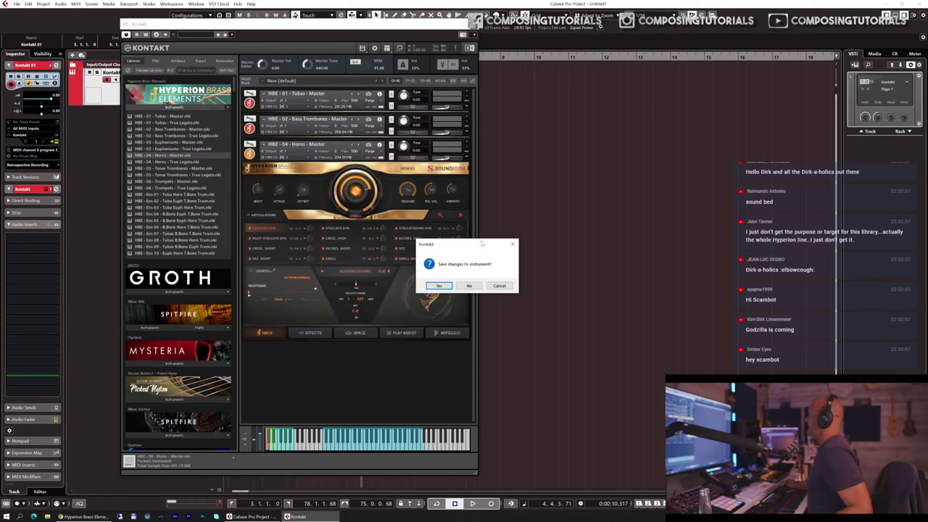
left_click(472, 286)
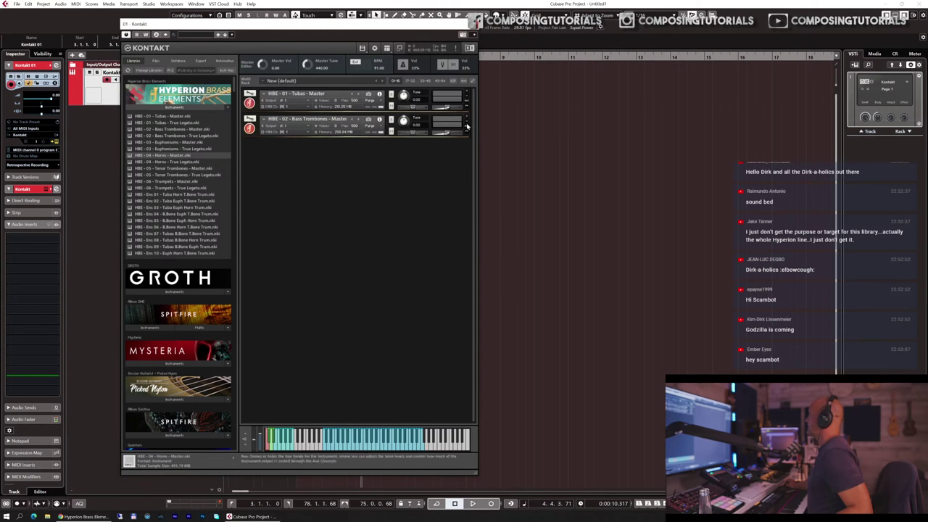
left_click(467, 119)
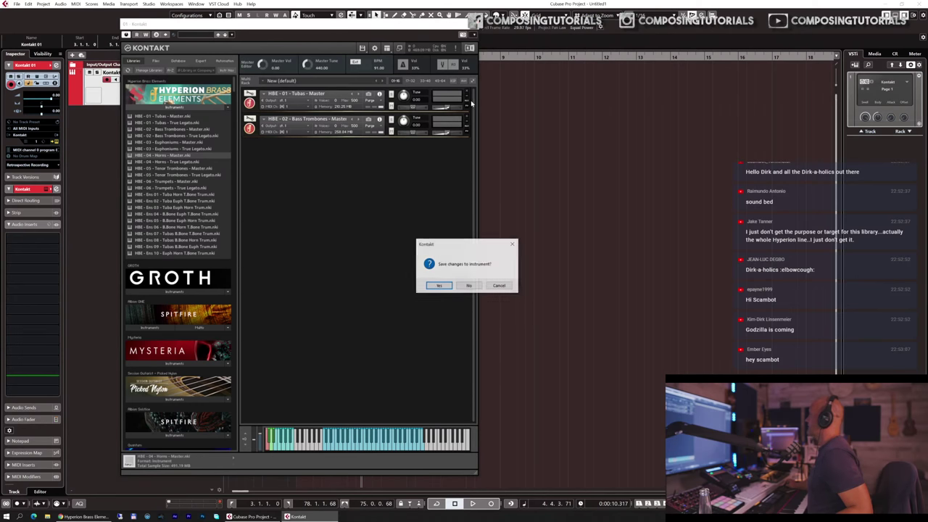
left_click(469, 286)
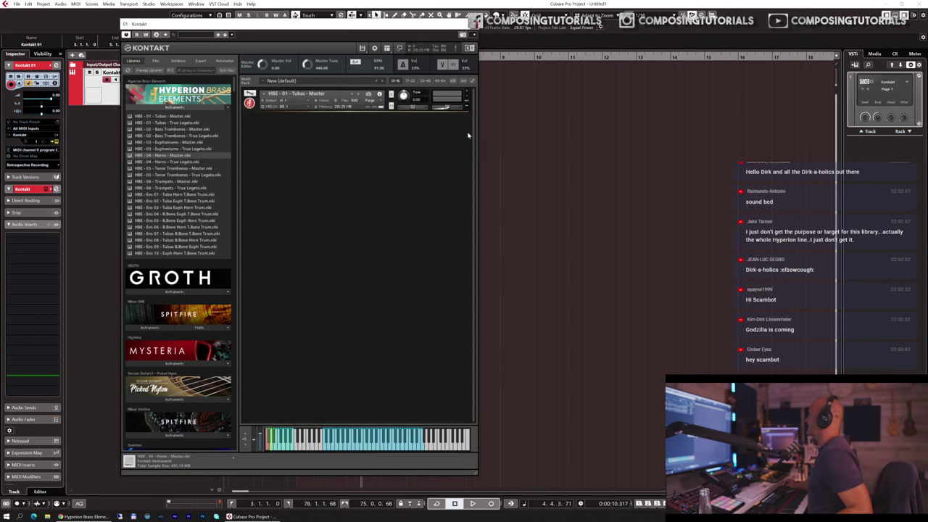
left_click(467, 93)
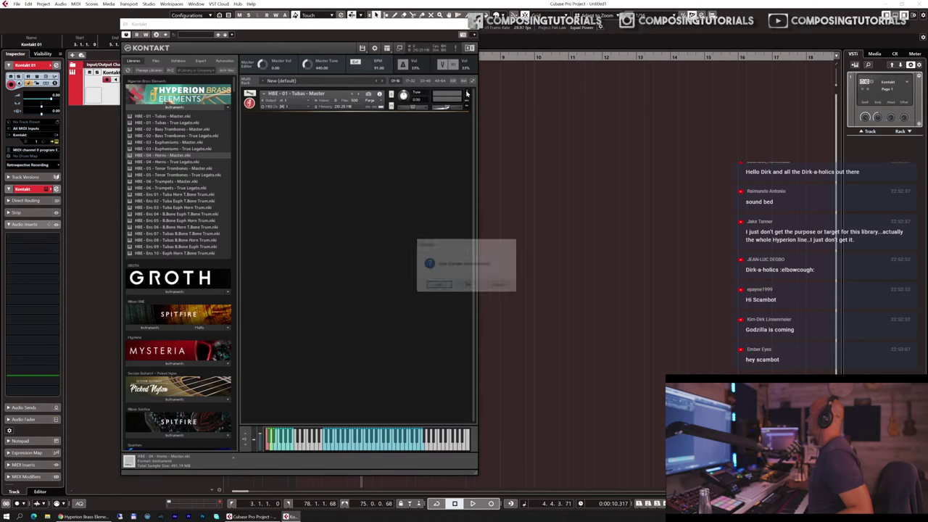
left_click(469, 286)
left_click(474, 23)
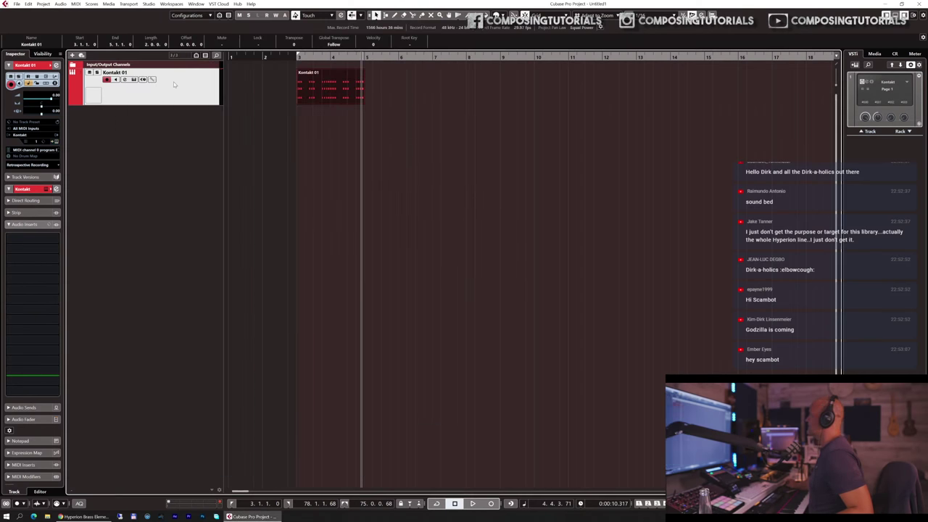
key("Delete")
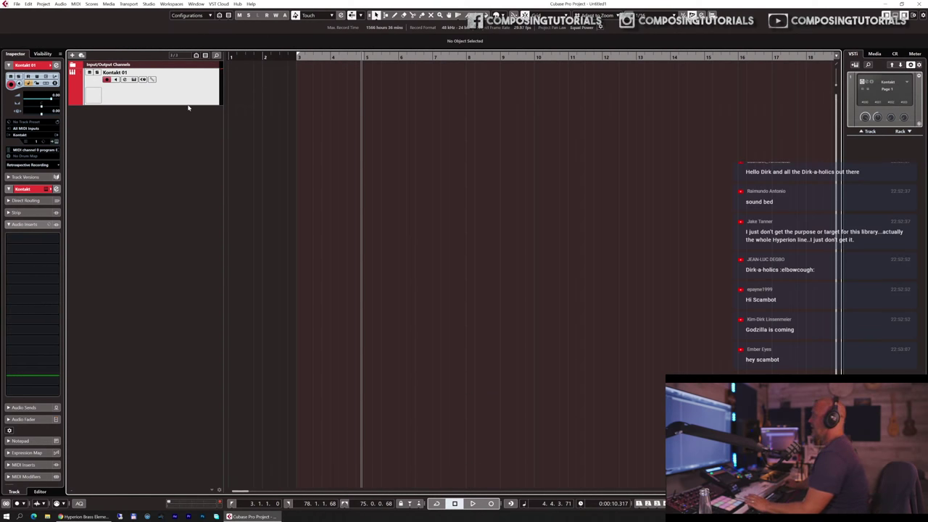
- Switch to the browser and take the Hyperion Brass Elements product page address to share in the stream chat
key("alt+Tab")
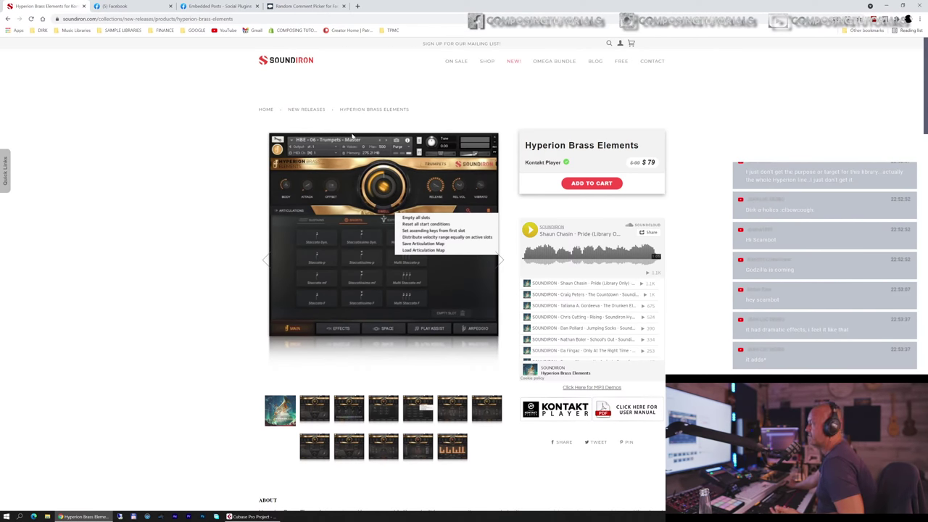
left_click(261, 19)
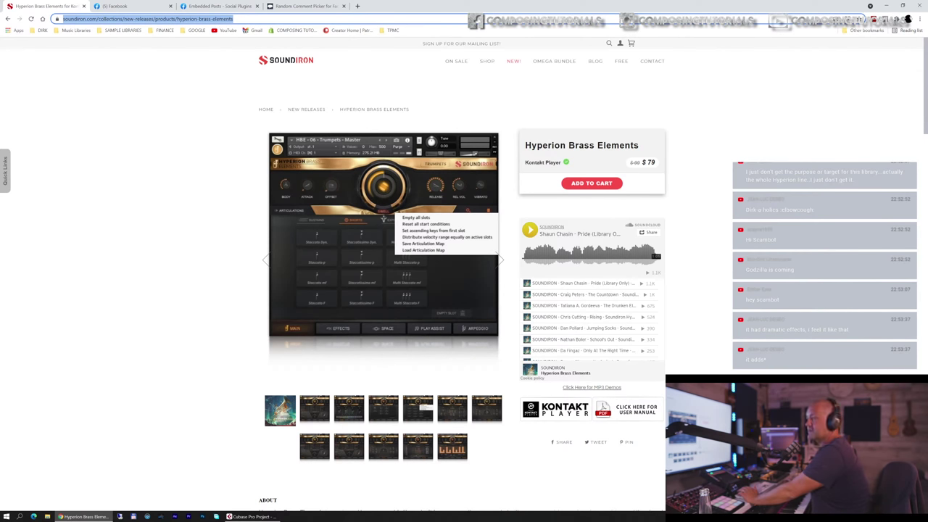
key("alt+Tab")
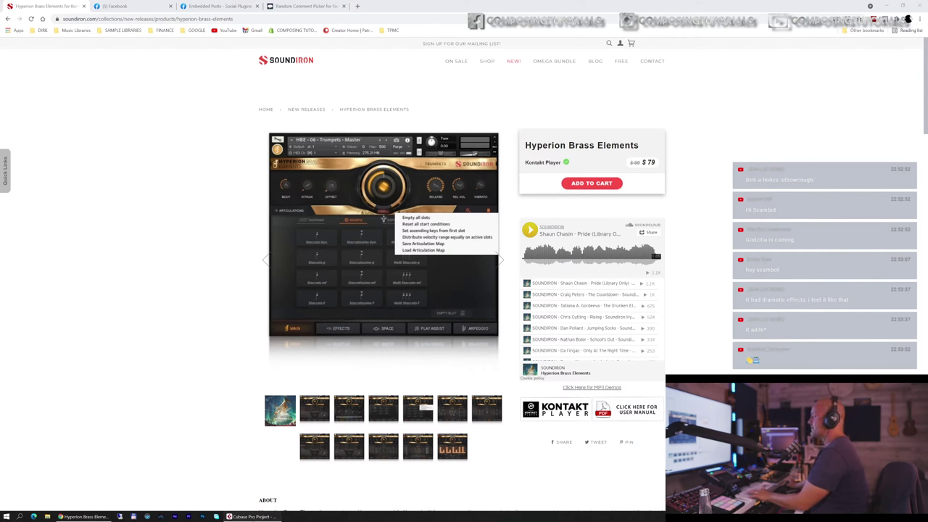
- Switch back to Cubase, load HBE - 03 - Euphoniums - Master in Kontakt and view its arpeggiator settings
left_click(250, 516)
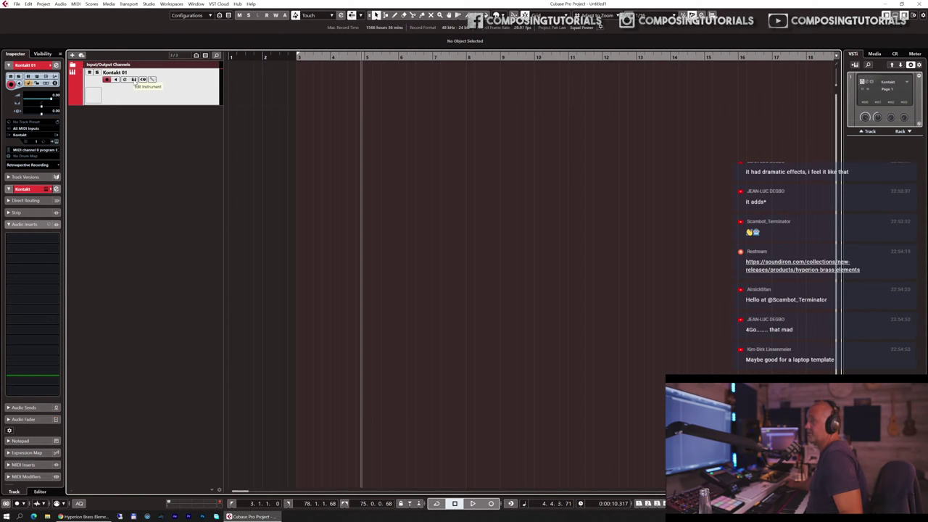
left_click(134, 79)
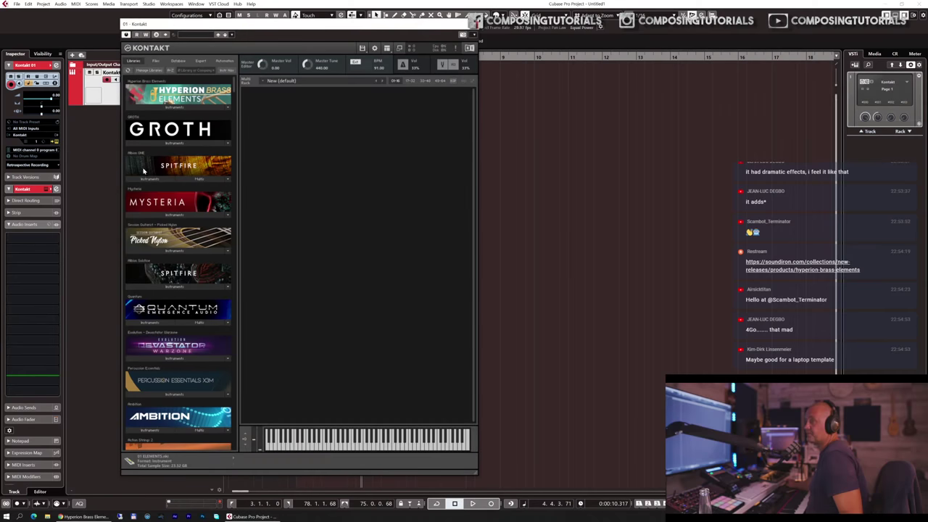
left_click(174, 107)
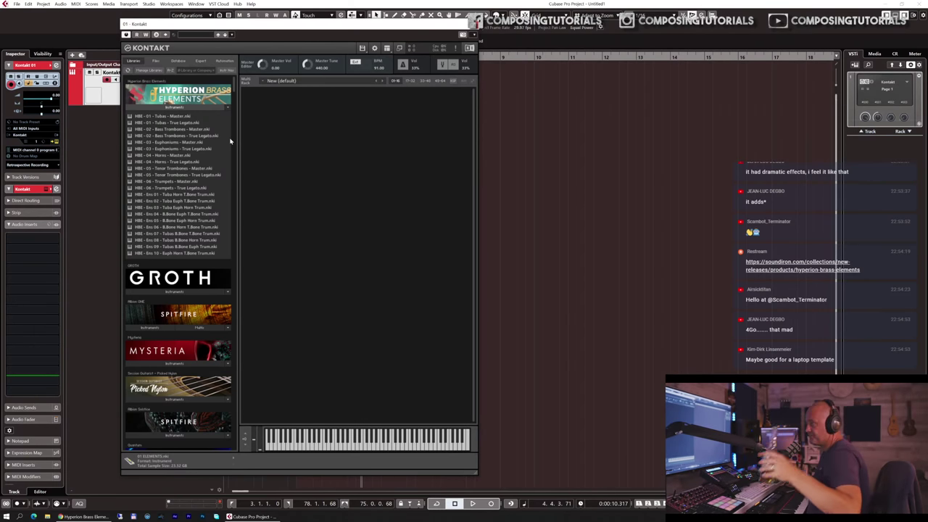
double_click(150, 148)
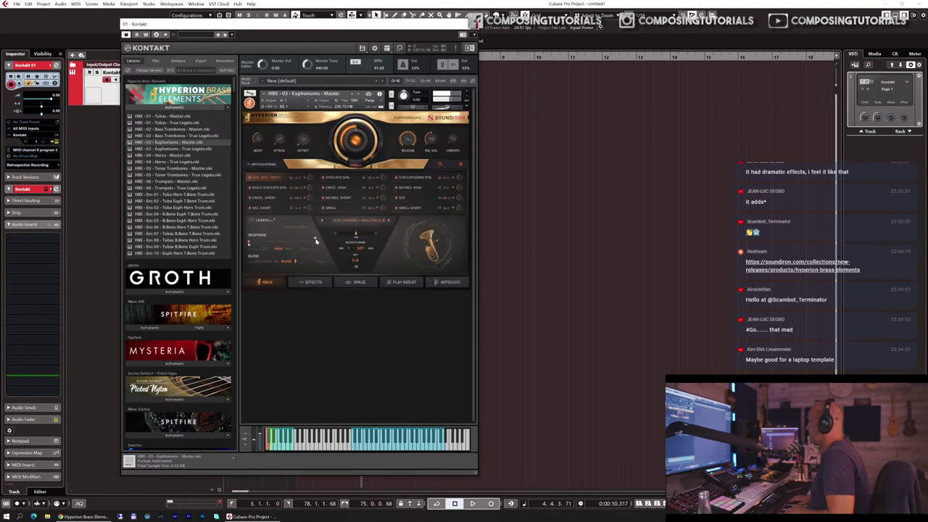
left_click(451, 283)
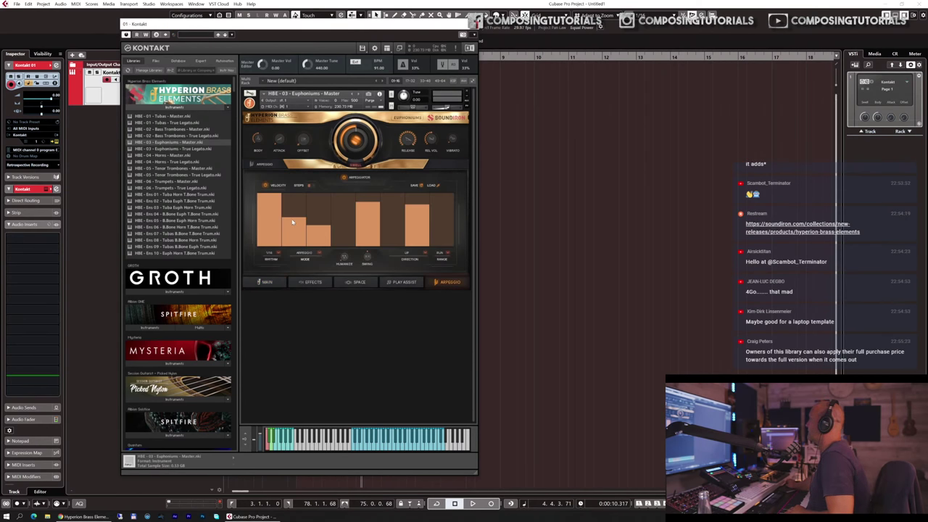
left_click(267, 282)
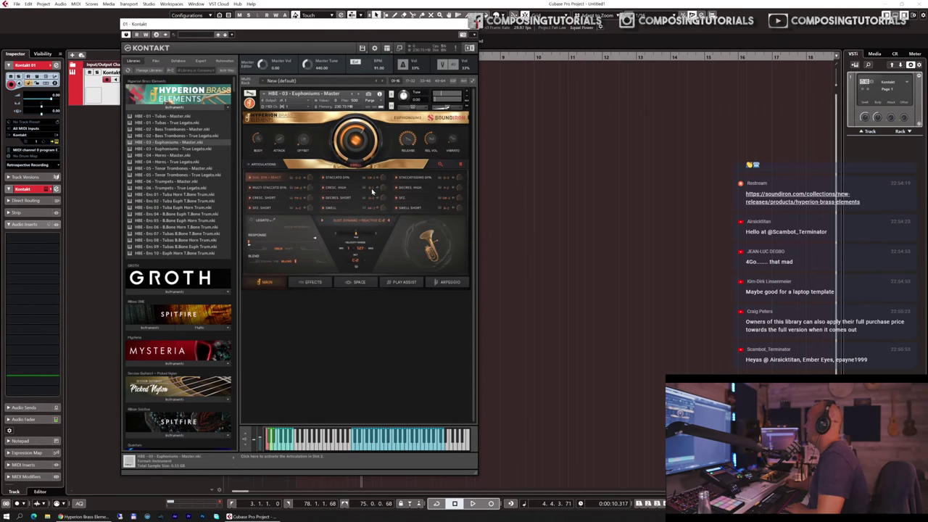
- Audition the euphoniums' Swell, Cresc. Short and Cresc. High articulations and return to the dynamic reactive sustain
left_click(351, 211)
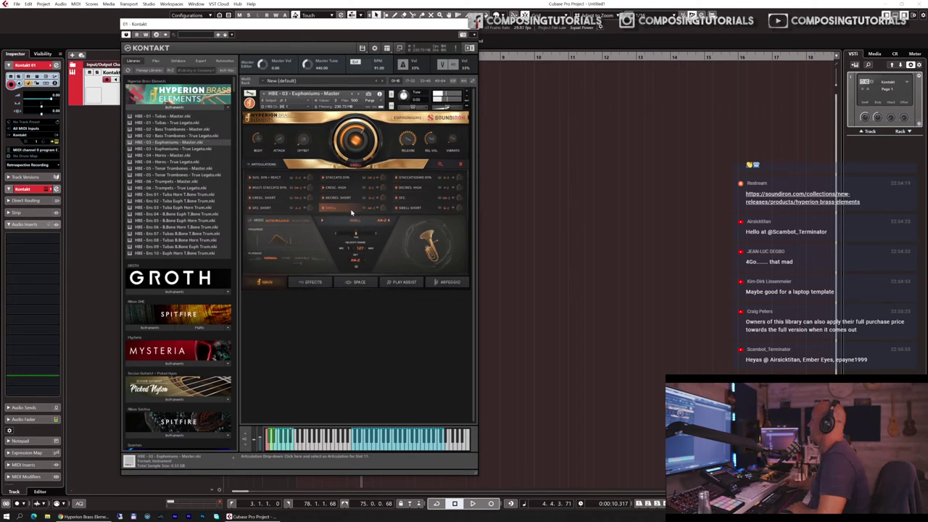
left_click(281, 196)
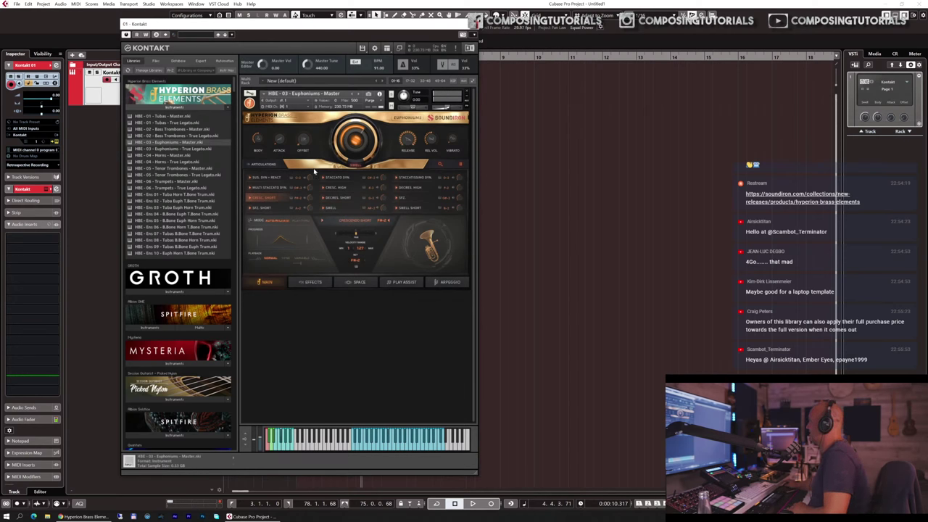
left_click(326, 188)
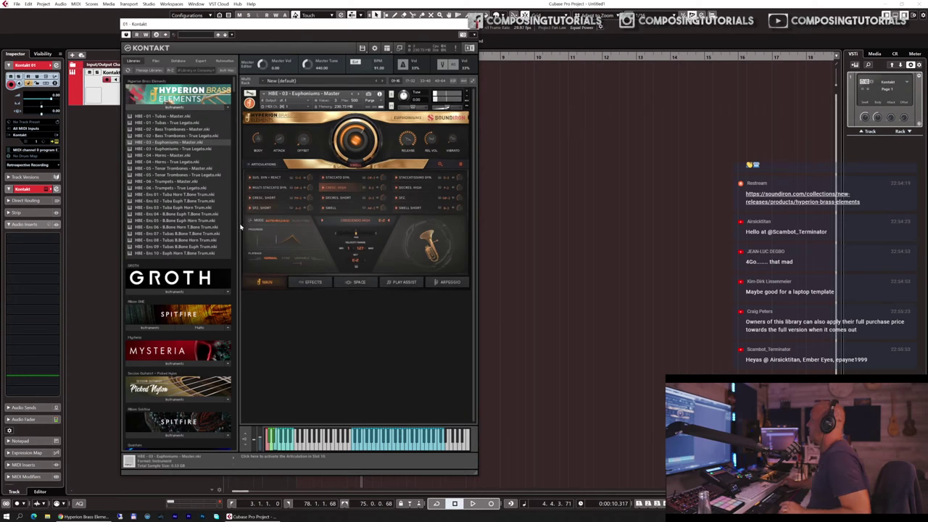
left_click(277, 177)
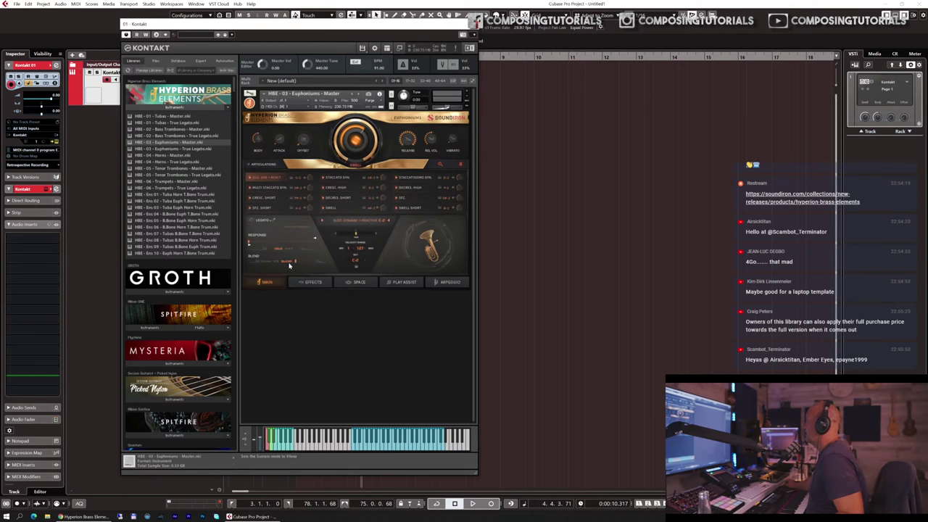
- Map the sustain articulation's Blend slider to a hardware controller with Learn MIDI CC# Automation
right_click(295, 263)
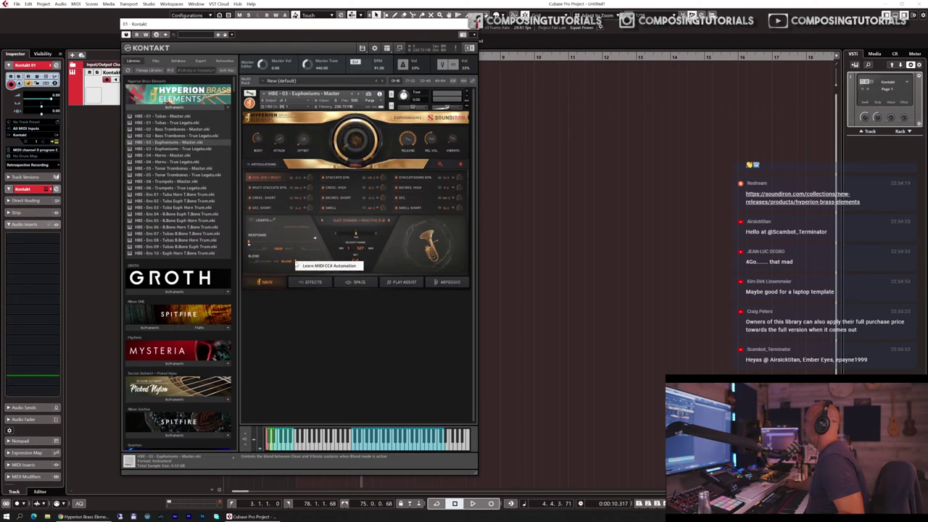
left_click(300, 265)
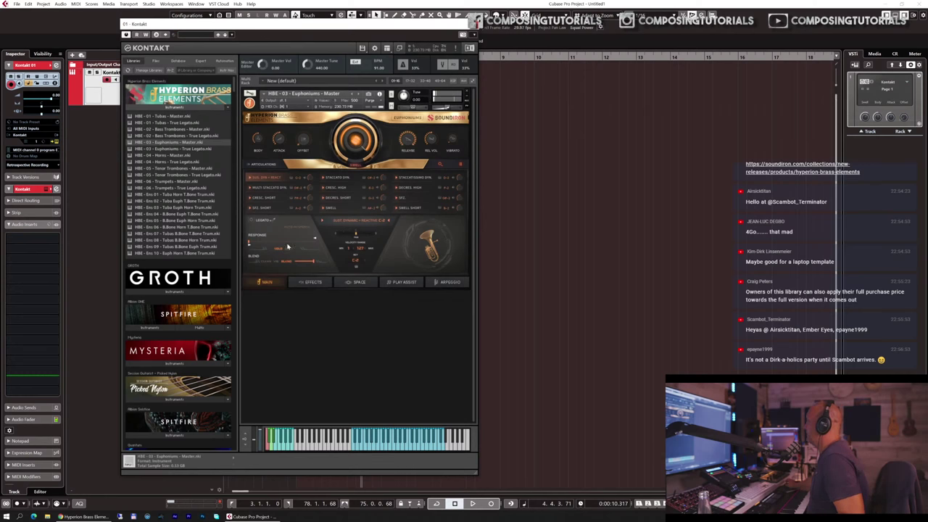
right_click(314, 262)
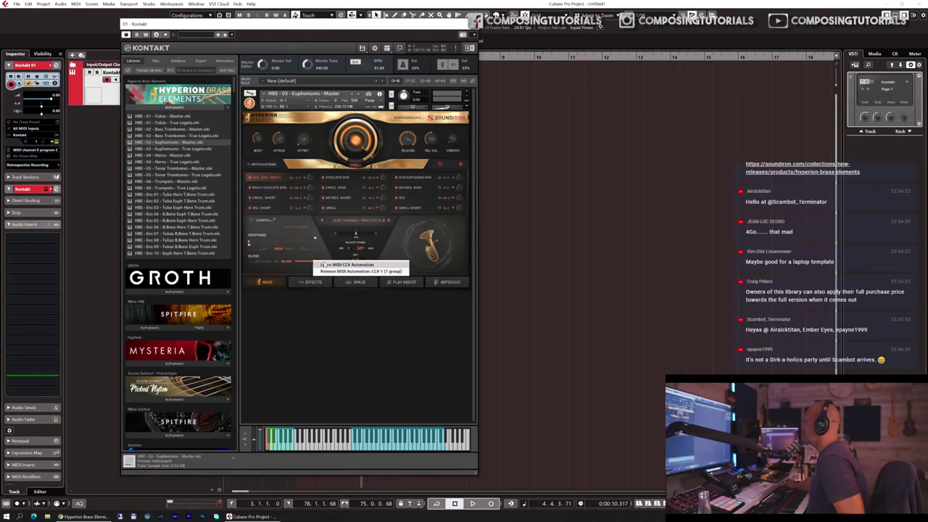
left_click(324, 265)
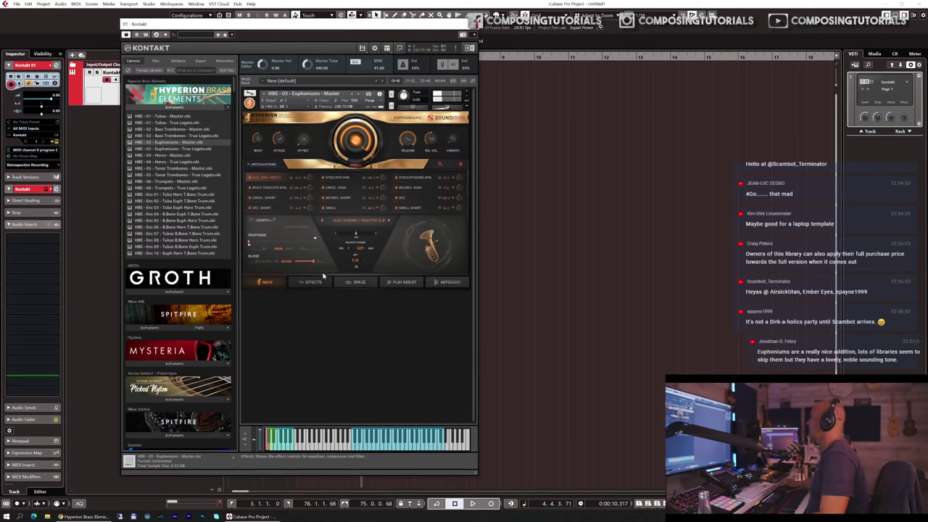
right_click(314, 262)
left_click(321, 267)
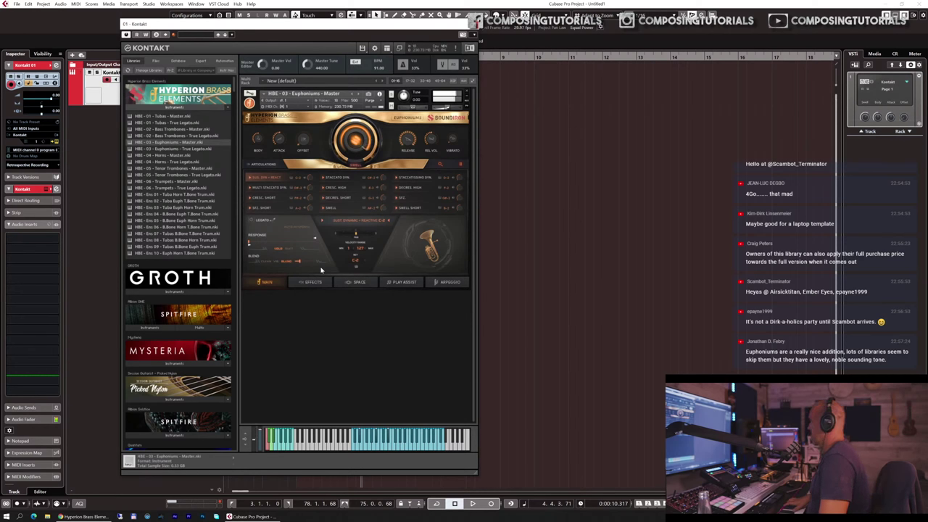
- Close the Kontakt window and play the project briefly from the left locator at bar 3
left_click(475, 25)
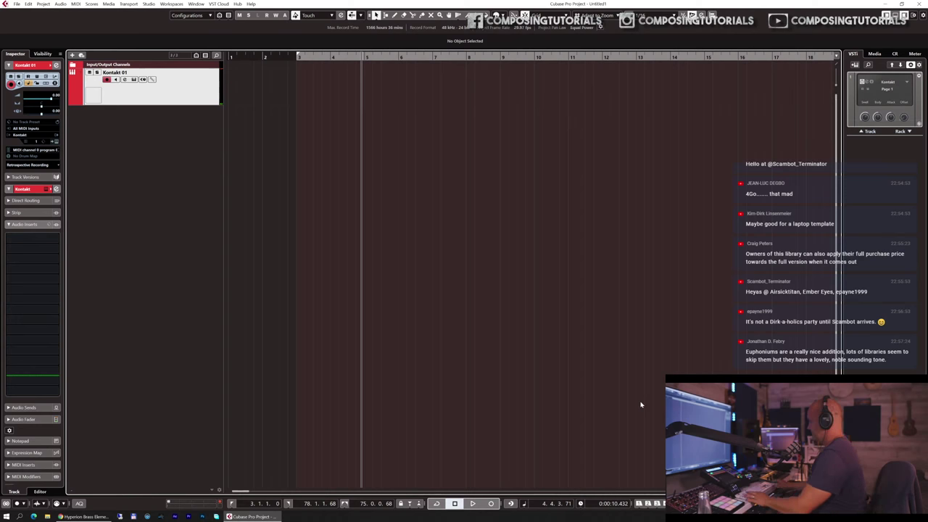
key("KP_1")
key("space")
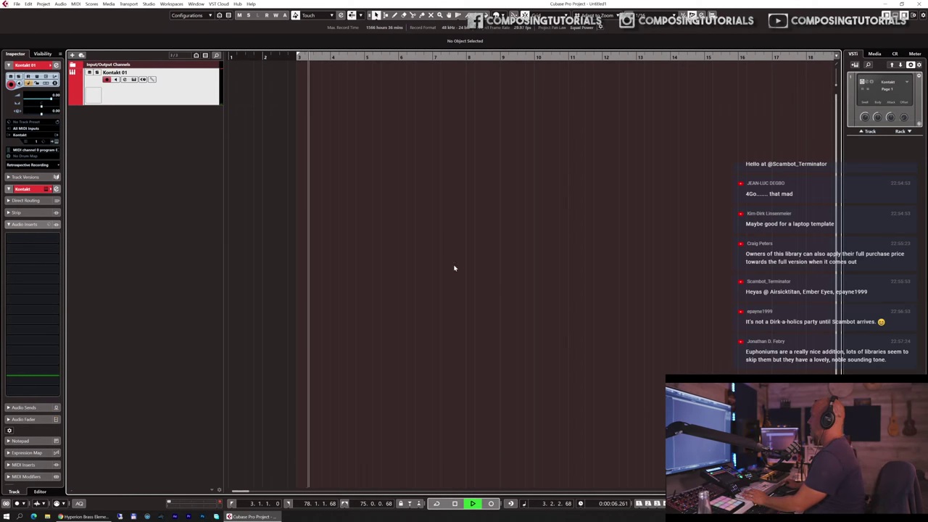
key("space")
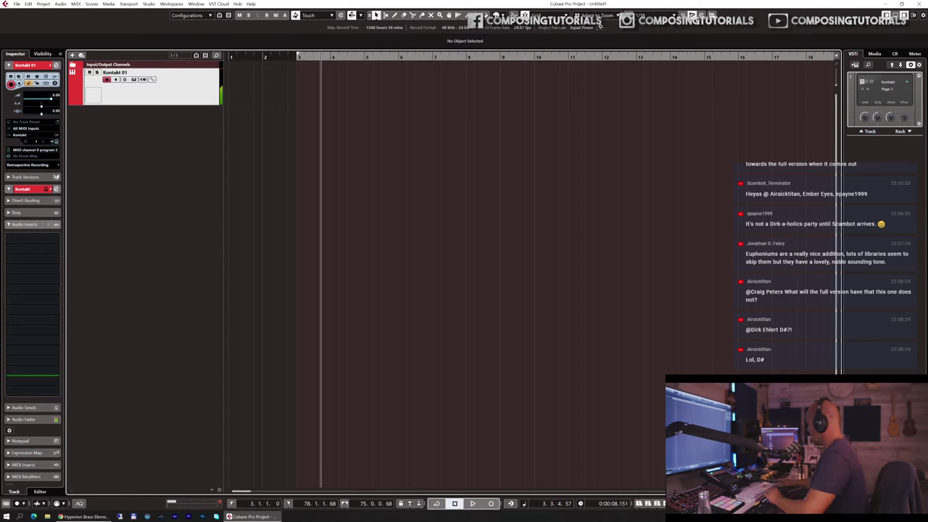
- Record a four-chord euphonium passage on the Kontakt track, and set the project's time signature to 6/4
key("KP_Multiply")
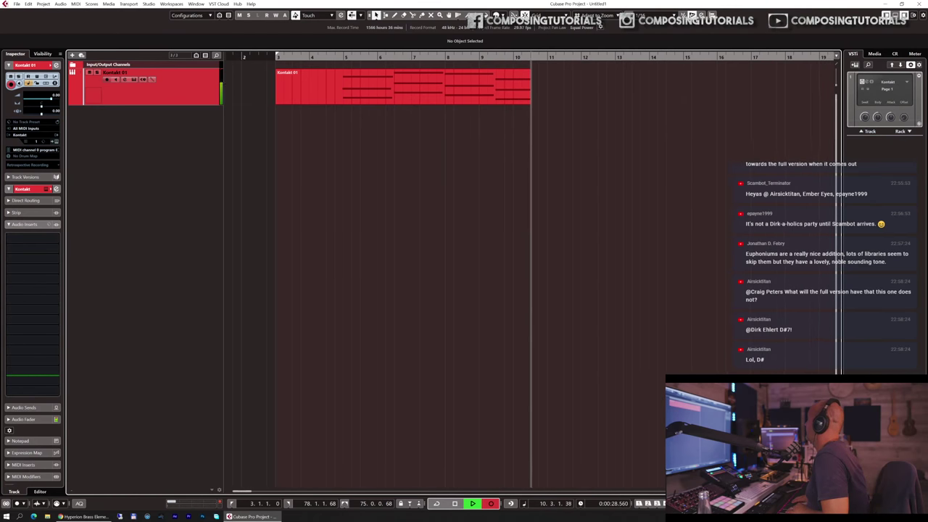
key("space")
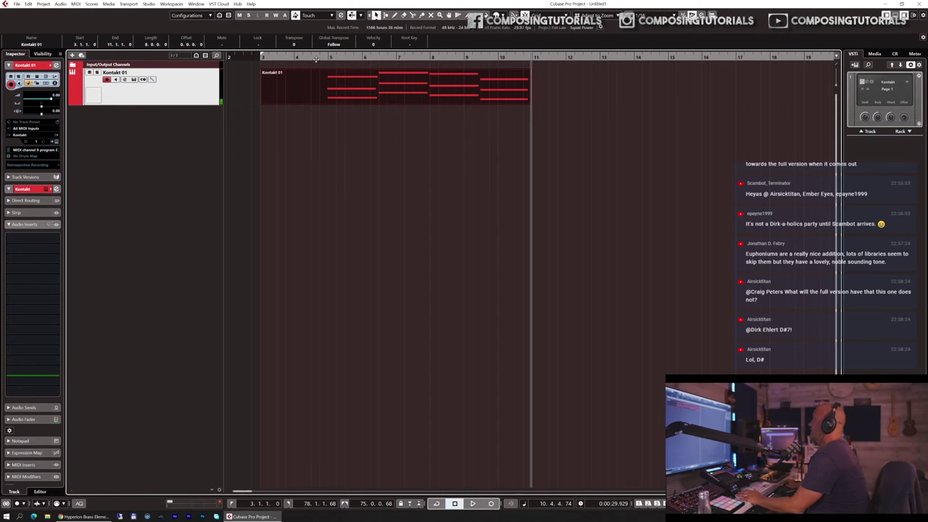
key("ctrl+t")
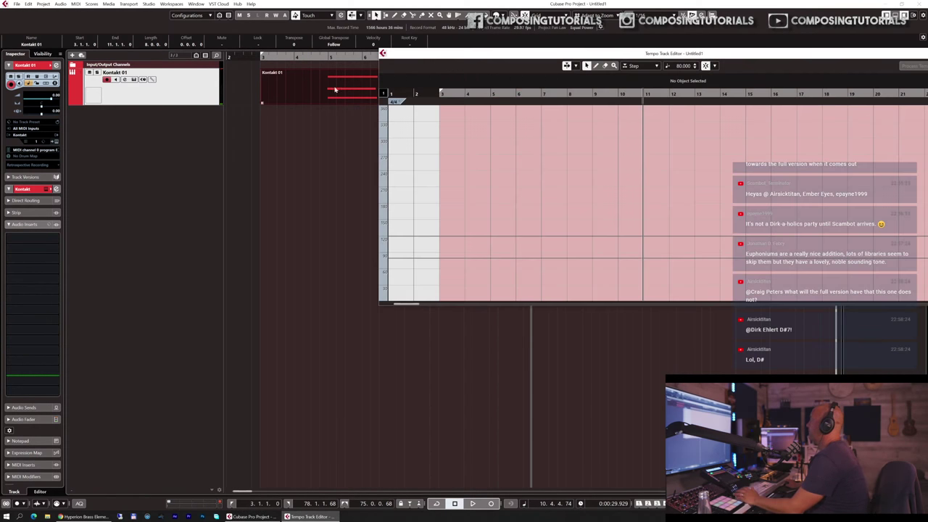
left_click(394, 101)
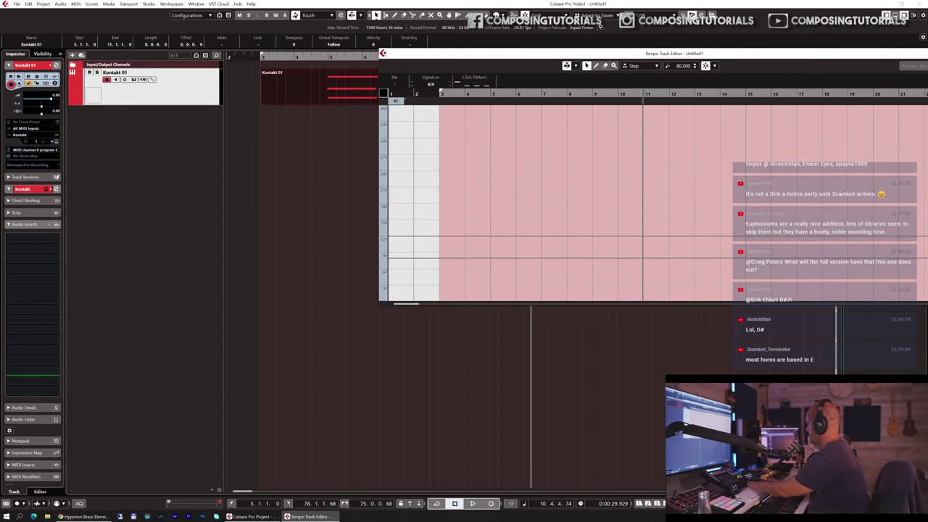
type("6/4")
key("Return")
key("ctrl+t")
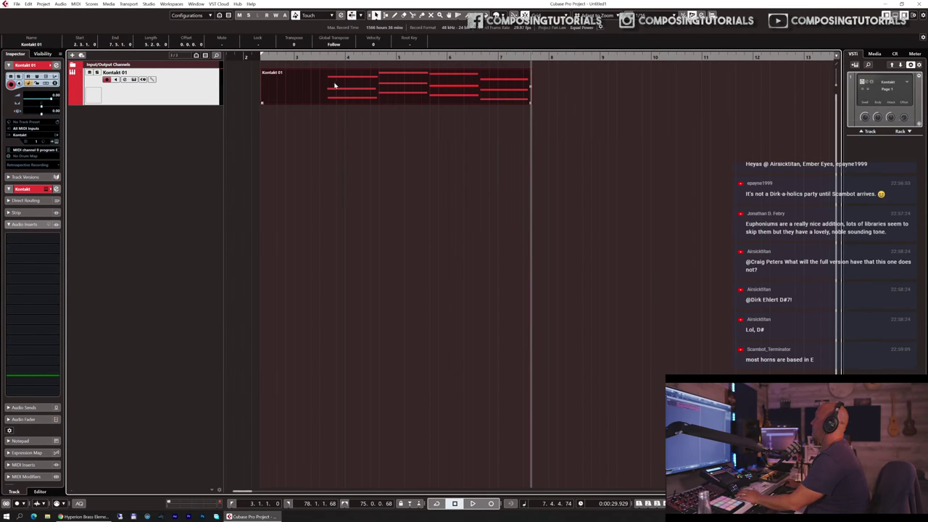
- Move the recorded part so its first chord starts at bar 4, and cut off the empty section before it
left_click_drag(335, 86, 348, 84)
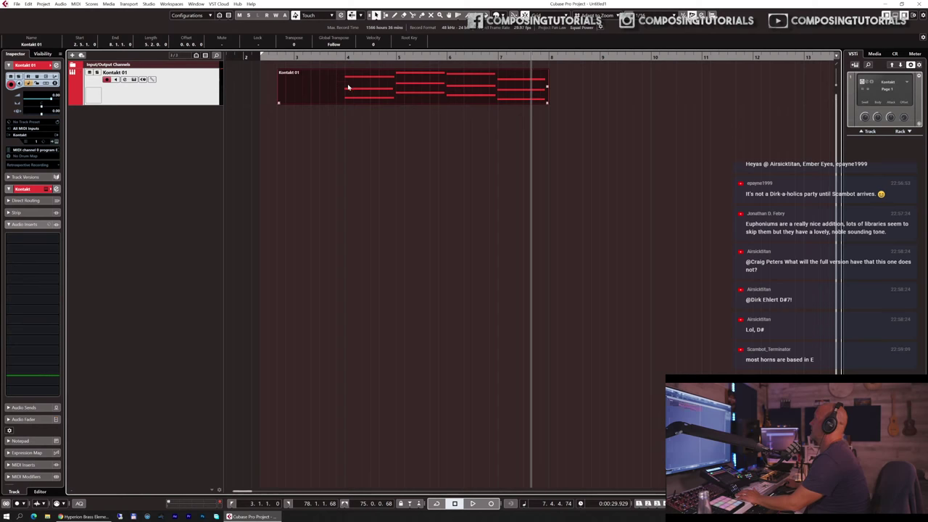
double_click(347, 87)
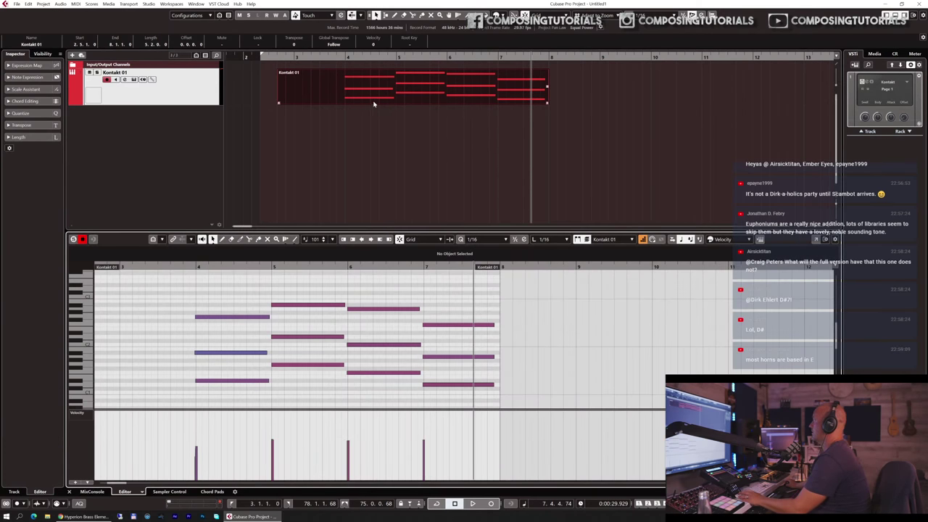
key("ctrl+e")
left_click(338, 86, "alt")
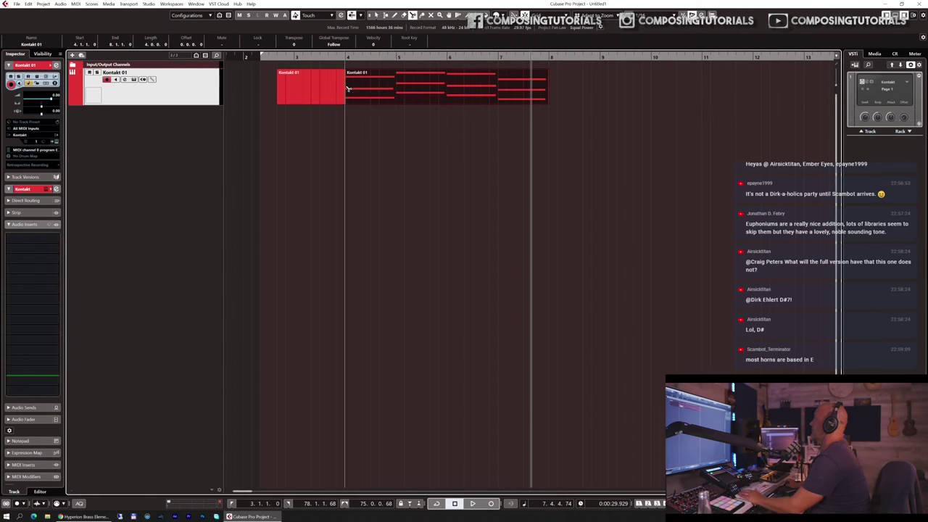
left_click(312, 86)
key("Delete")
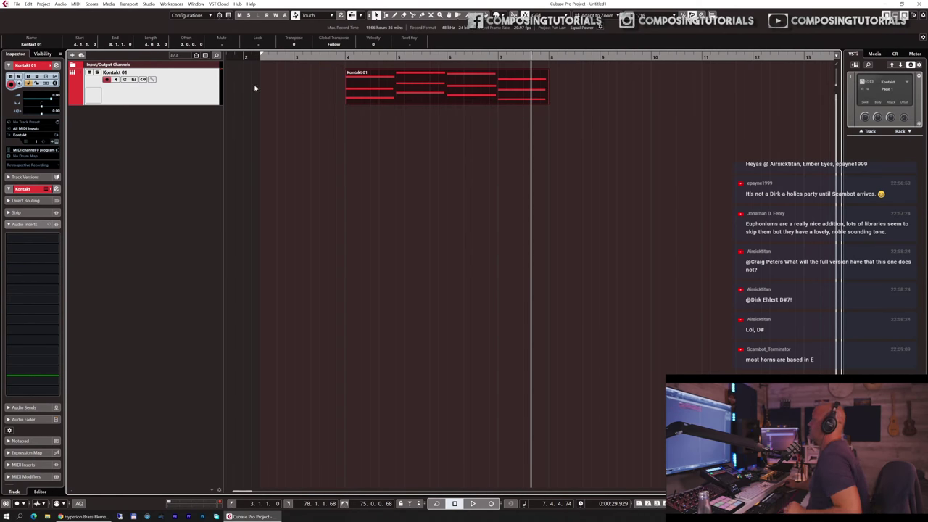
- Rename the Kontakt 01 track as EUPH
double_click(114, 73)
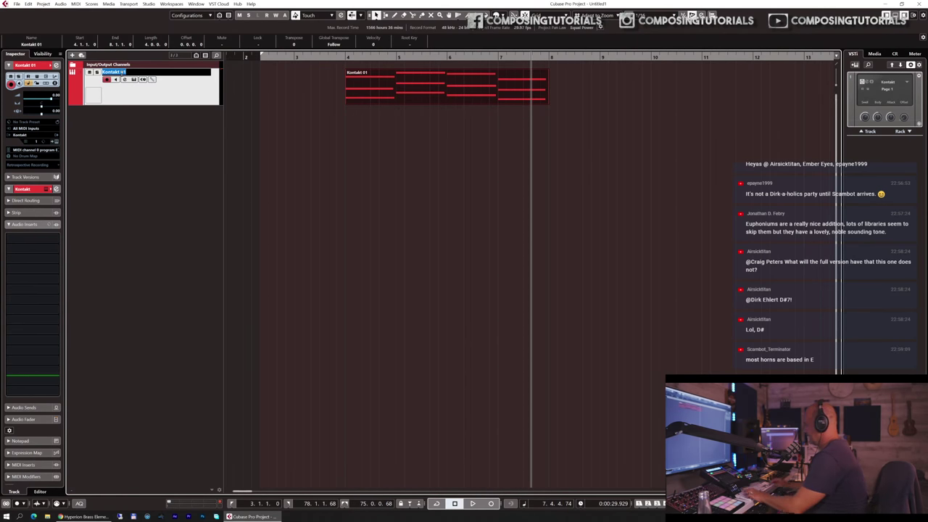
type("EUPH")
key("Return")
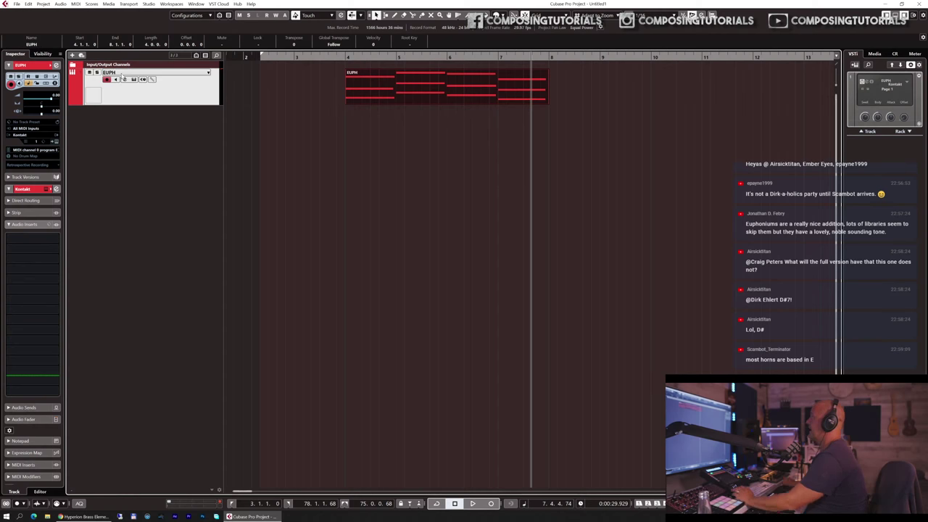
- Colour the EUPH track yellow and move it above the Input/Output Channels folder
left_click(48, 65)
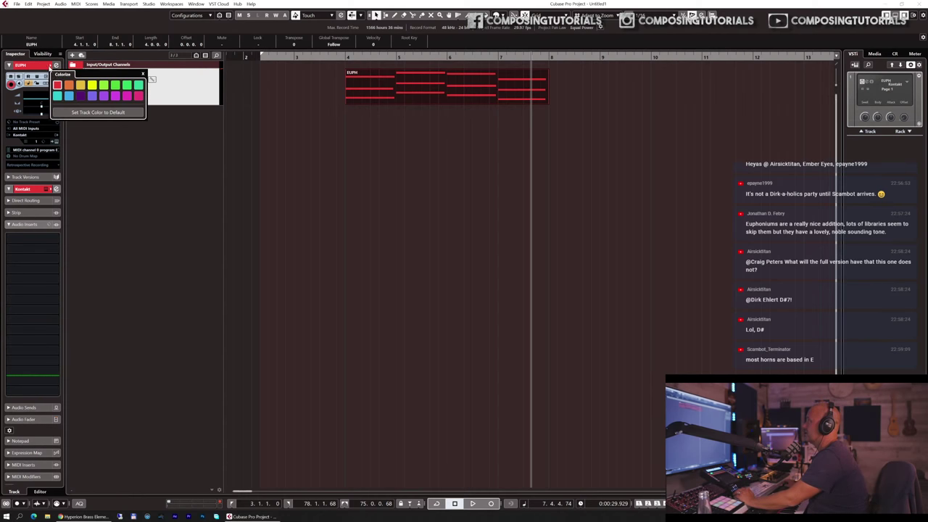
left_click(93, 85)
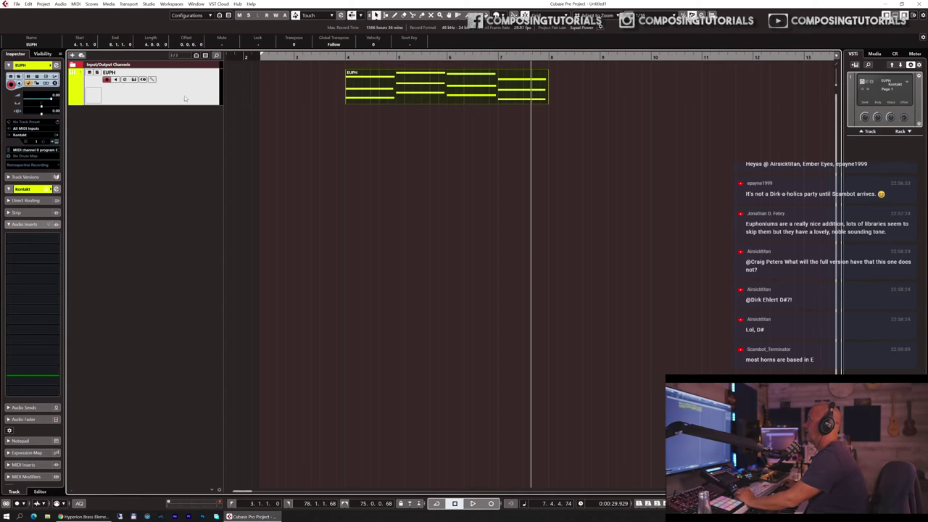
left_click_drag(187, 75, 188, 64)
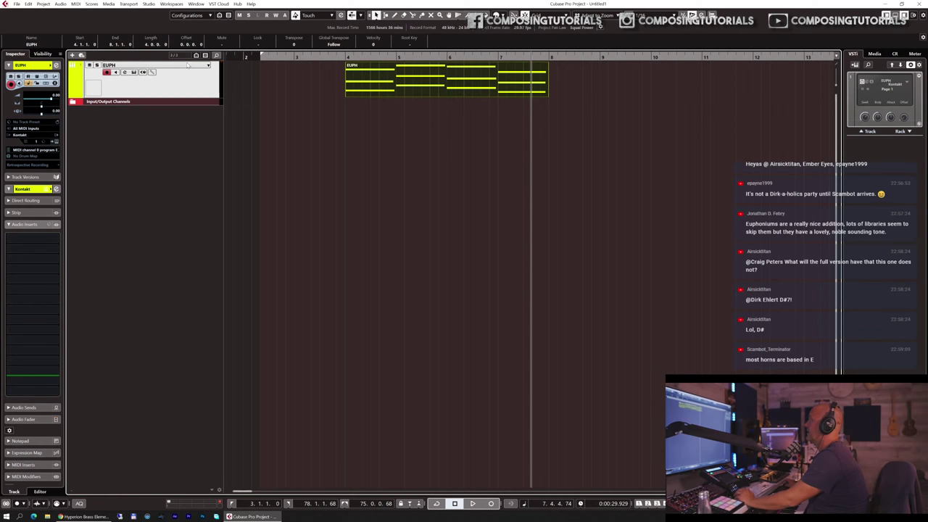
- Save the untitled project under a new file name
key("ctrl+s")
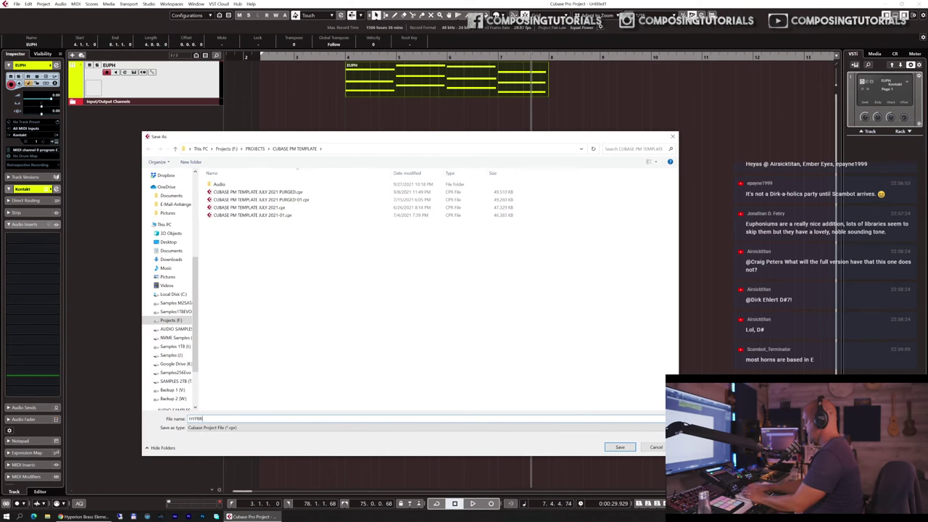
key("Return")
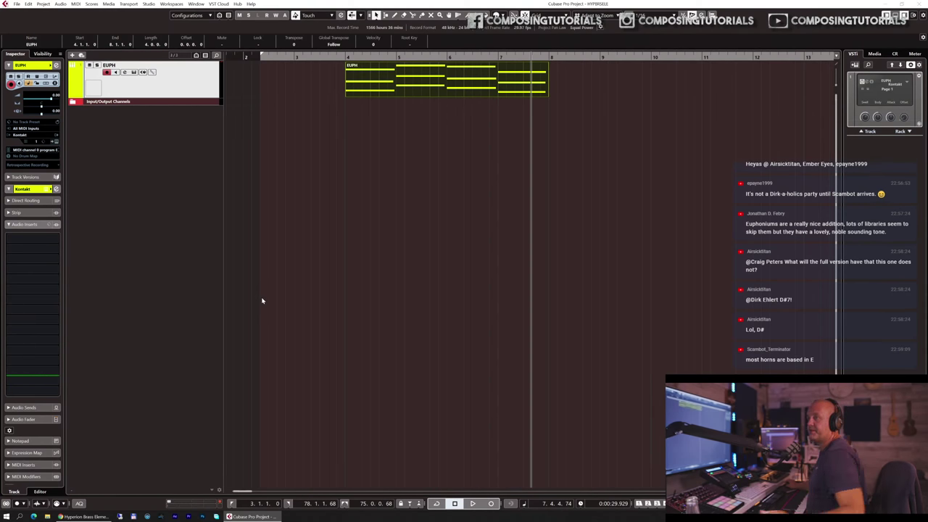
- Overdub modulation swells onto the EUPH chords, starting the recording ahead of bar 4
left_click(328, 58)
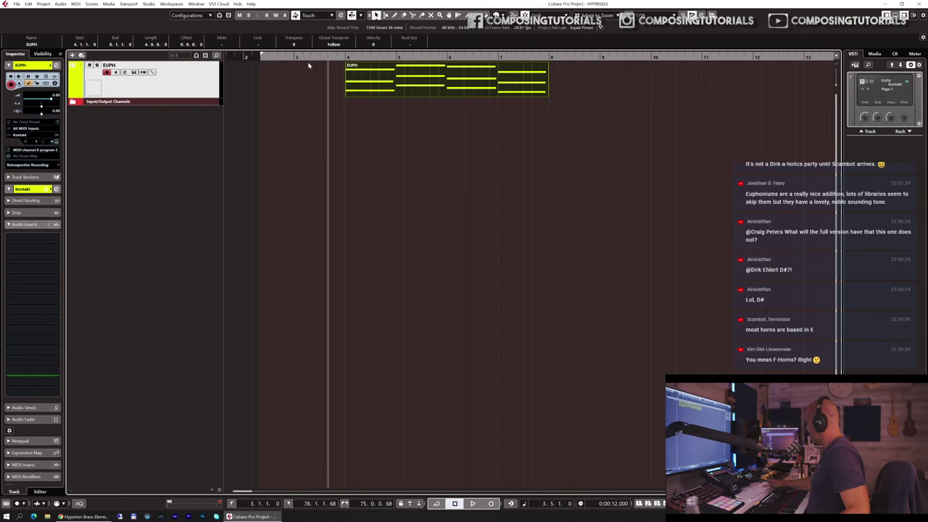
key("KP_Multiply")
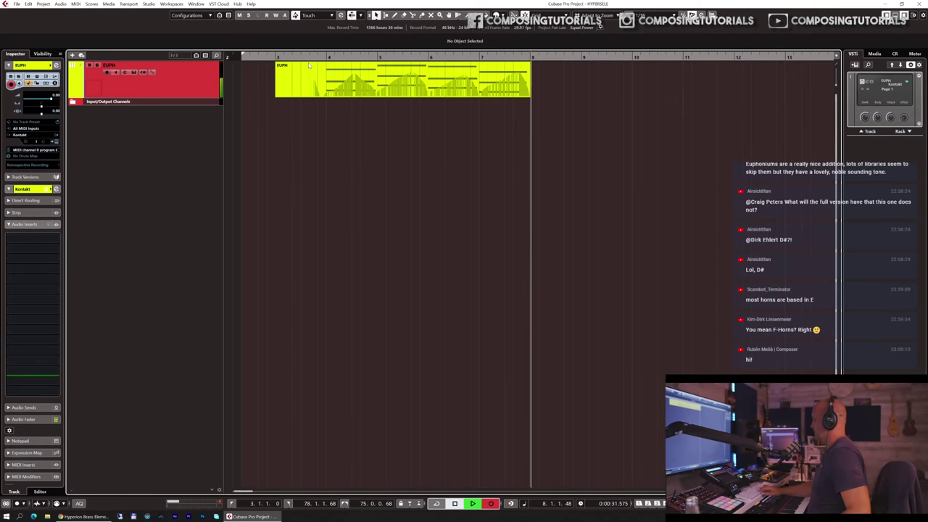
key("space")
- Show the EUPH chord part's CC 1 modulation curve in the key editor and scale the whole curve down
double_click(389, 73)
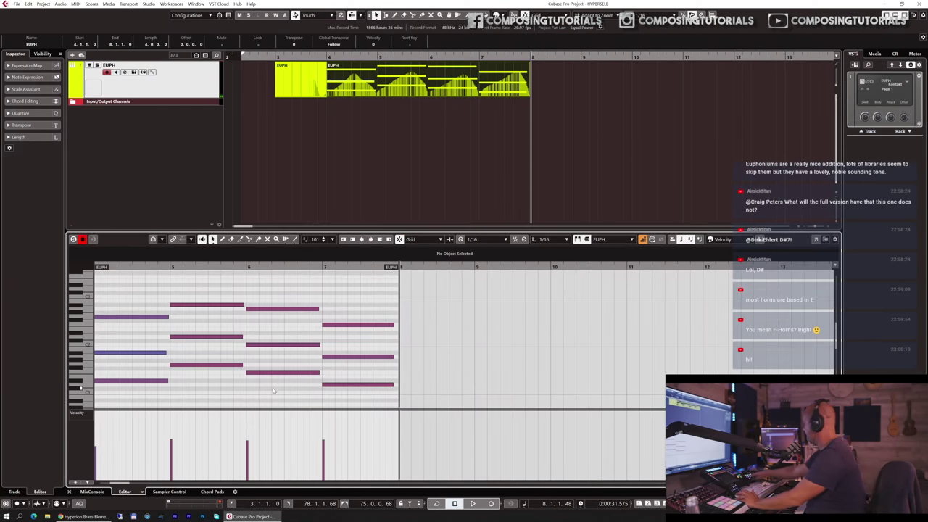
key("ctrl+m")
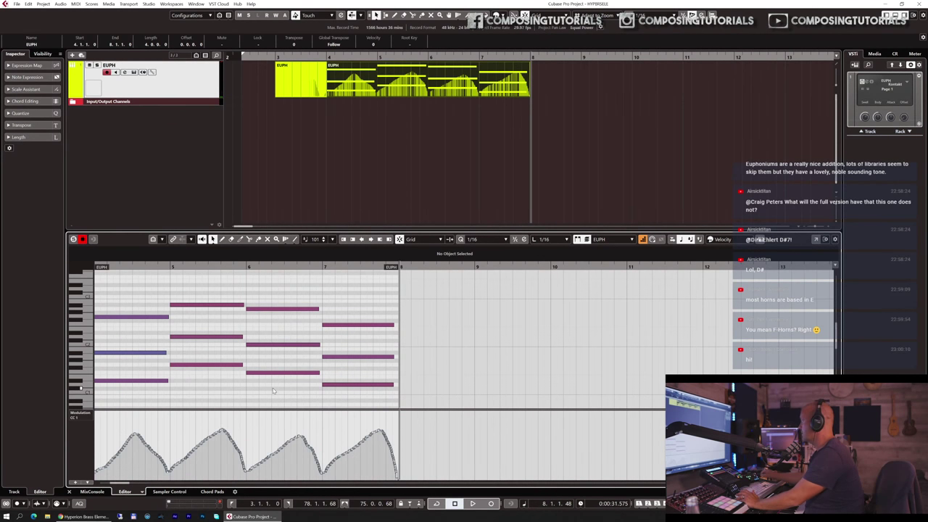
key("ctrl+a")
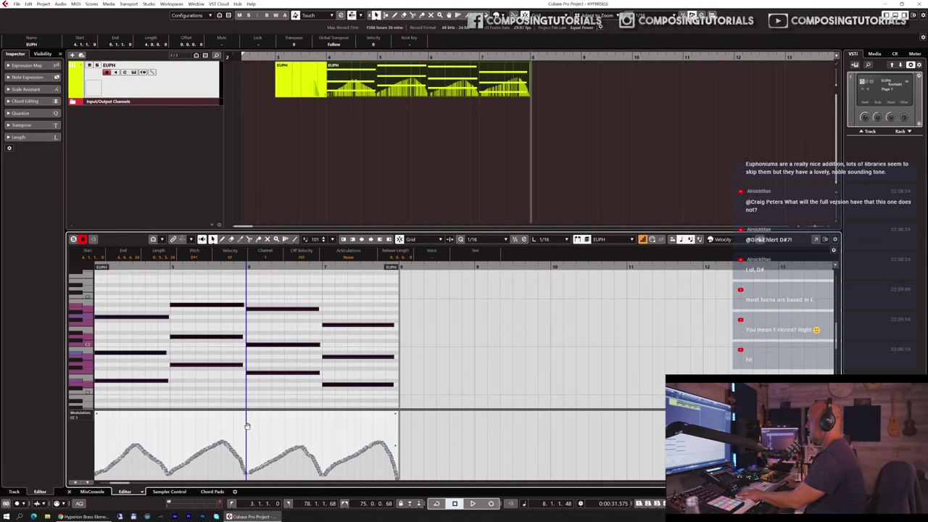
key("ctrl+e")
- Switch to Chrome and share the giveaway post's URL from the Facebook Embedded Posts page in the stream chat
left_click(81, 516)
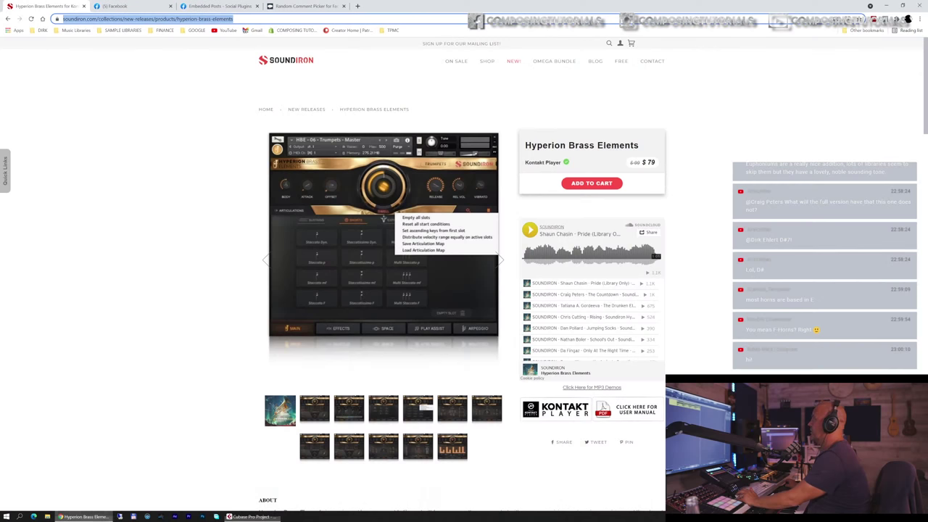
left_click(217, 7)
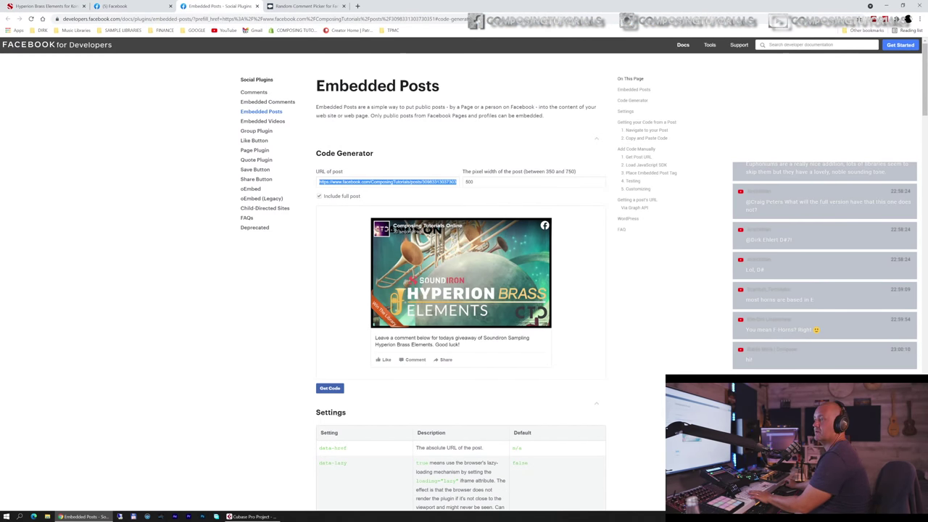
key("alt+Tab")
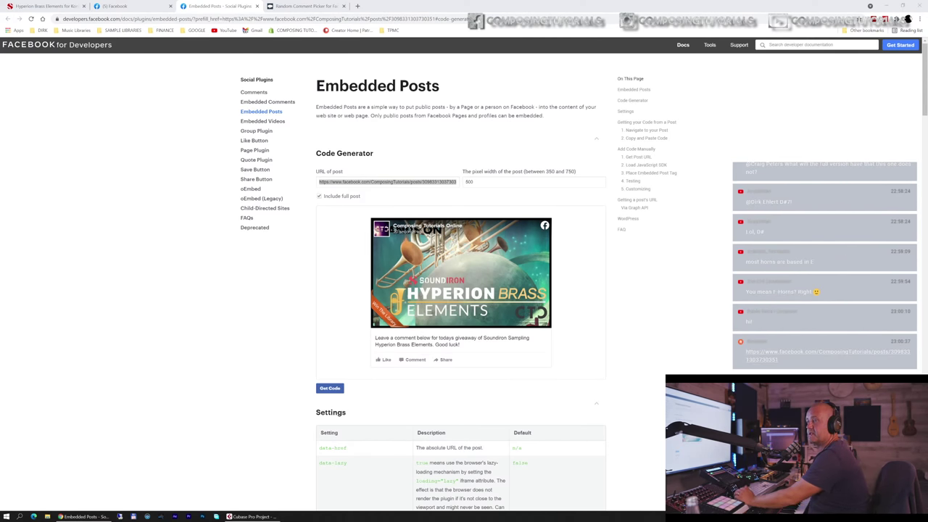
- Try to fetch the giveaway post's comments in Comment Picker with duplicate users filtered, and reload the page
left_click(303, 6)
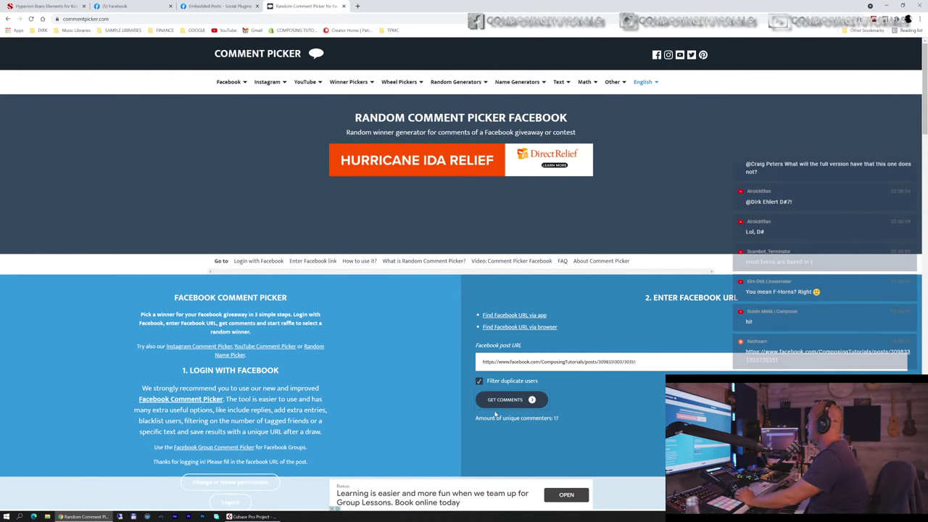
left_click(500, 400)
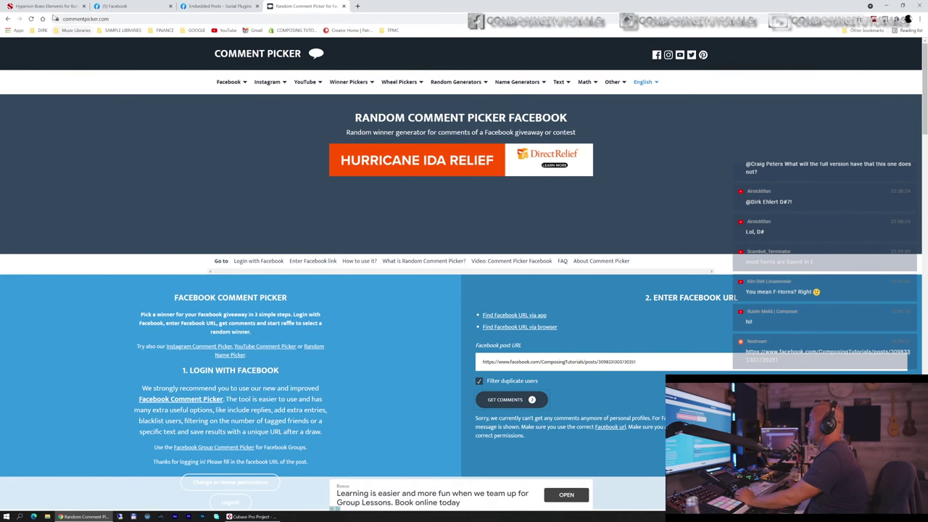
left_click(30, 18)
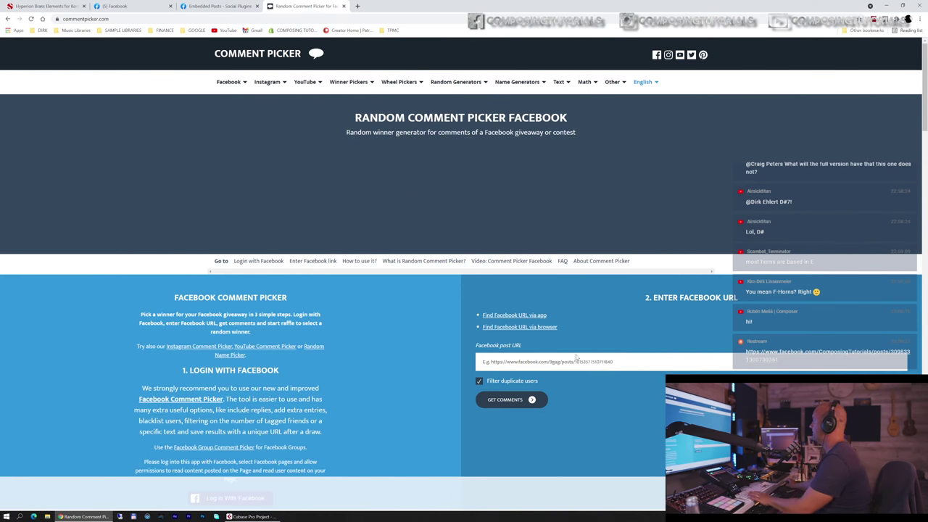
- Request the giveaway post's comments again and start the Facebook login for Comment Picker
left_click(509, 399)
scroll(561, 336, "down", 4)
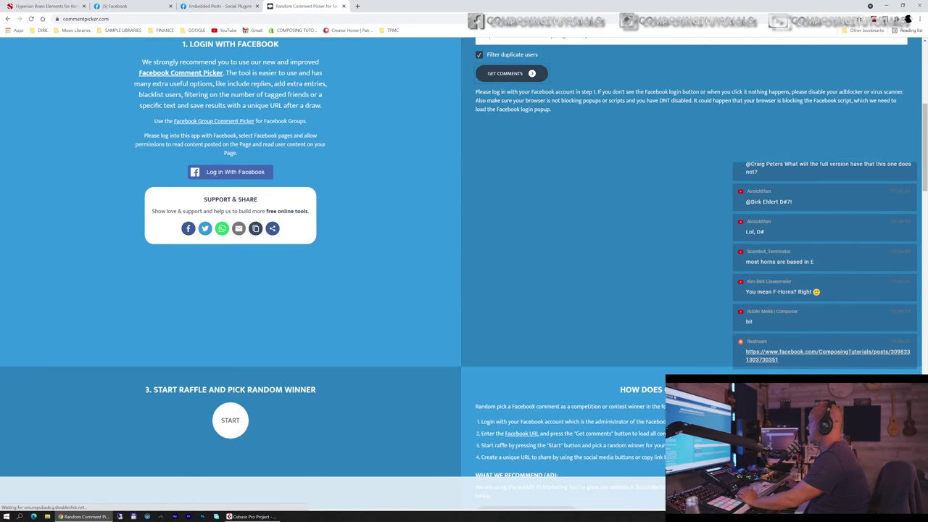
left_click(256, 171)
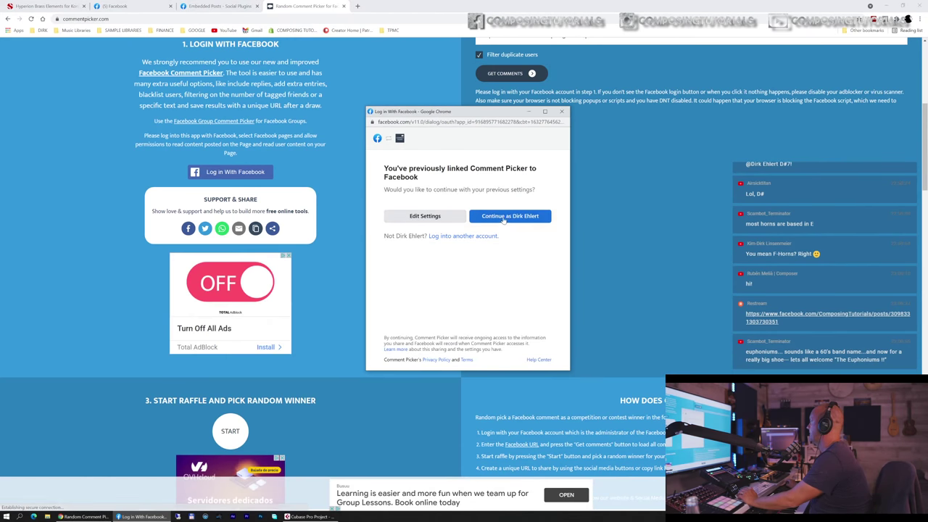
- Authorize Comment Picker with the linked Facebook account and get the comments for the entered giveaway post, filtering duplicate users
left_click(540, 215)
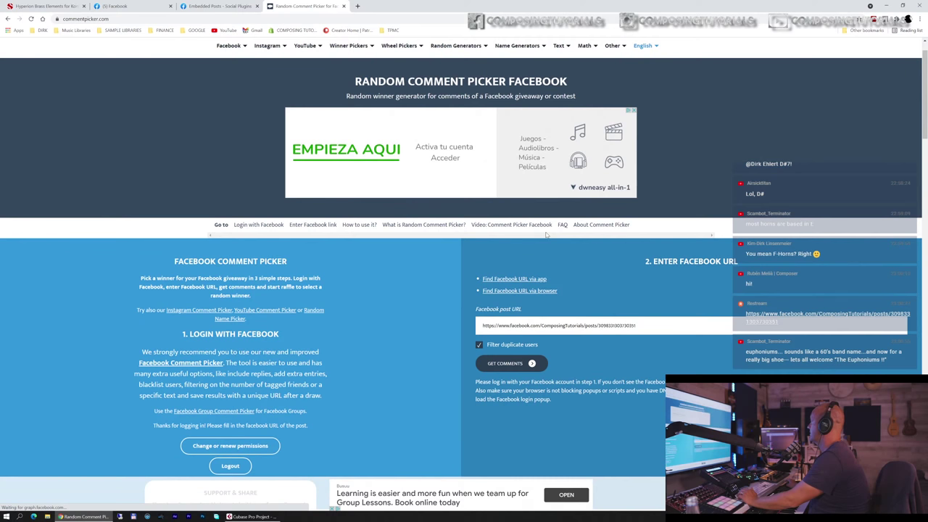
left_click(519, 364)
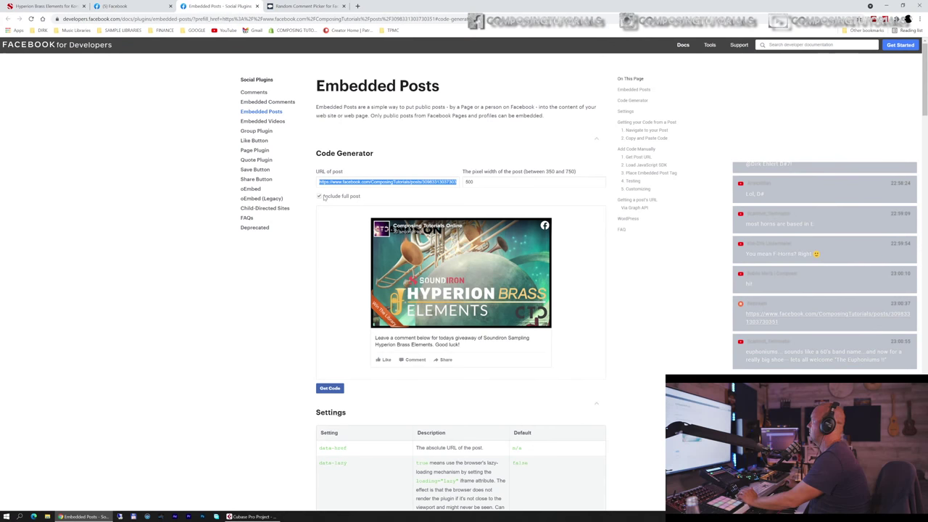
- Switch to Cubase and play back the recorded EUPH part from bar 4
left_click(248, 516)
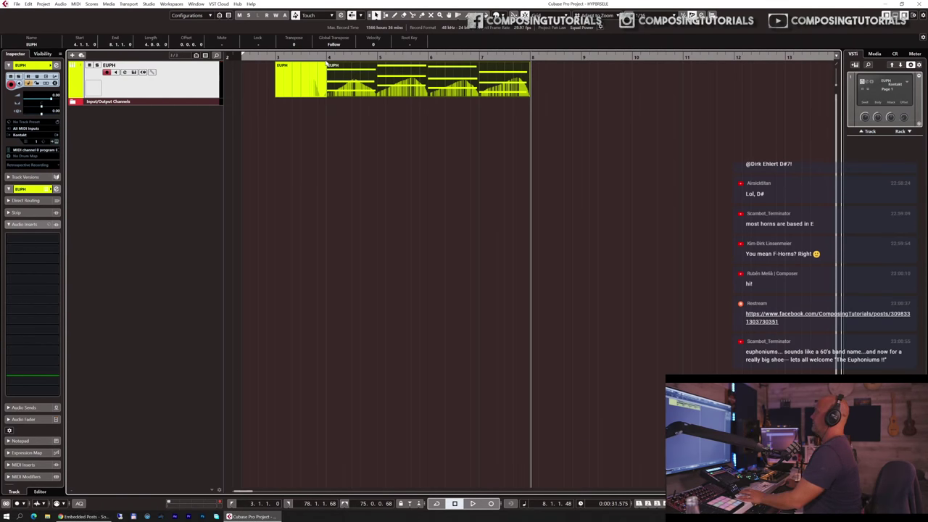
left_click(326, 57)
key("space")
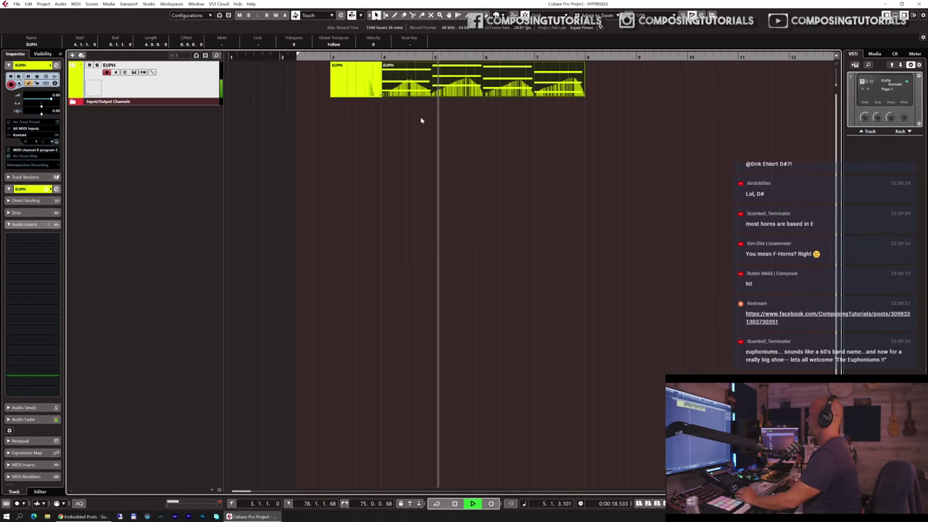
key("space")
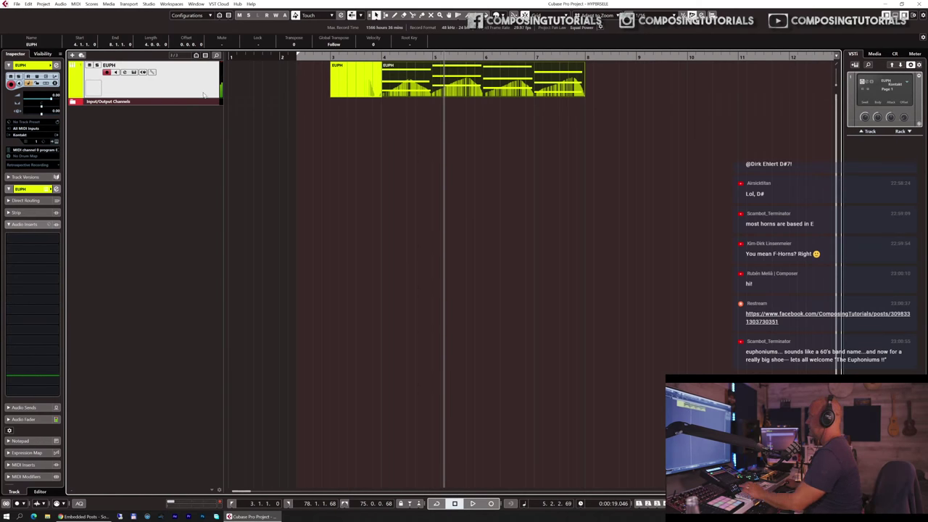
- Duplicate the EUPH track and delete all MIDI parts from the copy
key("ctrl+shift+d")
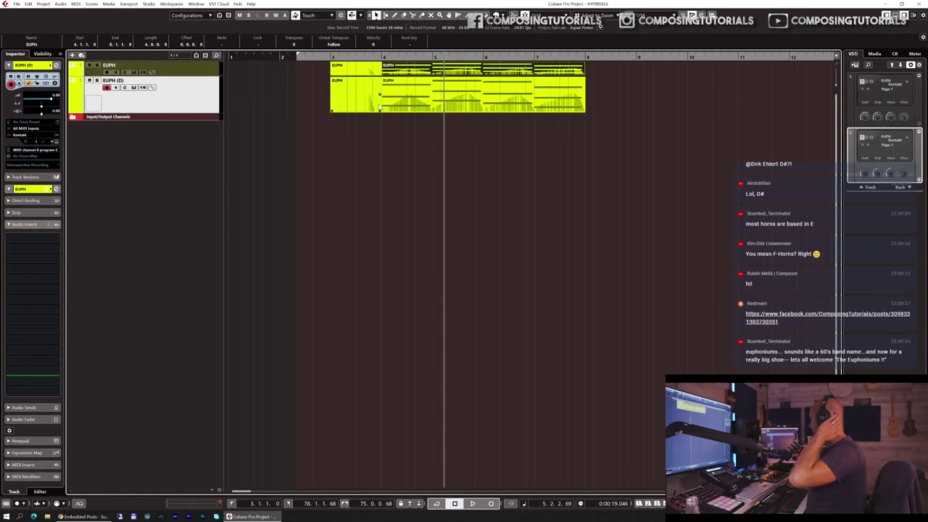
left_click_drag(610, 97, 283, 104)
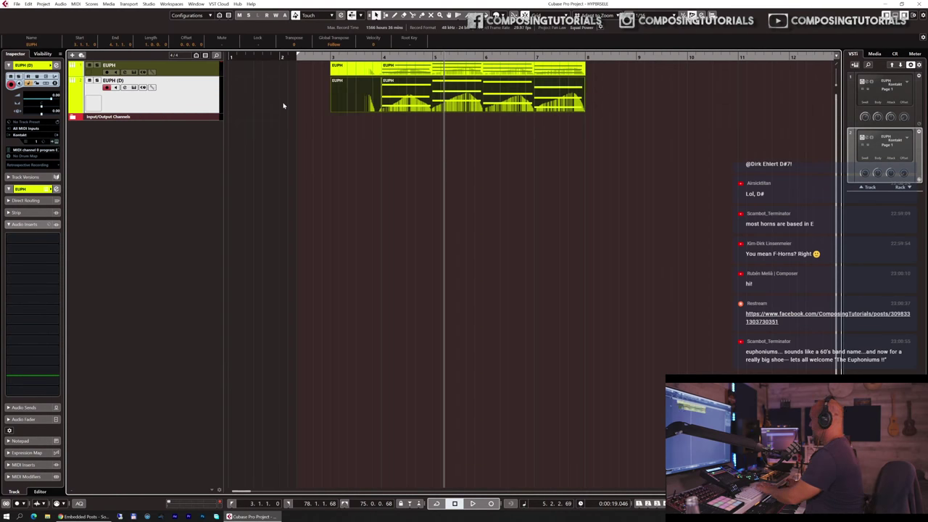
key("Delete")
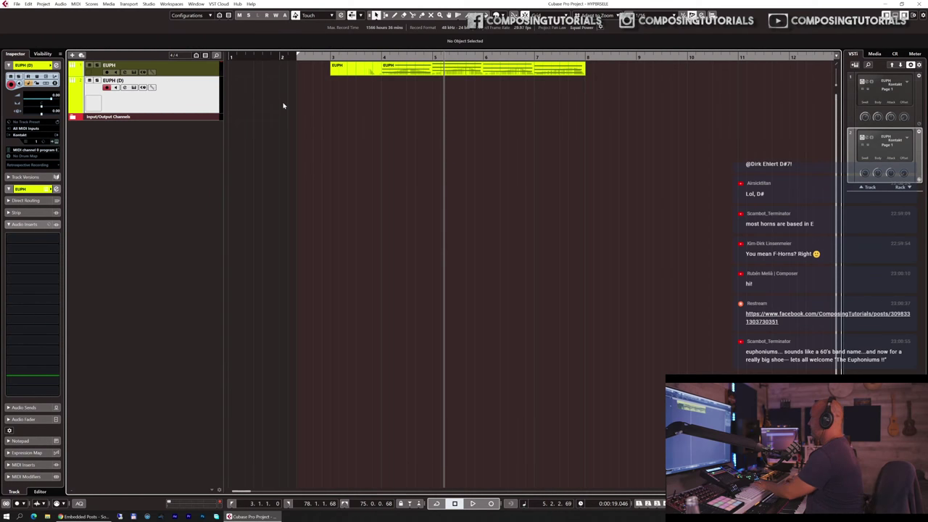
- Open Kontakt on the duplicated track and replace its euphonium patch with HBE - 01 - Tubas - Master
left_click(206, 102)
left_click(144, 111)
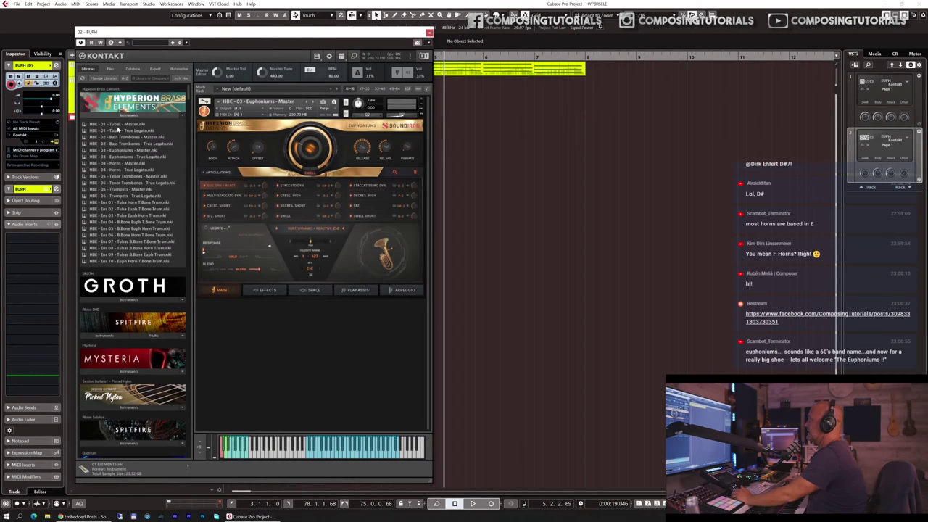
left_click_drag(116, 125, 247, 137)
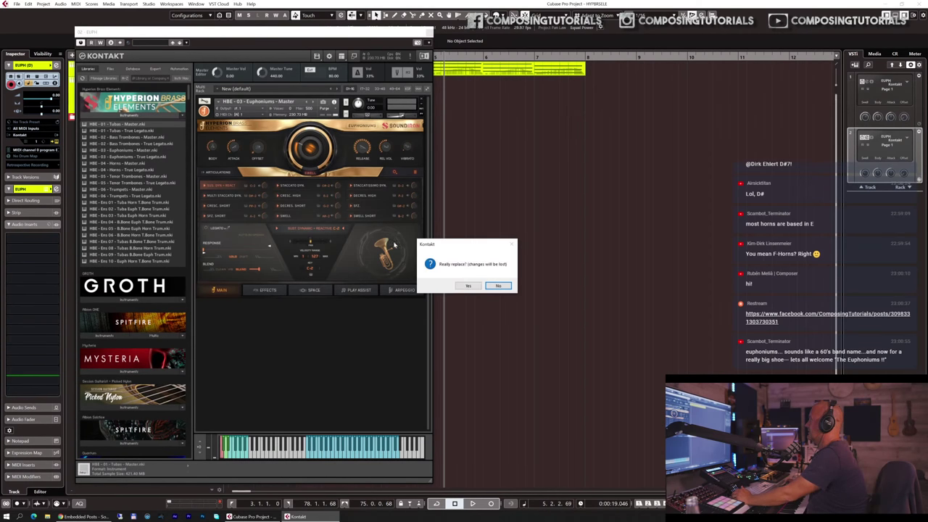
left_click(468, 285)
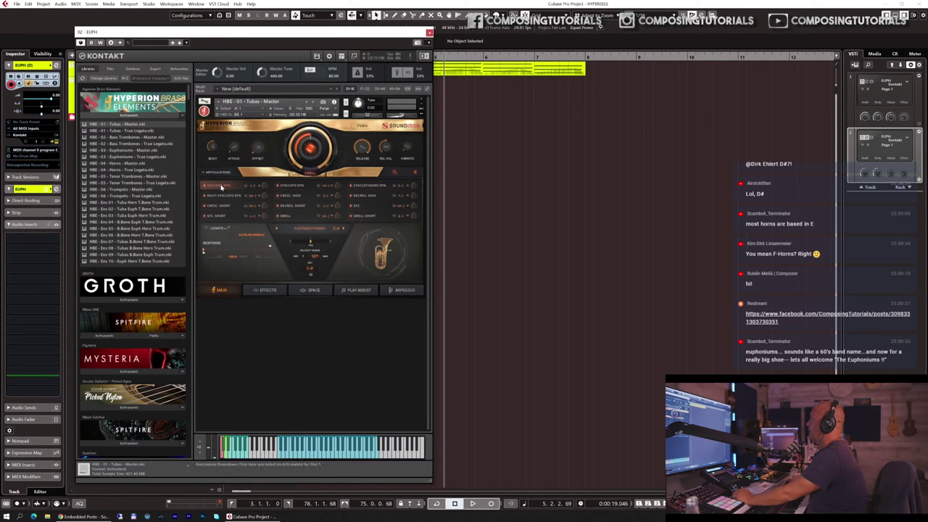
- Examine the Tubas Master patch's slot articulation choices, articulation map options, and the sustain and short articulations in the selector
left_click(222, 187)
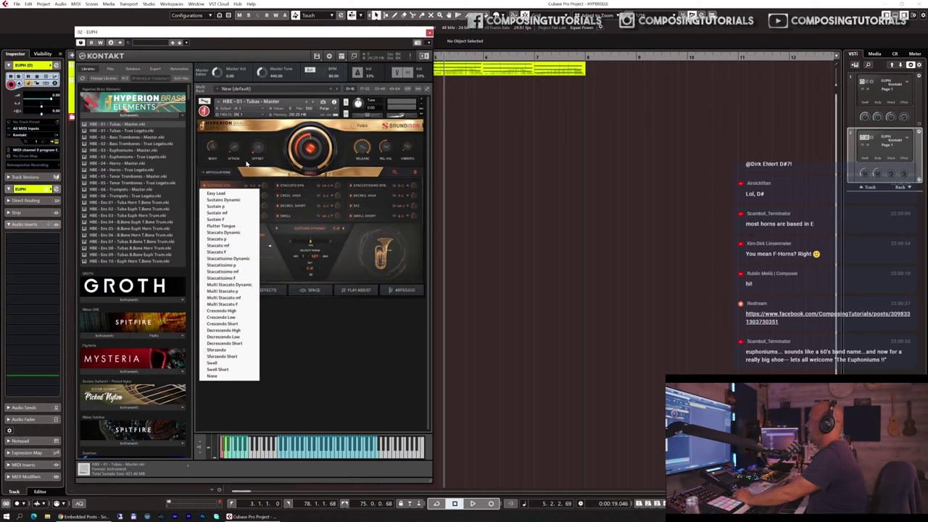
left_click(227, 173)
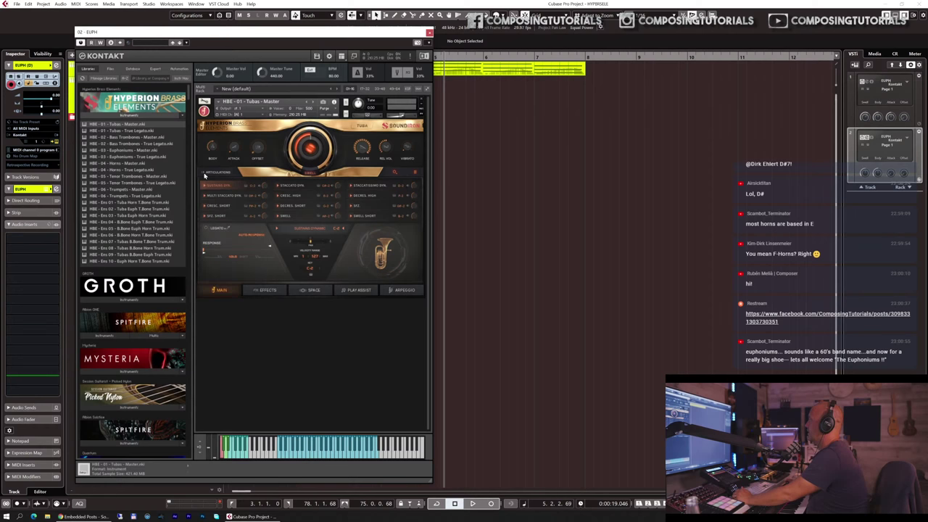
left_click(414, 173)
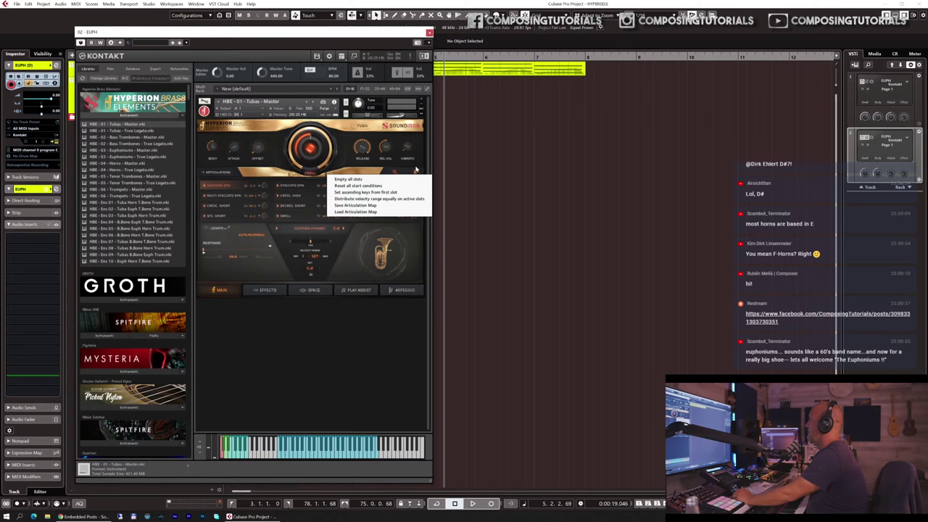
left_click(411, 161)
left_click(395, 173)
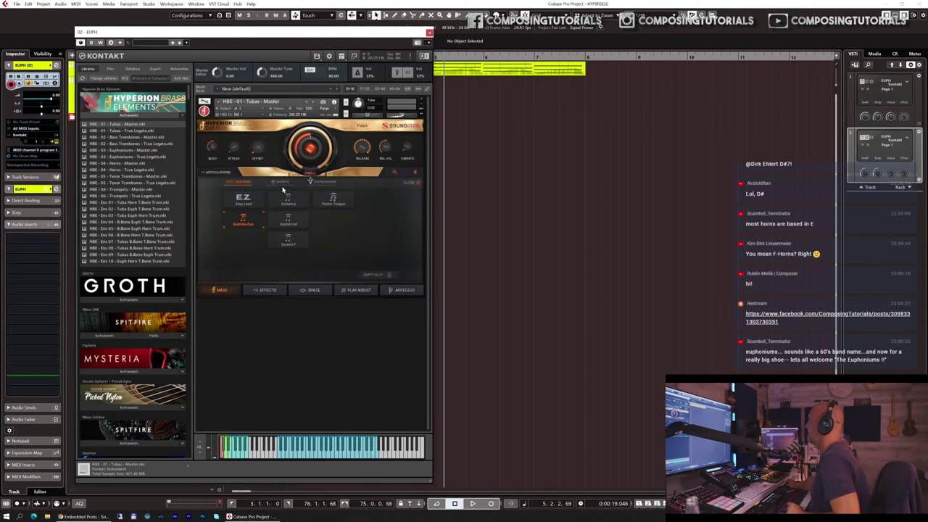
left_click(281, 182)
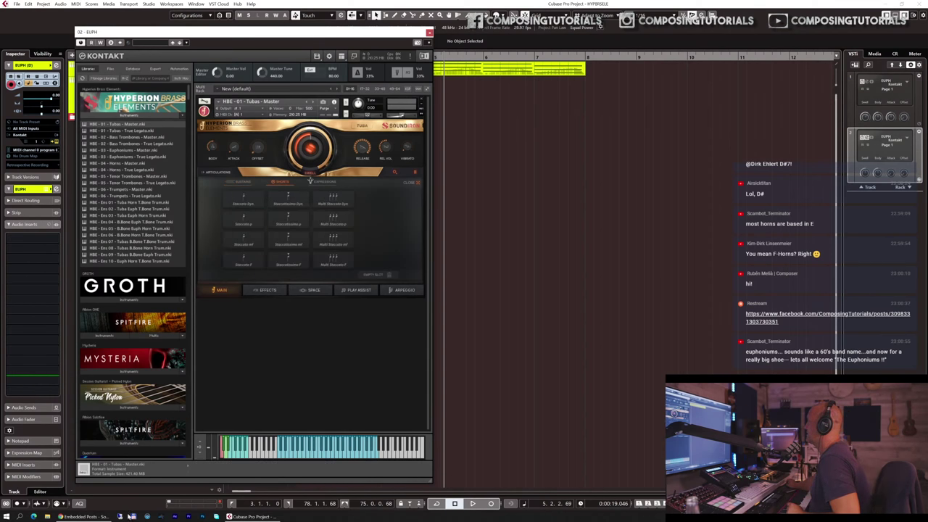
- Switch to the browser to check the Hyperion Brass Elements product page, and return to Cubase
left_click(84, 516)
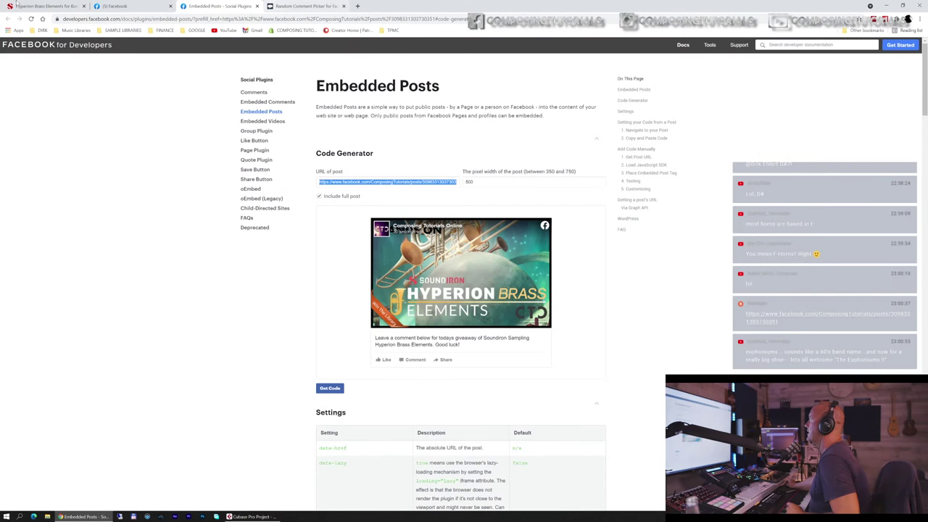
key("ctrl+1")
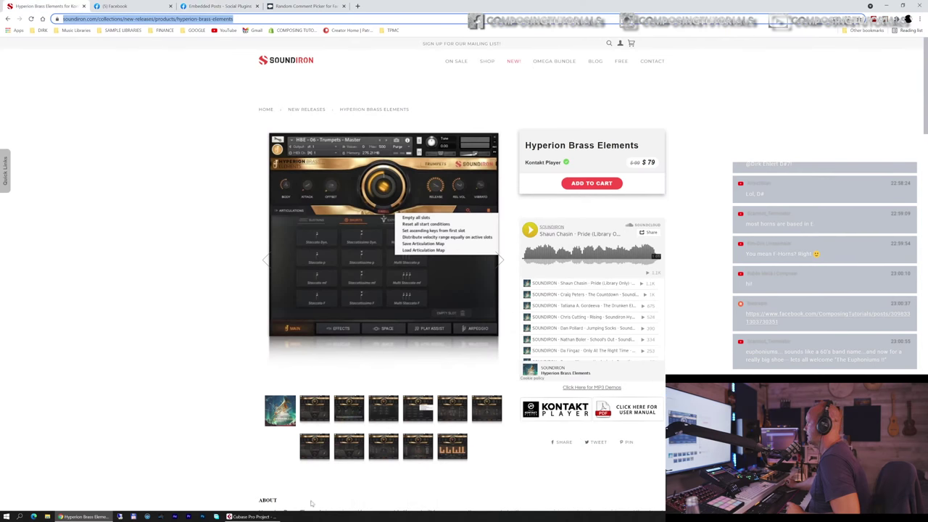
left_click(250, 516)
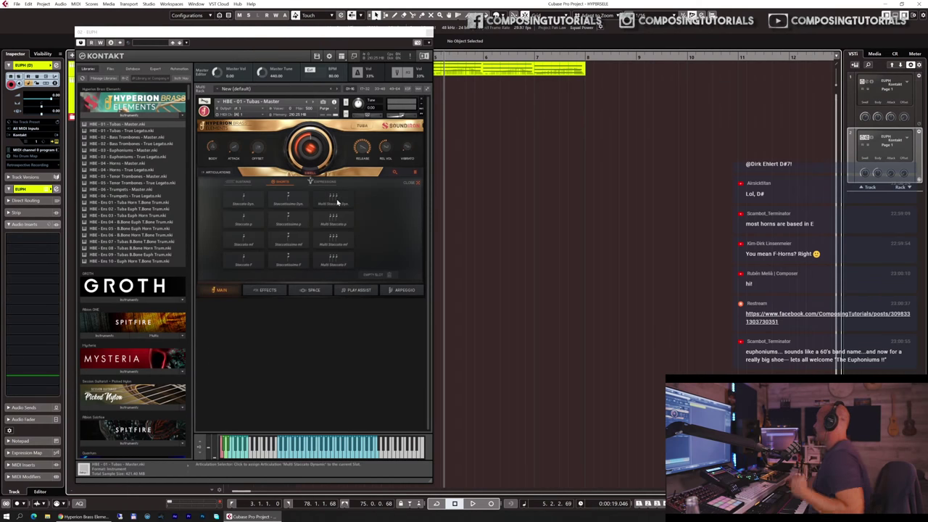
- Review the tuba's expression, short and sustain articulations, and close the articulation selector
left_click(318, 183)
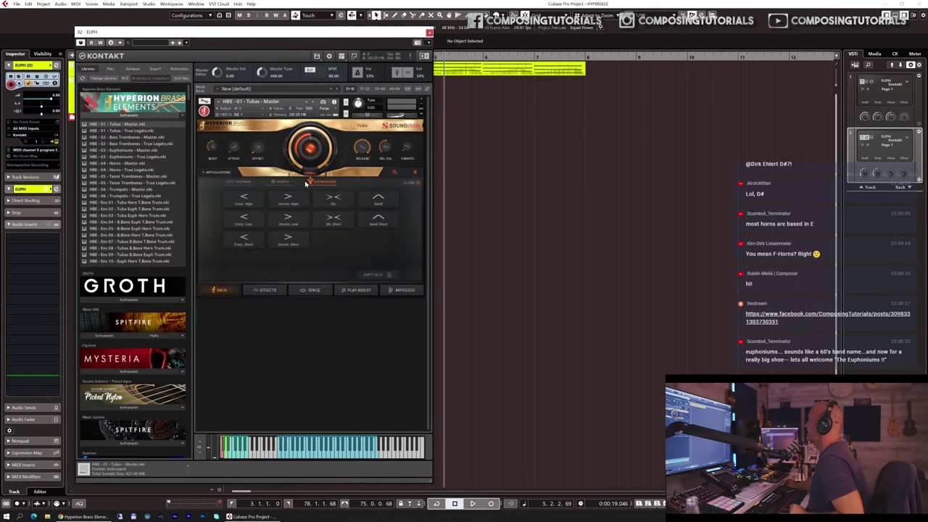
left_click(283, 182)
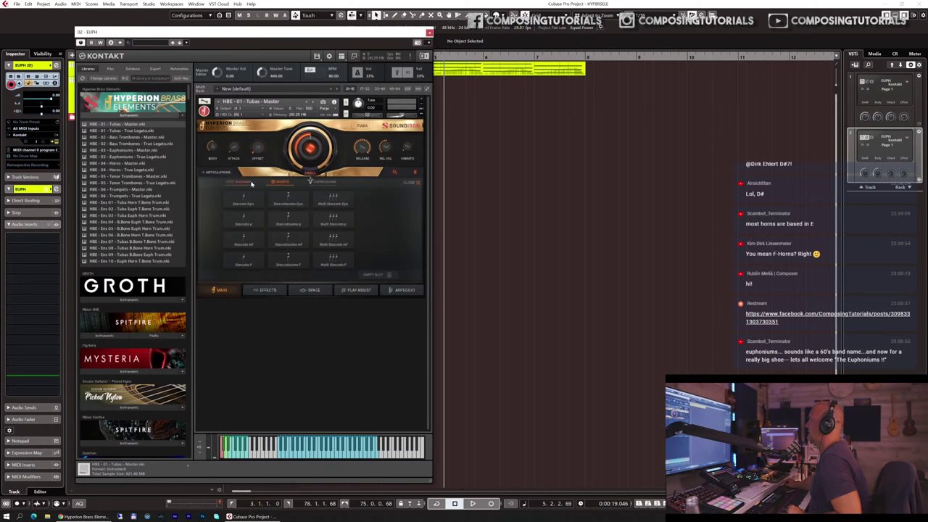
left_click(252, 183)
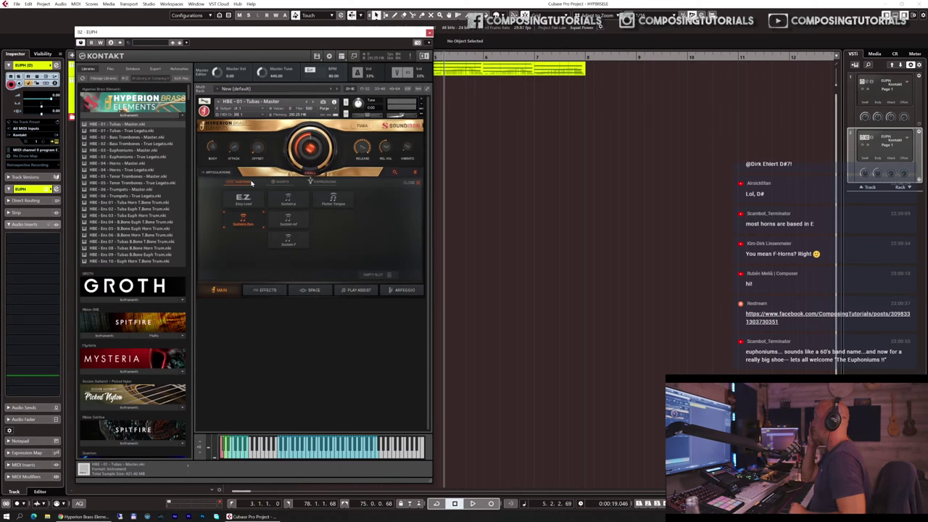
left_click(416, 183)
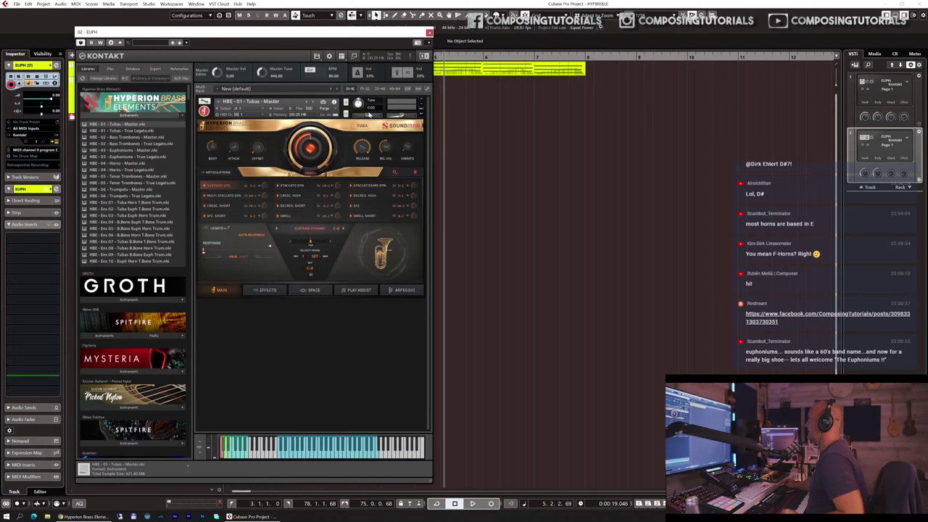
- Replace the loaded Tubas Master patch with HBE - 01 - Tubas - True Legato
left_click_drag(396, 34, 483, 58)
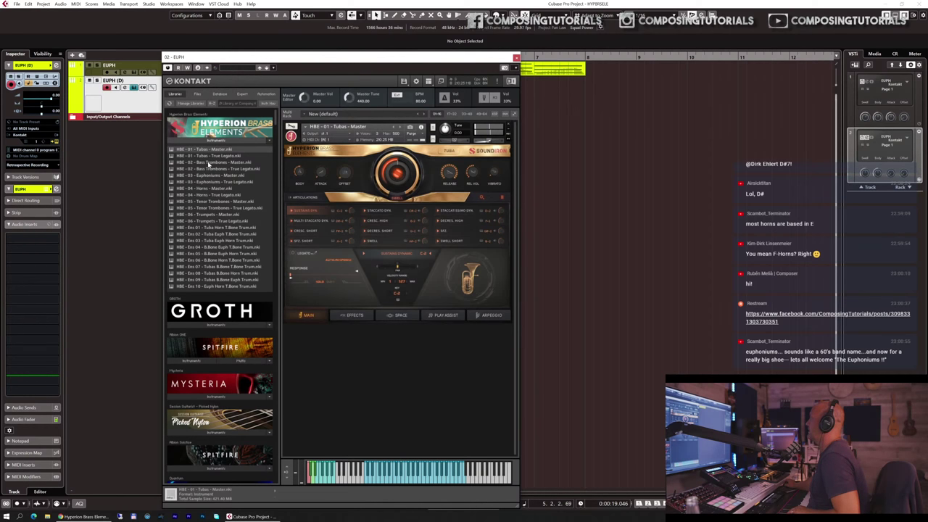
left_click_drag(207, 158, 345, 175)
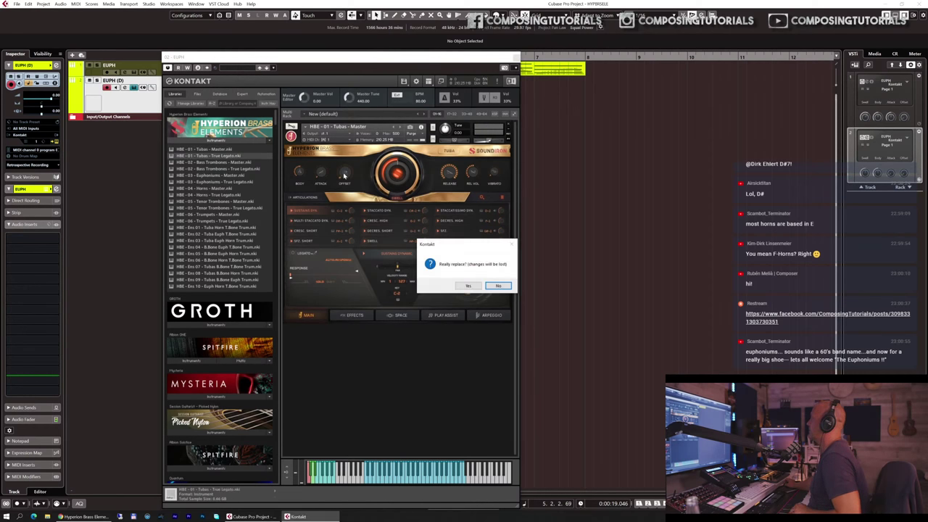
left_click(468, 285)
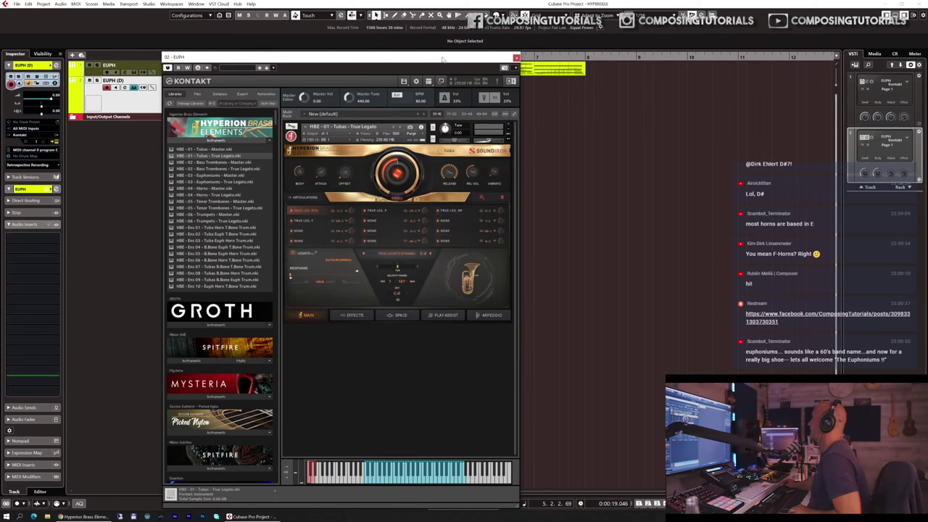
- Play the EUPH part briefly from bar 4, and inspect its notes and modulation in the Key Editor with Kontakt closed
left_click_drag(442, 58, 432, 168)
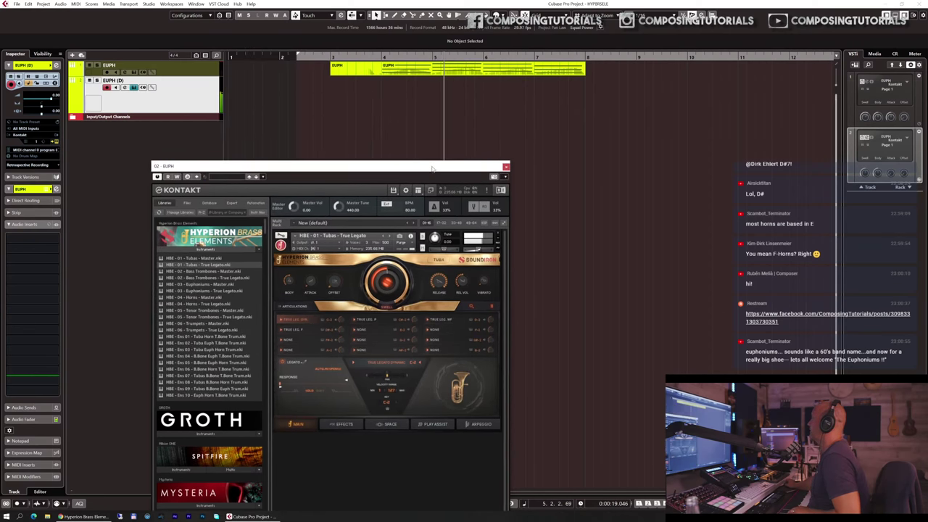
left_click(381, 57)
key("space")
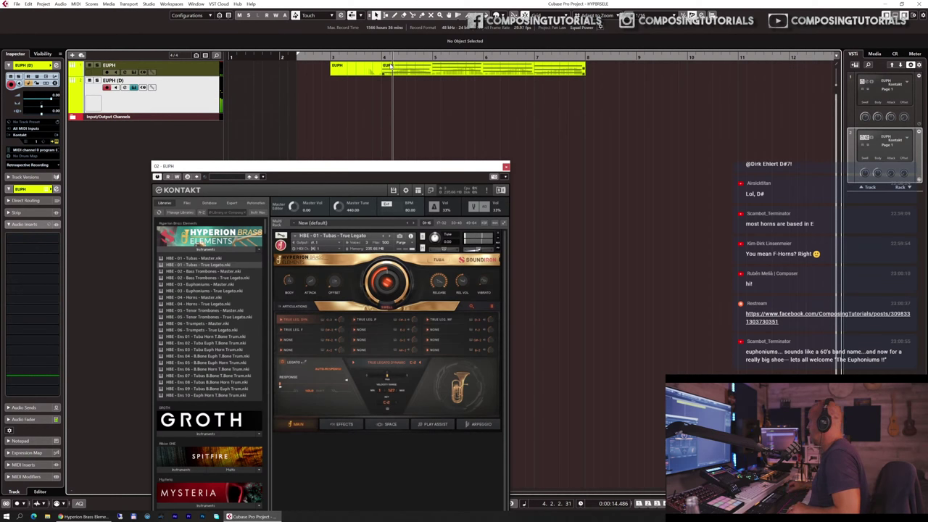
left_click(433, 67)
double_click(433, 66)
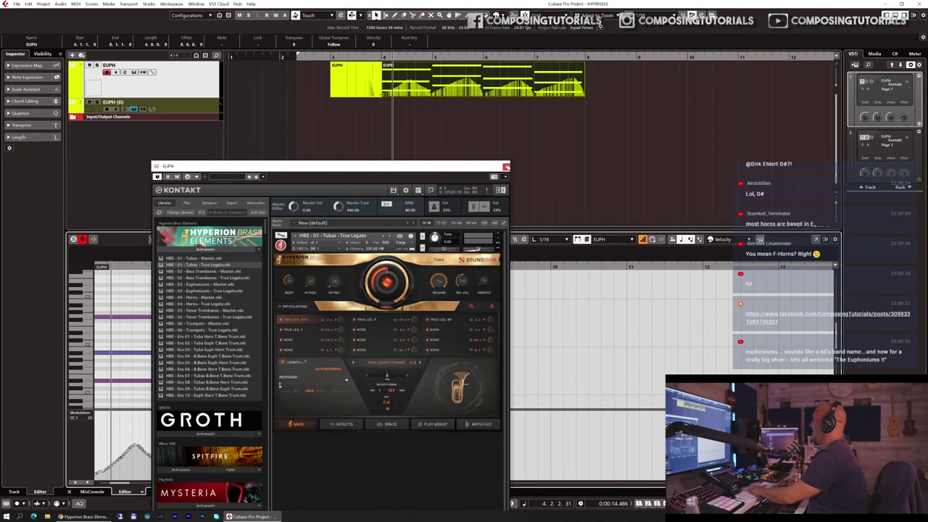
left_click(506, 167)
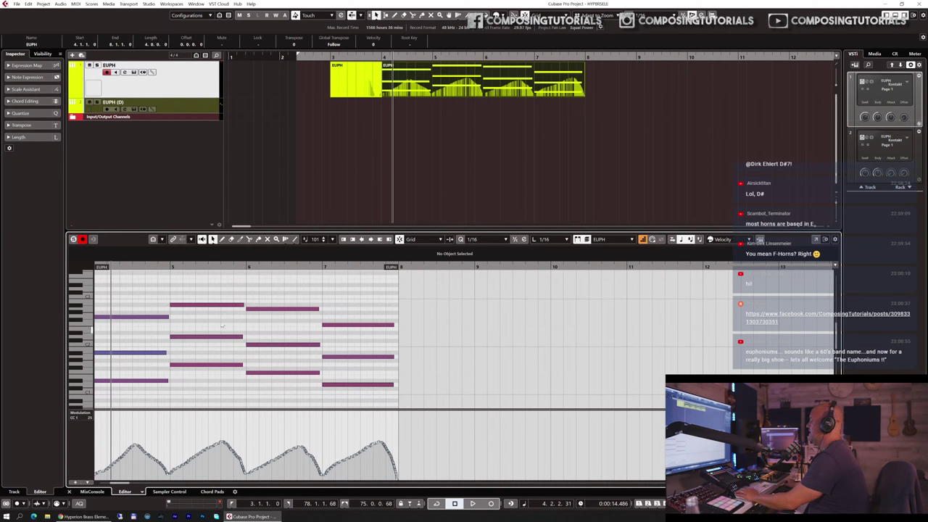
key("ctrl+e")
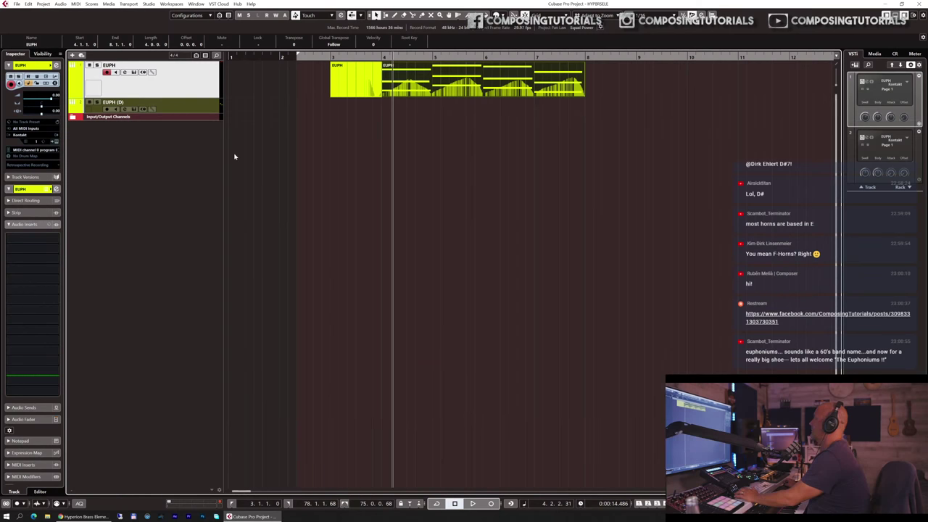
- Rename the duplicated EUPH track as TUBA LEG
left_click(180, 106)
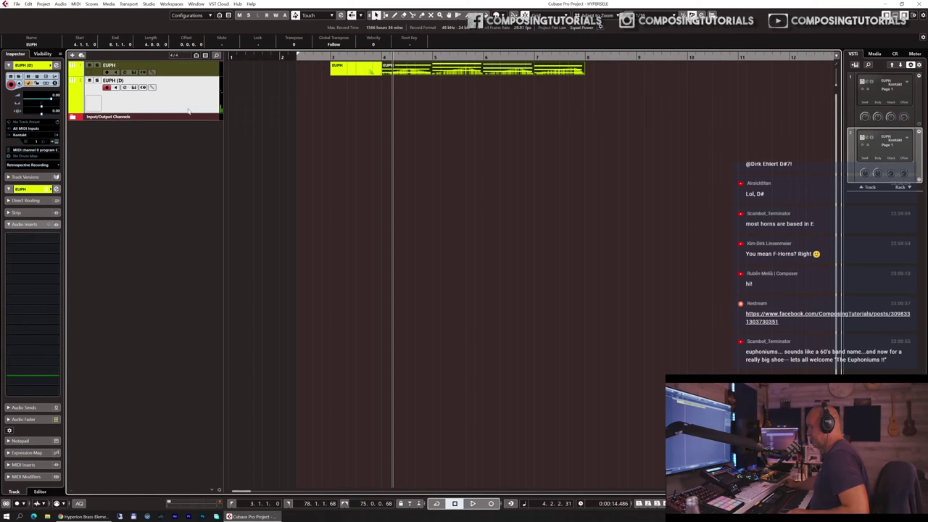
double_click(115, 79)
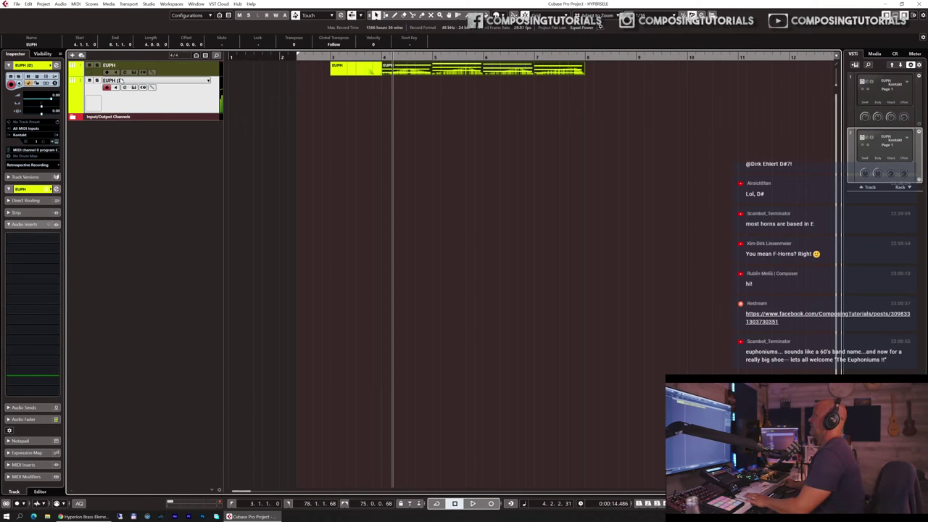
type("TUBA LEG")
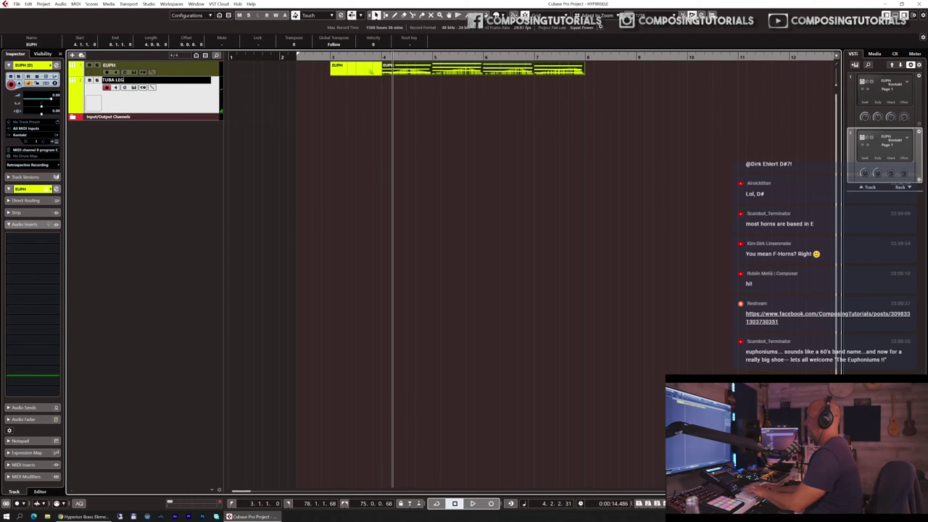
key("Return")
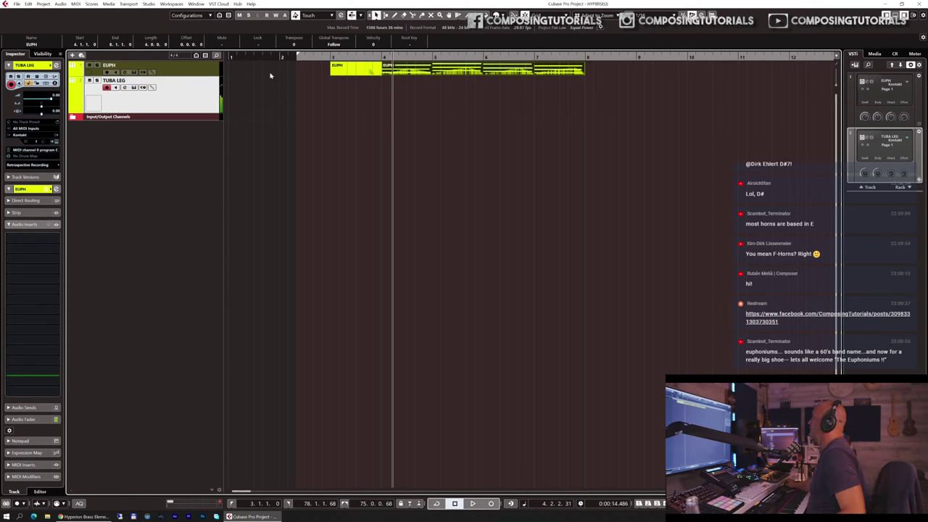
- Record a tuba legato line on the TUBA LEG track from bar 3, stopping after the existing EUPH part ends
left_click(330, 58)
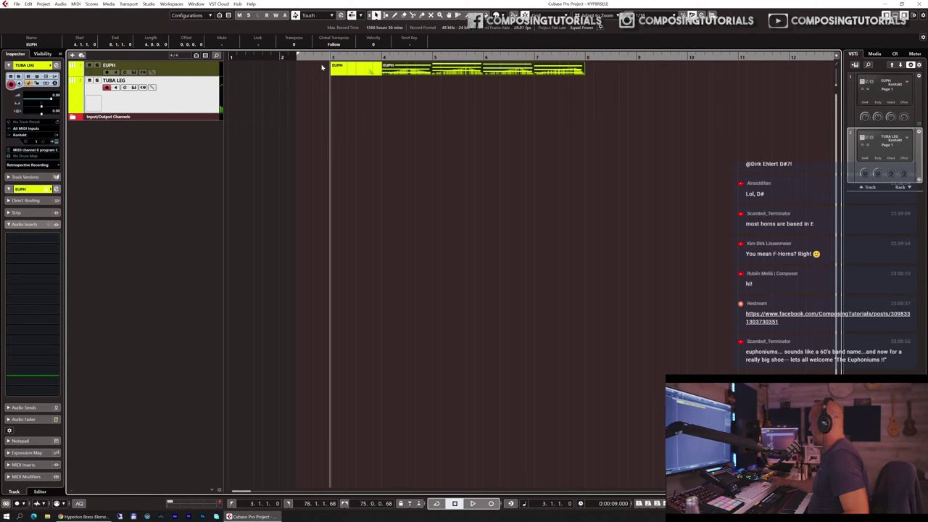
key("KP_Multiply")
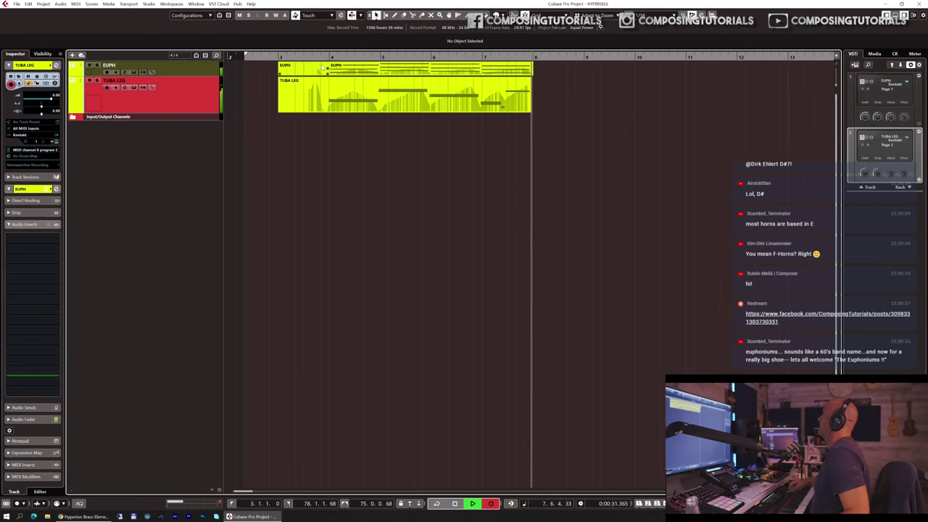
key("space")
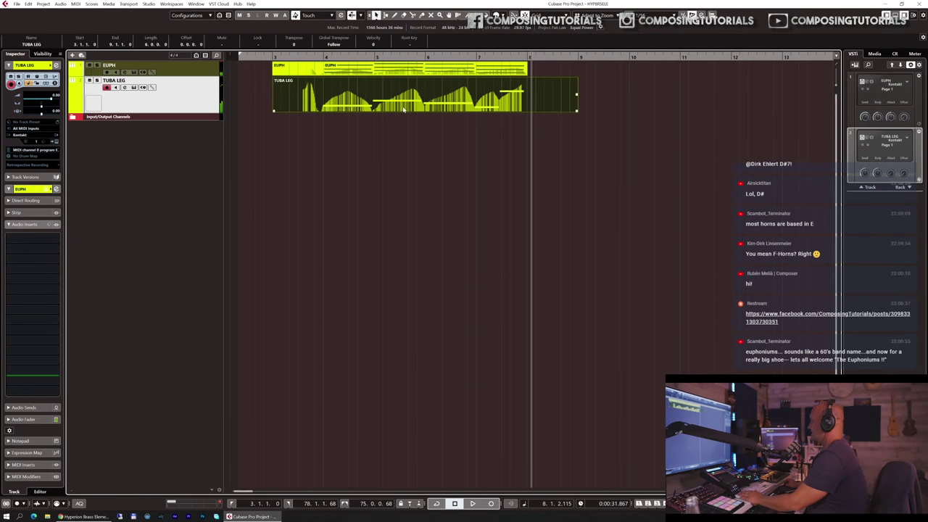
- Review the Space reverb and positioning settings of the TUBA LEG and EUPH Kontakt instruments
key("ctrl+e")
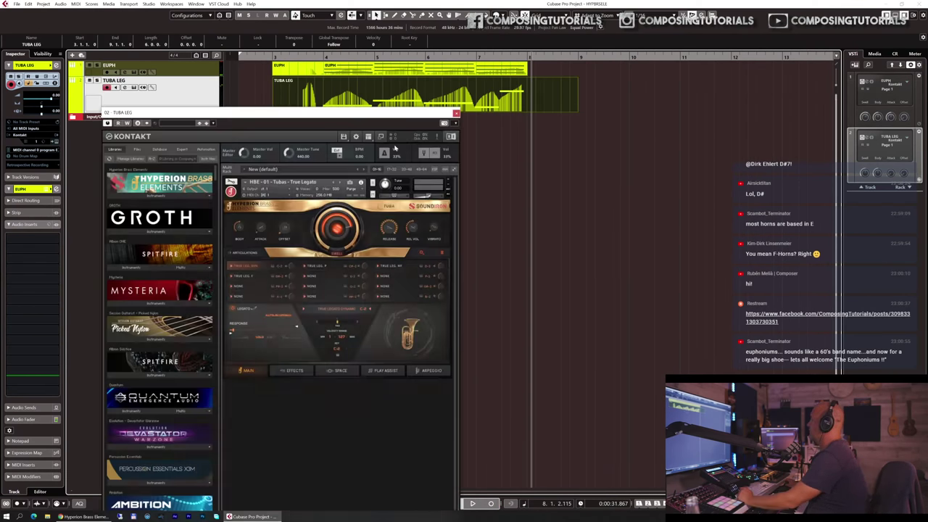
left_click(338, 371)
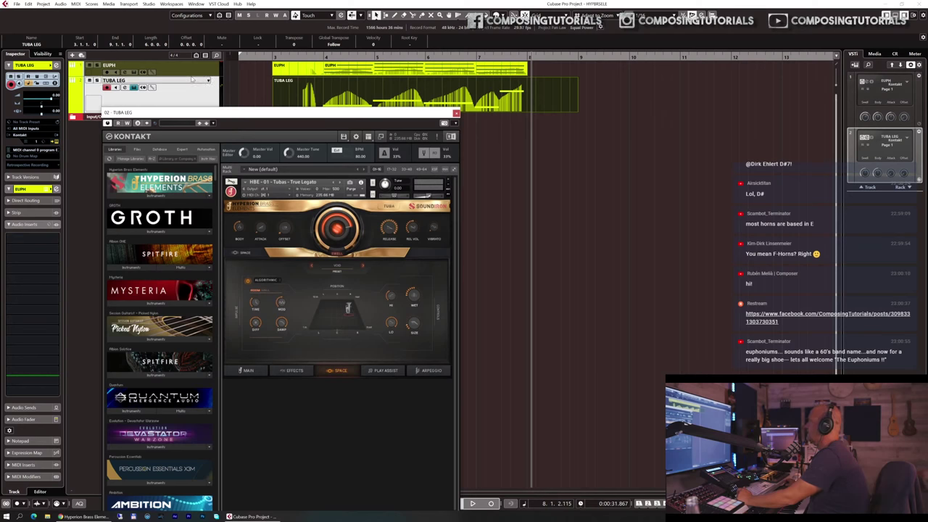
left_click(456, 114)
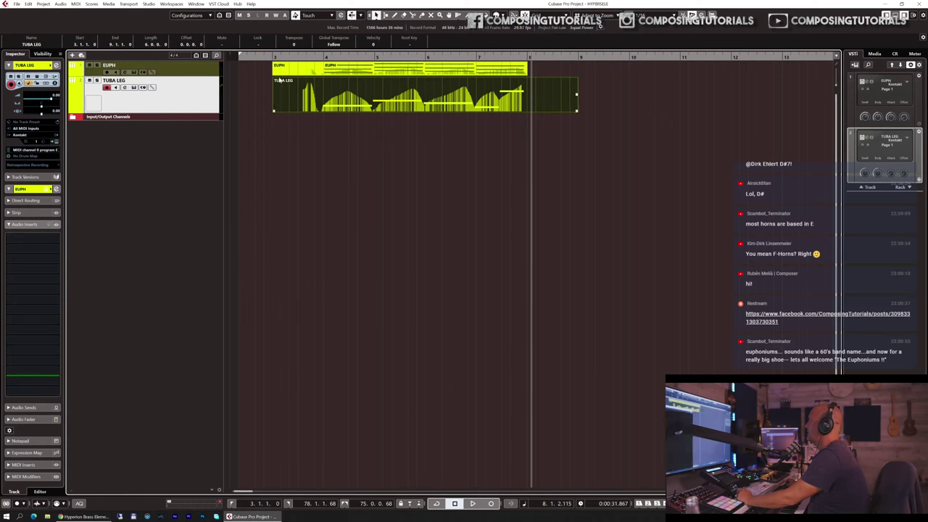
left_click(208, 71)
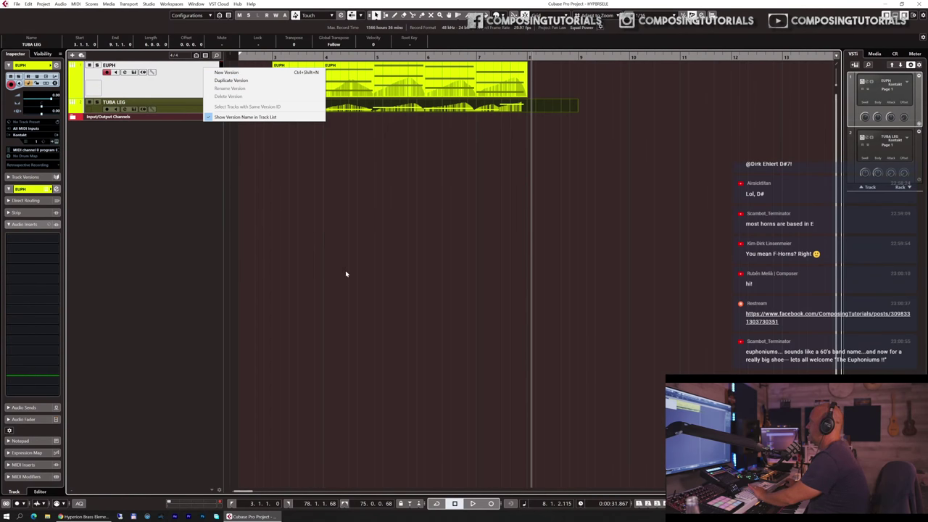
left_click(190, 74)
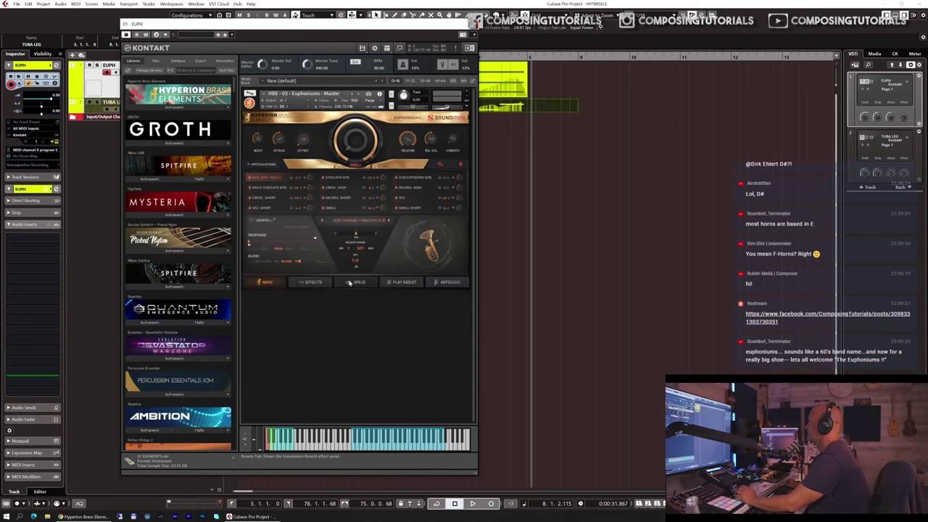
left_click(342, 282)
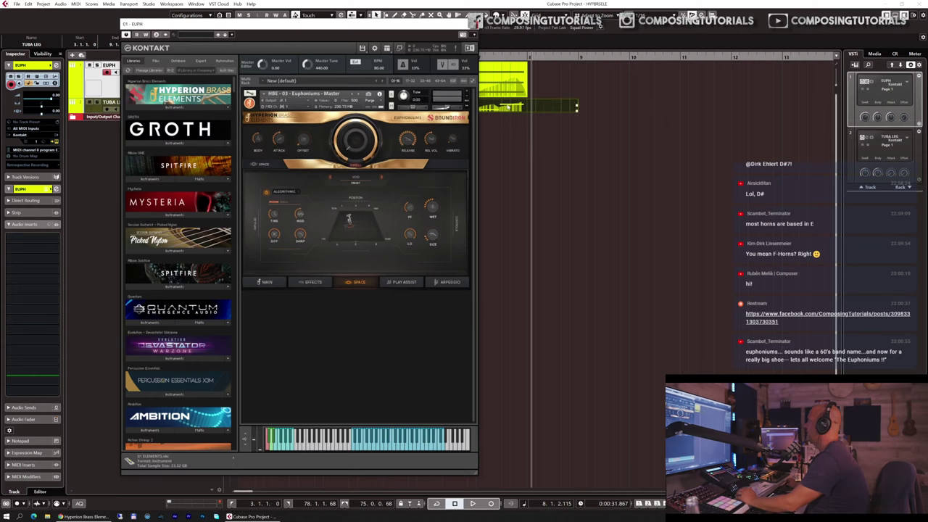
key("Escape")
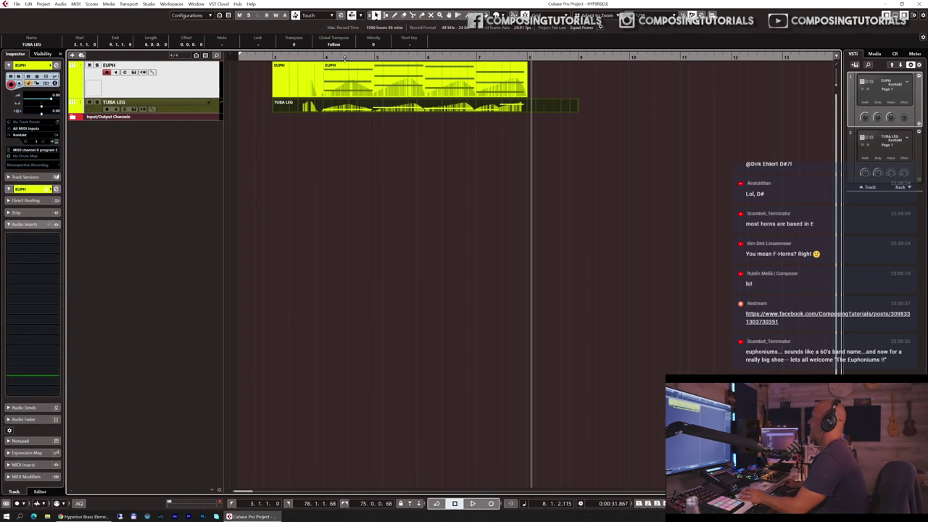
- Split the TUBA LEG part at bar 4 and delete the lead-in parts in bar 3 on both tracks
double_click(323, 56)
scroll(325, 82, "left", 2)
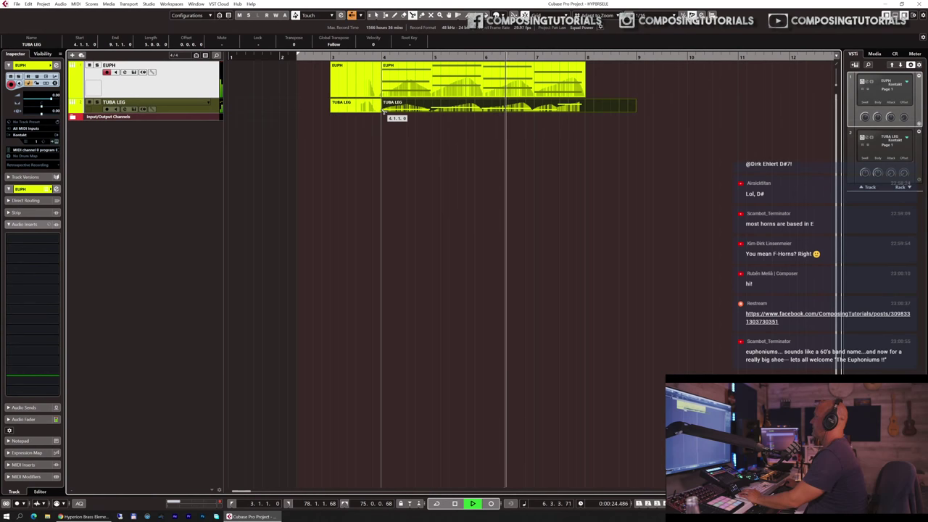
left_click_drag(362, 127, 355, 76)
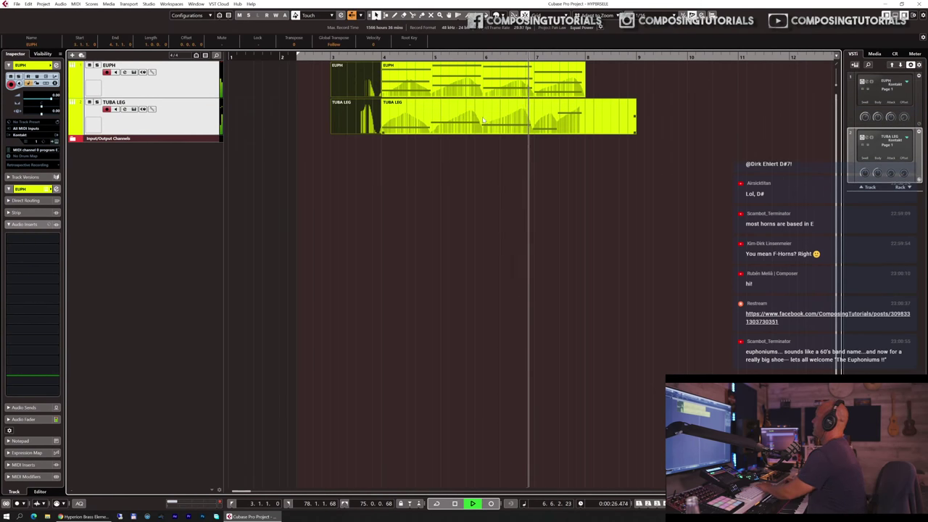
key("Delete")
- Split the TUBA LEG part at bar 8, stop playback, and delete the empty tail
left_click(583, 106)
left_click(587, 100, "alt")
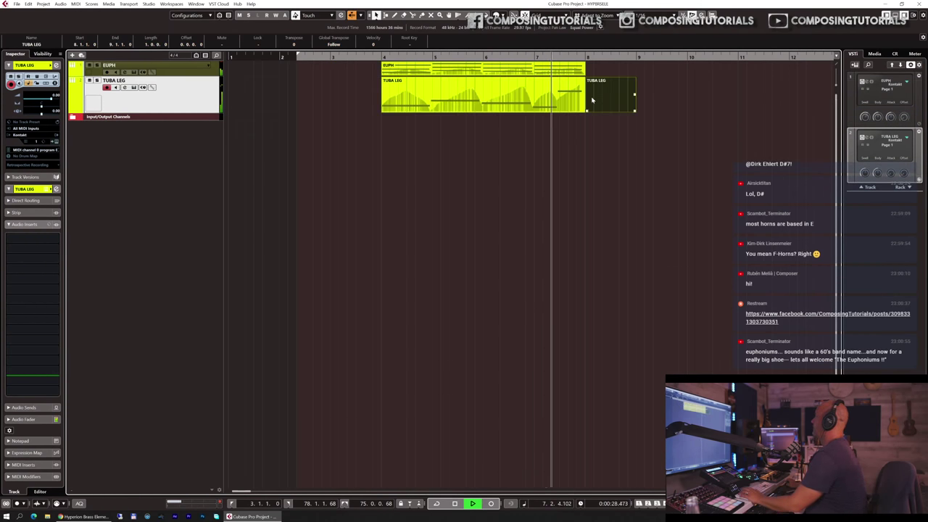
key("space")
key("Delete")
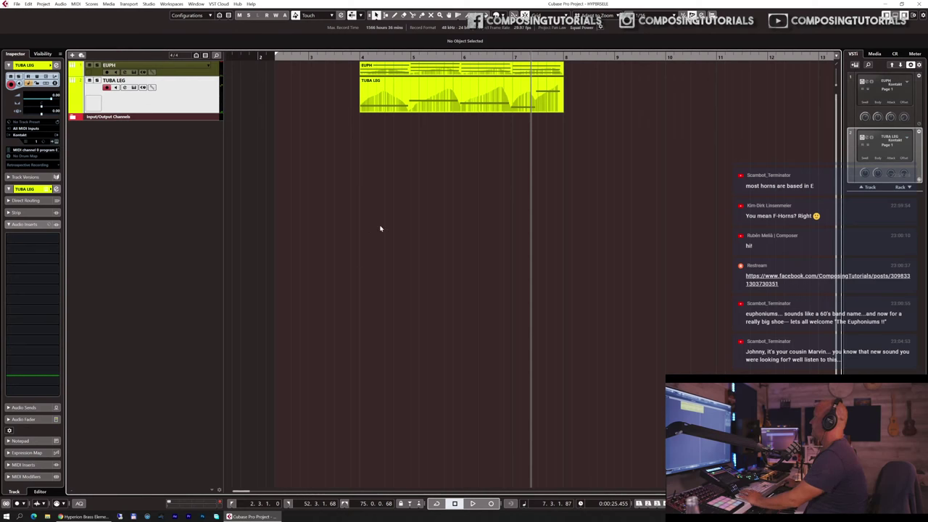
- Move the EUPH and TUBA LEG parts together to start at bar 3, and play them back
left_click_drag(392, 220, 468, 67)
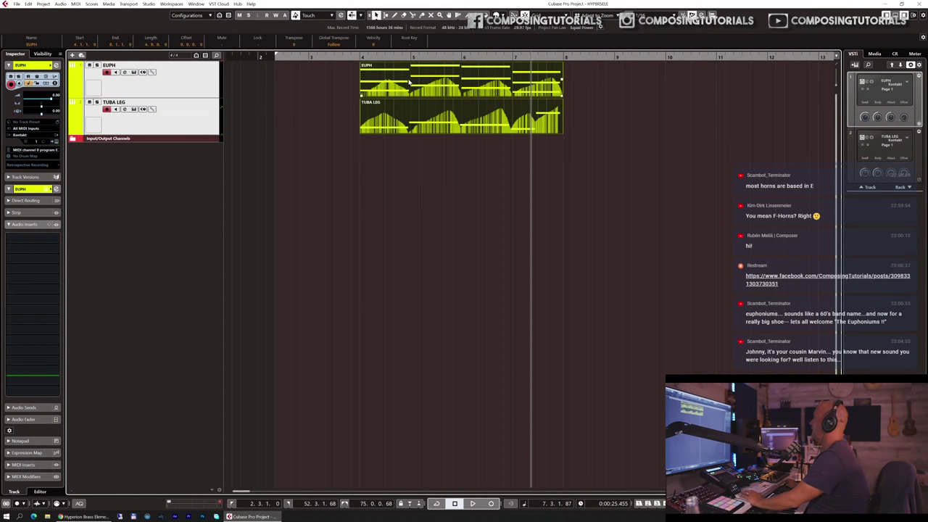
left_click_drag(409, 83, 351, 72)
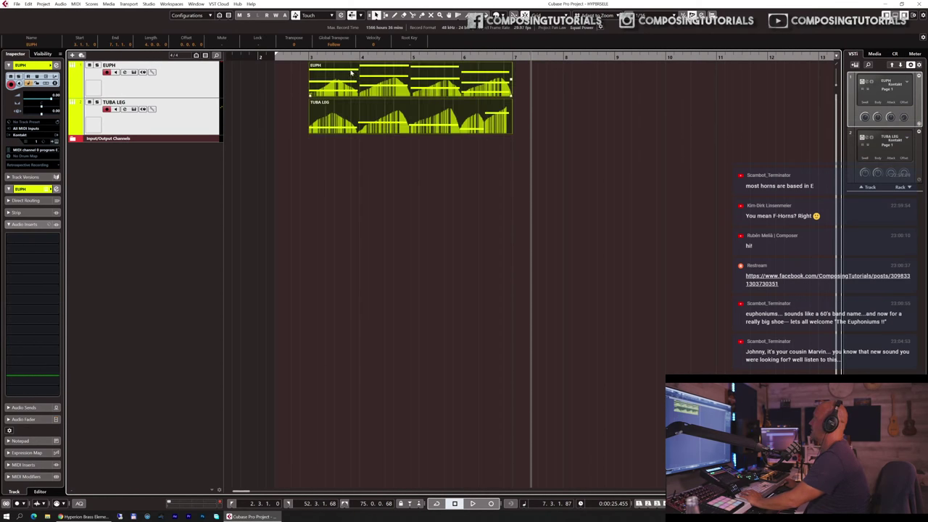
key("space")
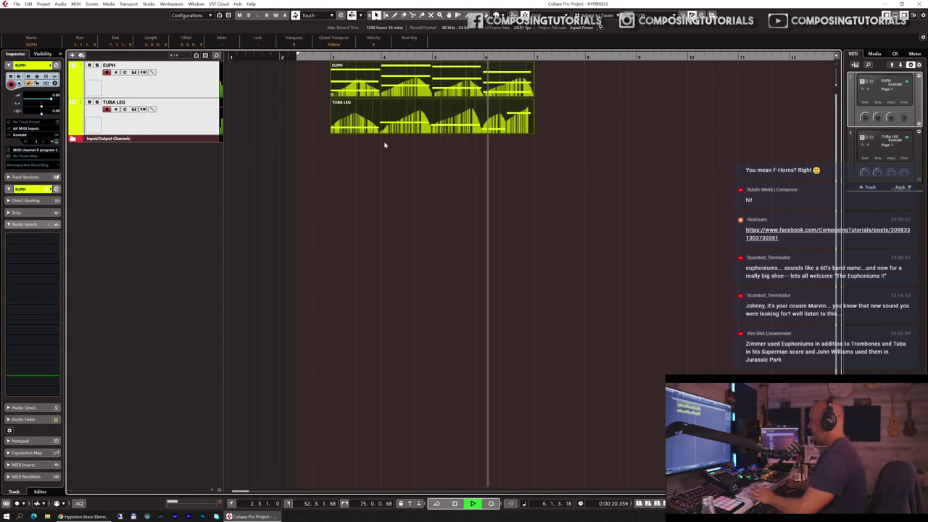
key("space")
- Duplicate the EUPH and TUBA LEG parts so the copies start at bar 7
left_click(168, 128)
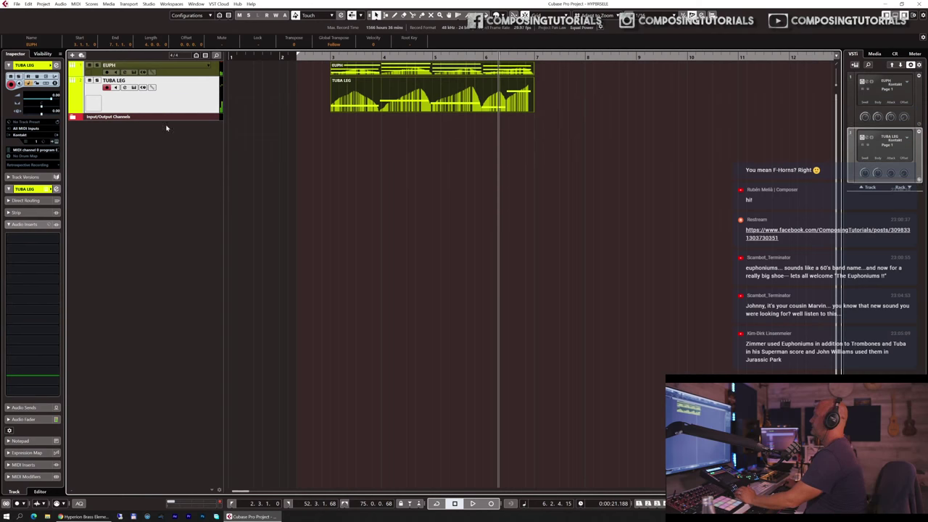
left_click_drag(366, 178, 453, 72)
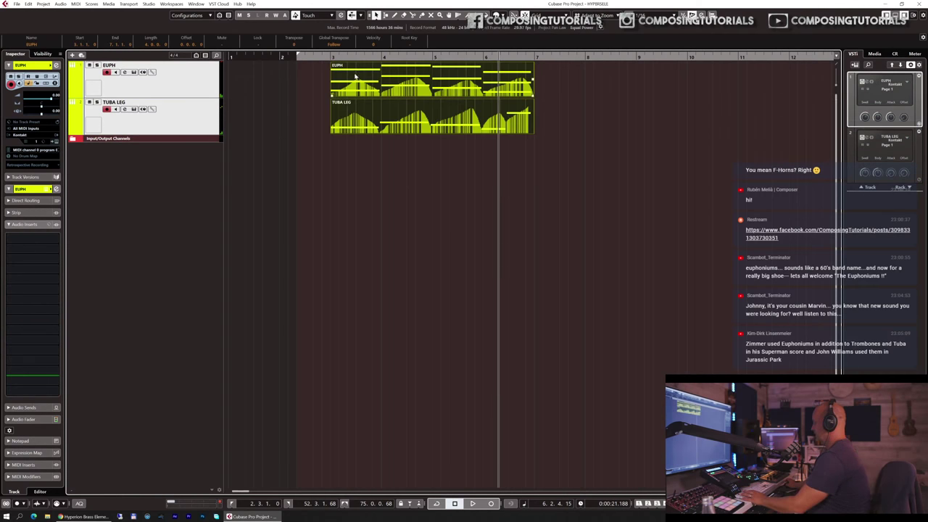
key("ctrl+d")
- Inspect the notes and modulation of the duplicated EUPH and TUBA LEG parts, and play the arrangement into the repeat
double_click(580, 86)
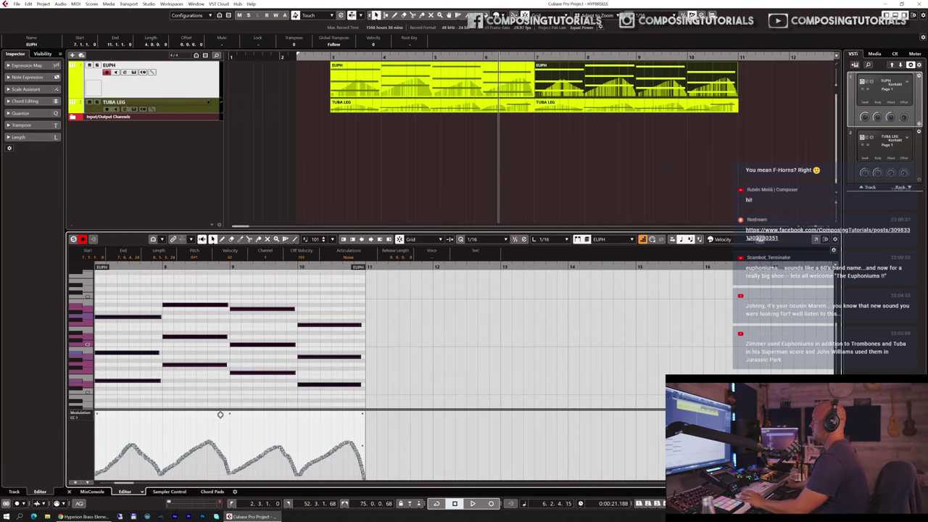
key("ctrl+e")
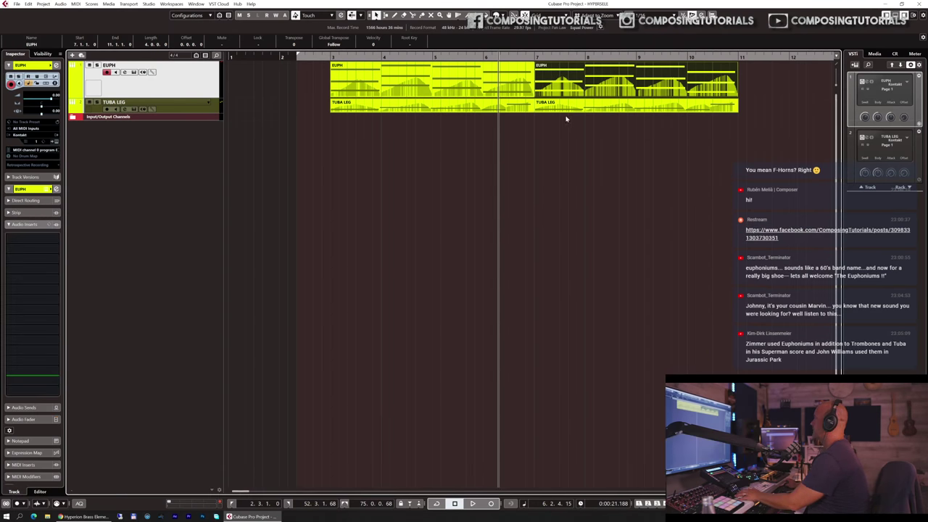
double_click(568, 110)
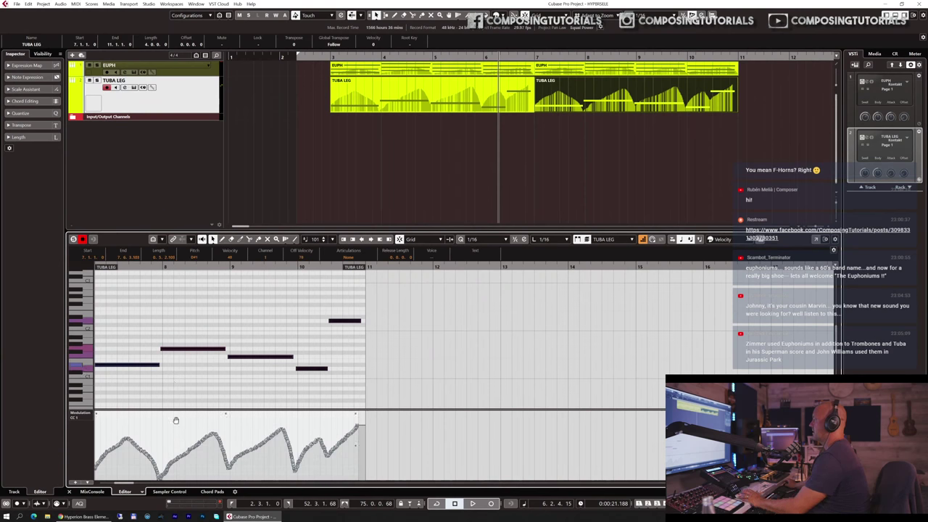
key("ctrl+e")
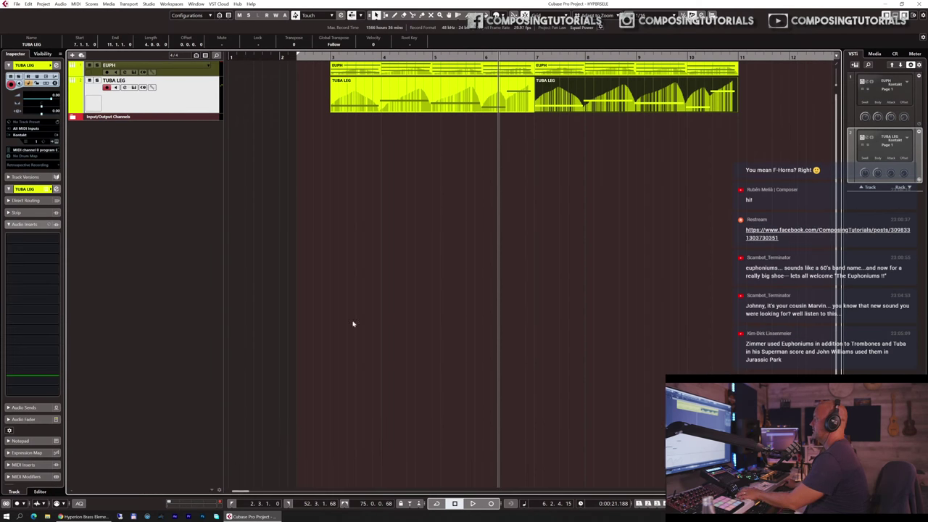
key("space")
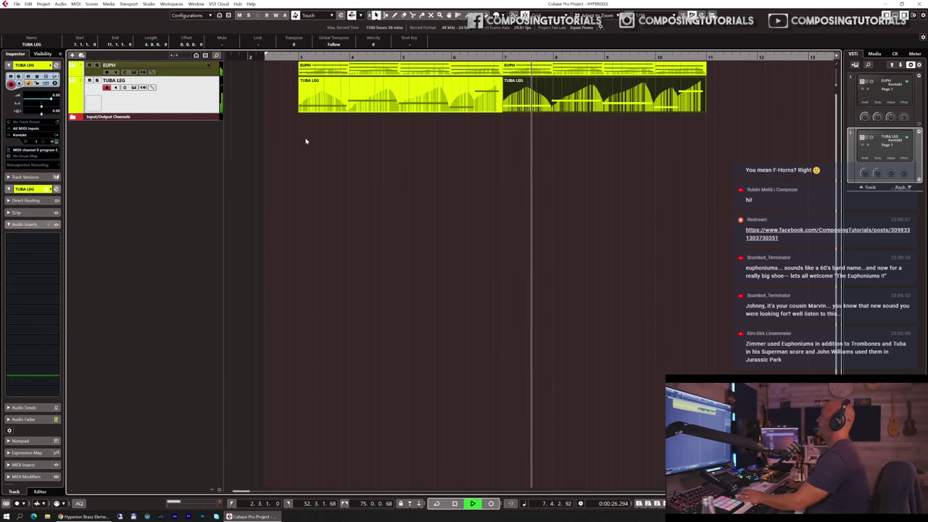
key("space")
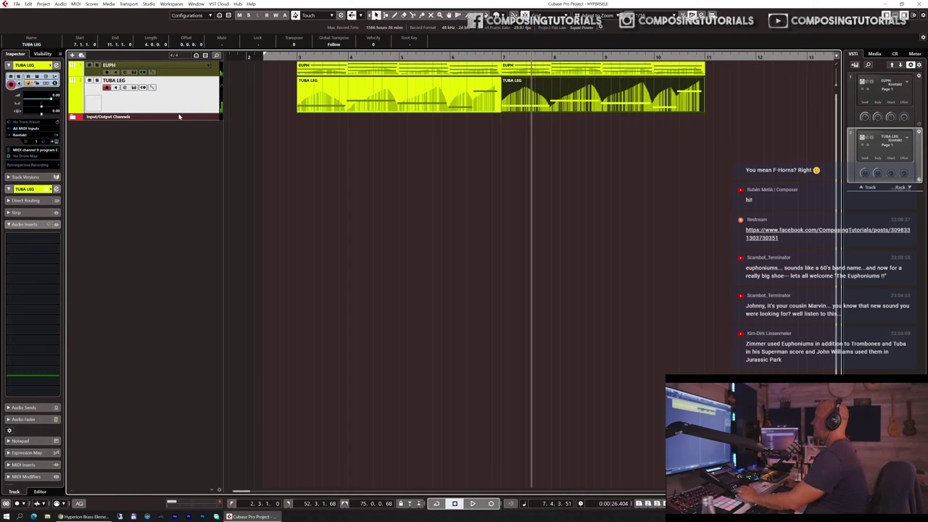
- Duplicate the TUBA LEG track and delete the note parts from the copy
key("ctrl+shift+d")
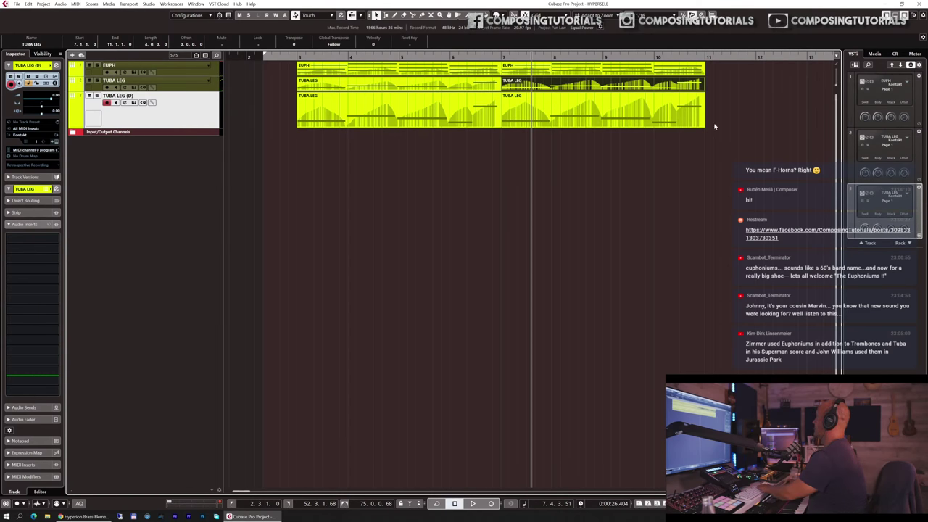
left_click(542, 110)
key("Delete")
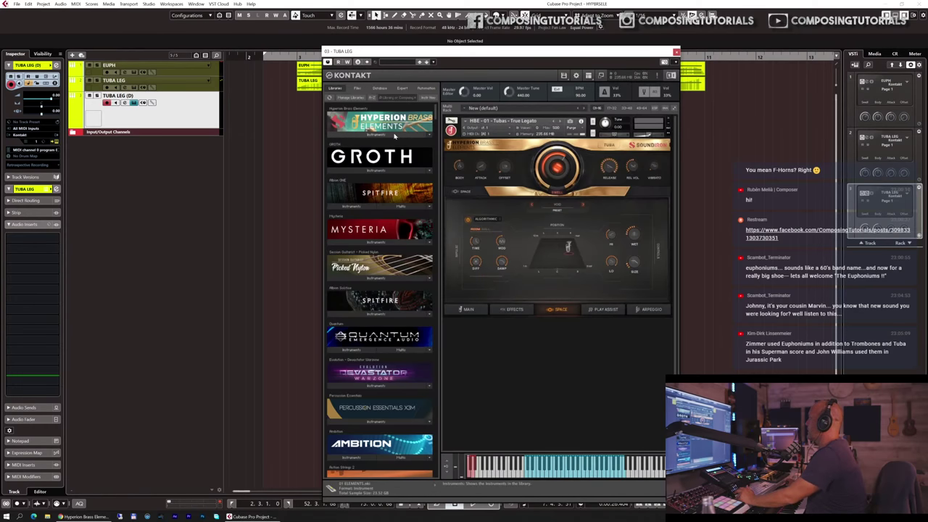
- Replace the duplicated track's tuba patch with HBE - 04 - Horns - True Legato from Hyperion Brass Elements
left_click(376, 136)
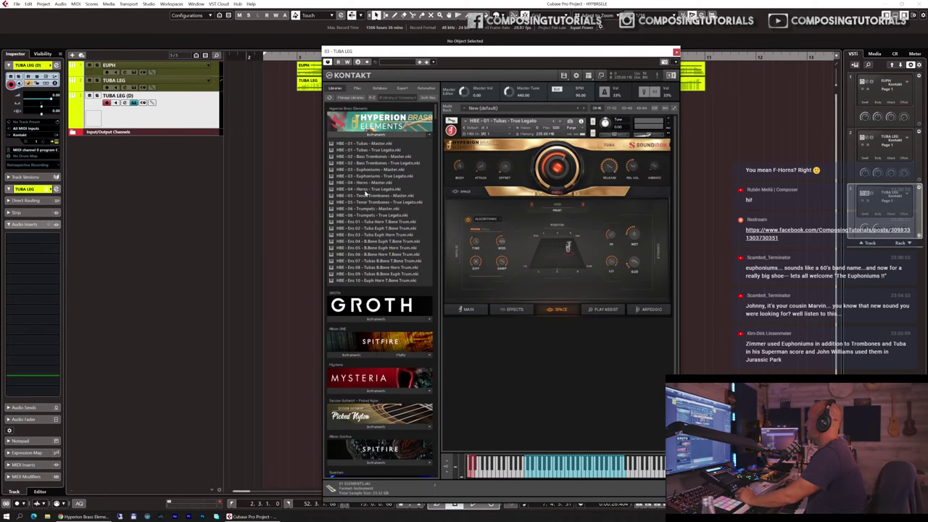
left_click_drag(366, 190, 465, 226)
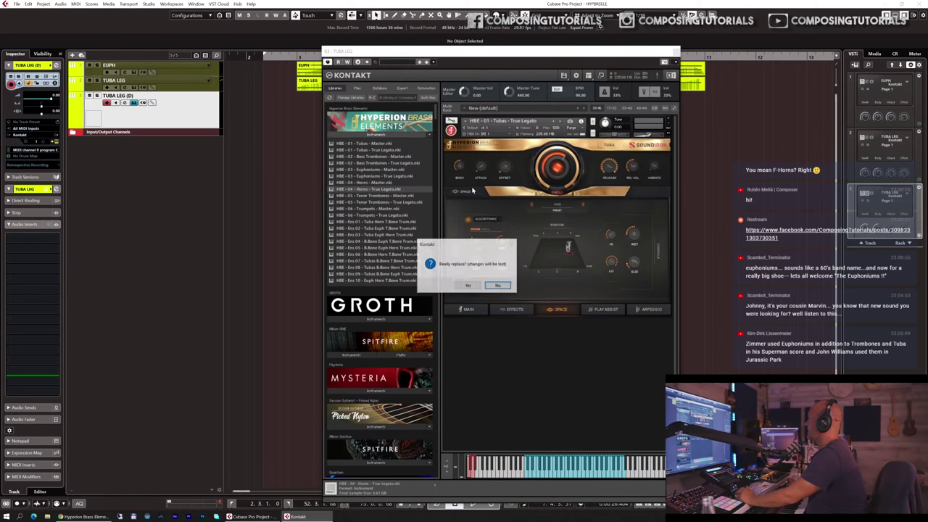
left_click(469, 285)
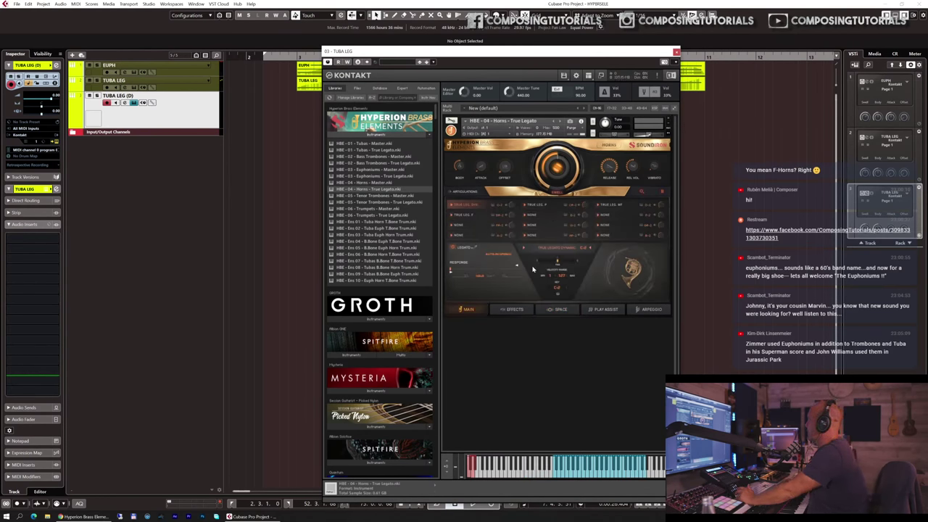
- Raise the horns' legato response past the middle of its range, and check the patch's Space settings
left_click(552, 309)
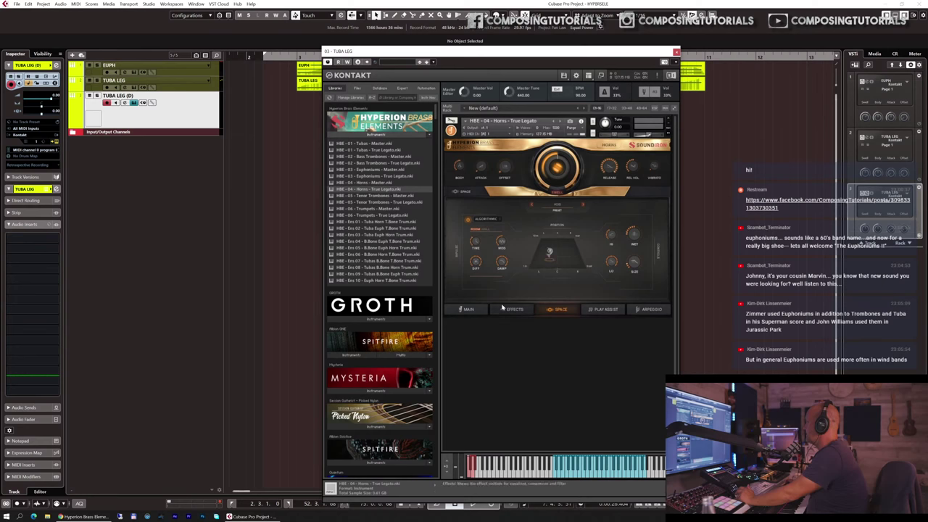
left_click(466, 310)
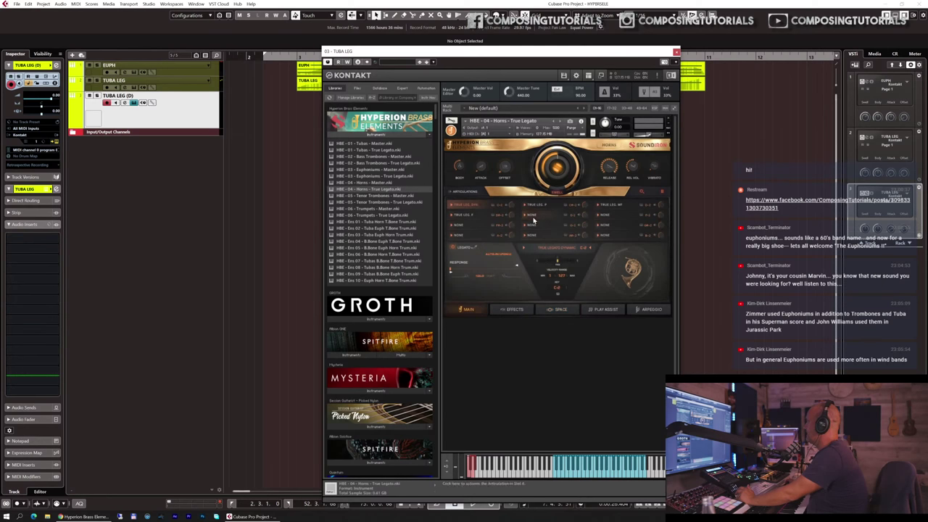
left_click(491, 273)
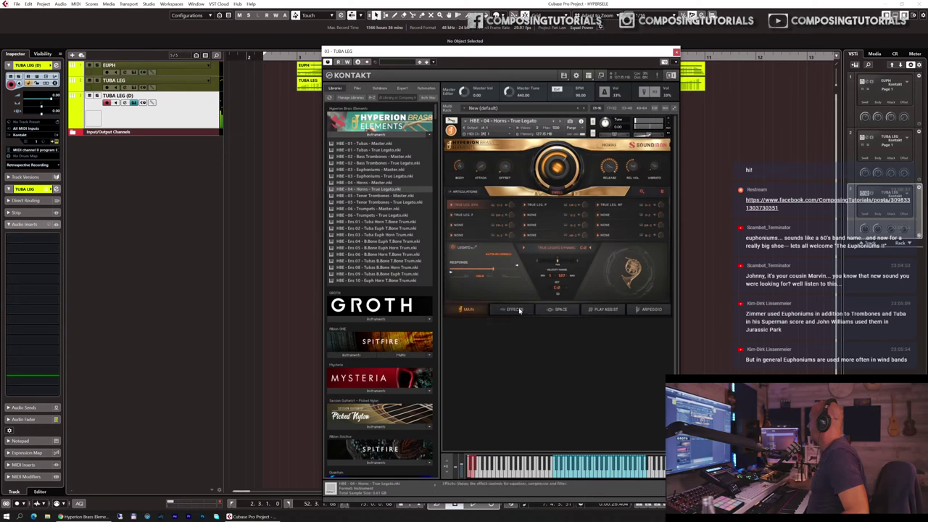
left_click(549, 311)
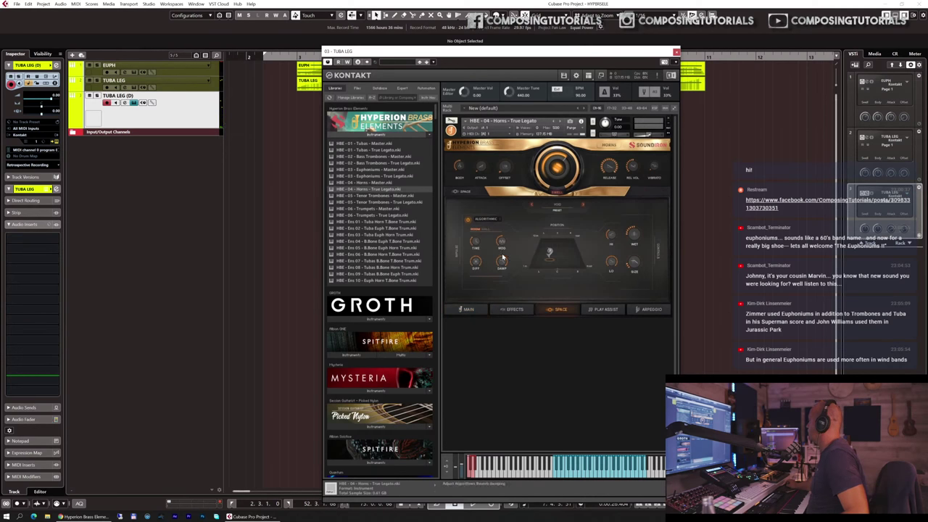
right_click(155, 235)
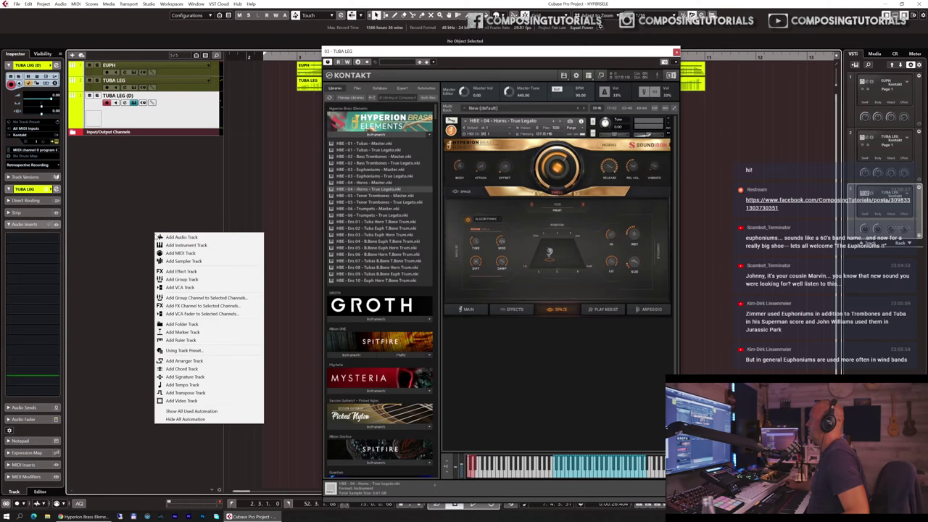
left_click(176, 248)
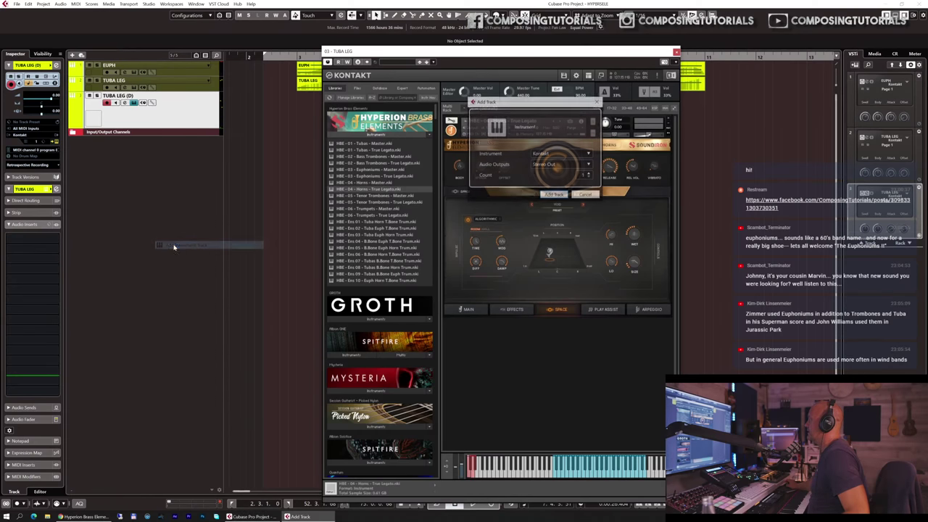
left_click(590, 196)
- Add a stereo effect track named CON ROOM with the LiquidSonics Cinematic Rooms reverb, routed to Stereo Out
right_click(182, 210)
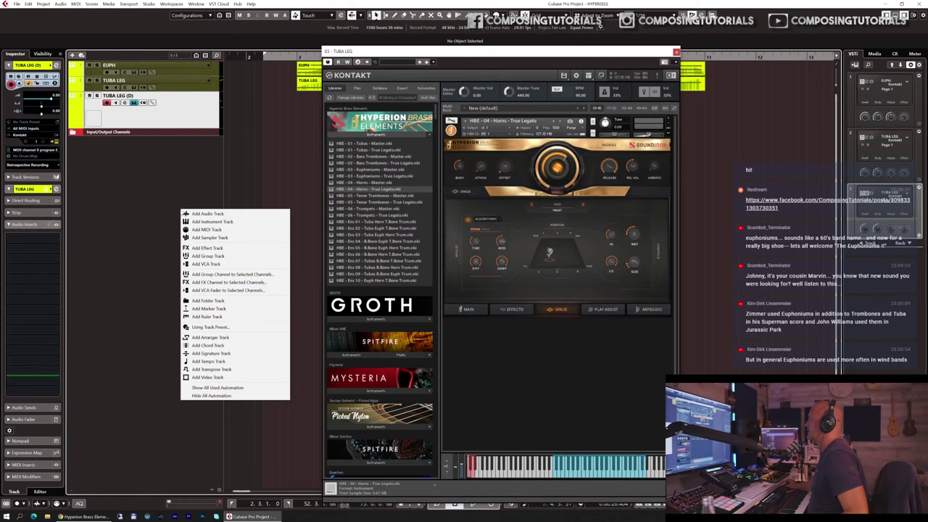
left_click(206, 248)
left_click(565, 145)
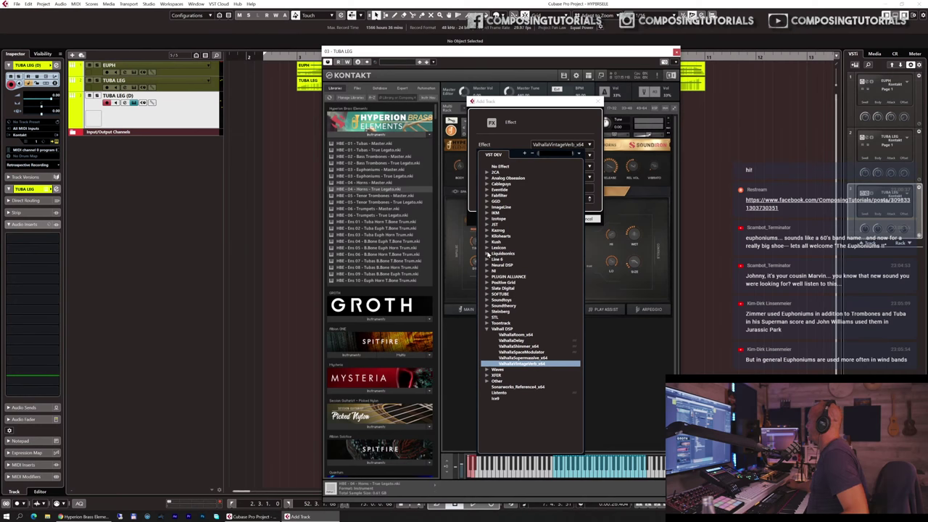
left_click(487, 253)
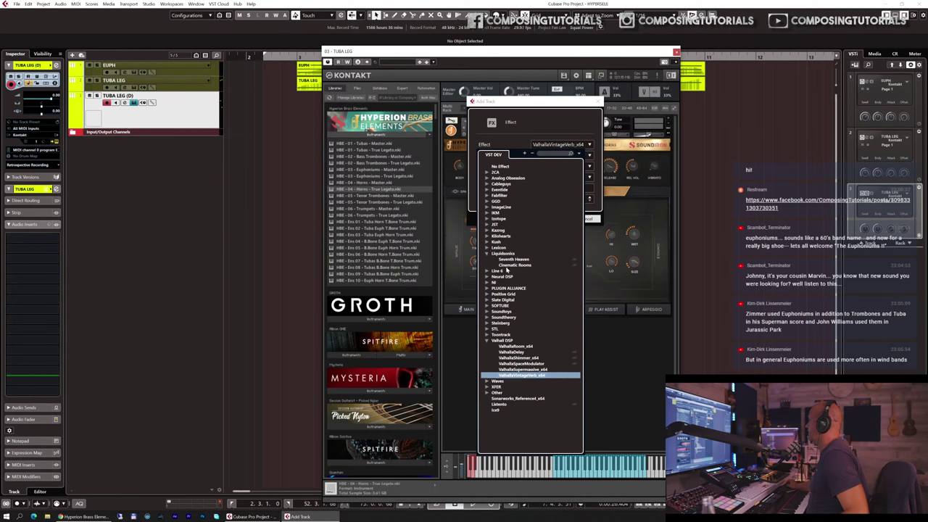
left_click(513, 265)
left_click(540, 188)
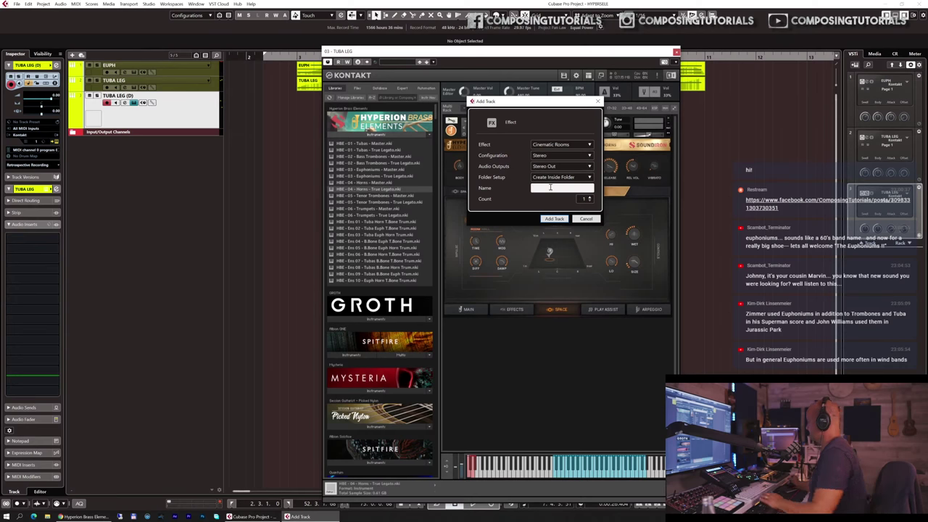
type("CON")
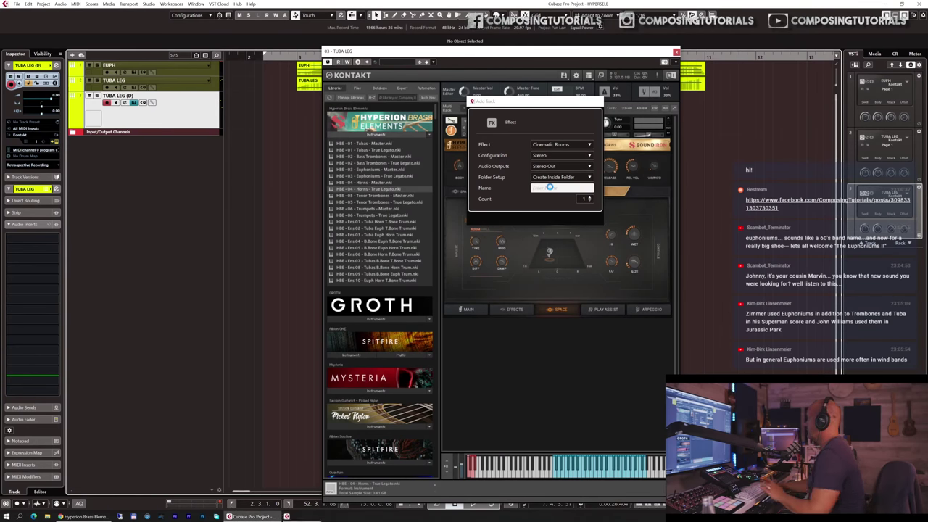
key("Return")
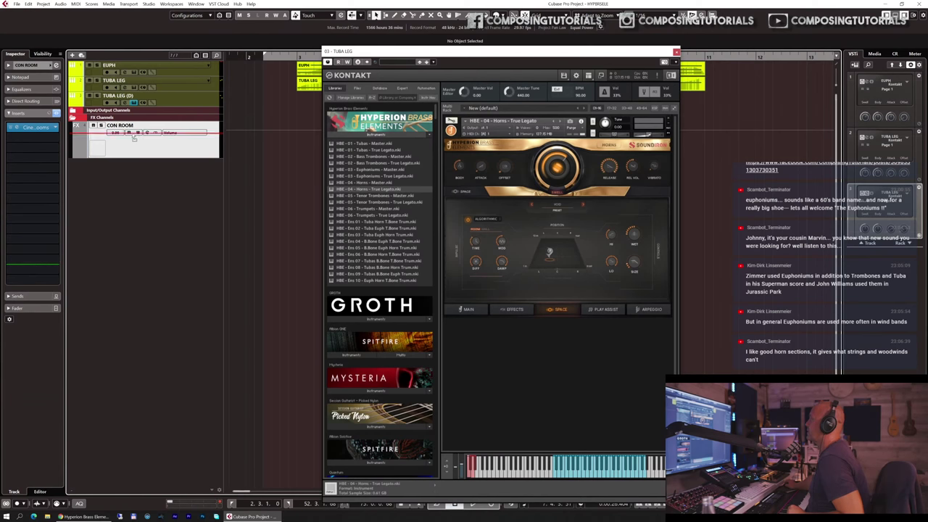
- Move the FX Channels folder above the Input/Output Channels folder and rename its reverb track as CN ROOM
left_click(113, 118)
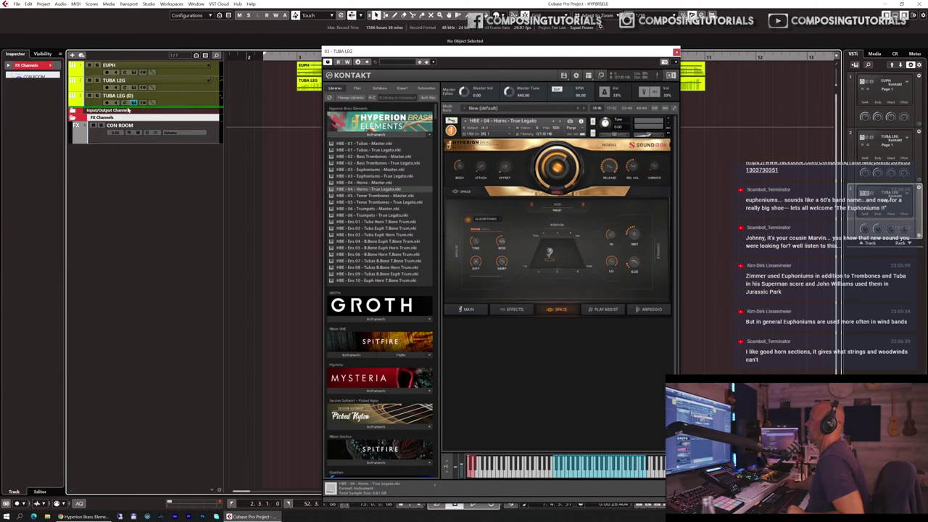
left_click_drag(128, 109, 119, 136)
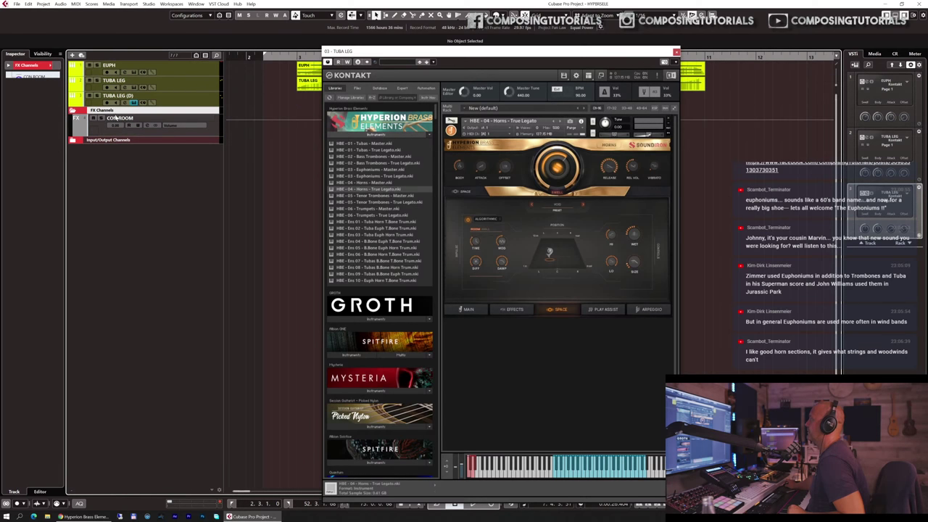
left_click(115, 118)
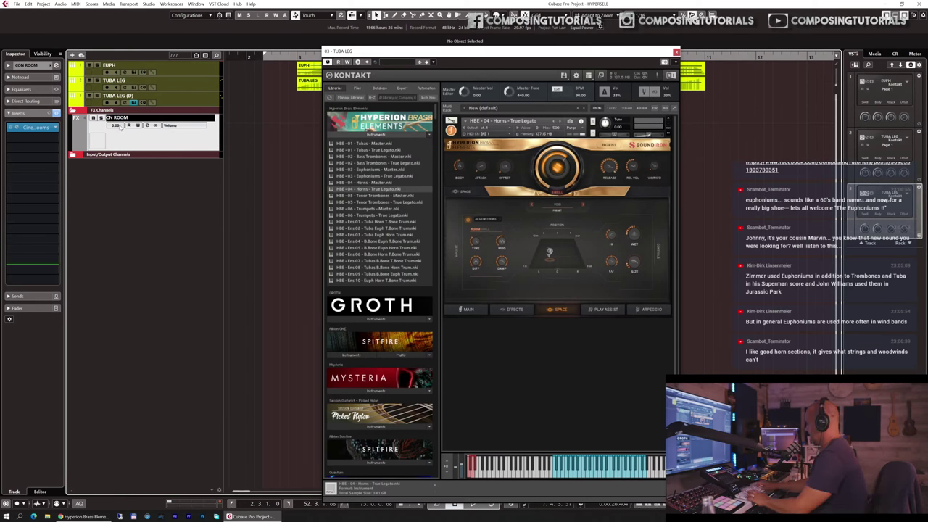
key("Return")
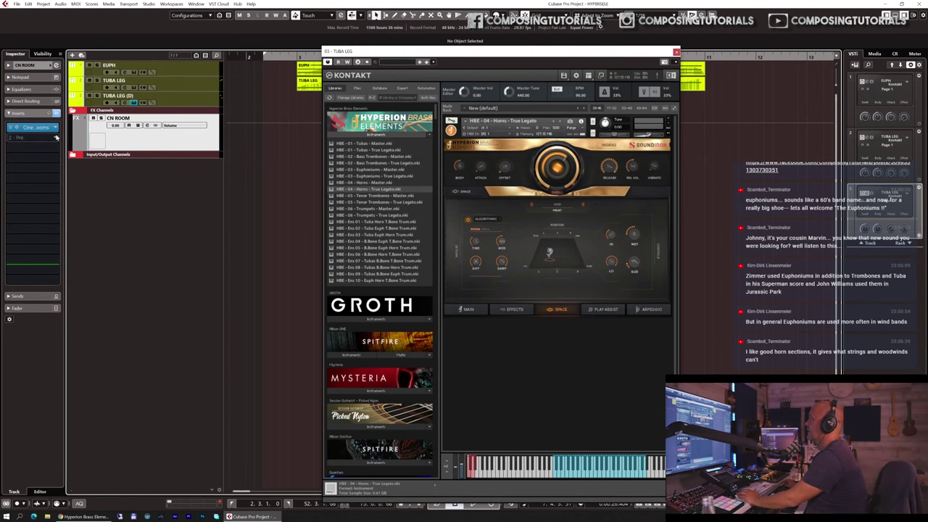
- Load the Large Hall factory preset from the Halls group in the CN ROOM track's Cinematic Rooms reverb
left_click(33, 127)
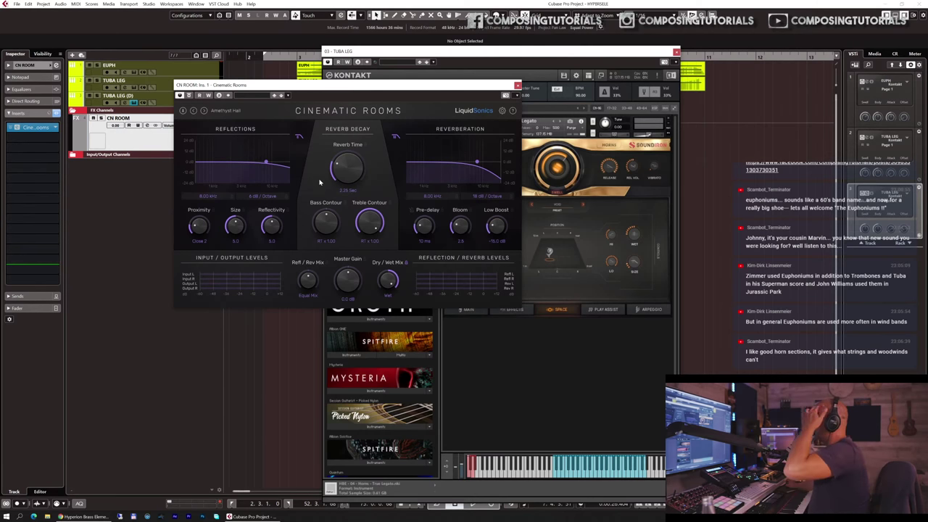
left_click(226, 111)
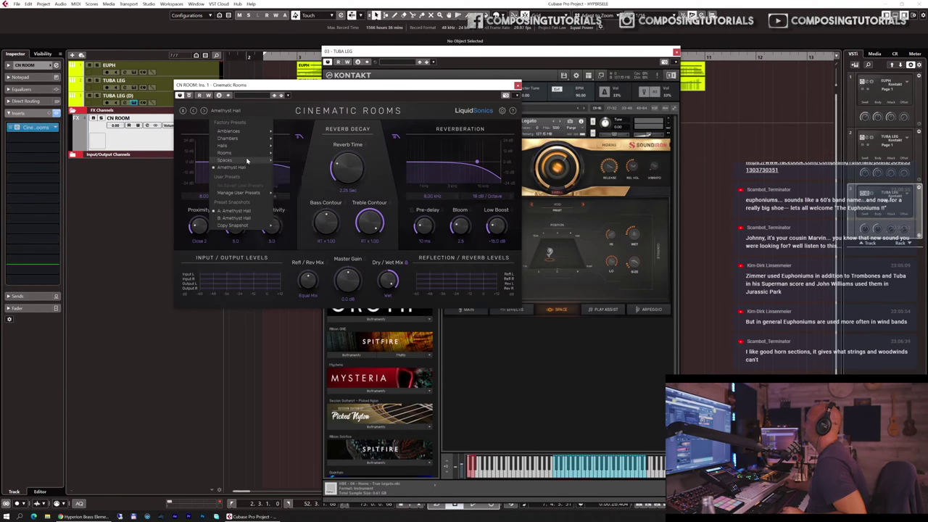
mouse_move(249, 146)
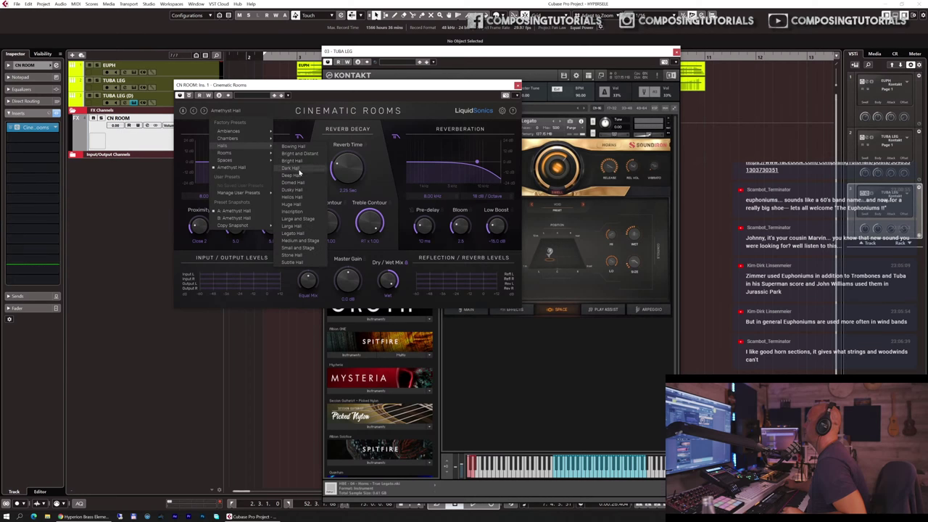
left_click(302, 226)
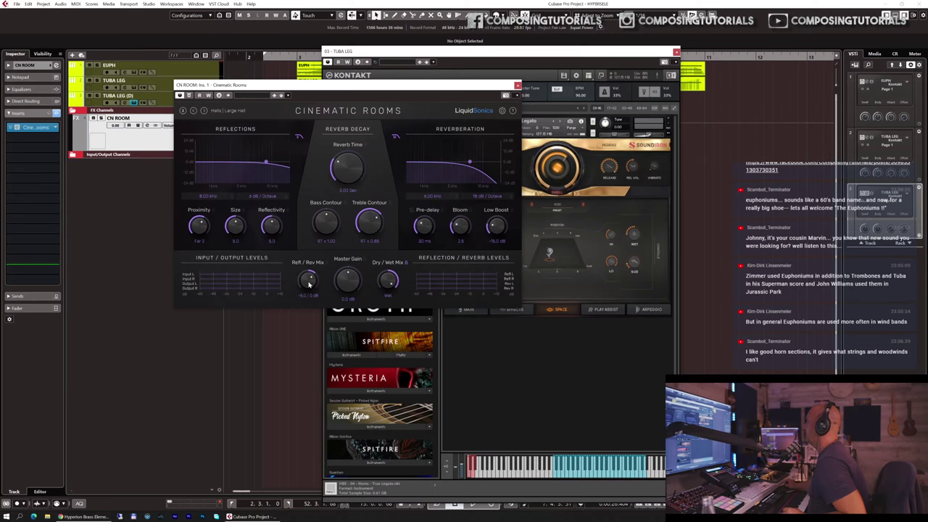
left_click(518, 85)
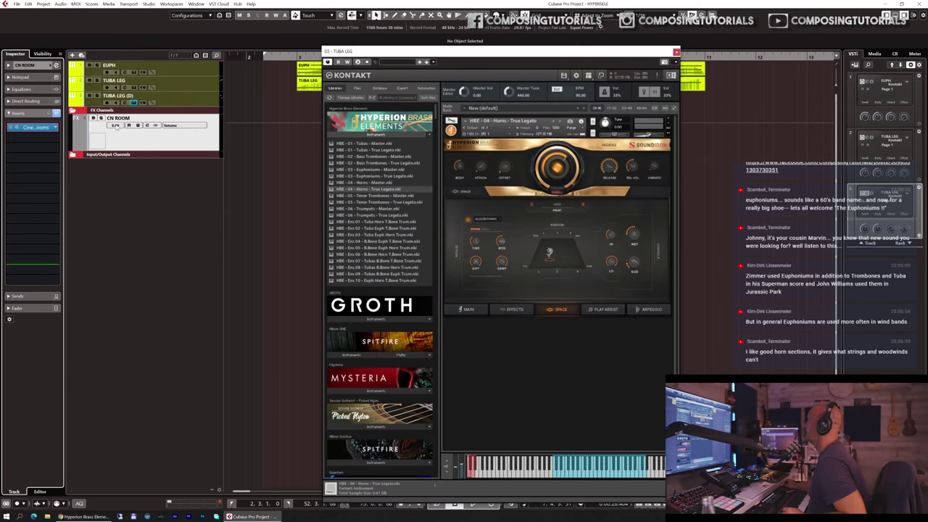
- Rename the duplicated TUBA LEG track as FR HRNS
left_click(192, 97)
double_click(192, 97)
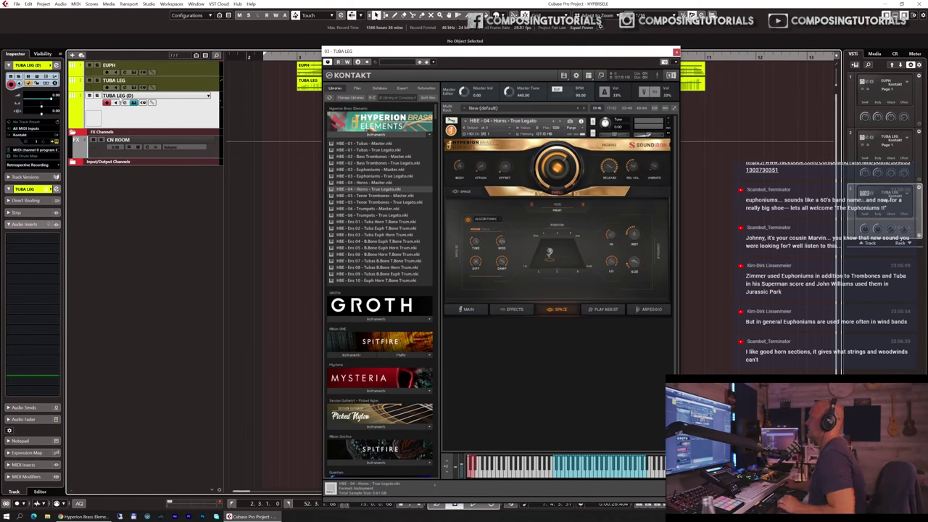
type("FR")
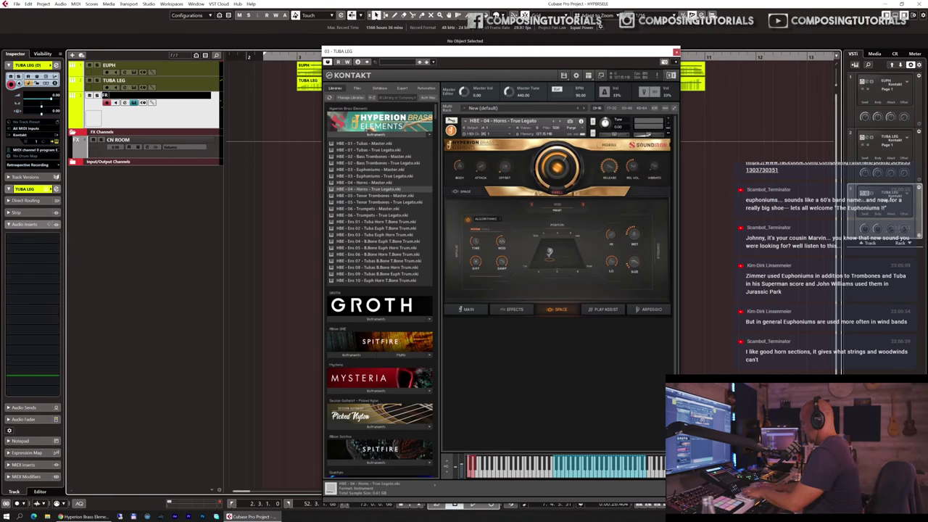
type(" HRNS")
key("Return")
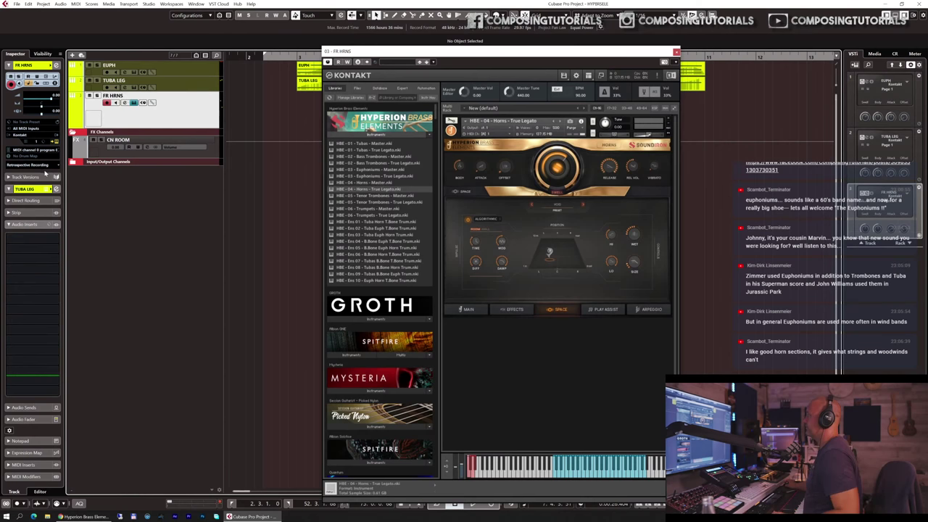
- Add an audio send from FR HRNS to CN ROOM and set its level to -15.0 dB
left_click(31, 200)
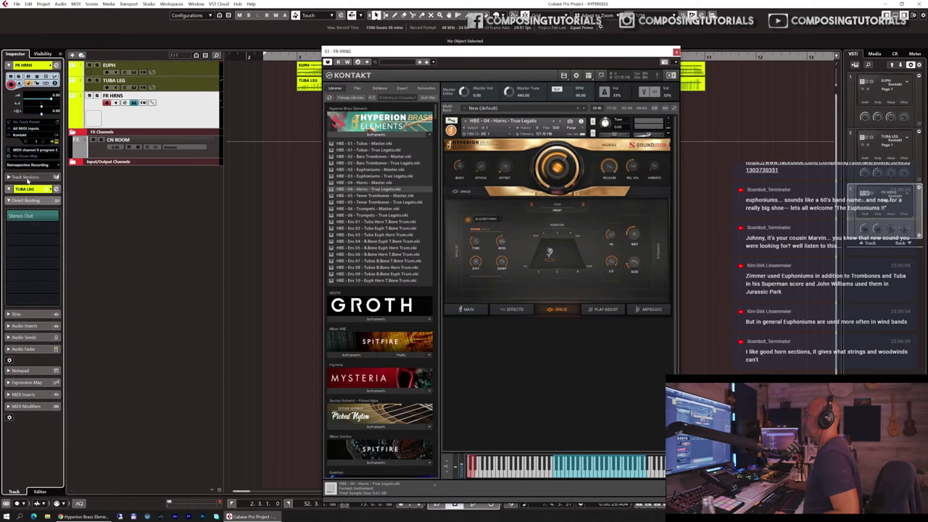
left_click(29, 65)
left_click(32, 88)
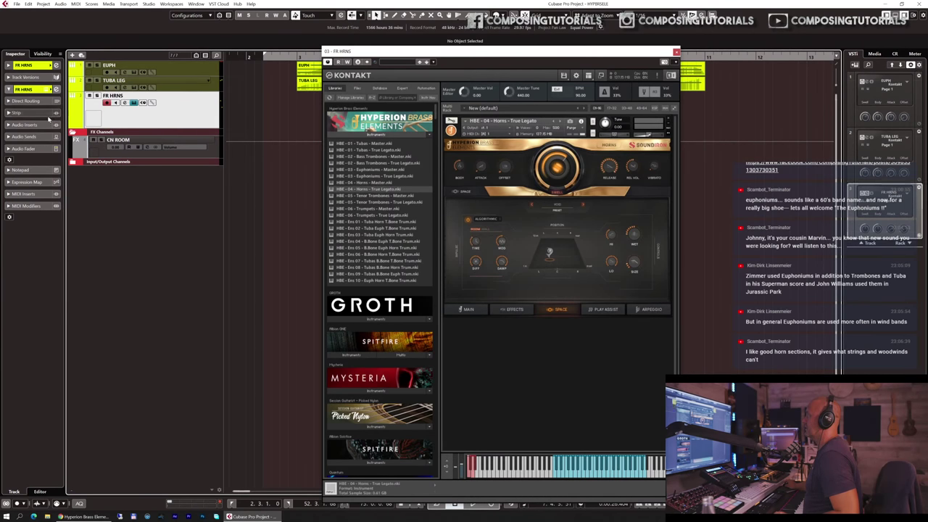
left_click(24, 136)
left_click(32, 153)
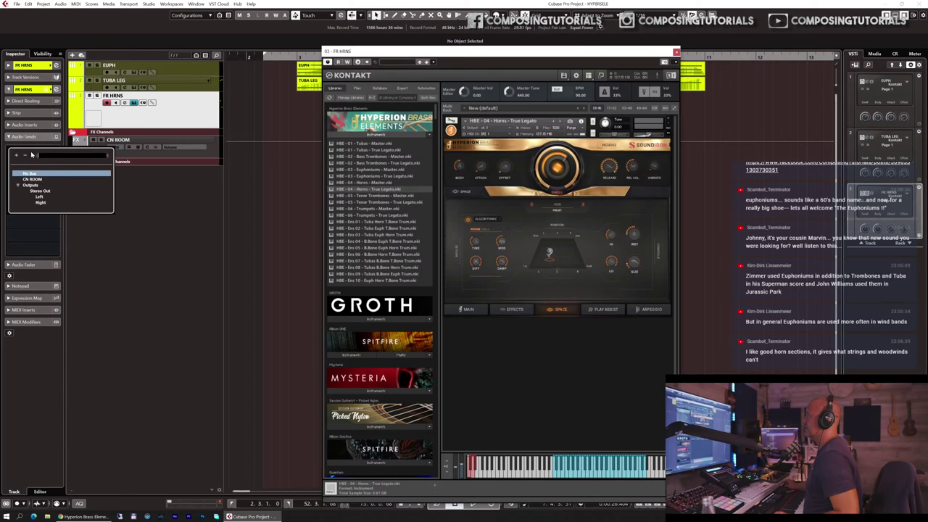
left_click(40, 179)
left_click(9, 149)
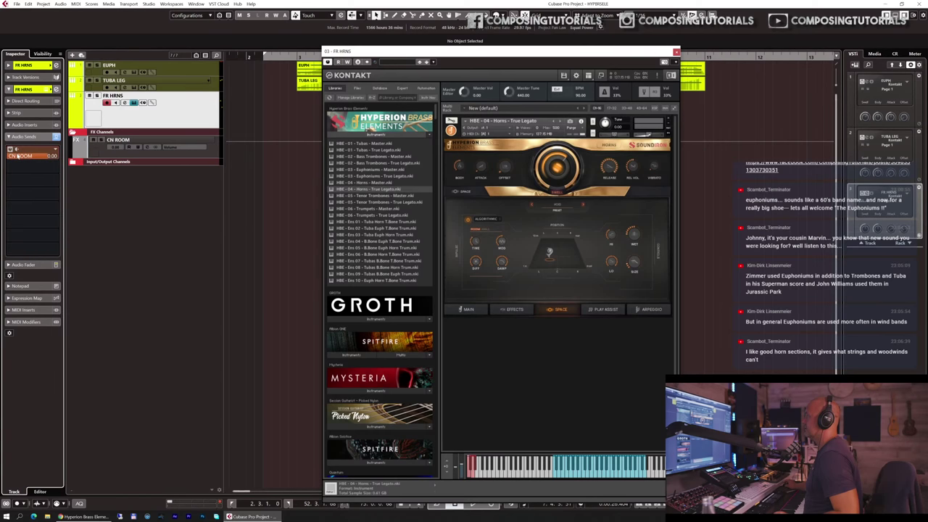
left_click(20, 157)
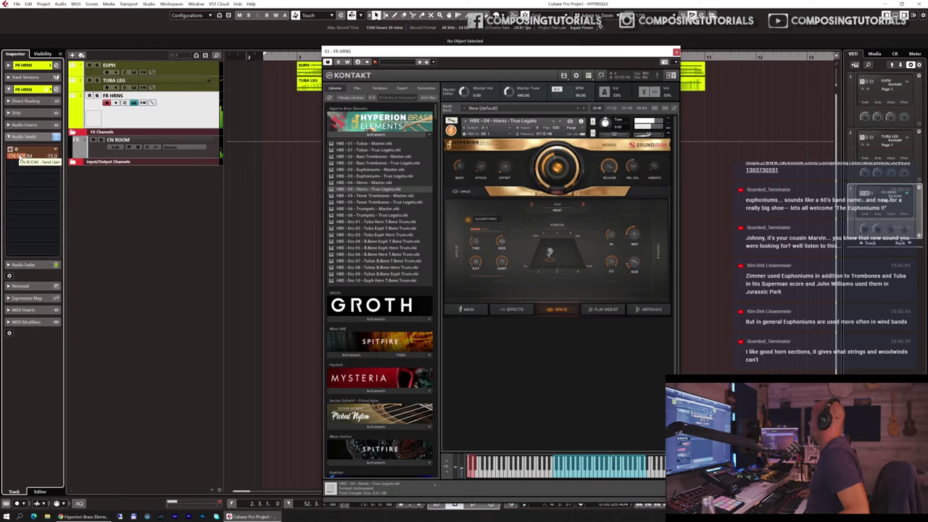
- Fine-tune the legato response of the horns patch to slightly below its current setting while auditioning notes
left_click(473, 311)
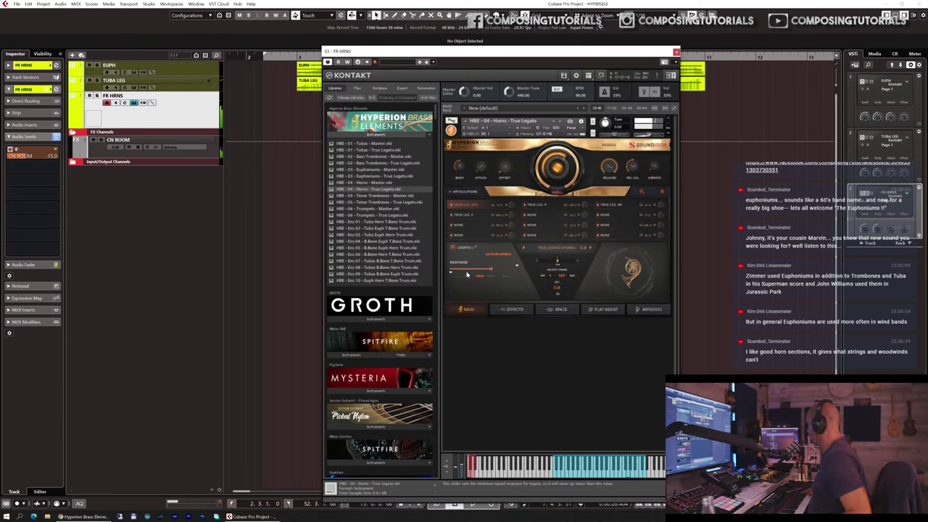
left_click_drag(467, 274, 466, 274)
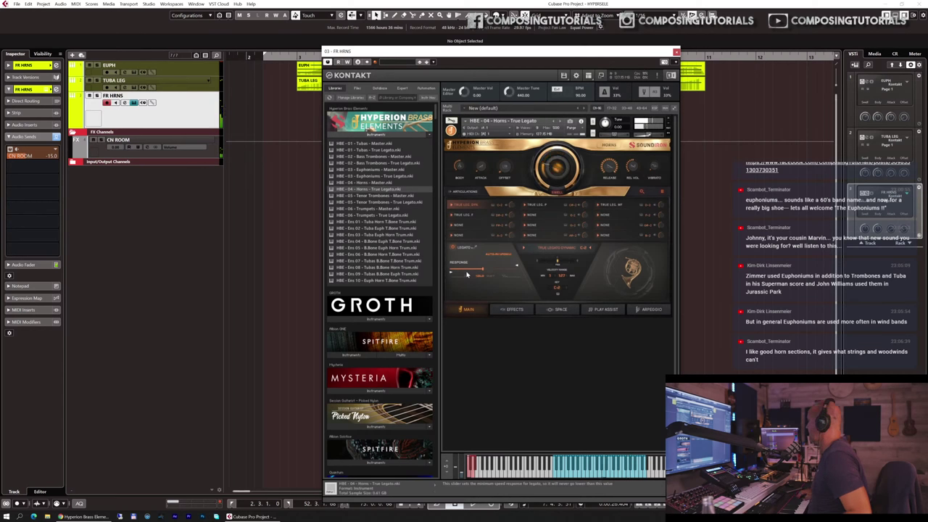
left_click_drag(467, 274, 467, 274)
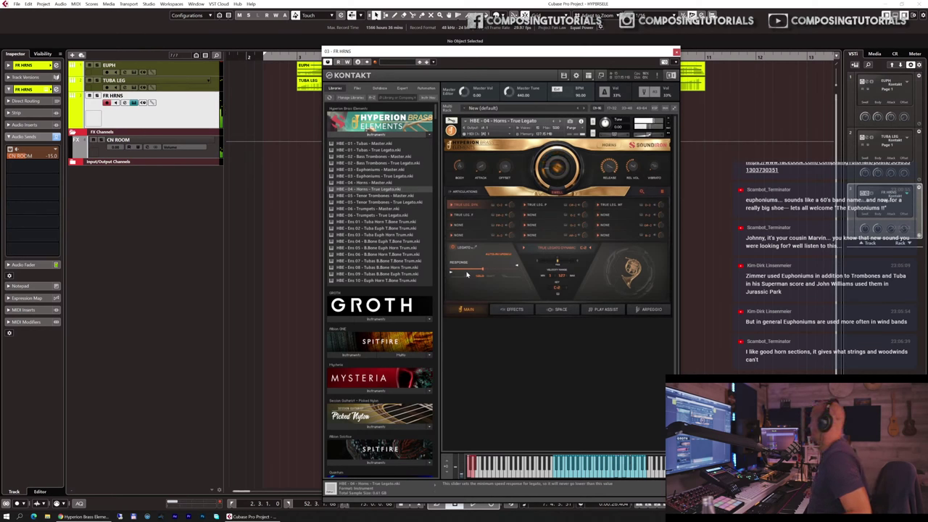
left_click(467, 274)
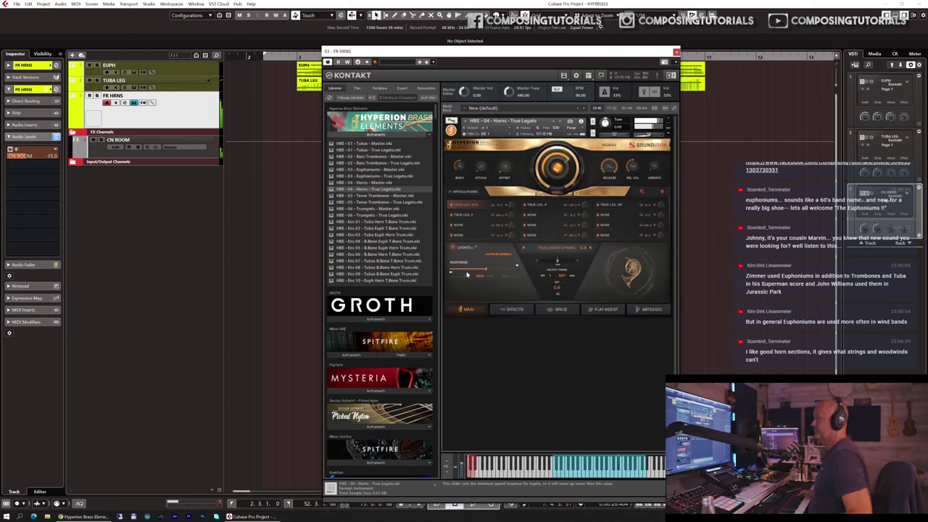
scroll(466, 274, "down", 1)
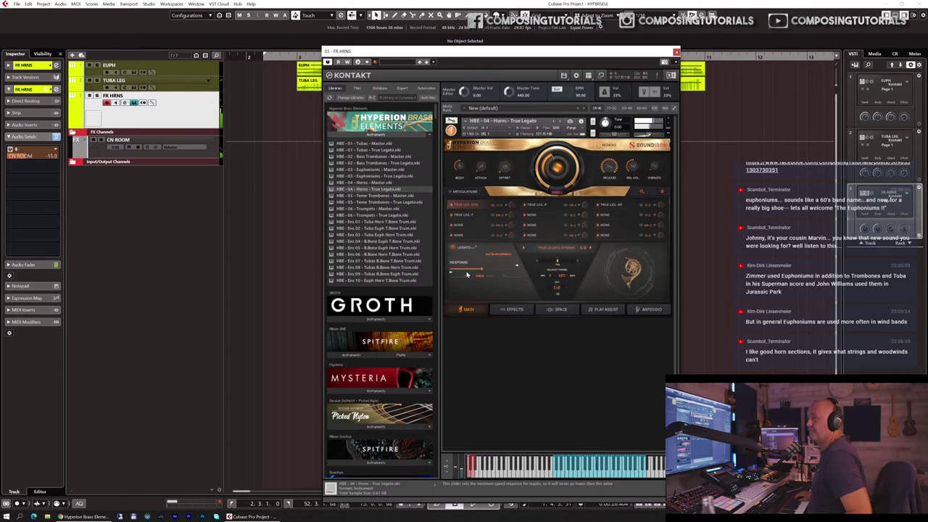
scroll(466, 274, "up", 3)
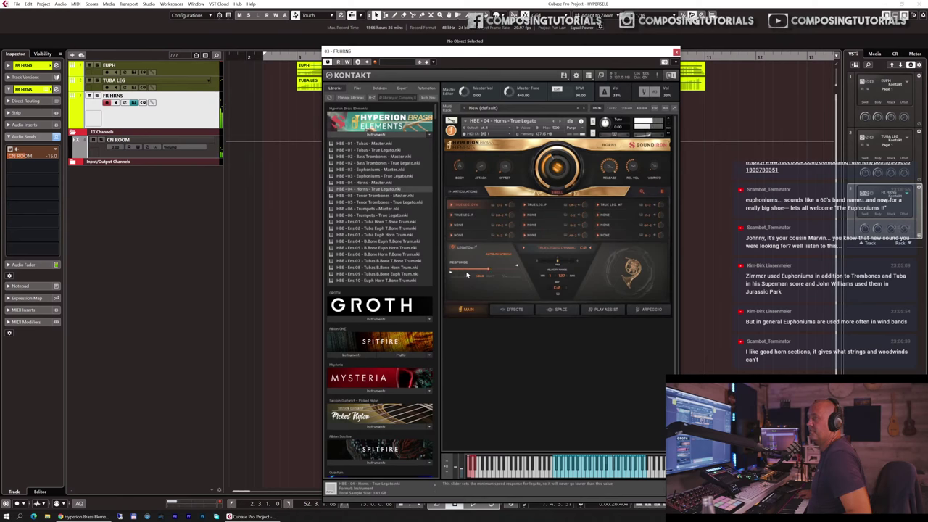
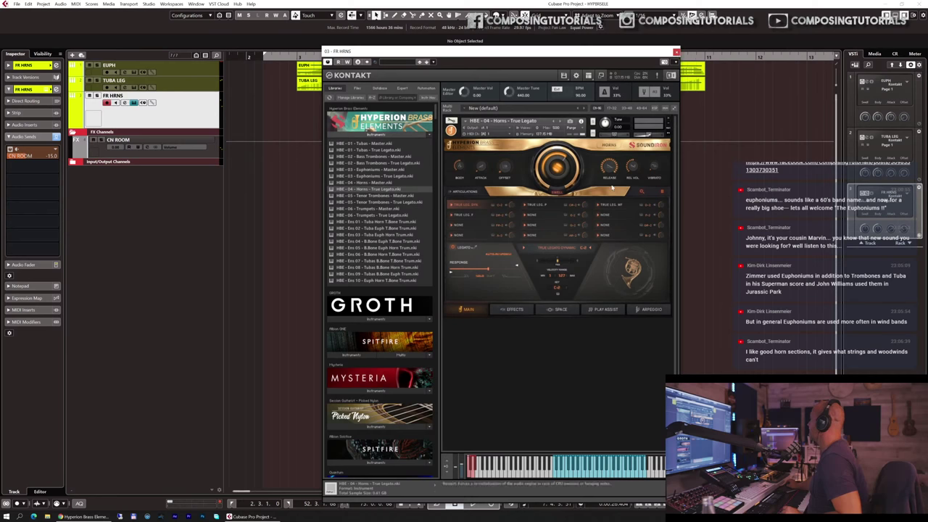
- Check the horns patch's Space settings, close the instrument window, and play the arrangement to try out the horn part
left_click(560, 311)
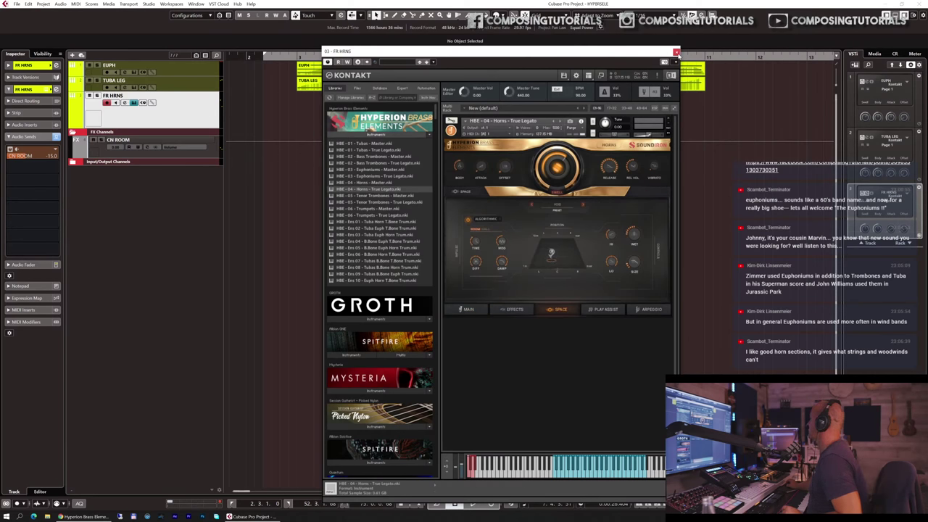
left_click(677, 52)
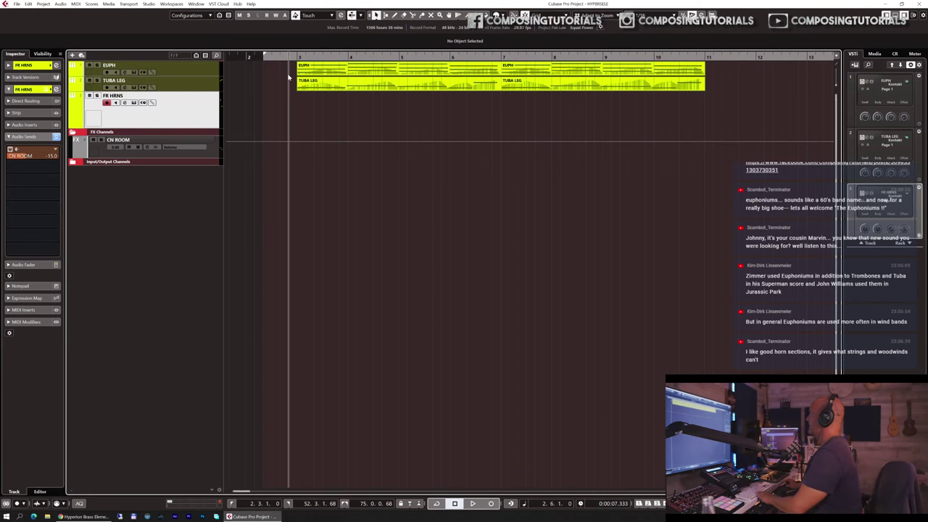
key("space")
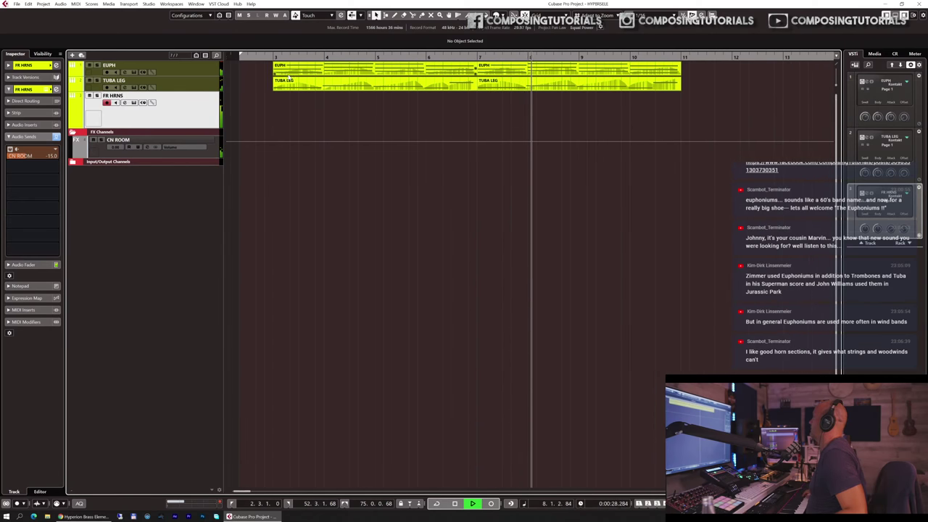
- Stop playback and raise the FR HRNS send level to CN ROOM to -11.9 dB
key("space")
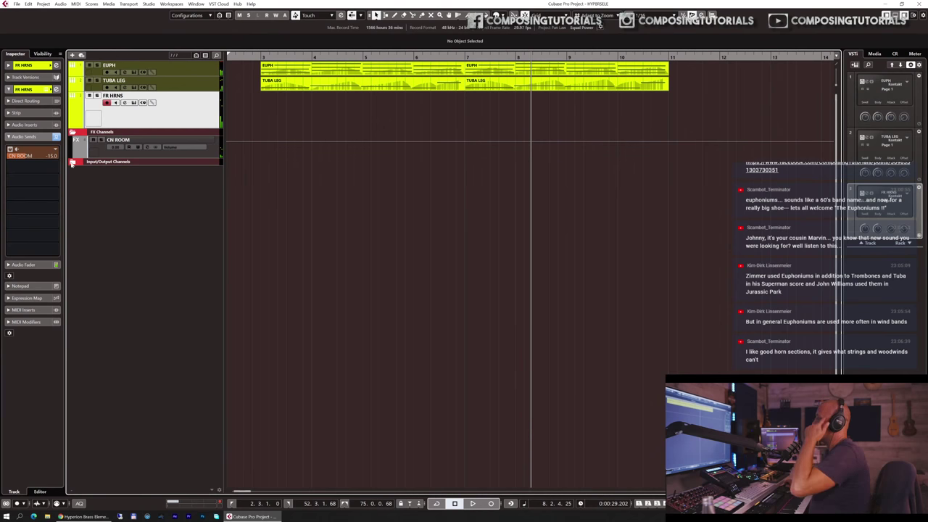
scroll(38, 157, "up", 2)
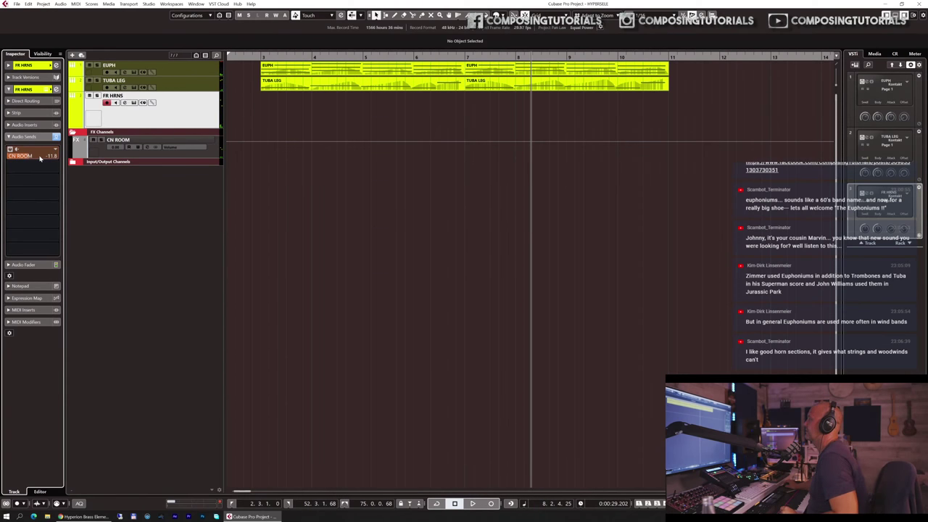
- Check the horns patch in its instrument window, close it, and play the arrangement from the left locator to rehearse the horn part
left_click(134, 102)
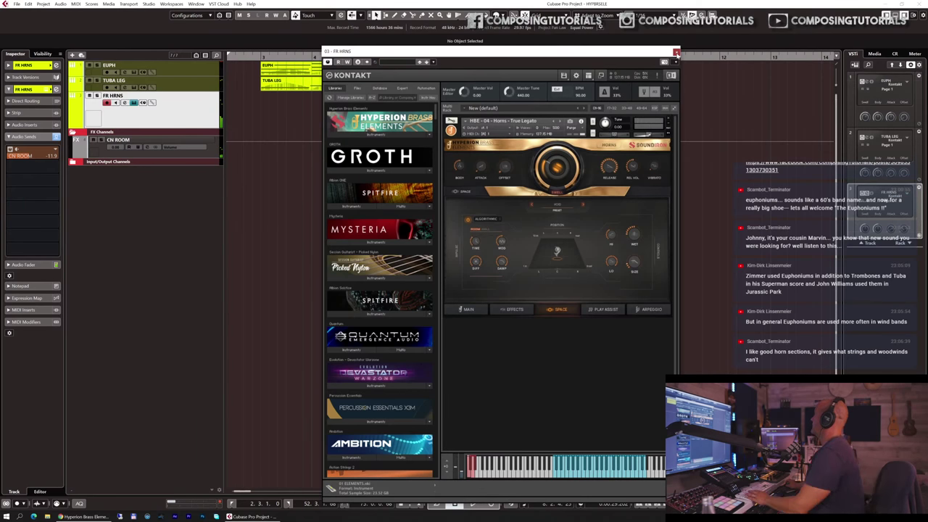
left_click(294, 88)
key("KP_1")
key("space")
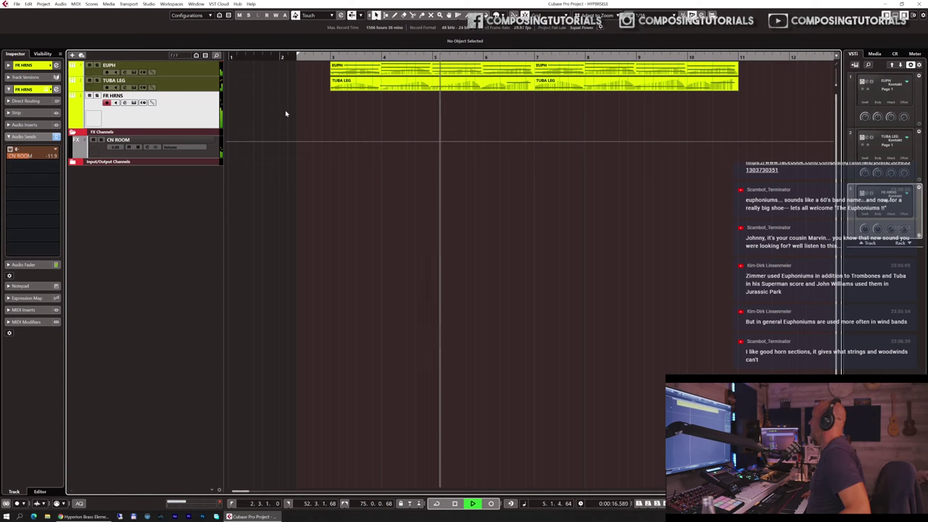
key("space")
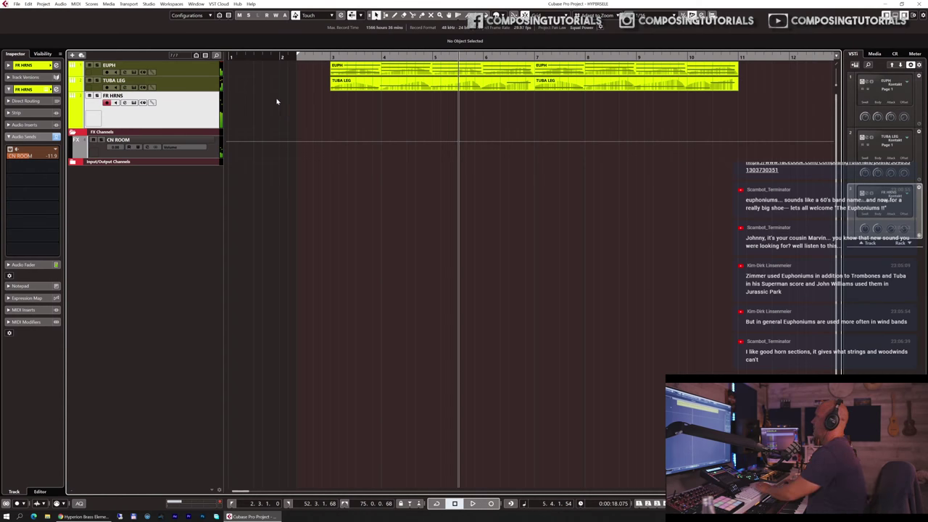
- Set the left locator and playback position to the start of bar 2 and play the arrangement to rehearse the horn line
left_click_drag(282, 56, 280, 61)
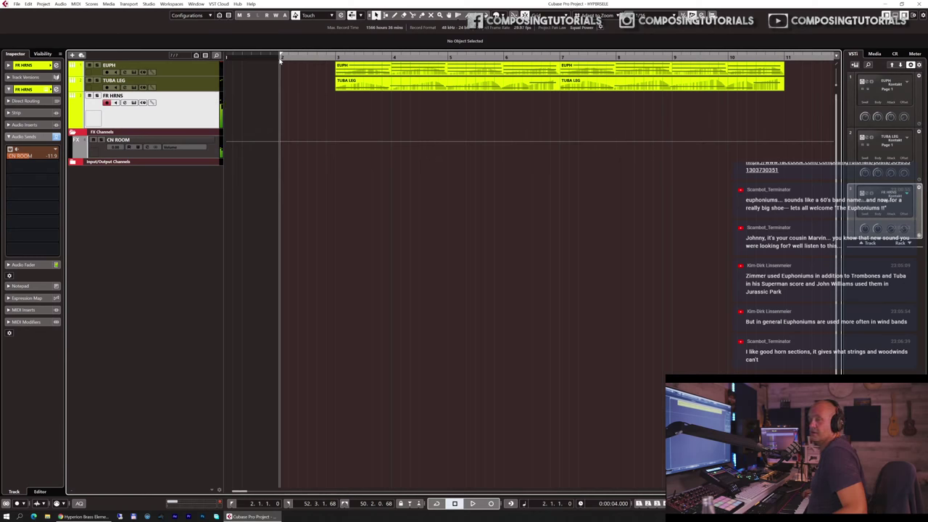
key("space")
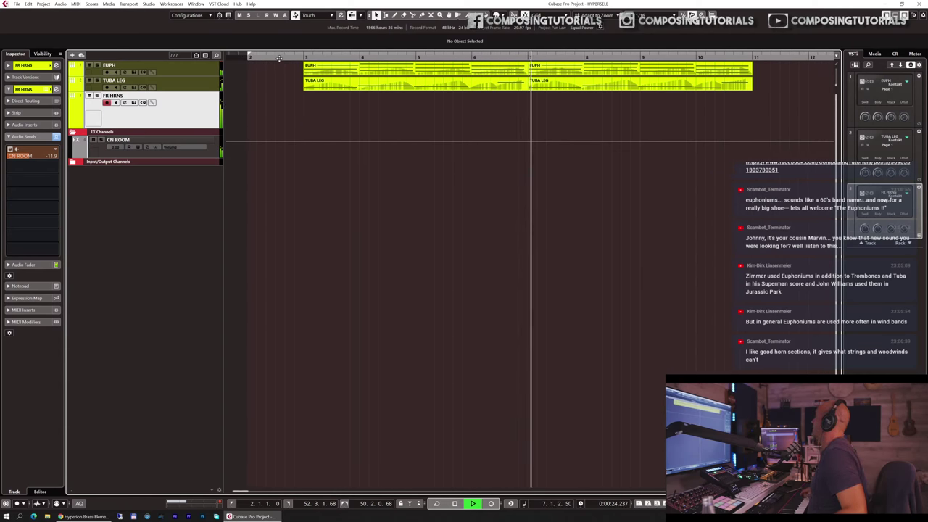
key("space")
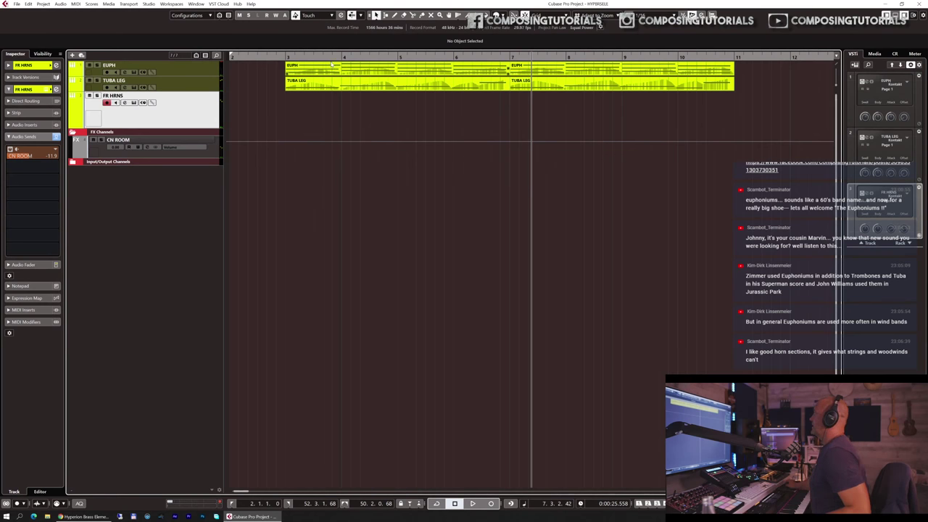
left_click_drag(268, 61, 267, 57)
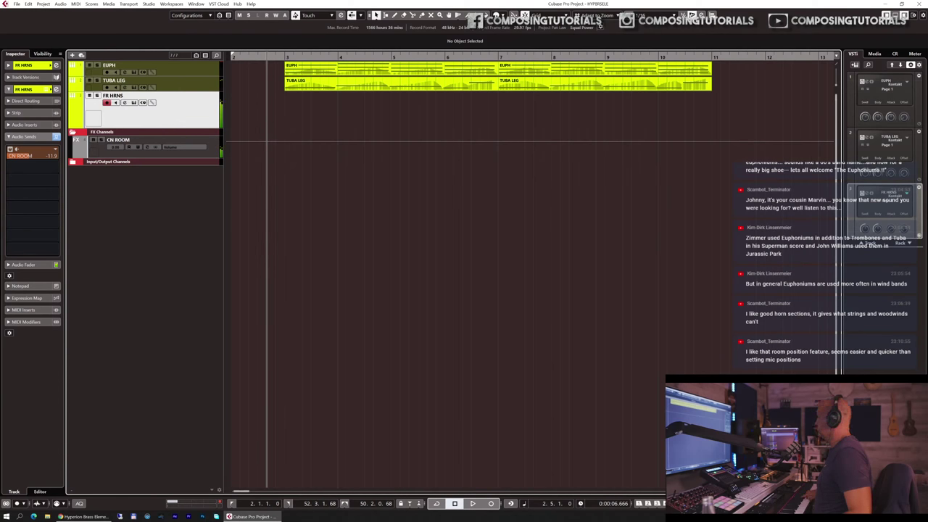
key("KP_Multiply")
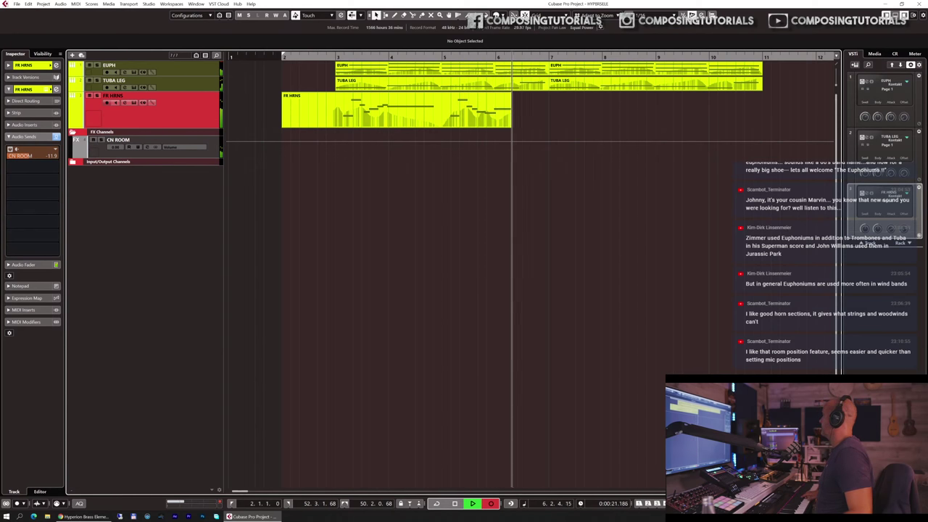
key("space")
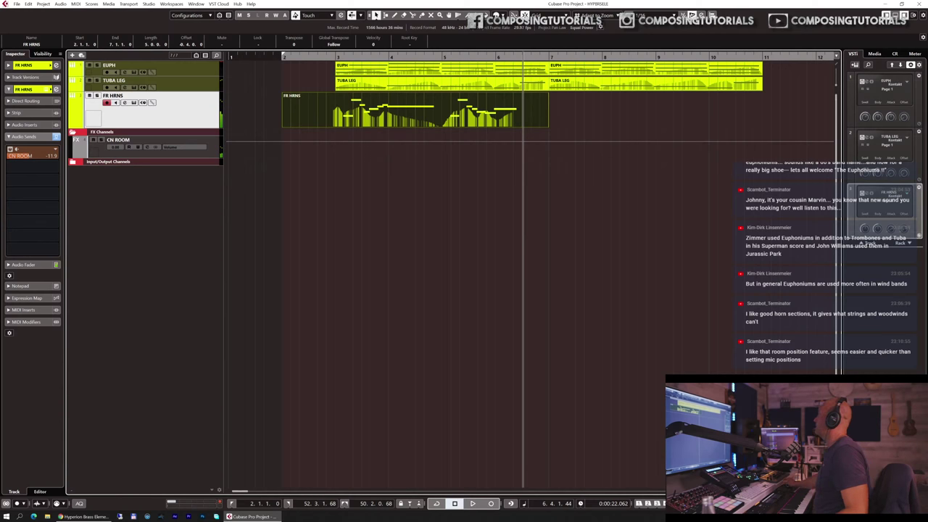
key("Delete")
- Record a French horns legato take on the FR HRNS track from the start of bar 2 through bar 7
left_click(283, 56)
key("KP_Multiply")
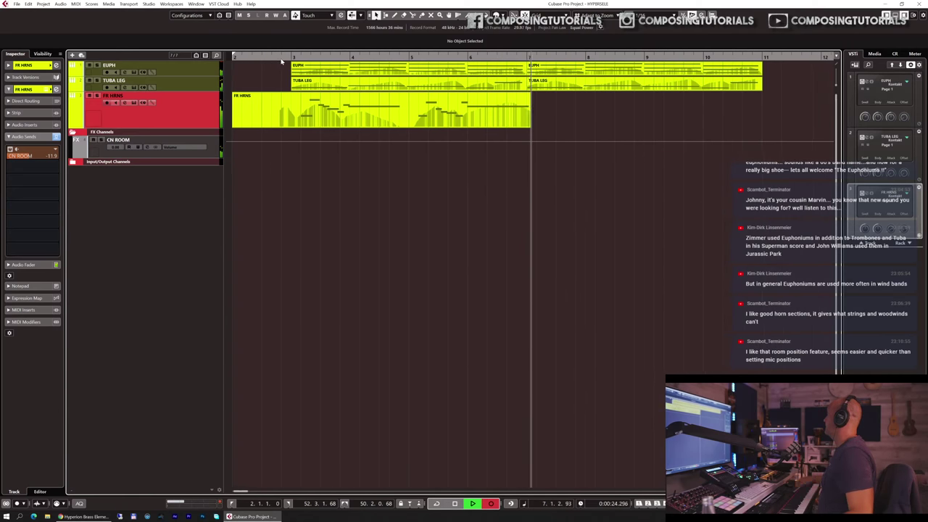
key("space")
- Open the recorded horns part for note editing and scale down the CC 1 modulation swell under the last long note
double_click(430, 116)
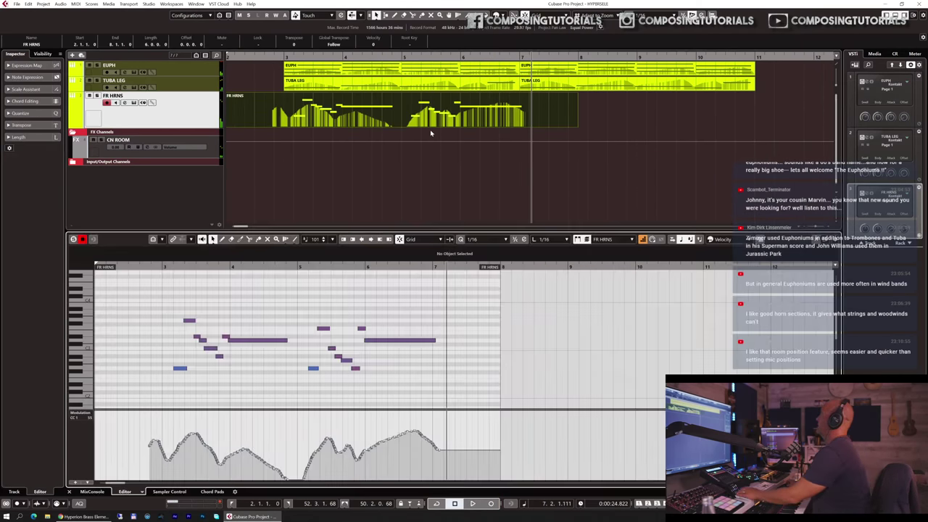
left_click_drag(461, 425, 357, 476)
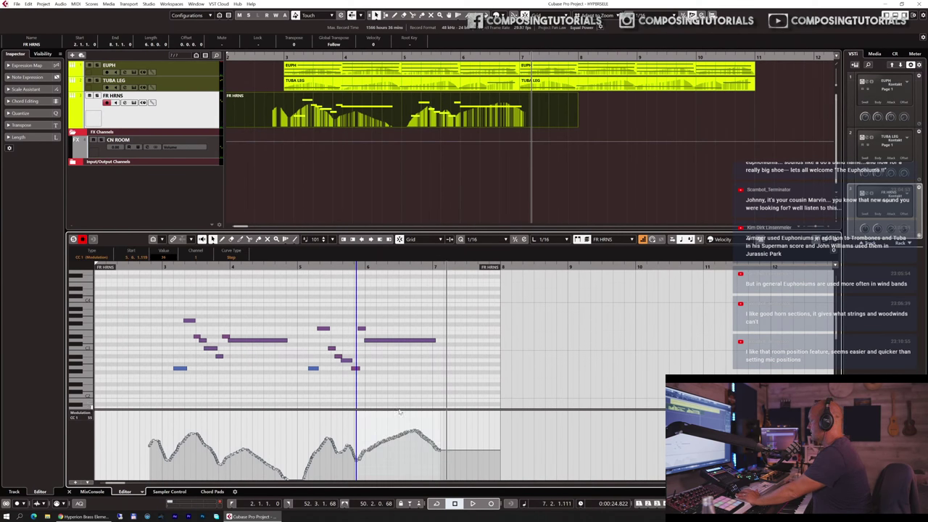
left_click_drag(398, 410, 378, 403)
left_click(283, 326)
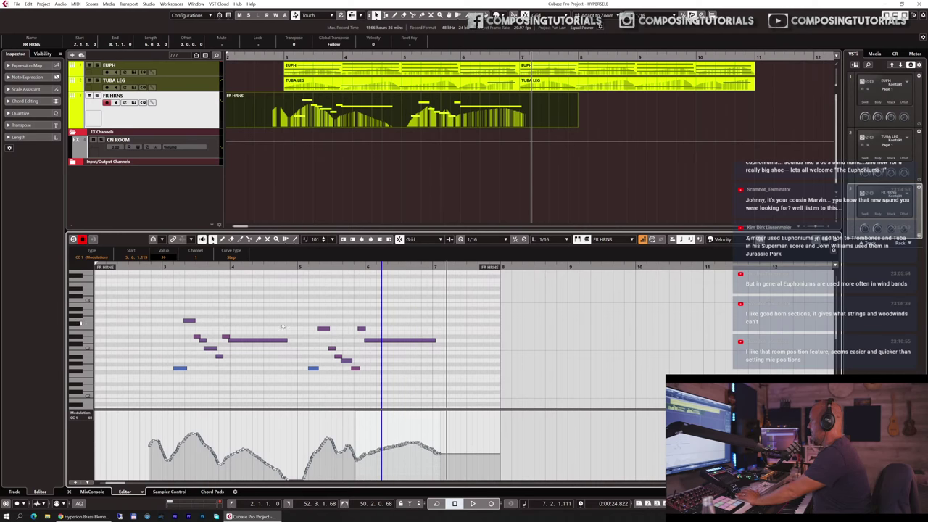
- Lower the first note of the horns' second phrase to F2, play back the correction, and close the note editor
double_click(163, 266)
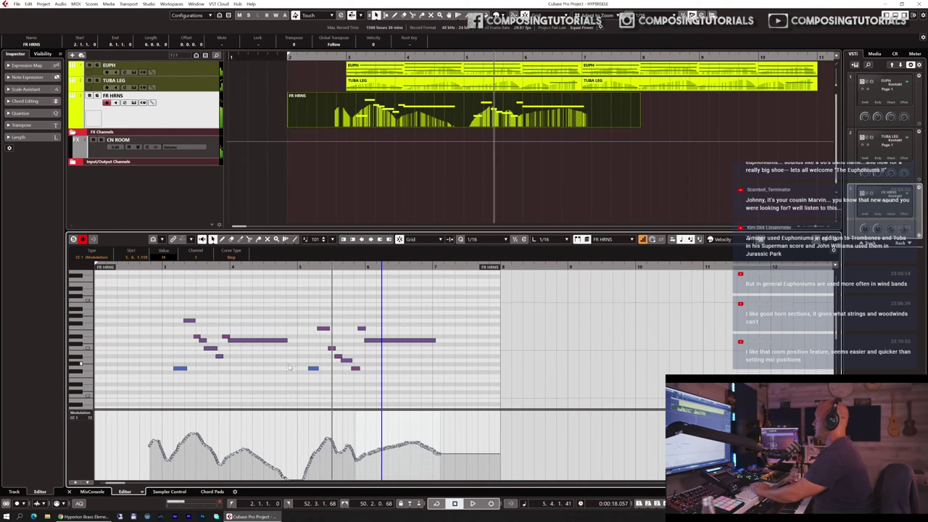
key("space")
left_click_drag(294, 364, 322, 374)
key("Down")
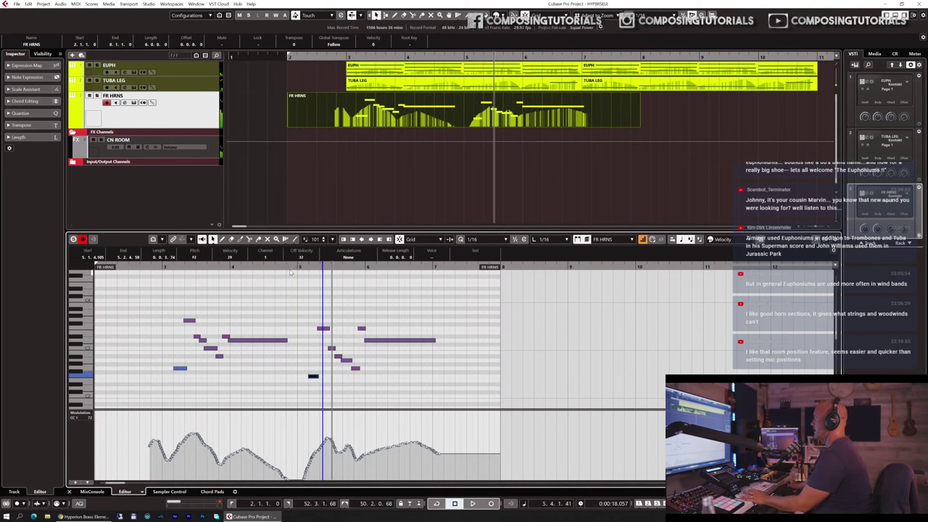
key("space")
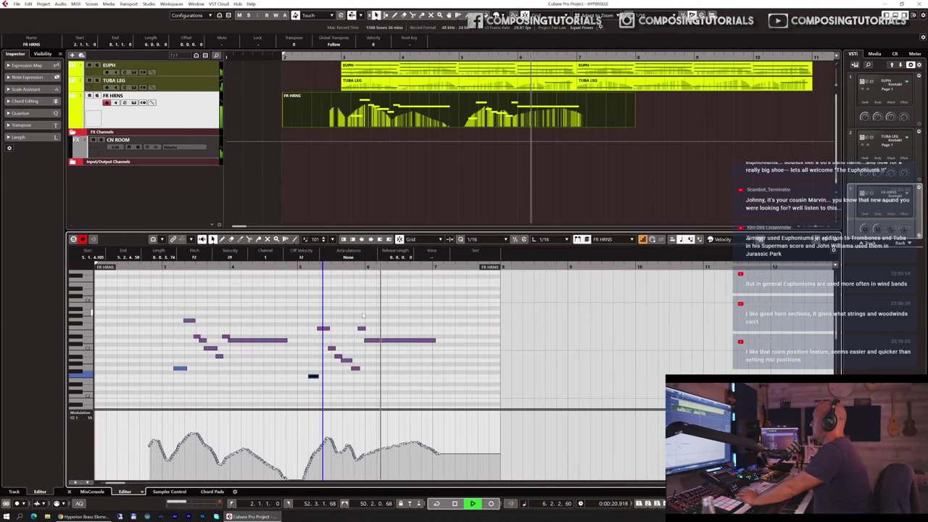
key("space")
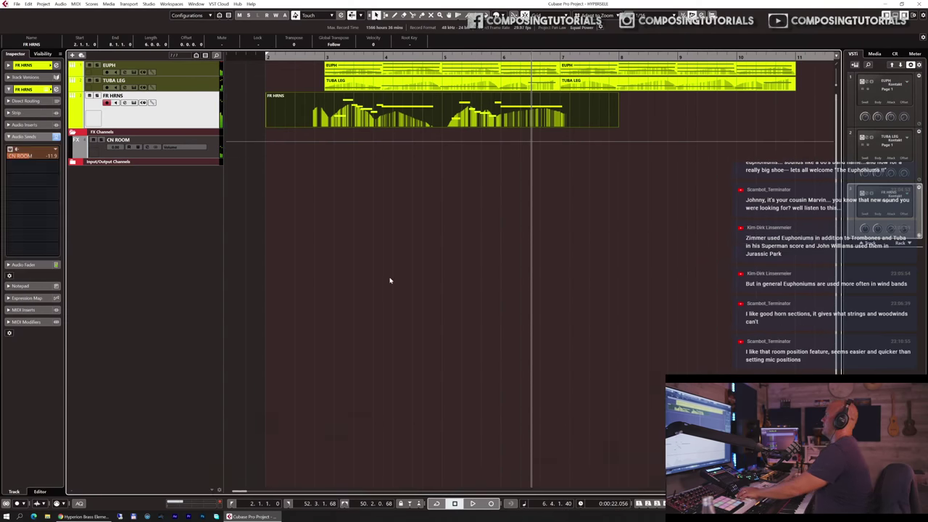
key("ctrl+e")
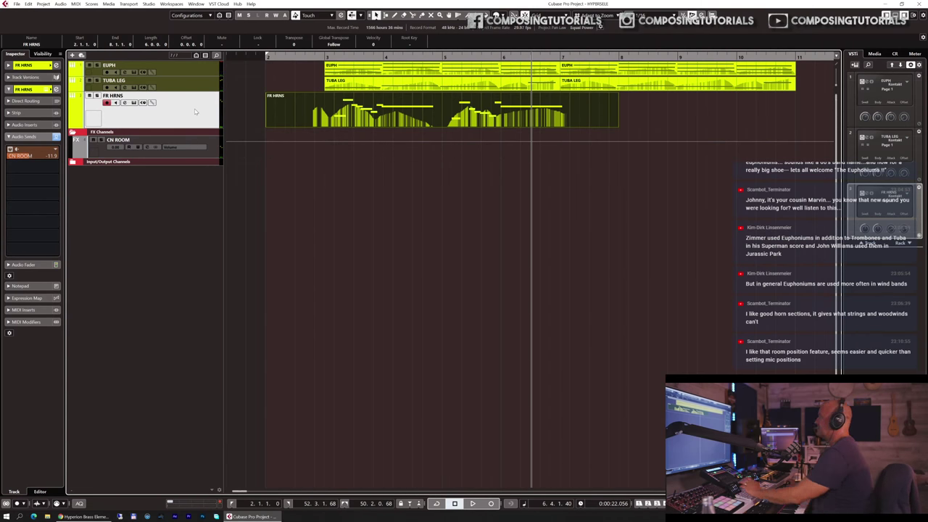
- Duplicate the FR HRNS track and delete the copied part from the duplicate
key("ctrl+shift+d")
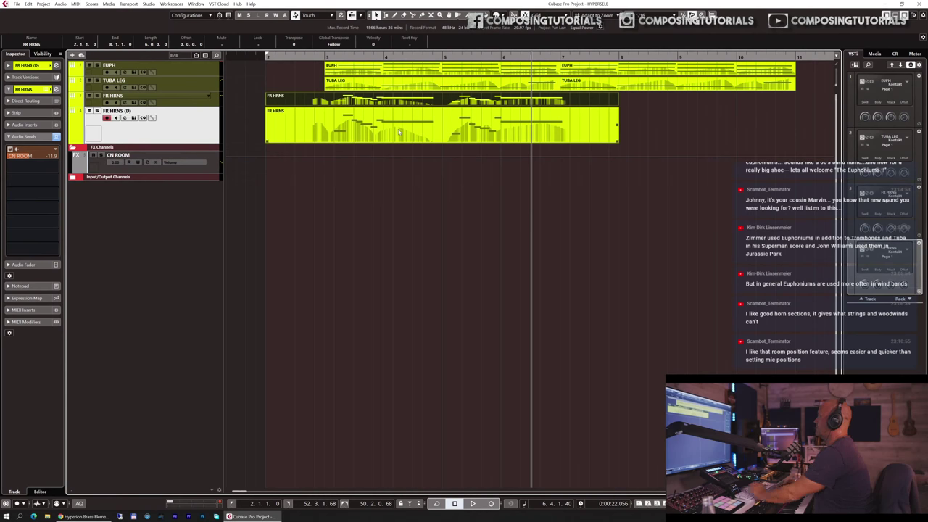
key("Delete")
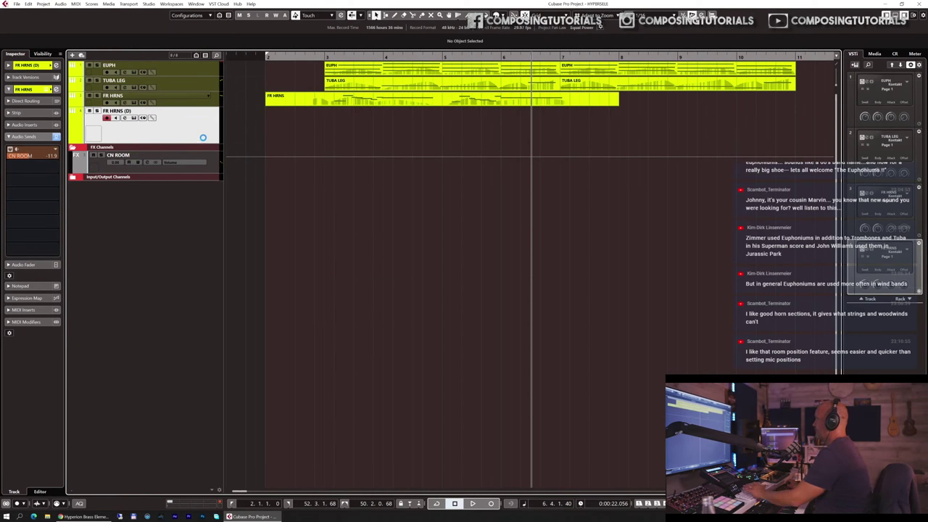
- Replace the duplicate track's horns patch with HBE - 05 - Tenor Trombones - True Legato, check its Space settings, and close the instrument window
key("ctrl+e")
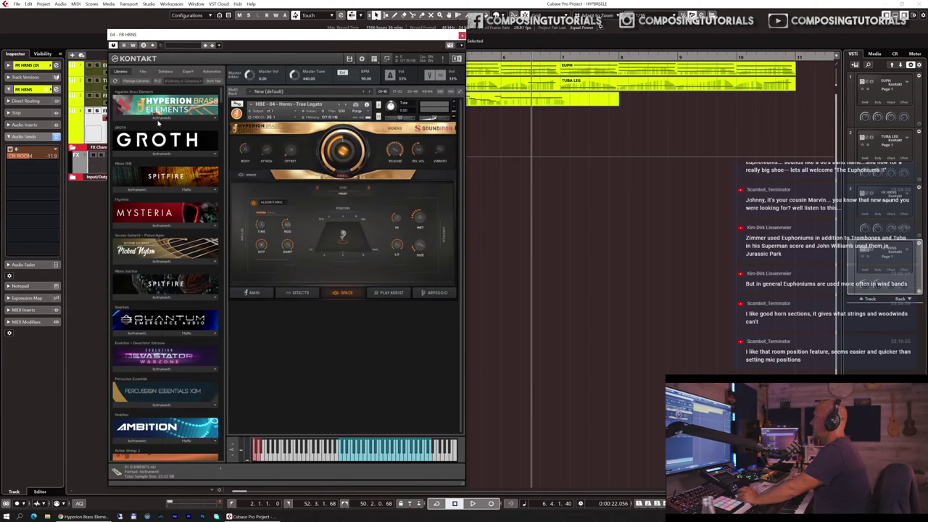
left_click(158, 118)
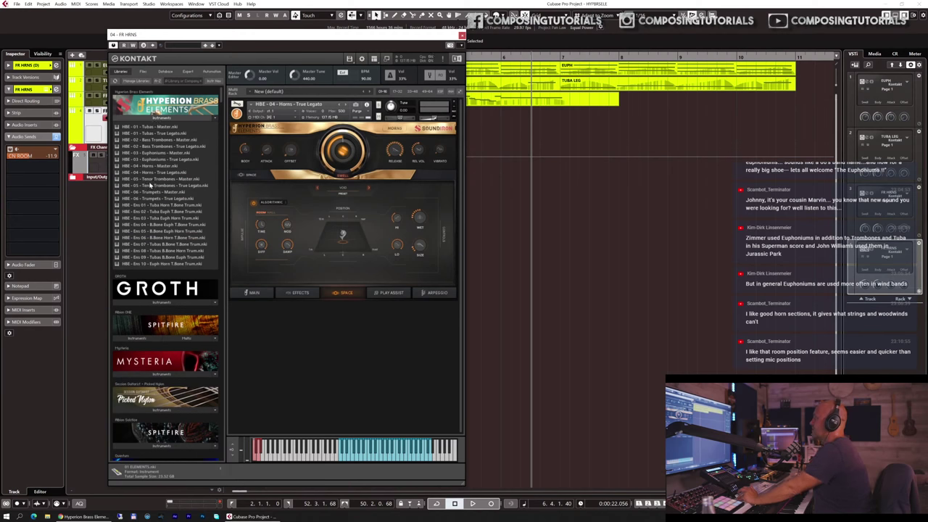
left_click_drag(150, 185, 237, 181)
left_click_drag(320, 183, 267, 205)
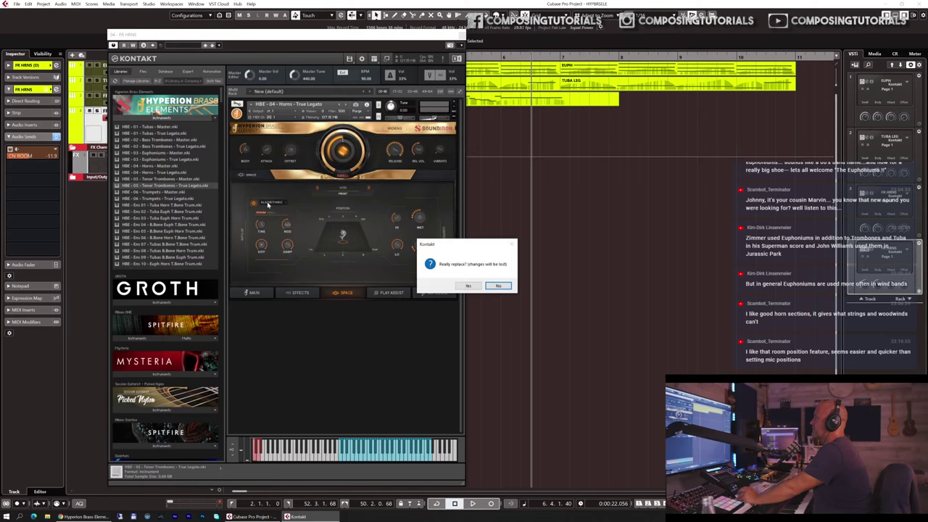
left_click(468, 286)
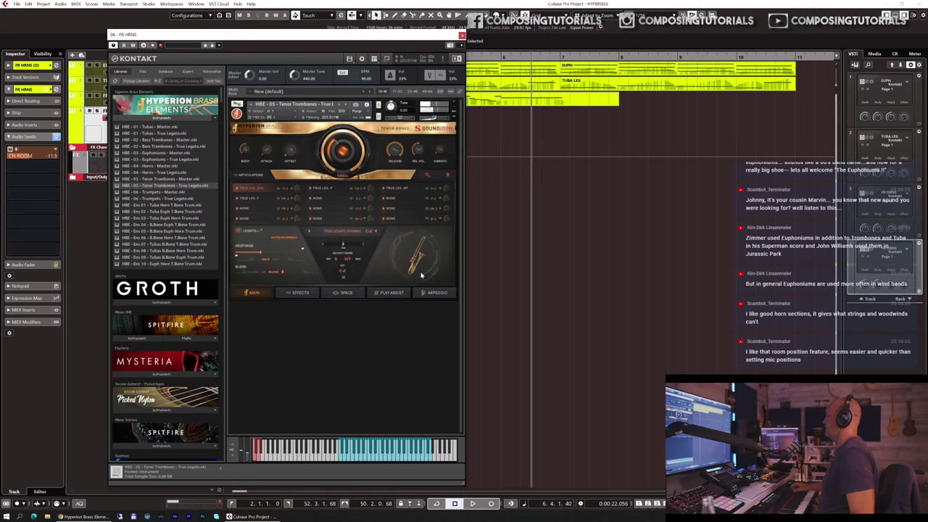
left_click(340, 293)
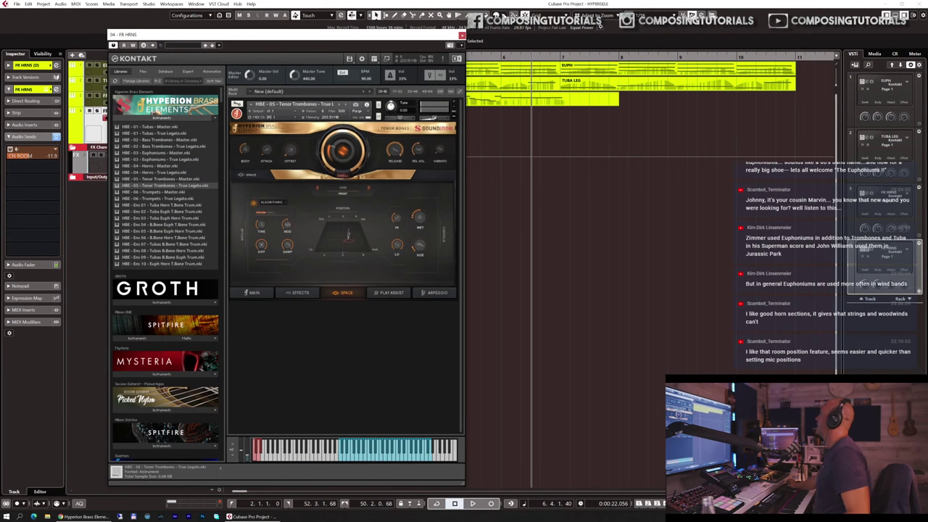
left_click(462, 35)
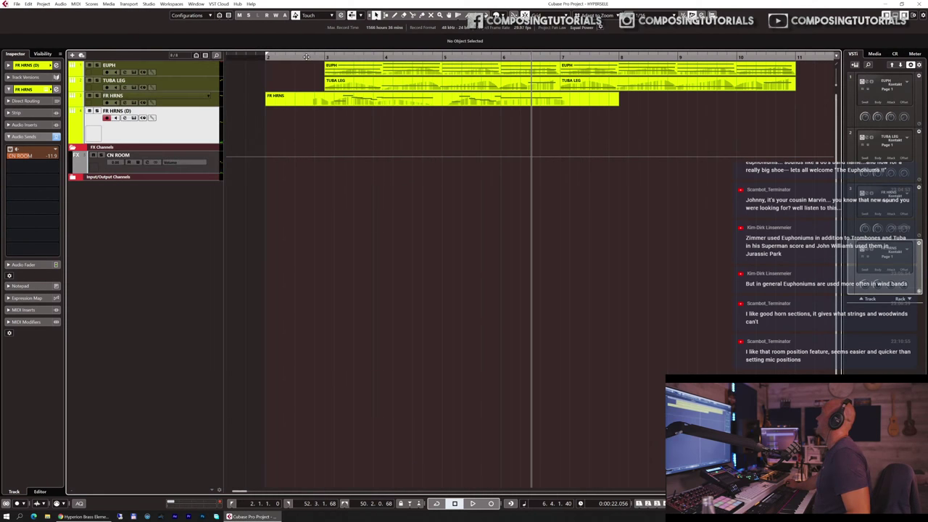
- Check the trombones patch's Main settings and record a tenor trombone take on FR HRNS (D) starting in the middle of bar 2
left_click(305, 56)
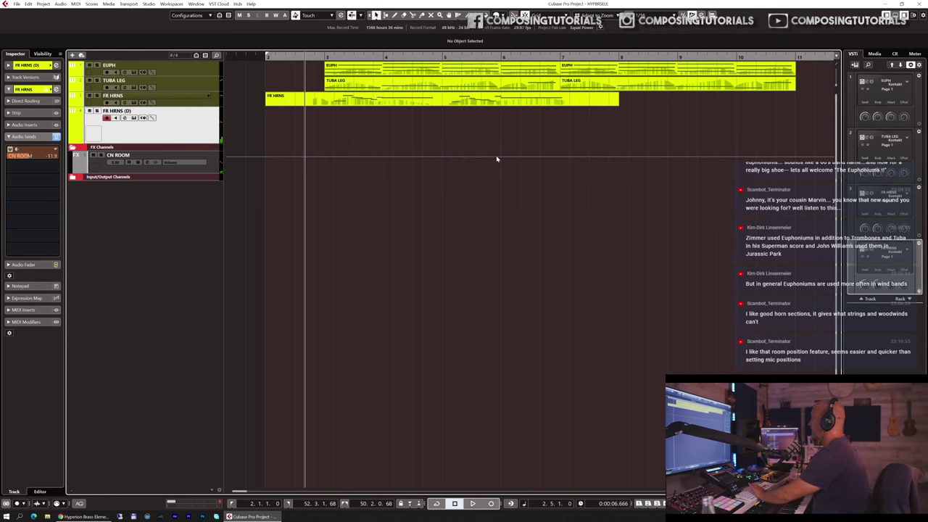
left_click(253, 293)
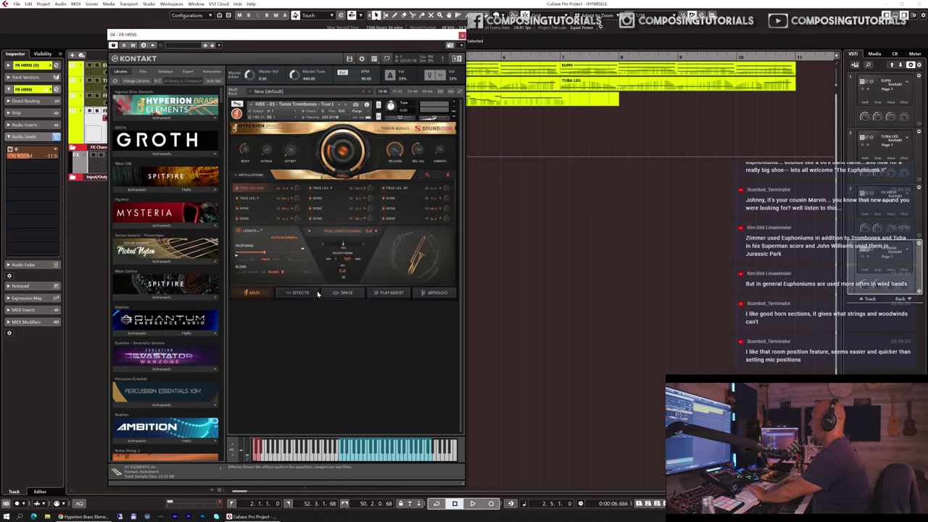
key("Escape")
key("KP_Multiply")
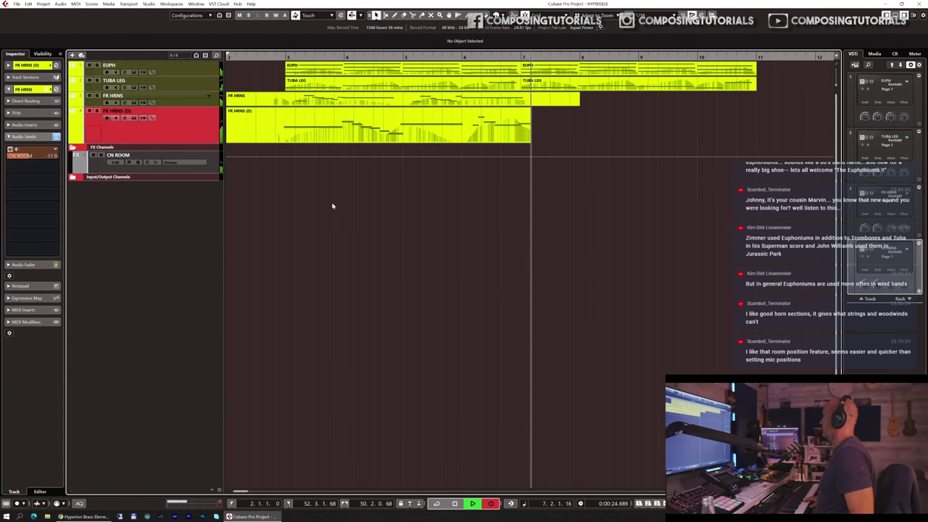
key("space")
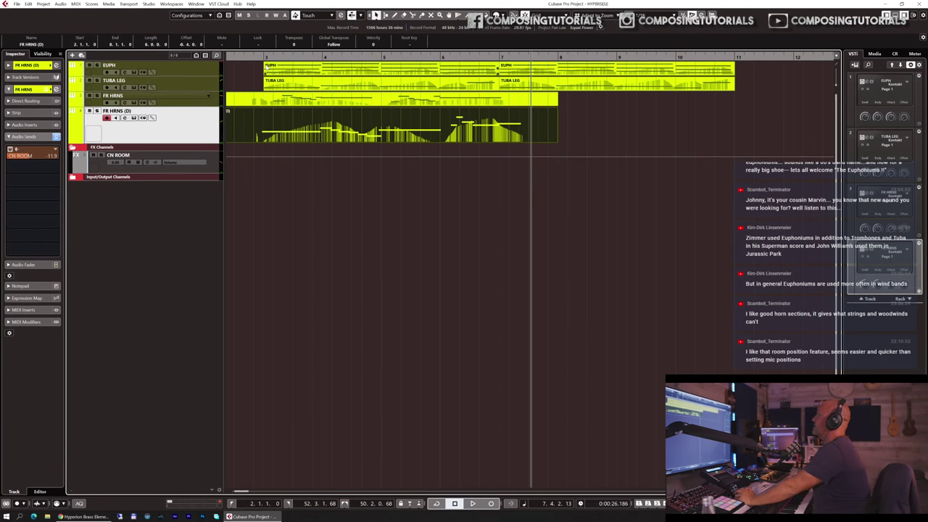
- Play back the recorded trombone take with the other brass tracks from the middle of bar 2
left_click_drag(246, 58, 245, 59)
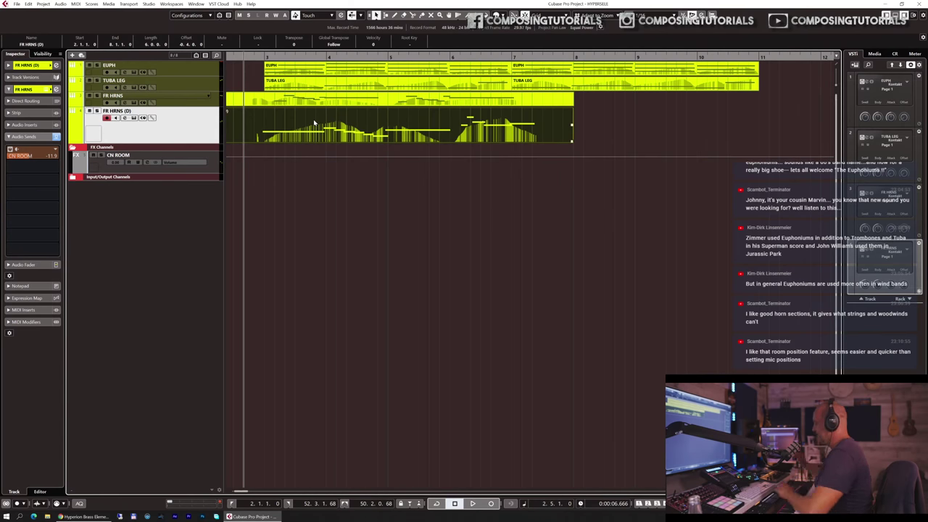
key("space")
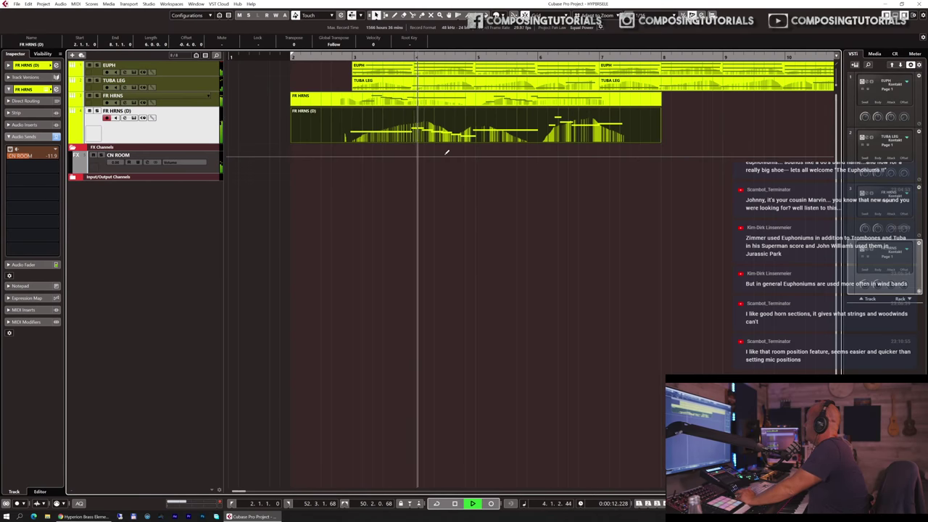
key("space")
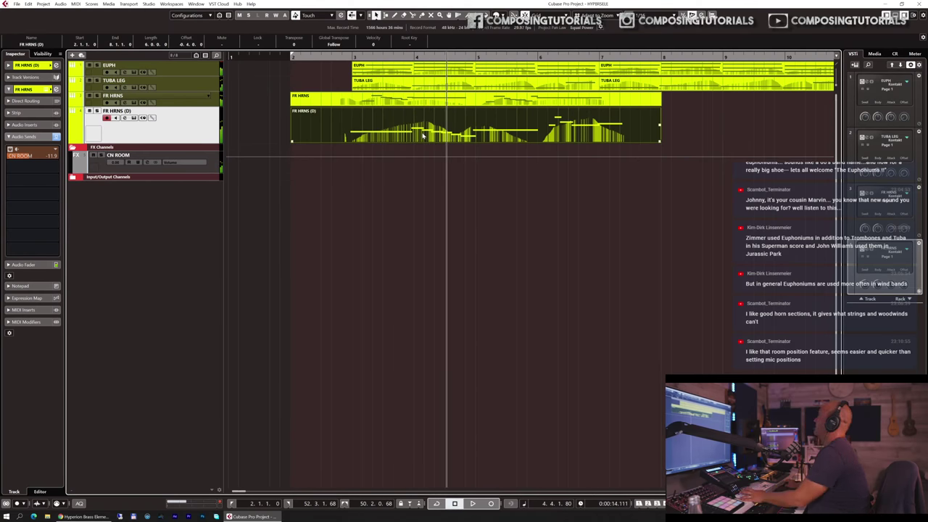
- Transpose the descending trombone run in bar 4 up an octave and play it back from the middle of bar 2
double_click(424, 134)
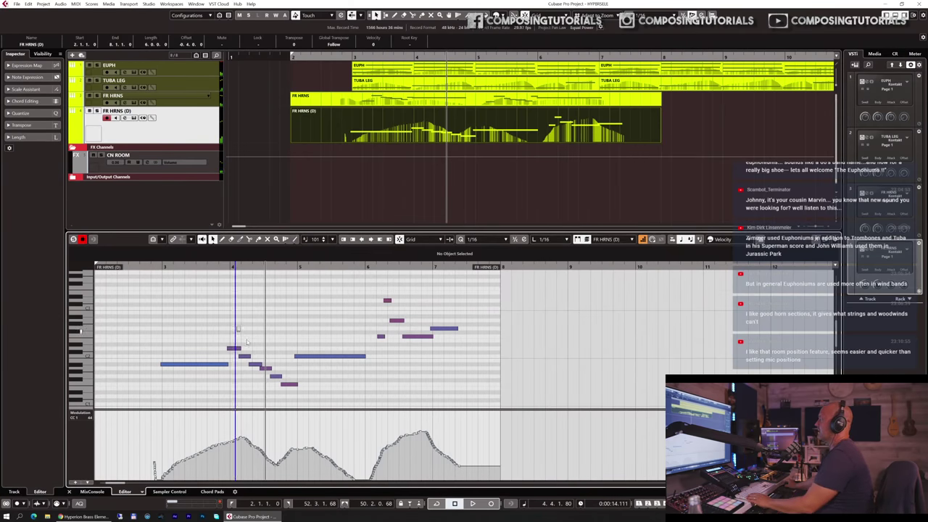
left_click_drag(235, 328, 288, 388)
key("shift+Up")
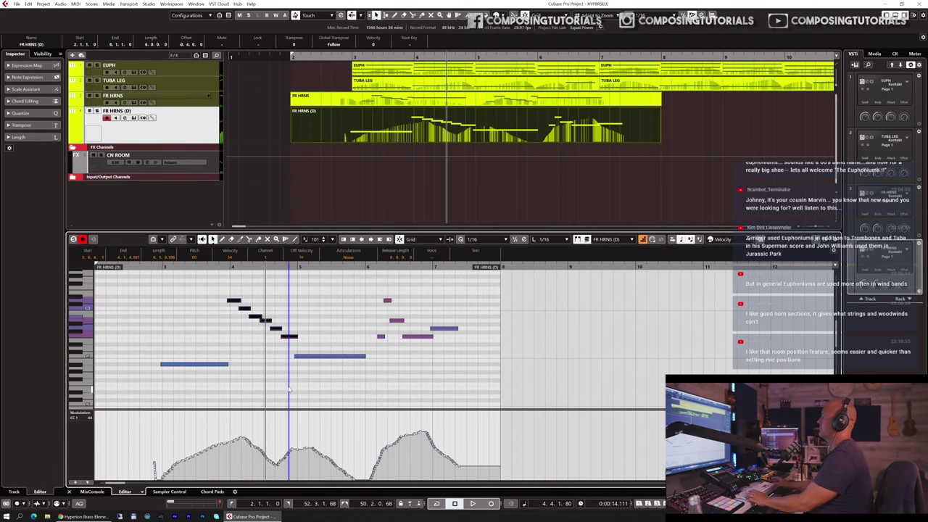
left_click(140, 267)
key("space")
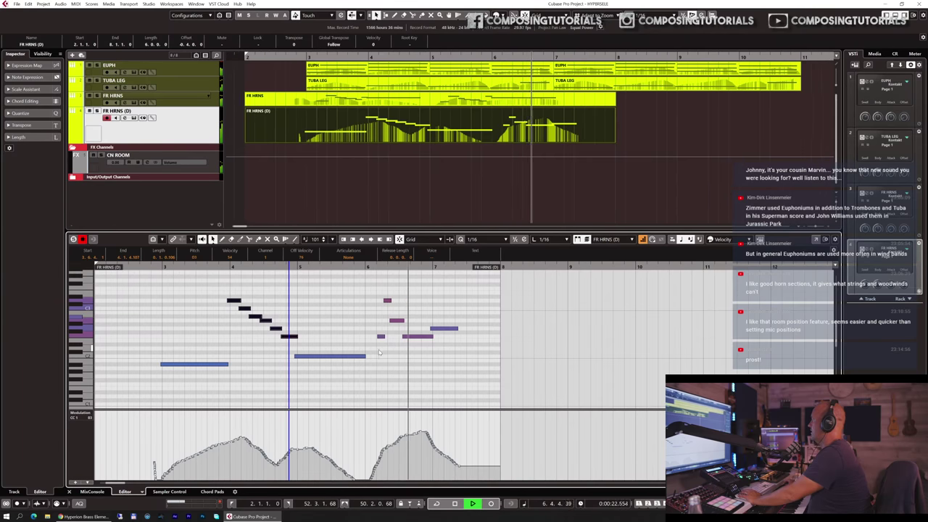
key("space")
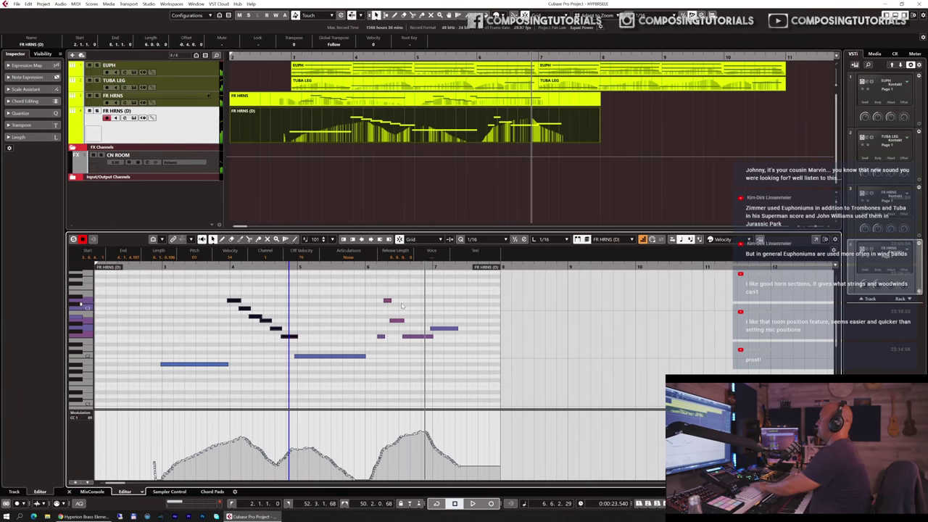
- Delete the trombone notes in bars 6 and 7, and quantize the descending run in bar 4 with the 1/4 preset
left_click_drag(375, 290, 467, 348)
key("Delete")
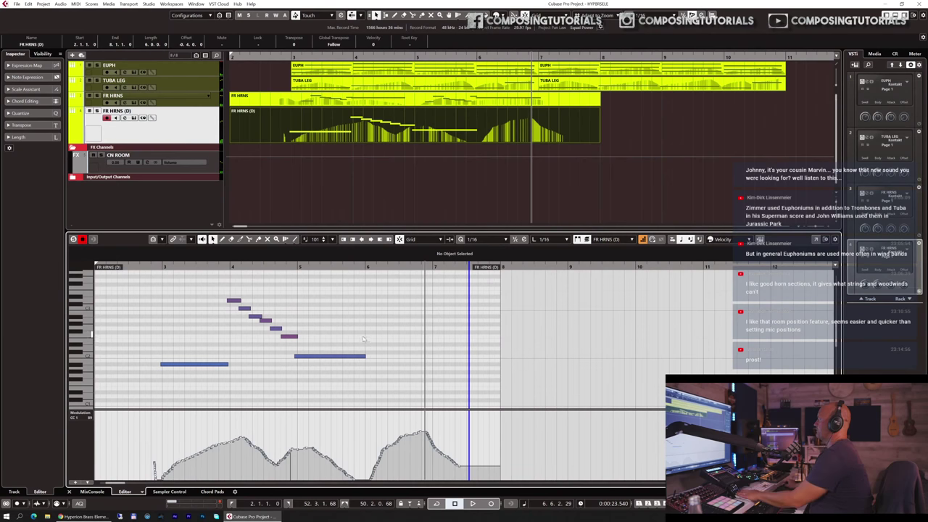
left_click_drag(230, 288, 312, 340)
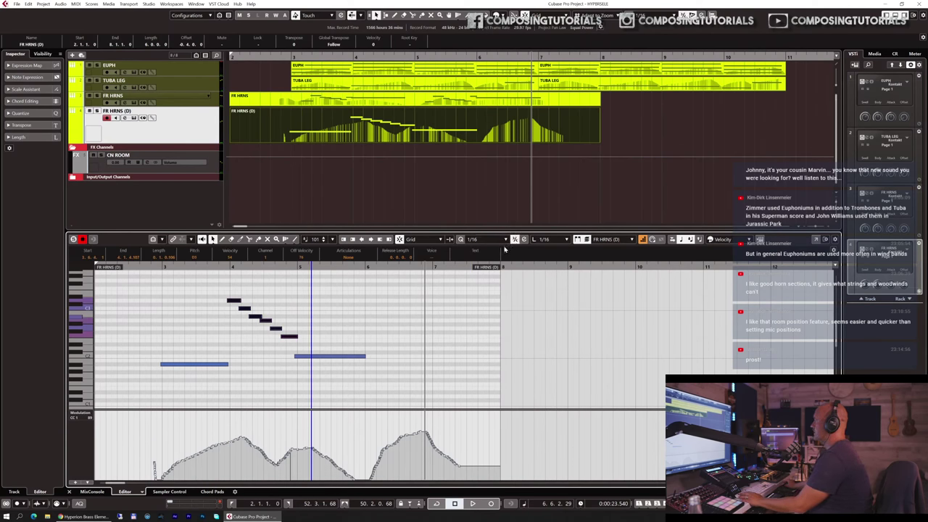
left_click(477, 240)
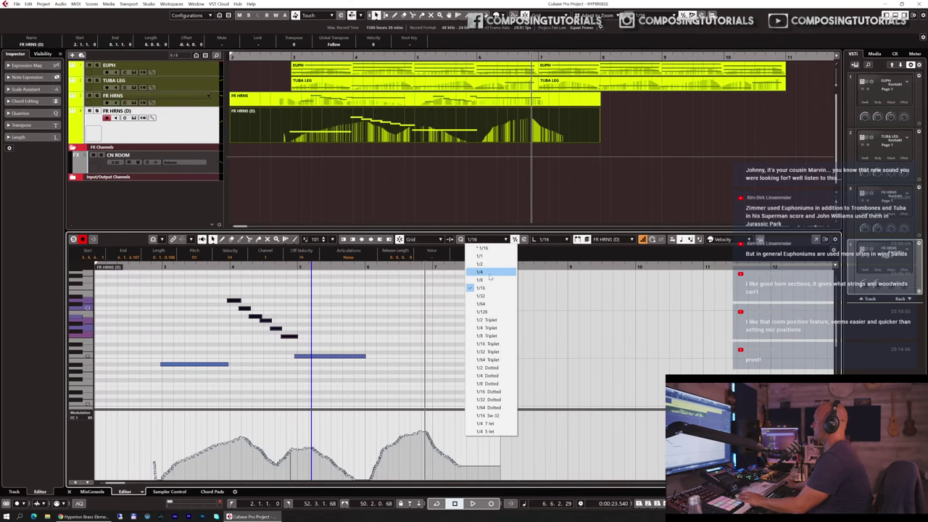
left_click(488, 278)
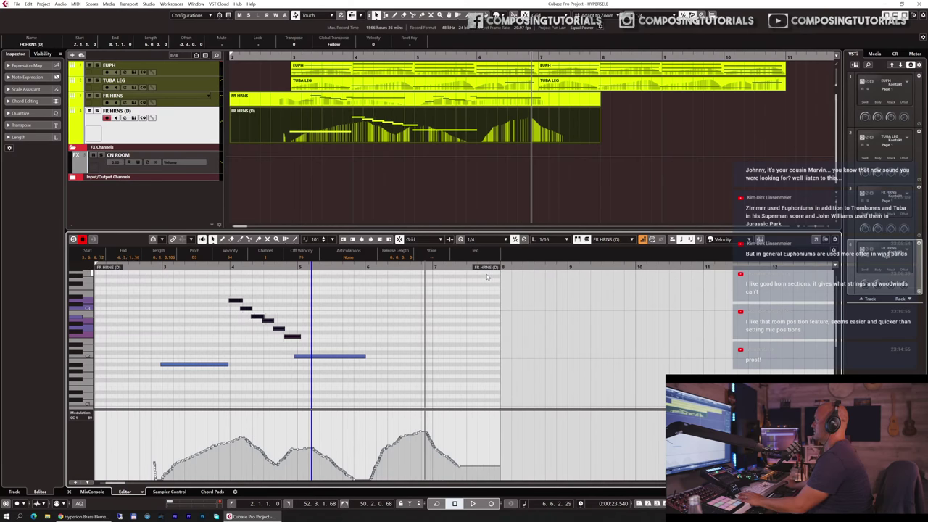
- Play the trombone part from the middle of bar 2 and trim the start of the long note near bar 5 slightly later
left_click(142, 267)
key("space")
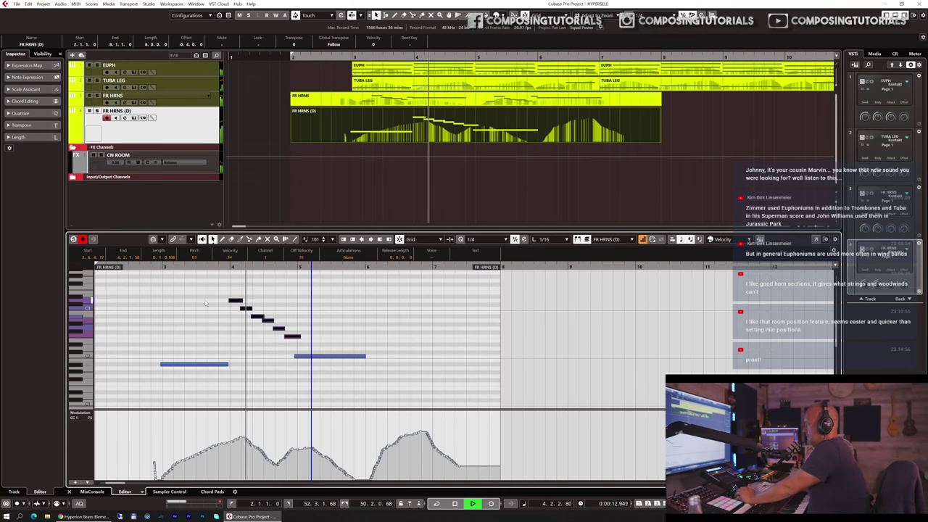
left_click(296, 356)
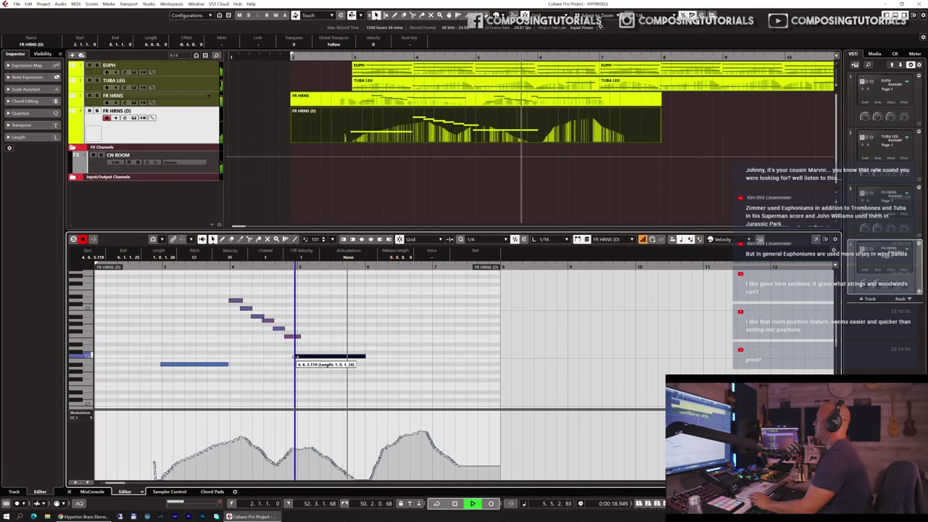
key("space")
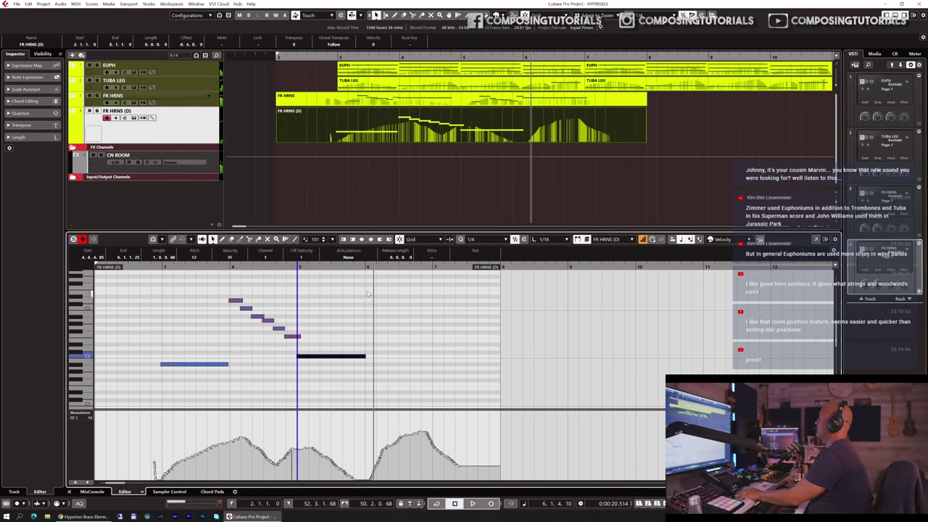
- Close the key editor, check the CN ROOM sends on the horns tracks, and add a CN ROOM send at -14.6 to TUBA LEG
key("ctrl+e")
key("Up")
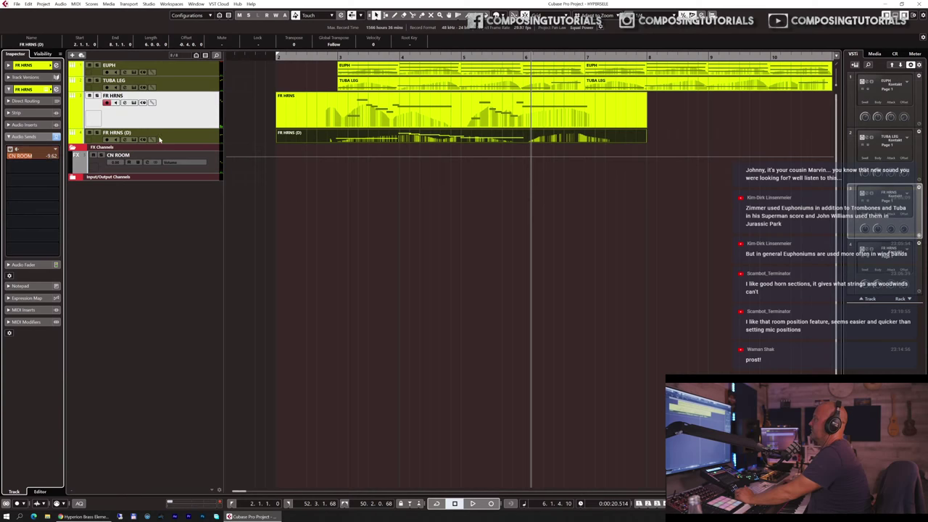
left_click(159, 139)
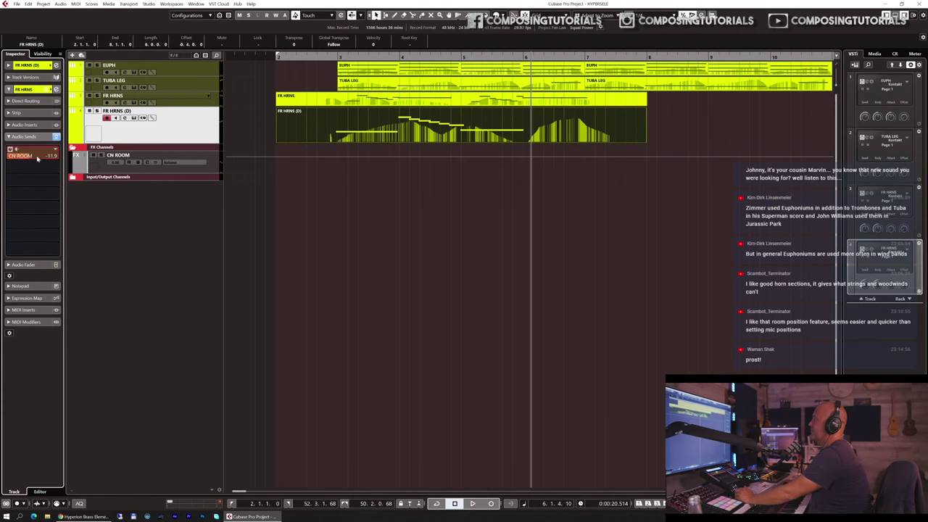
left_click(193, 85)
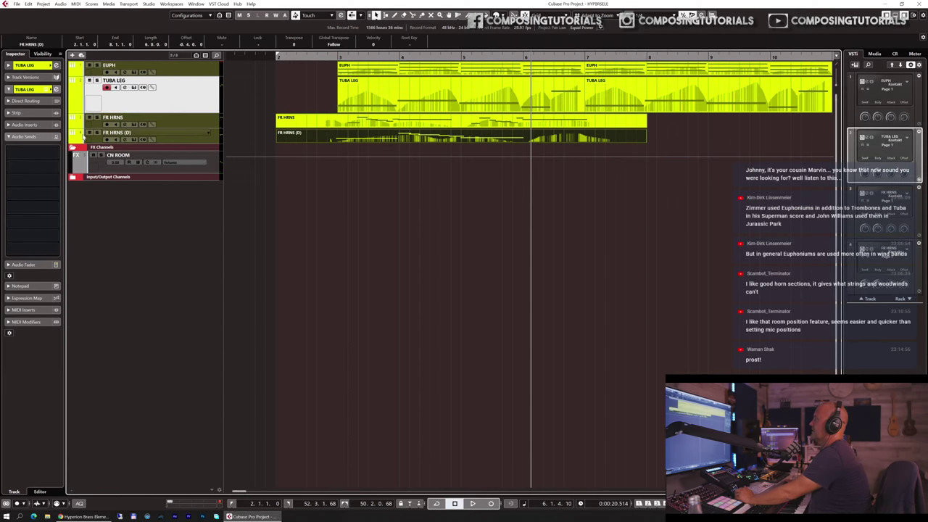
left_click(33, 155)
left_click(39, 180)
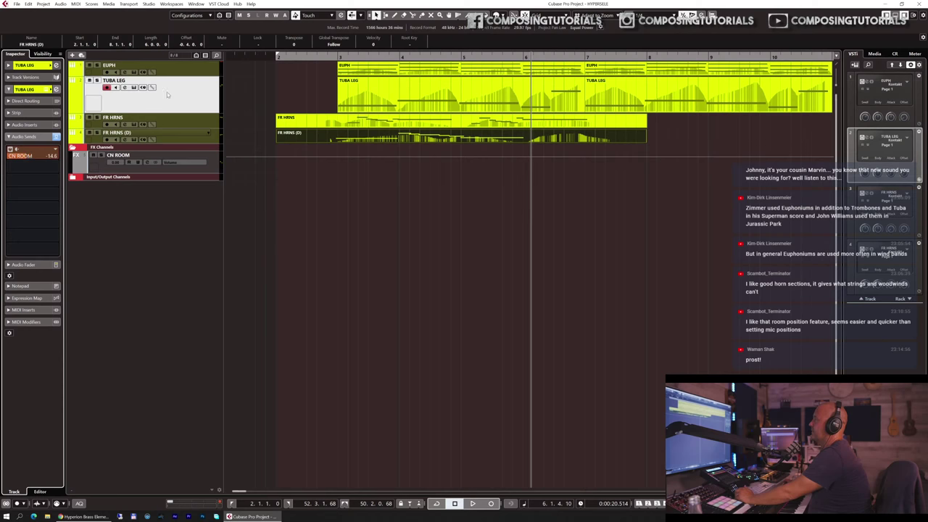
- Add a CN ROOM send to the EUPH track, activate it, and set its level to -8.60
left_click(189, 64)
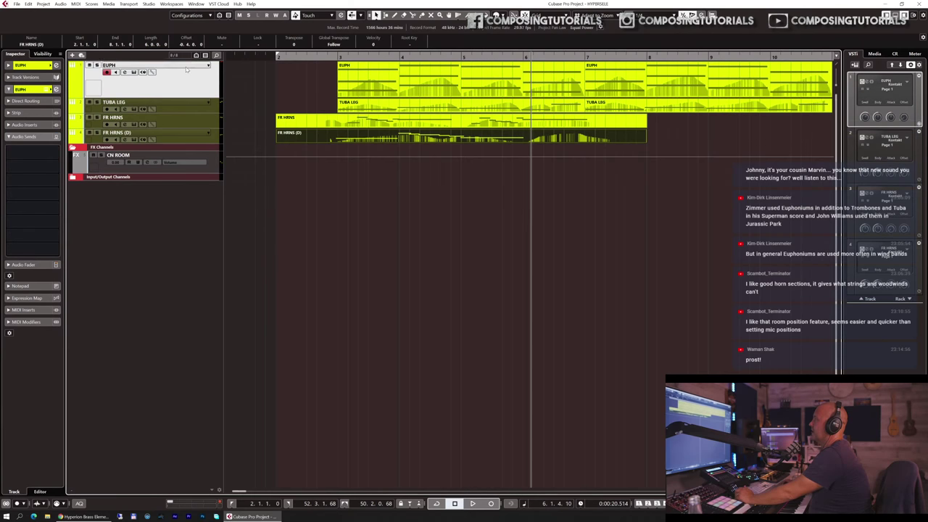
left_click(56, 156)
left_click(42, 180)
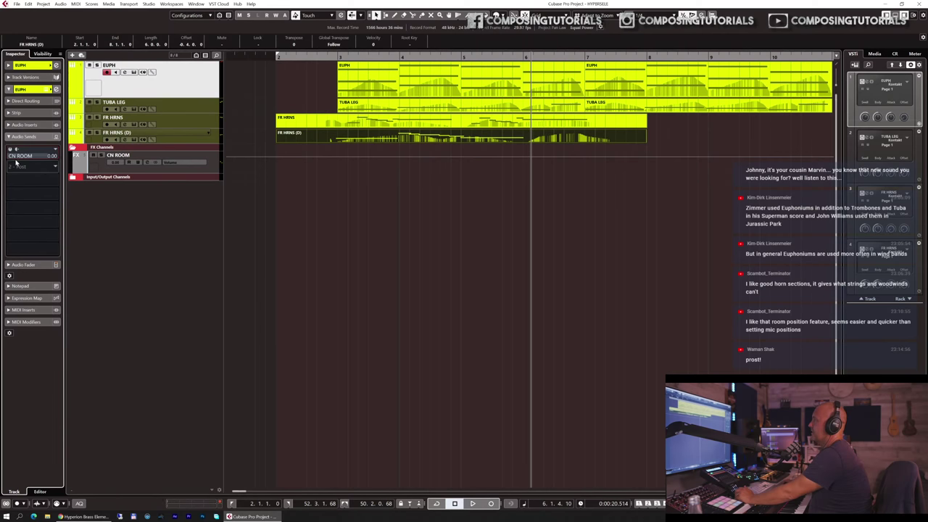
left_click(10, 149)
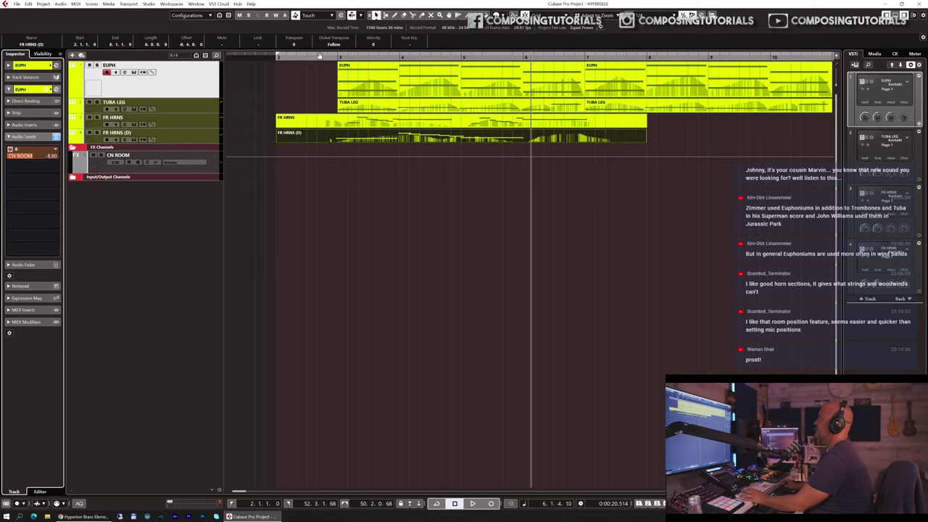
- Play back the full brass arrangement from late in bar 2 to hear the added room sends
key("1")
key("space")
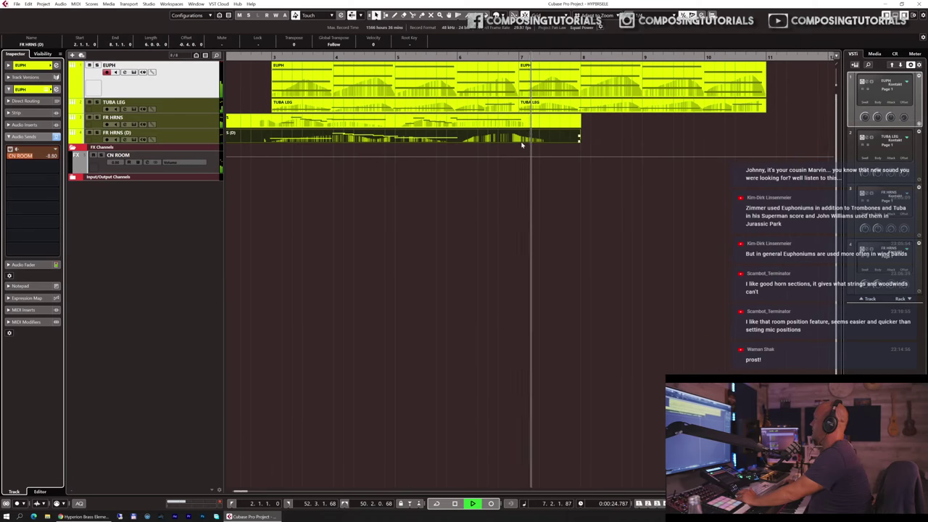
key("space")
- Cut the FR HRNS part at bars 3 and 7, delete the outer pieces, and duplicate the remaining part to bar 7
key("3")
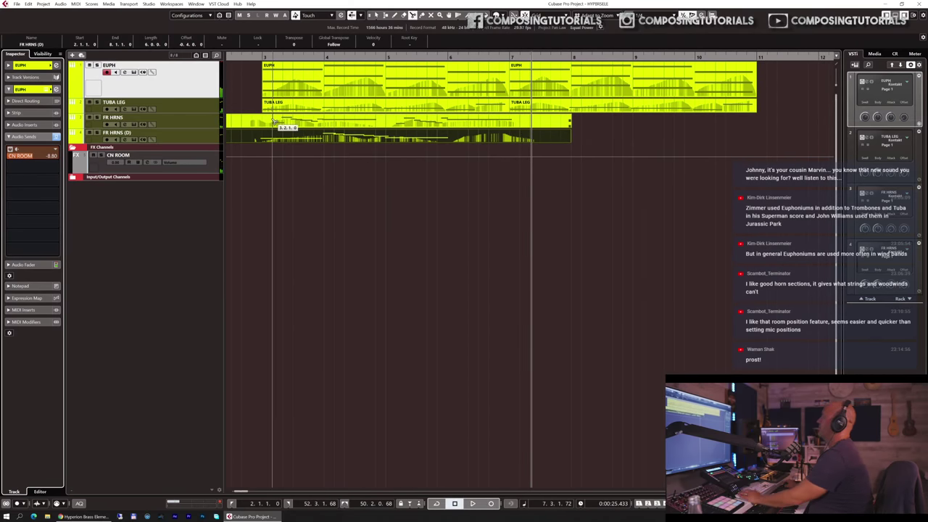
left_click(513, 124)
key("Delete")
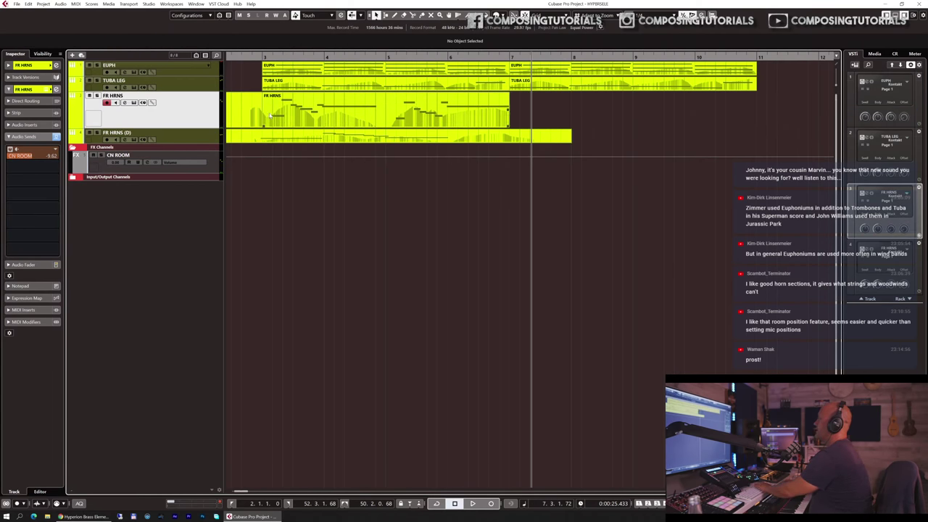
key("1")
left_click_drag(249, 113, 251, 114)
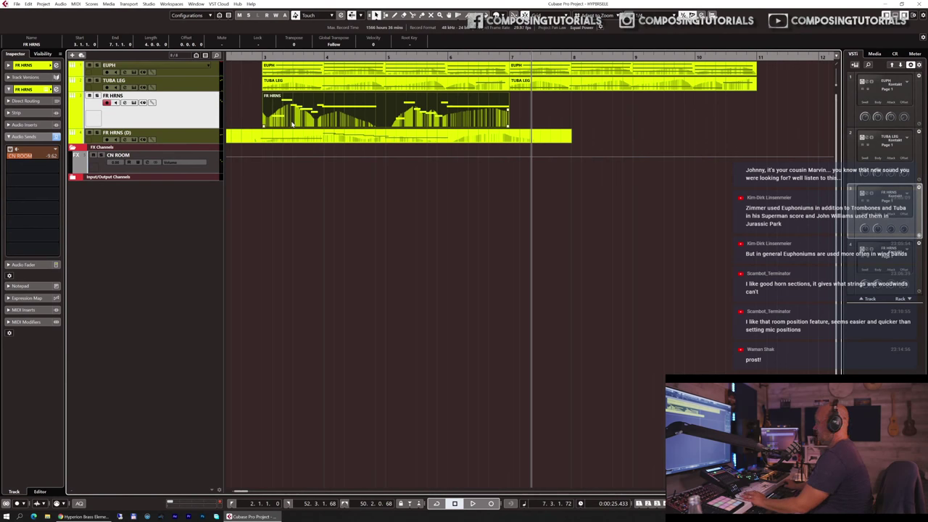
key("ctrl+d")
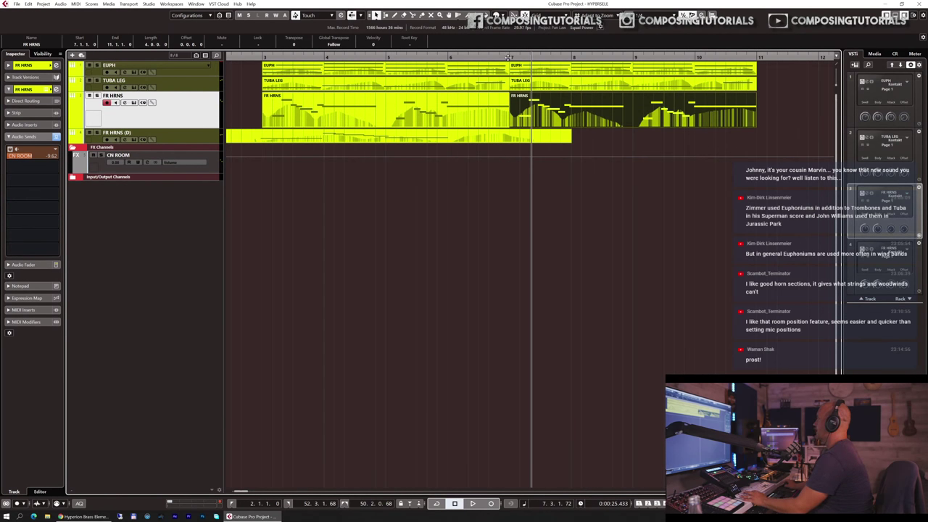
- Play back the start of the duplicated FR HRNS part from bar 7
left_click(509, 57)
key("space")
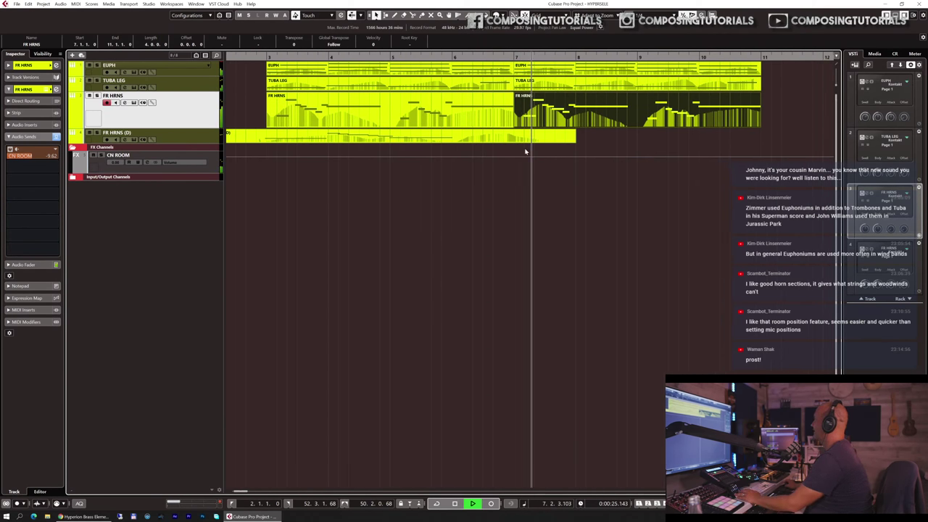
key("space")
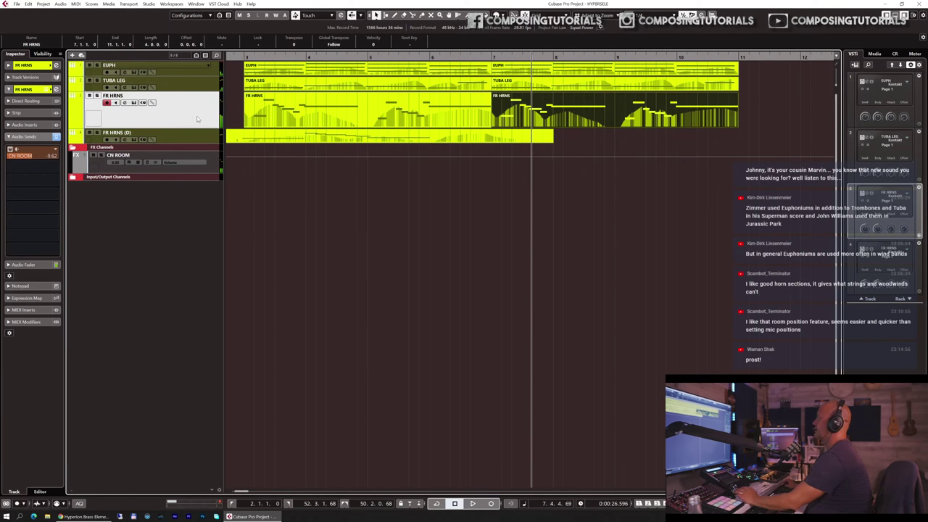
- Duplicate the FR HRNS track and delete both copied parts from the new track
key("ctrl+shift+d")
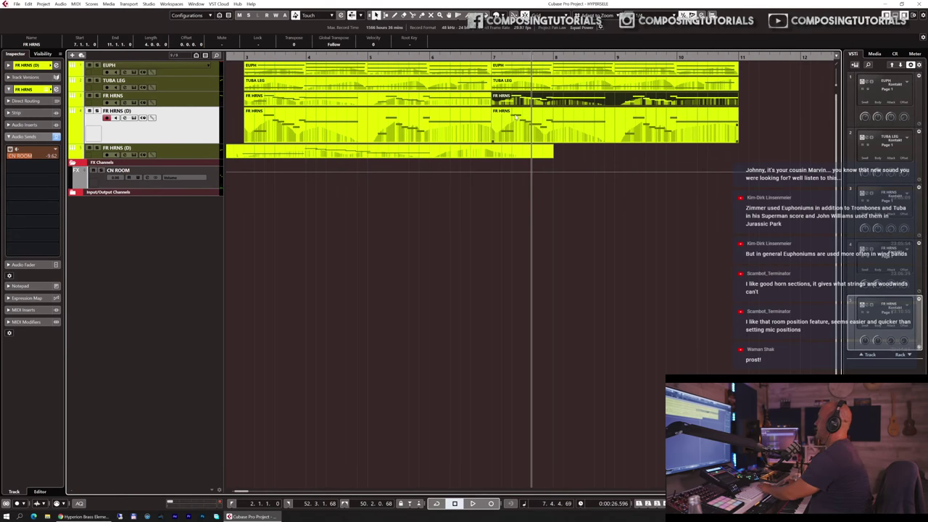
key("Delete")
left_click(378, 132)
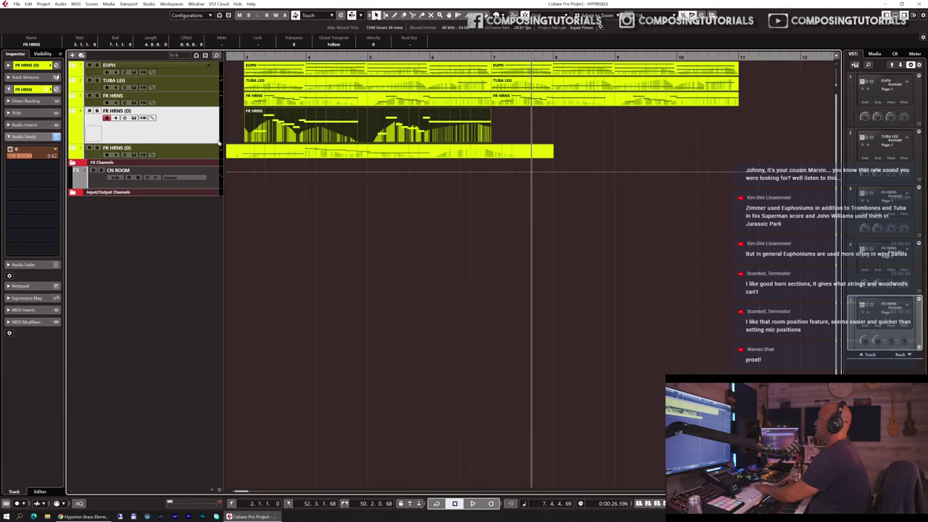
key("Delete")
- Open the new track's instrument and replace its horns patch with HBE - 06 - Trumpets - True Legato
key("Return")
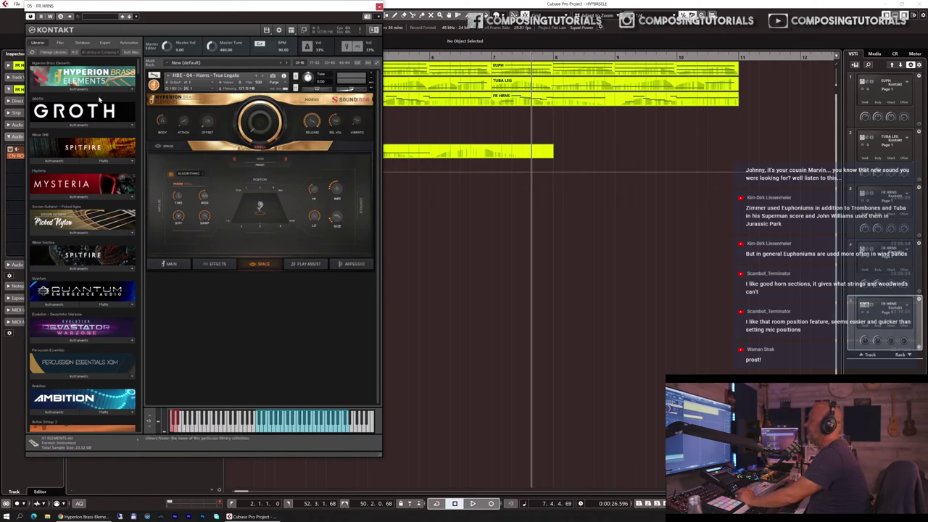
left_click(85, 88)
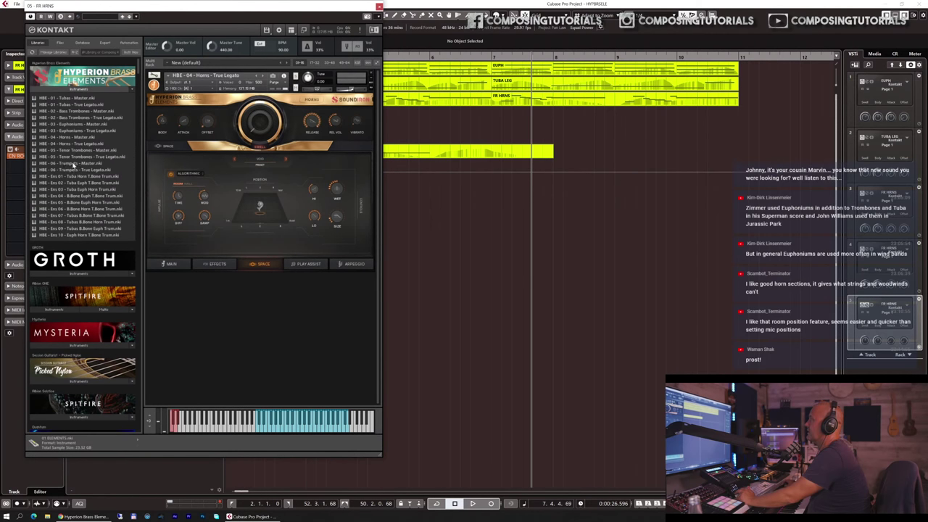
left_click_drag(71, 171, 209, 171)
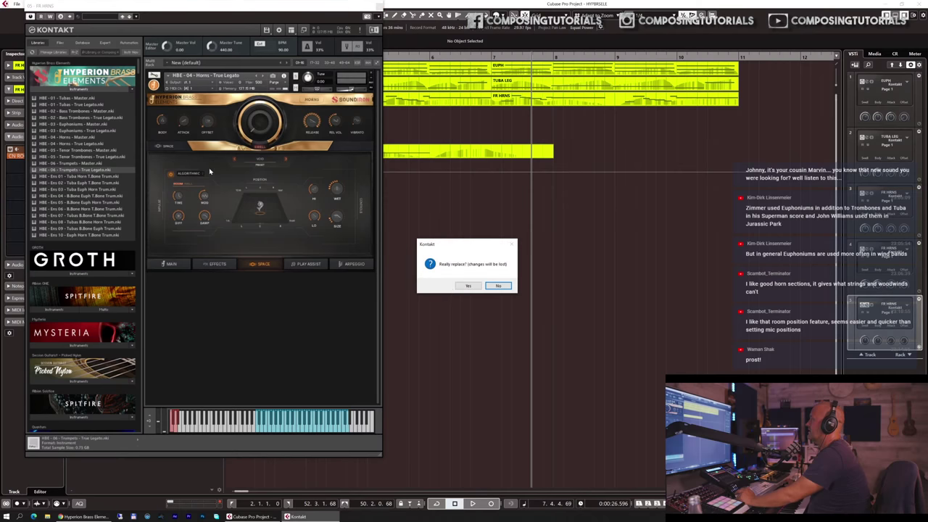
left_click(468, 285)
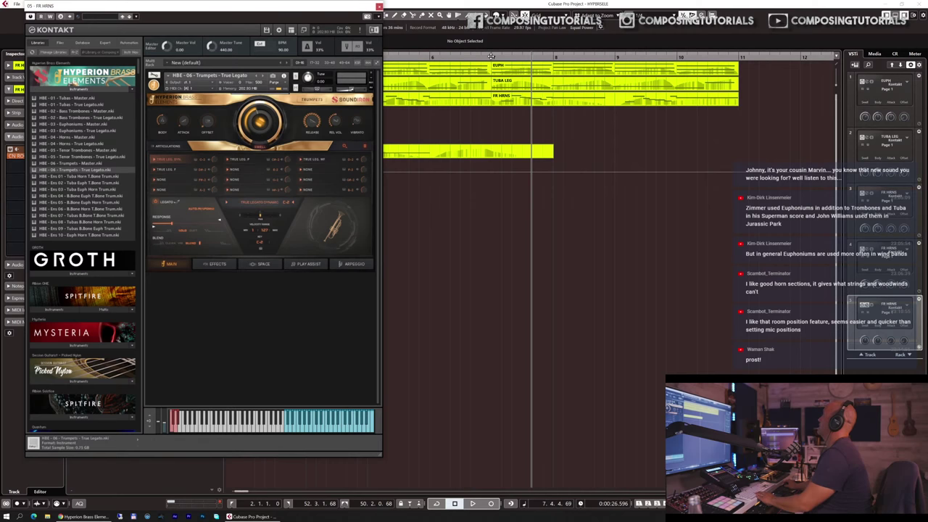
- Examine the notes of the FR HRNS part at bar 7, close the instrument and editor, and select the empty trumpets track
left_click(525, 105)
key("ctrl+e")
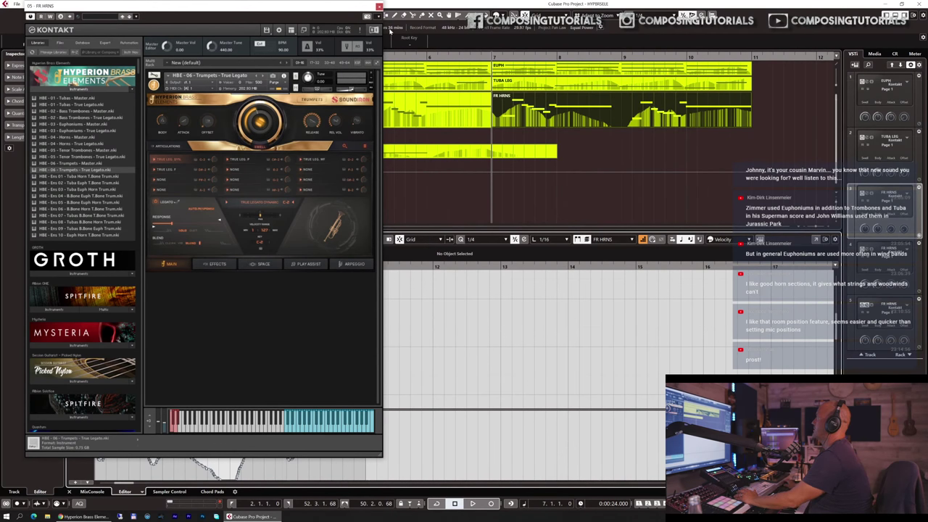
left_click(378, 6)
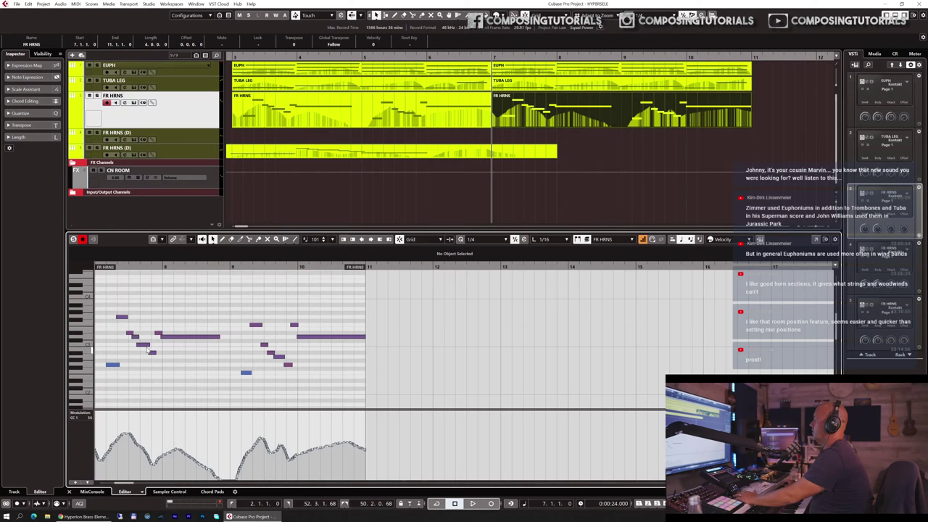
key("Return")
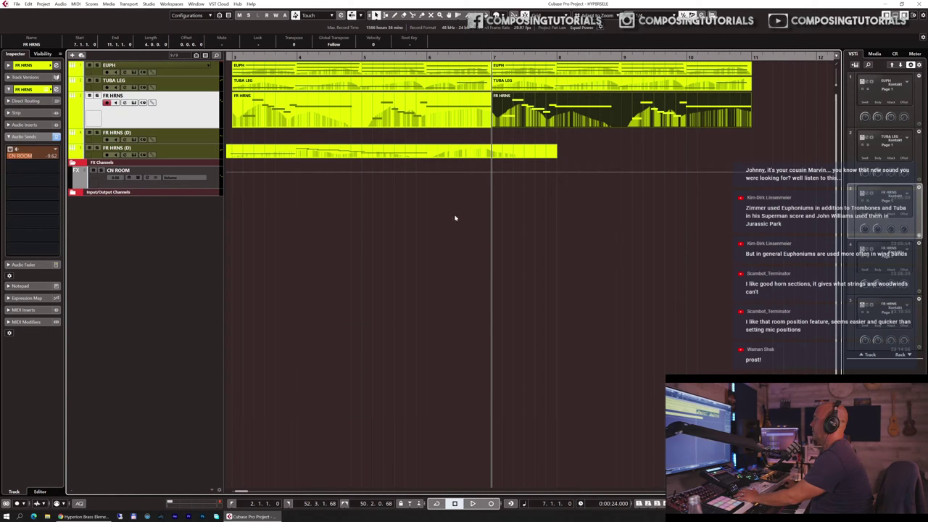
left_click(183, 141)
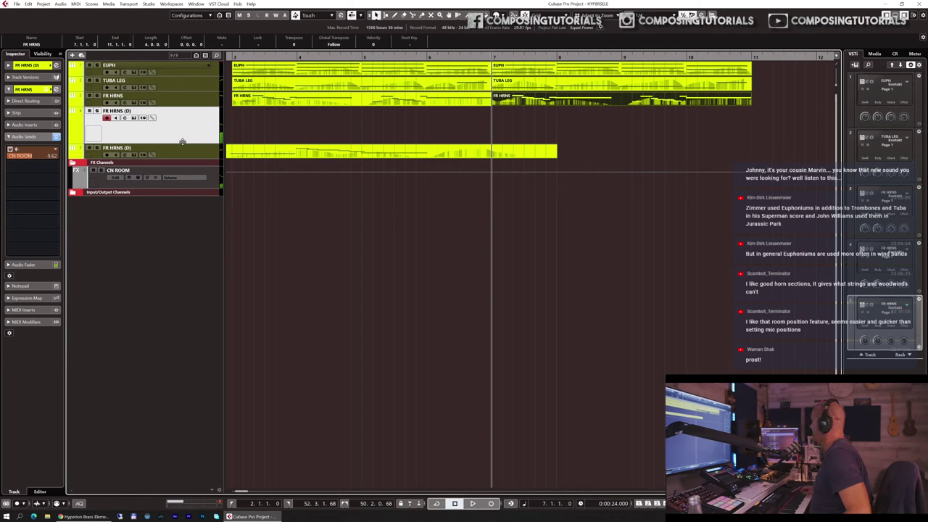
- Play back the arrangement repeatedly from bar 7 with the empty trumpets track armed
key("space")
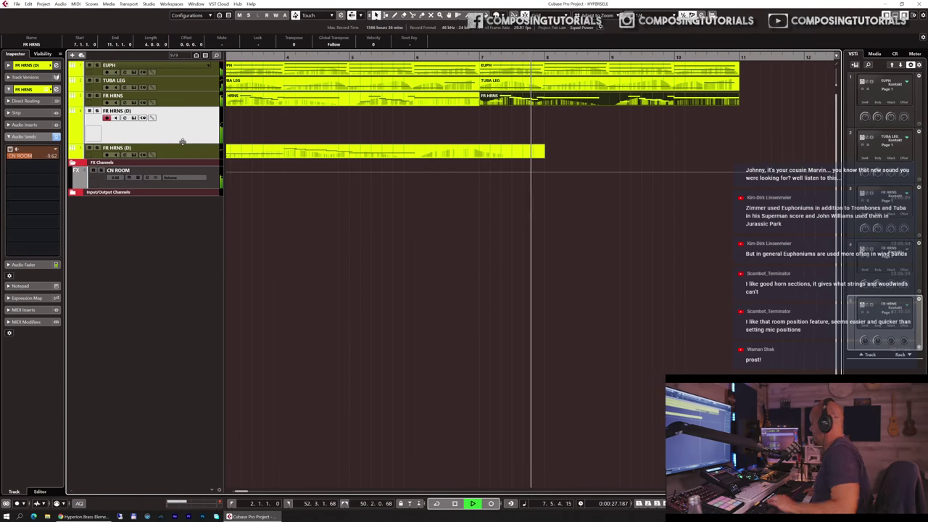
key("space")
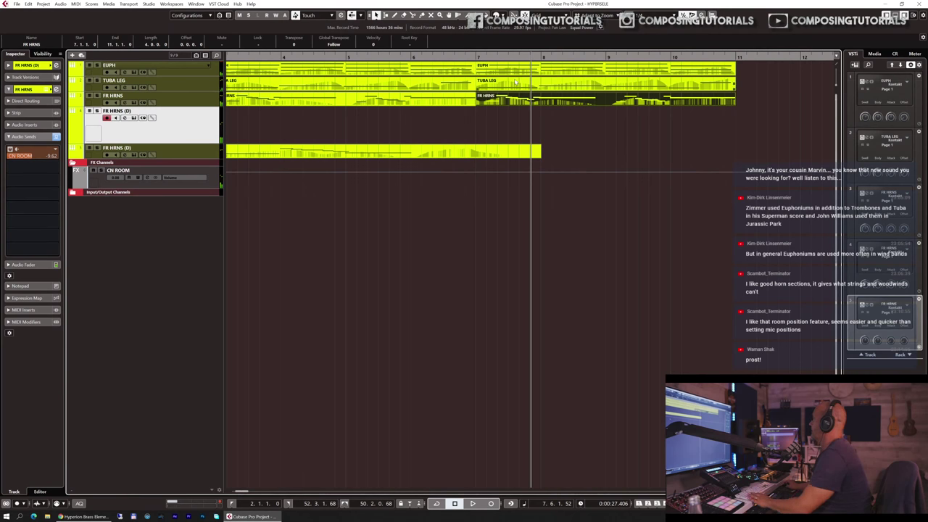
left_click_drag(475, 57, 476, 58)
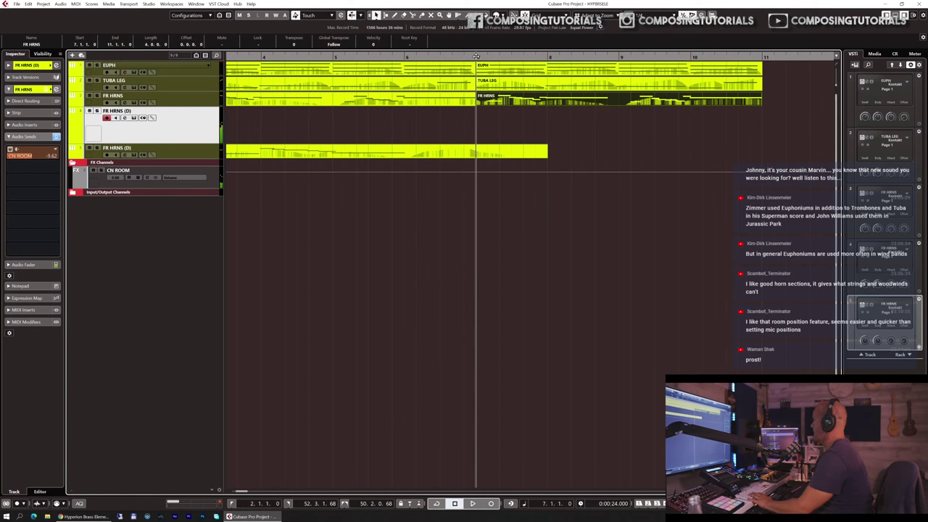
key("space")
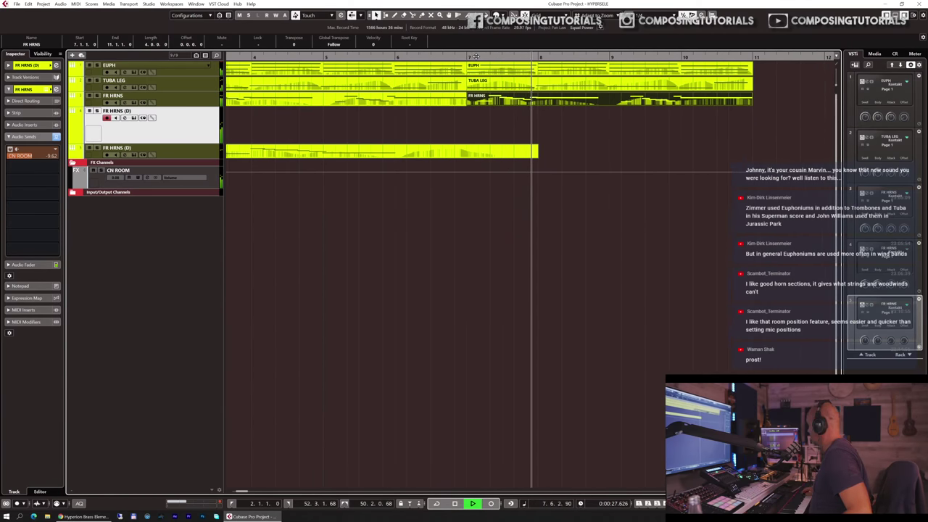
key("space")
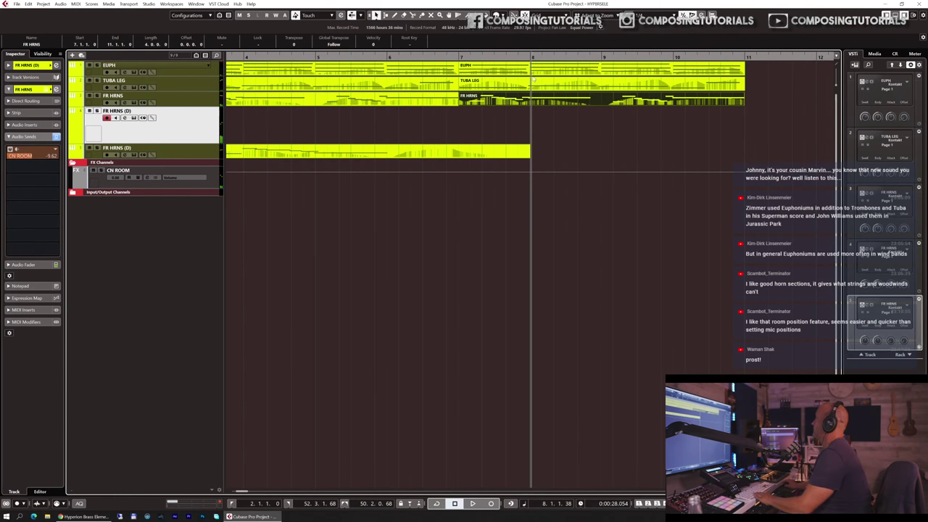
left_click(452, 58)
key("space")
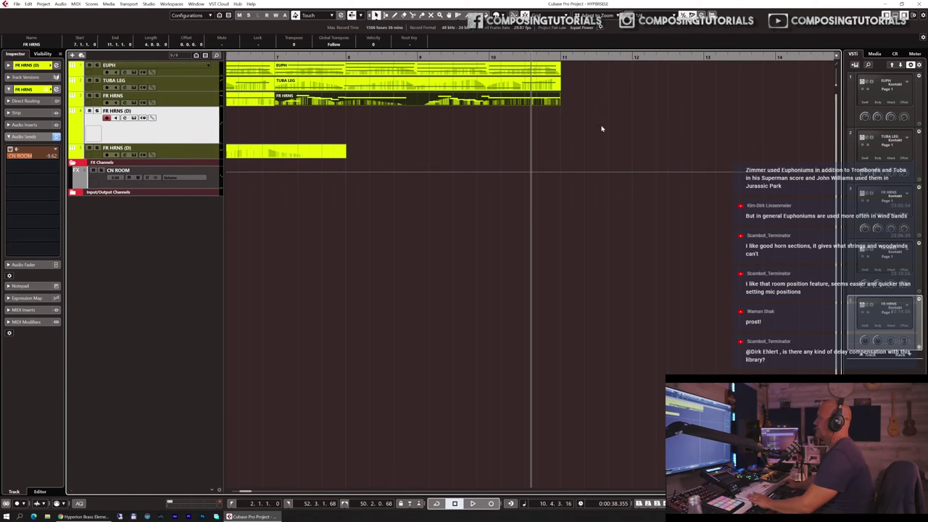
- Play back the arrangement from the middle of bar 2 into bar 6
scroll(532, 144, "left", 5)
scroll(534, 145, "left", 5)
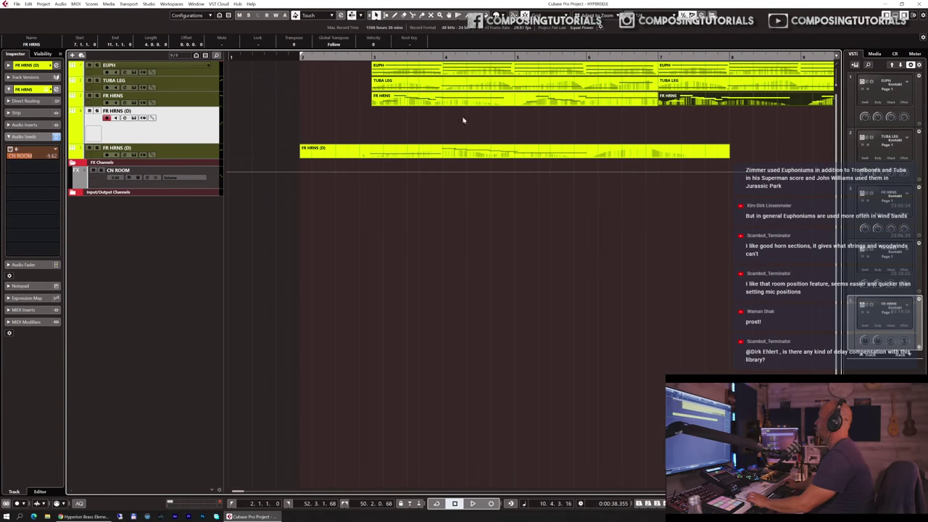
left_click(345, 58)
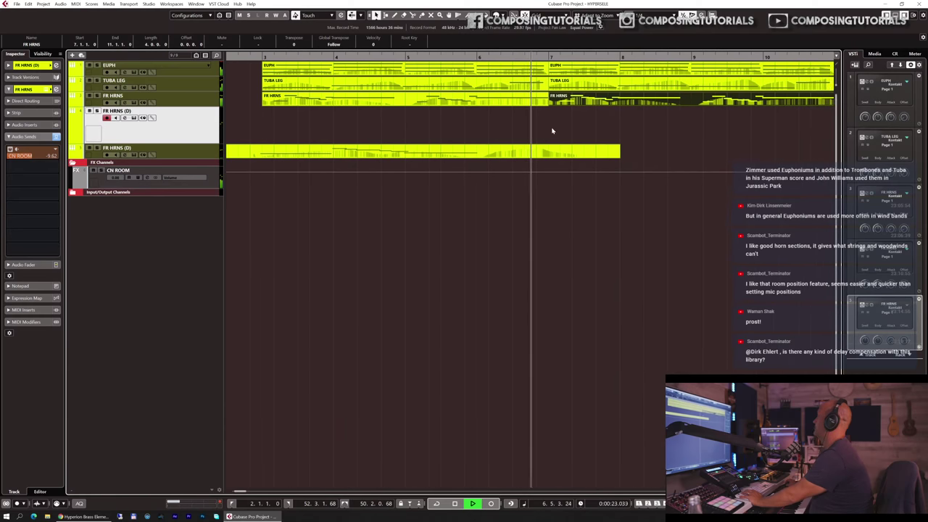
key("space")
- Shorten the last note of the first FR HRNS part to end in beat 6.4 and draw a falling modulation line beneath it
left_click(490, 100)
double_click(500, 118)
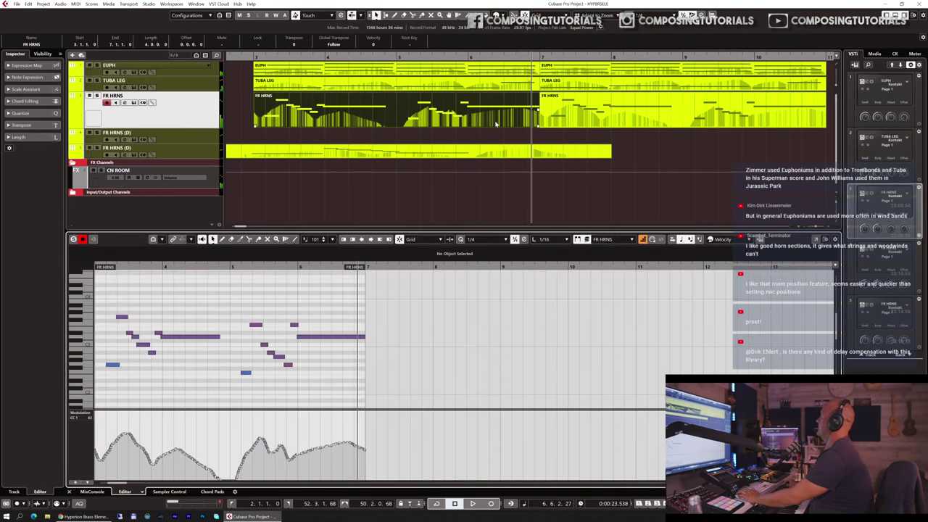
left_click_drag(367, 337, 334, 337)
right_click(344, 313)
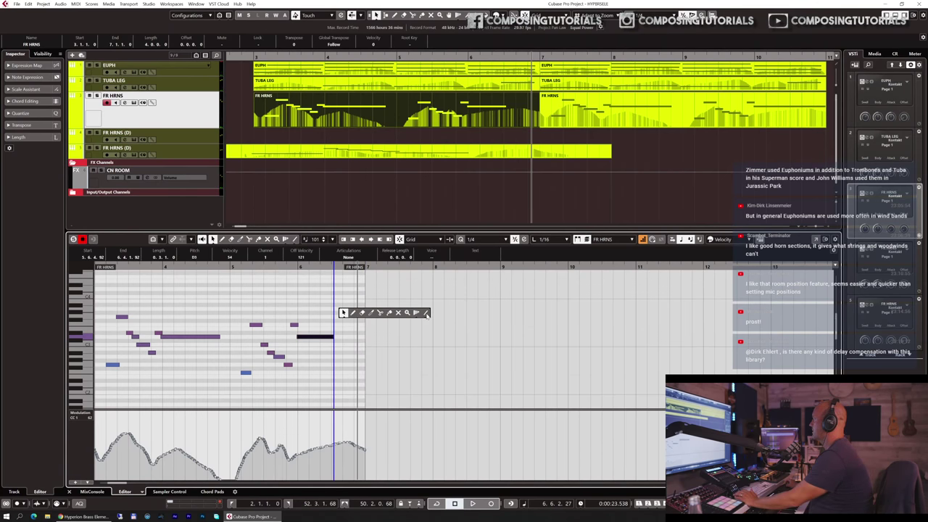
left_click(426, 313)
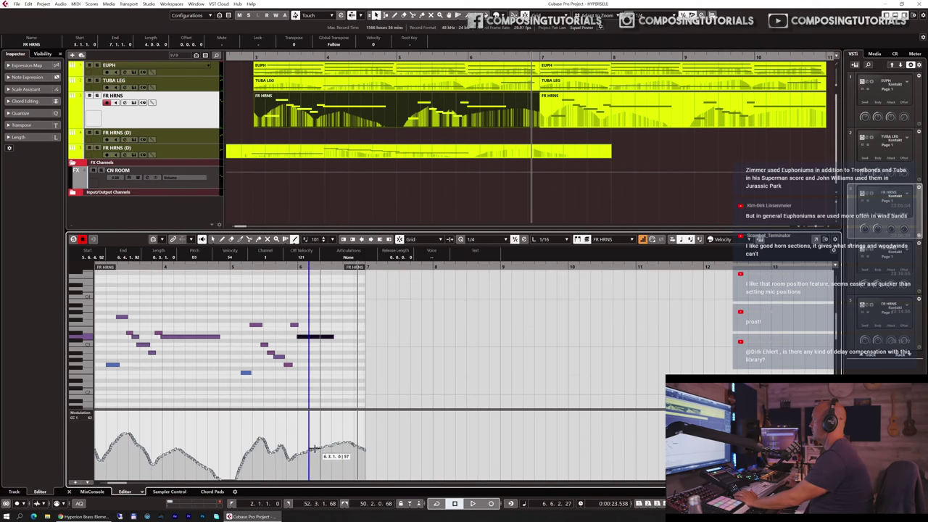
left_click_drag(332, 464, 340, 460)
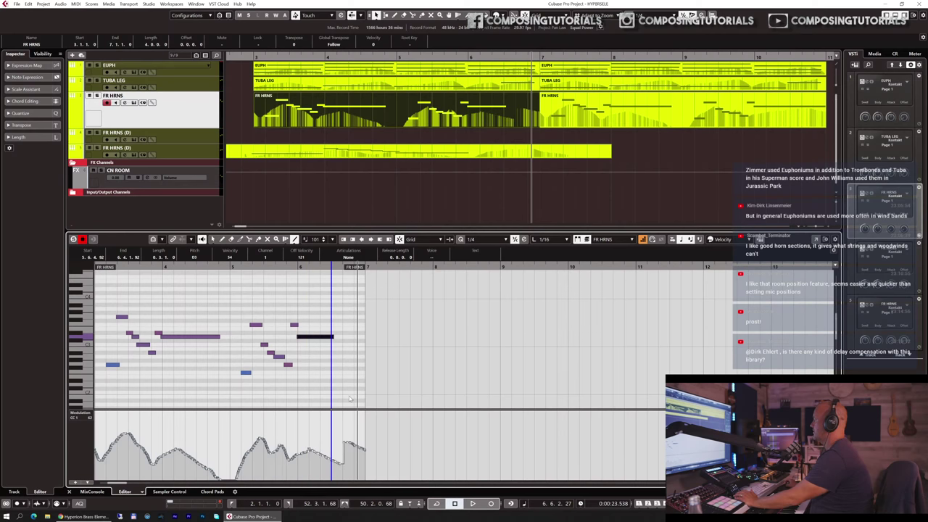
key("1")
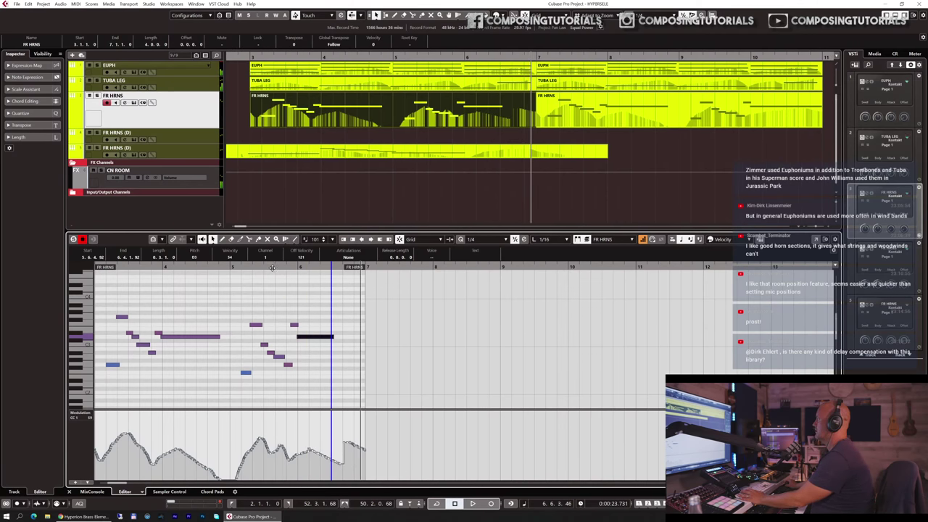
- Play back the shortened horn ending, extend the last note's end to 6.4.3.52, and close the editor
key("space")
key("space")
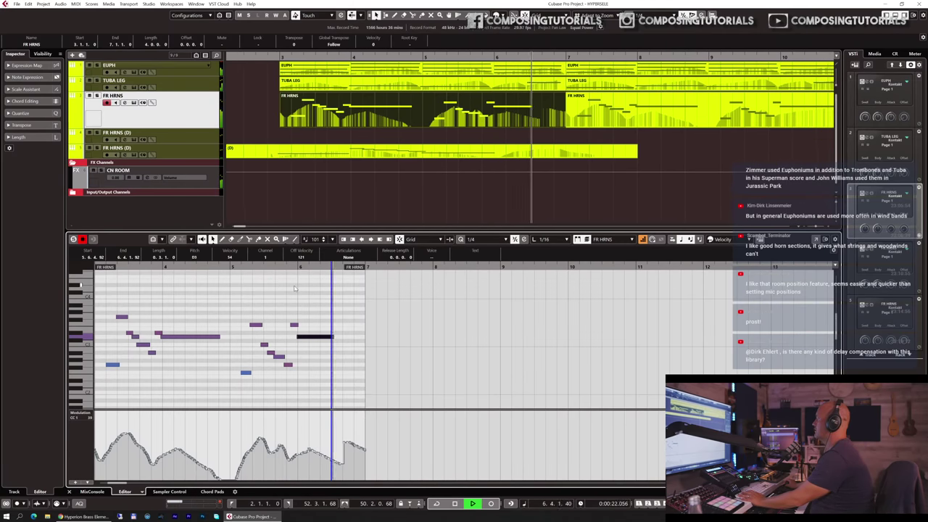
key("space")
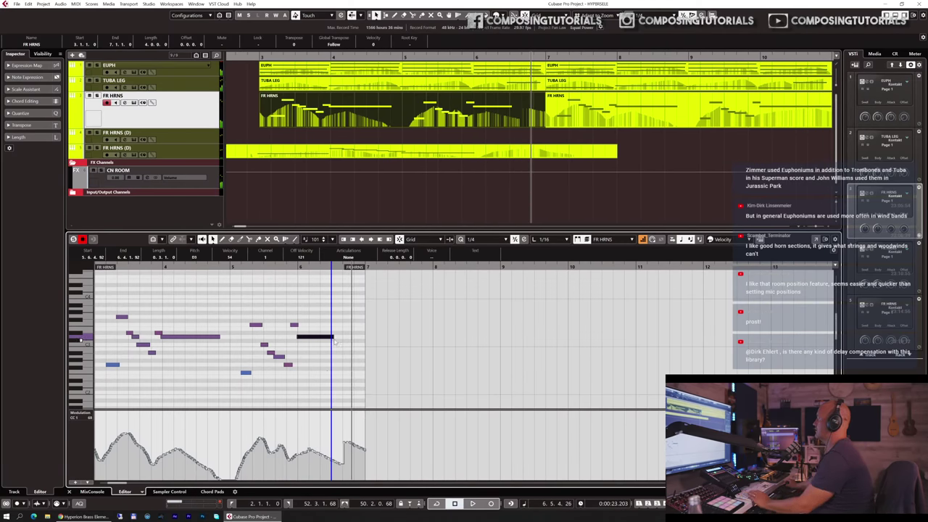
left_click_drag(332, 335, 336, 337)
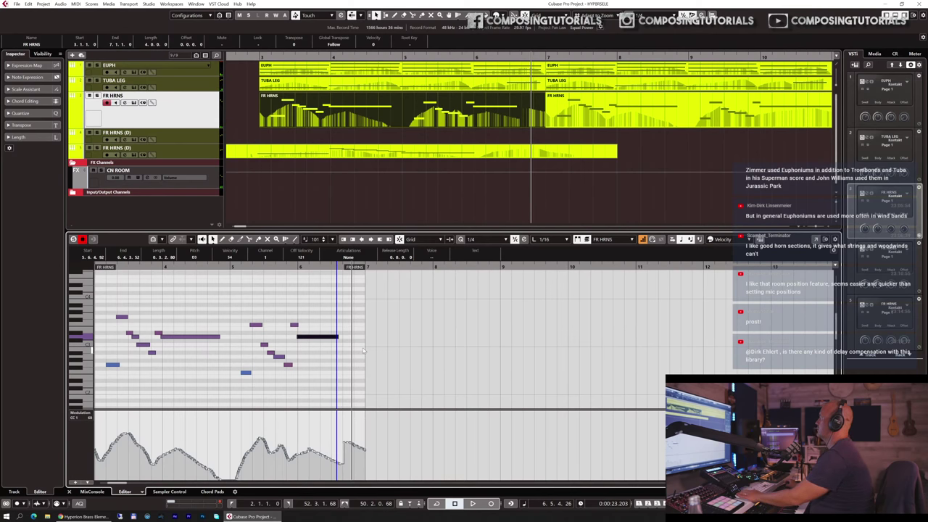
key("ctrl+alt+e")
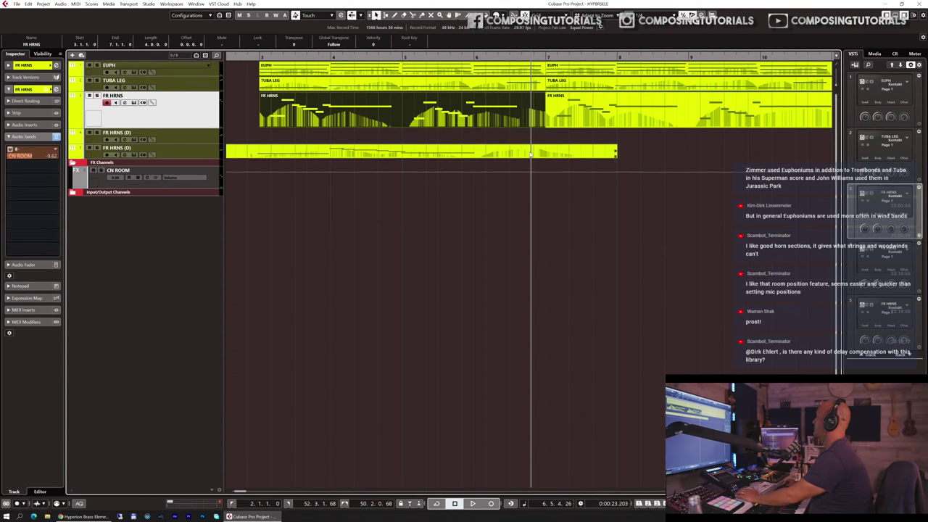
- In the first TUBA LEG part, replace the final D2 note with D1 ending at 6.5.2.32 followed by A1, and play the result back
left_click(524, 86)
key("ctrl+alt+e")
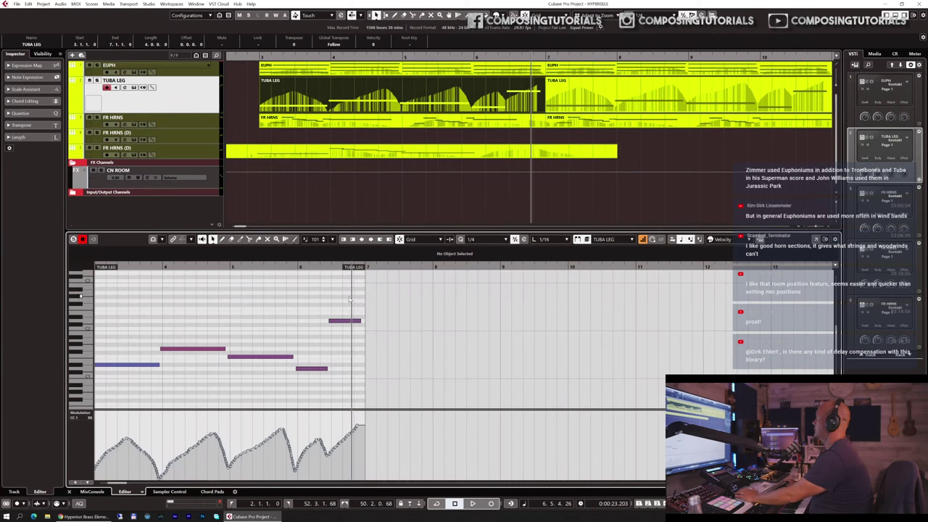
left_click(336, 321)
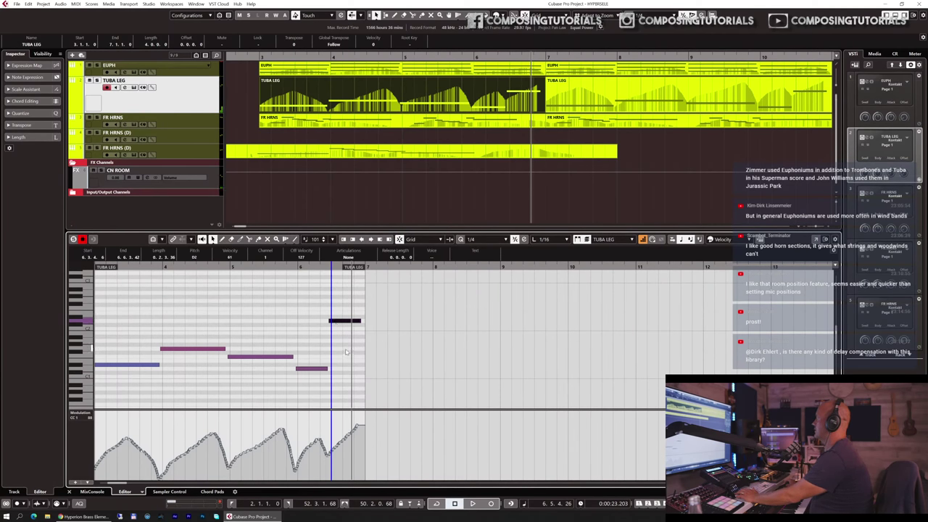
key("shift+Down")
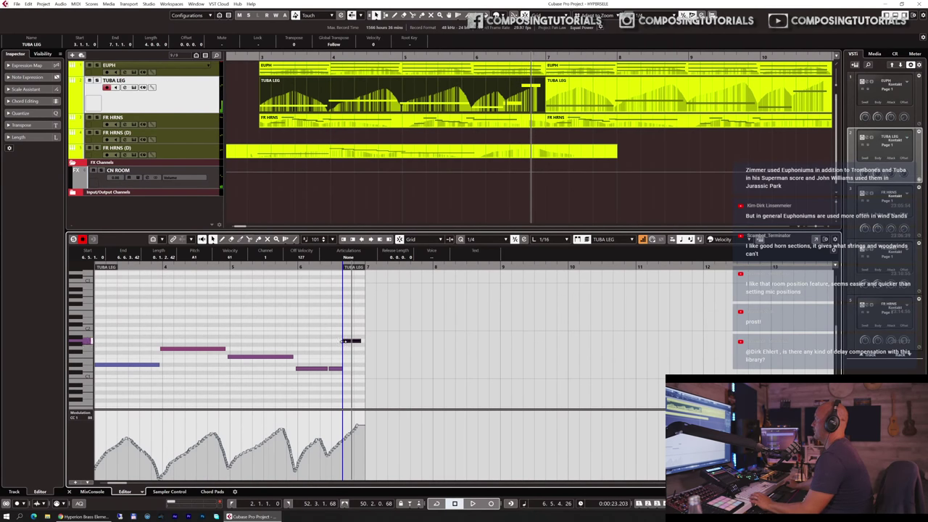
left_click_drag(345, 343, 345, 369)
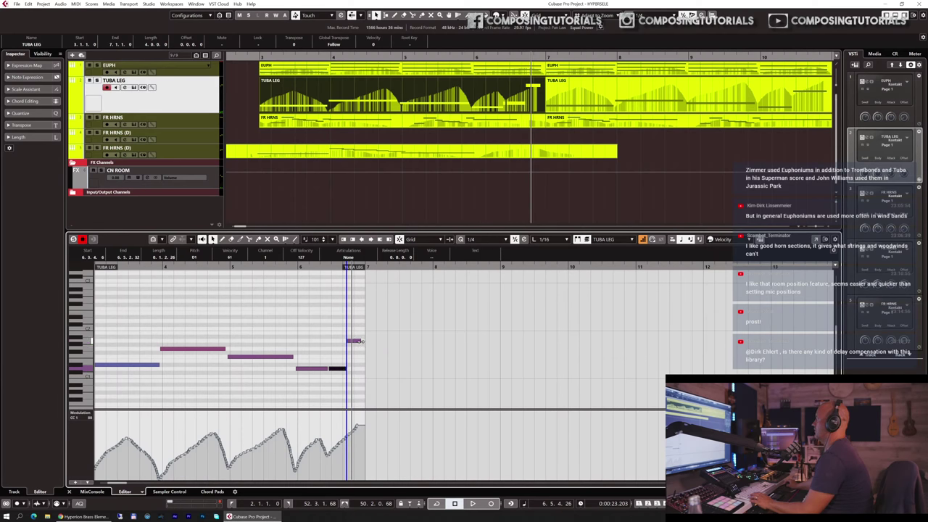
key("ctrl+e")
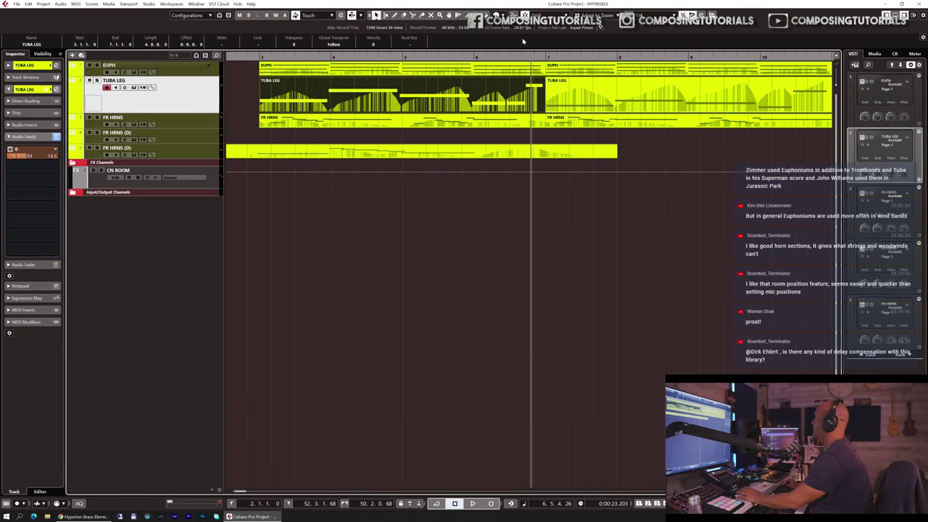
key("space")
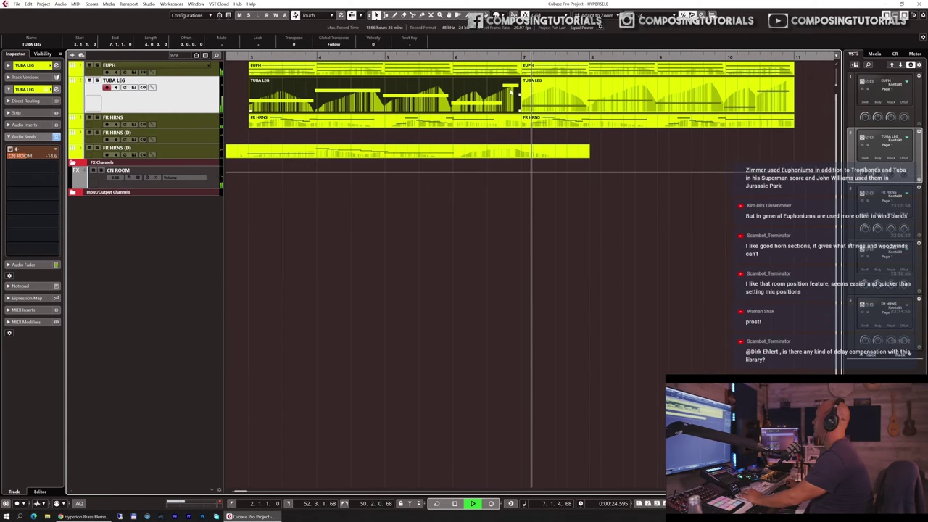
key("space")
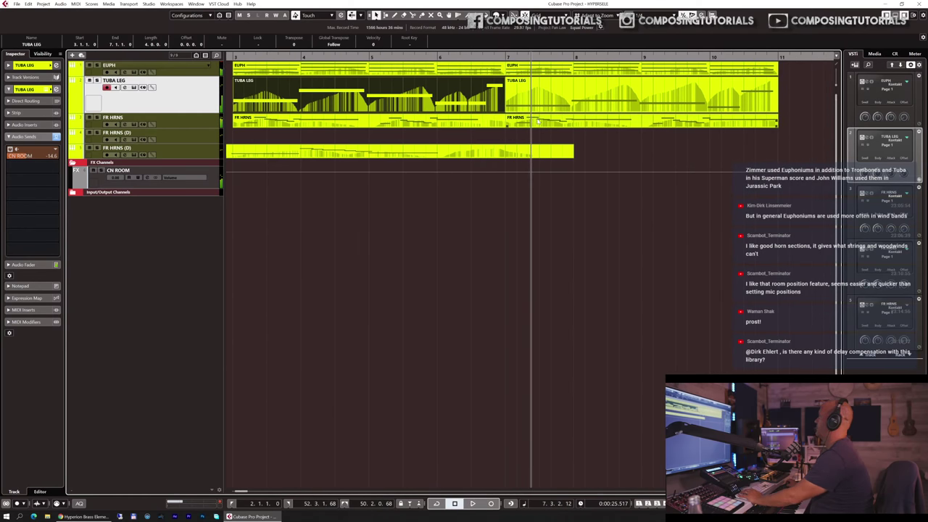
- Split the trombone part at bar 7, delete the section after the cut, and play back the remaining part from bar 5
left_click(507, 148, "alt")
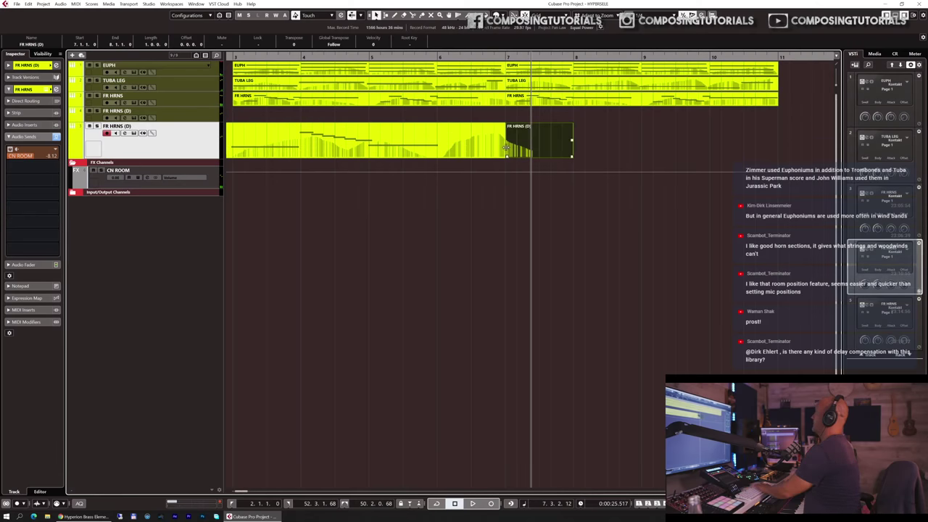
key("Delete")
left_click(448, 153)
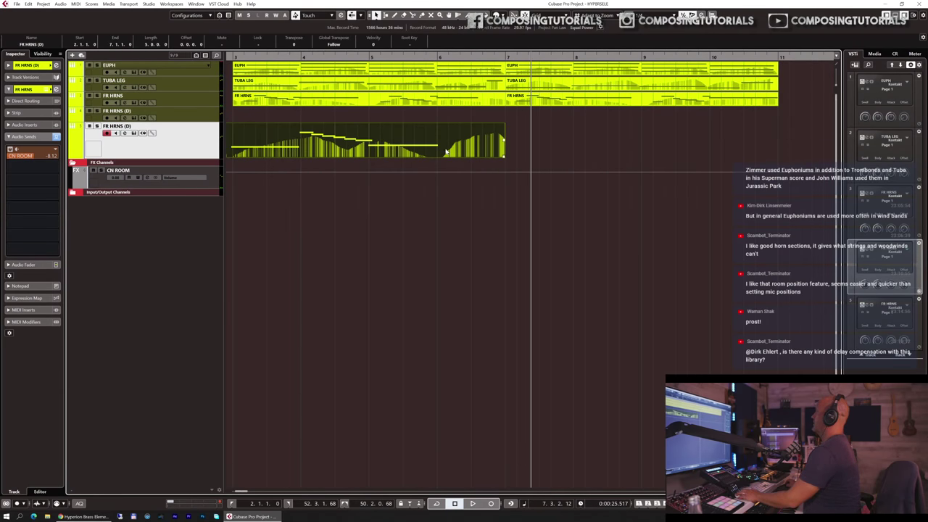
left_click(371, 57)
key("space")
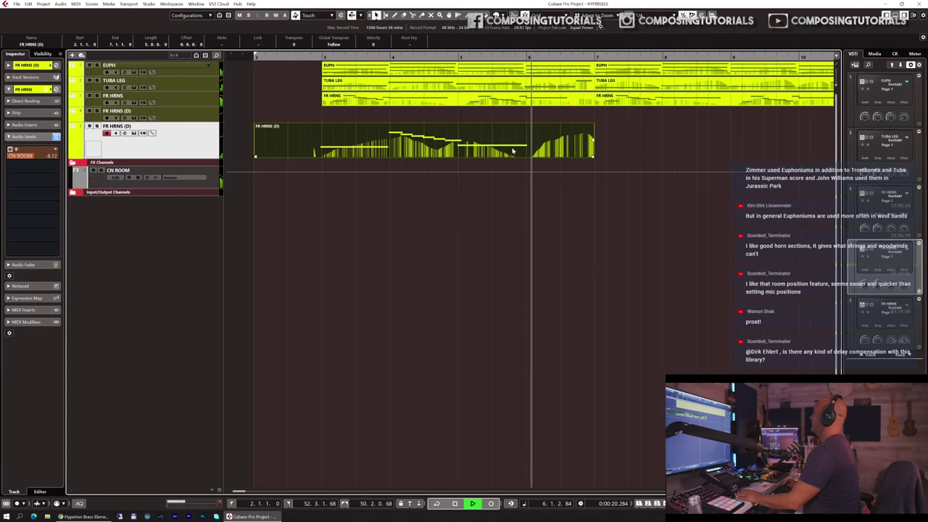
key("space")
- Copy the trombone part's last note to the start of bar 6 as A1 without enlarging the part
key("Return")
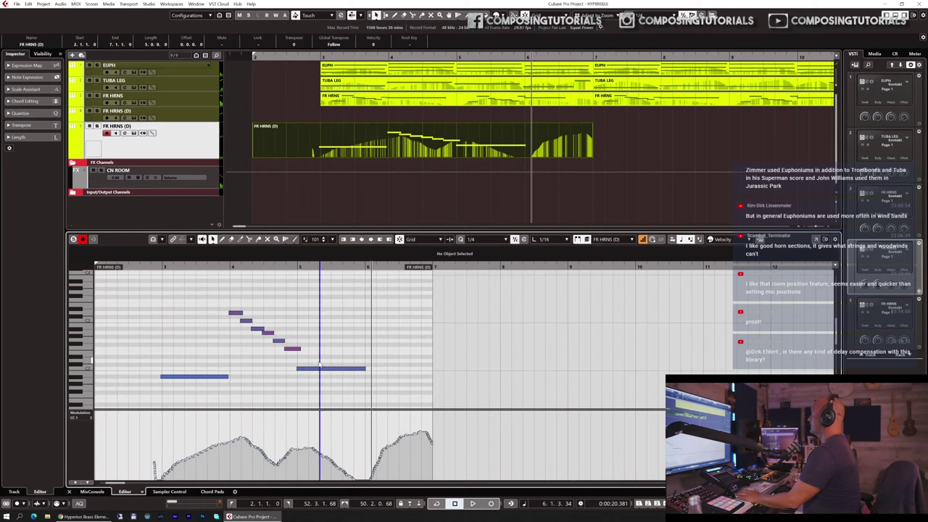
left_click(342, 369)
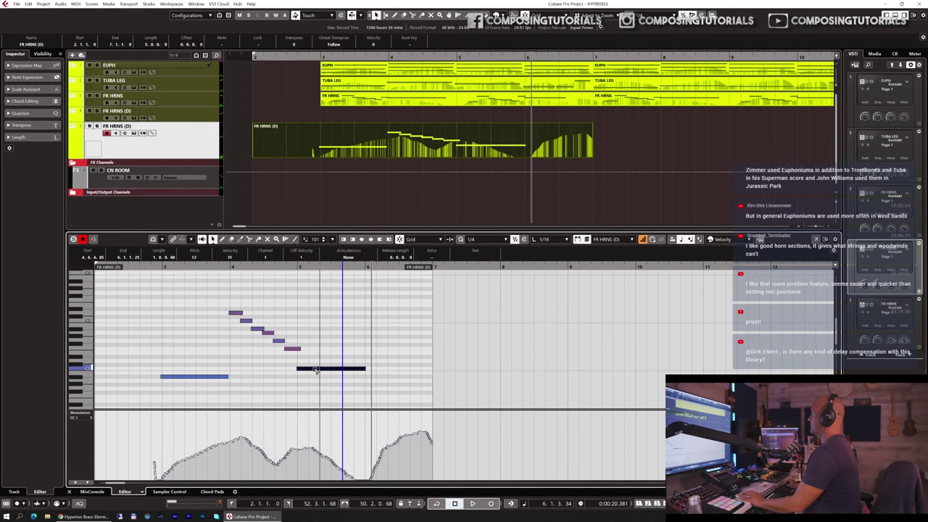
left_click_drag(316, 370, 378, 381)
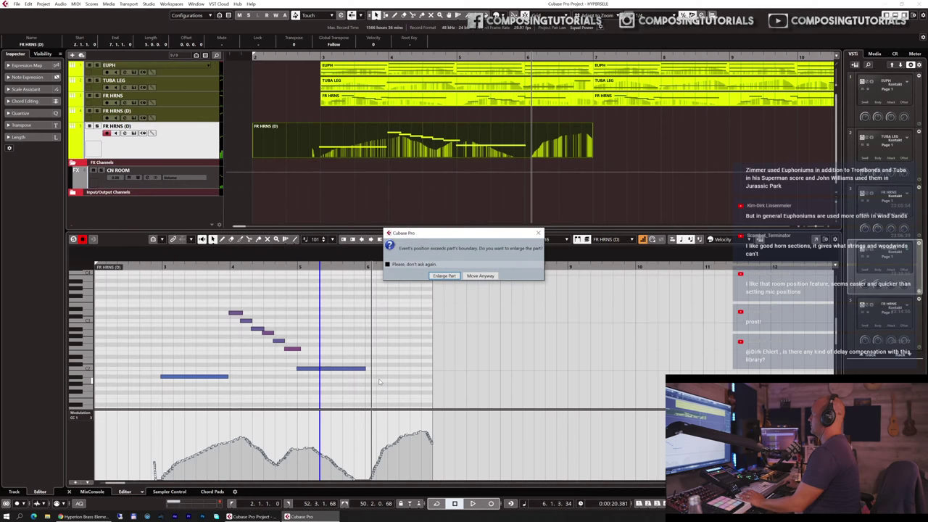
left_click(479, 277)
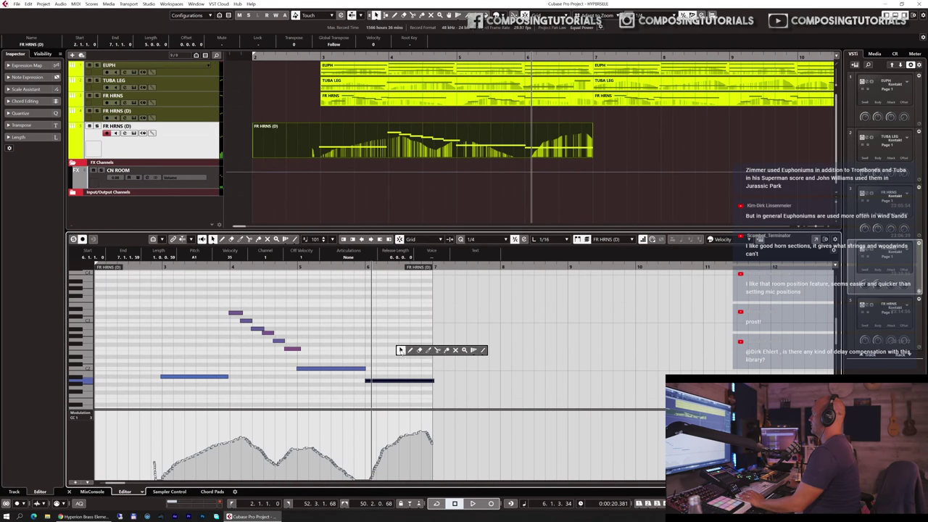
- Redraw the modulation as a rising line under the new A1 note and check the track's trombone instrument
left_click(483, 349)
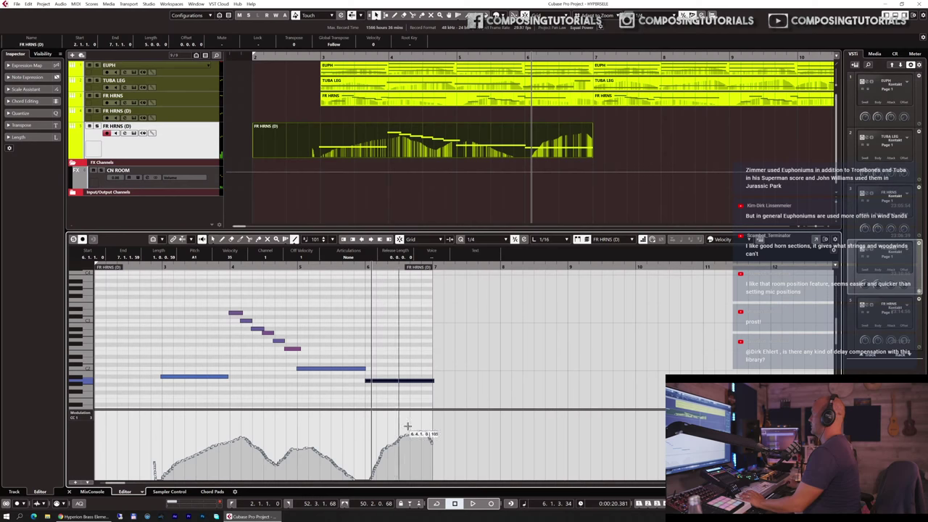
left_click_drag(371, 481, 444, 447)
right_click(409, 309)
left_click(413, 310)
left_click(397, 334)
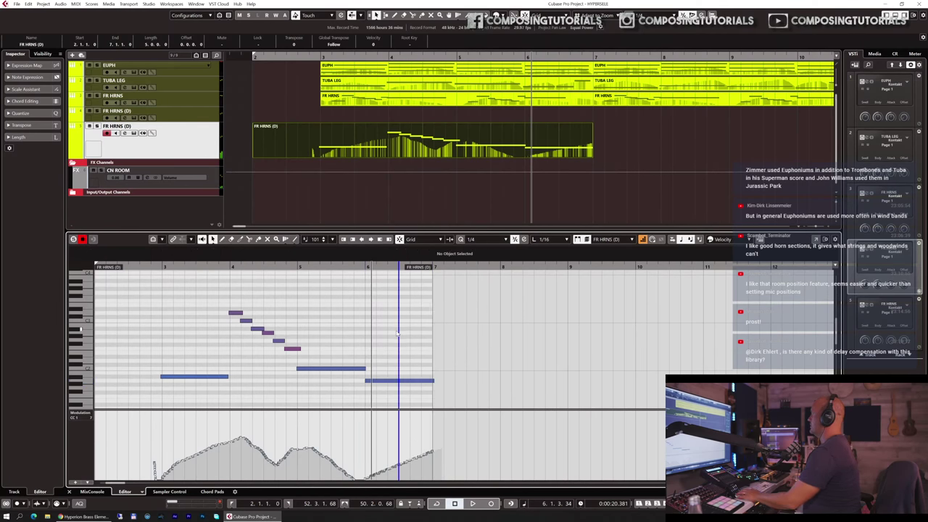
key("ctrl+e")
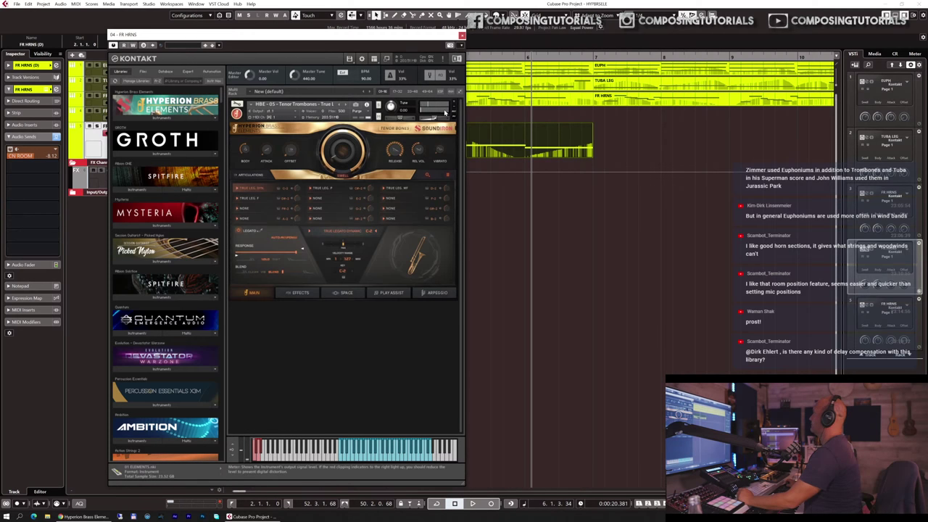
left_click(461, 35)
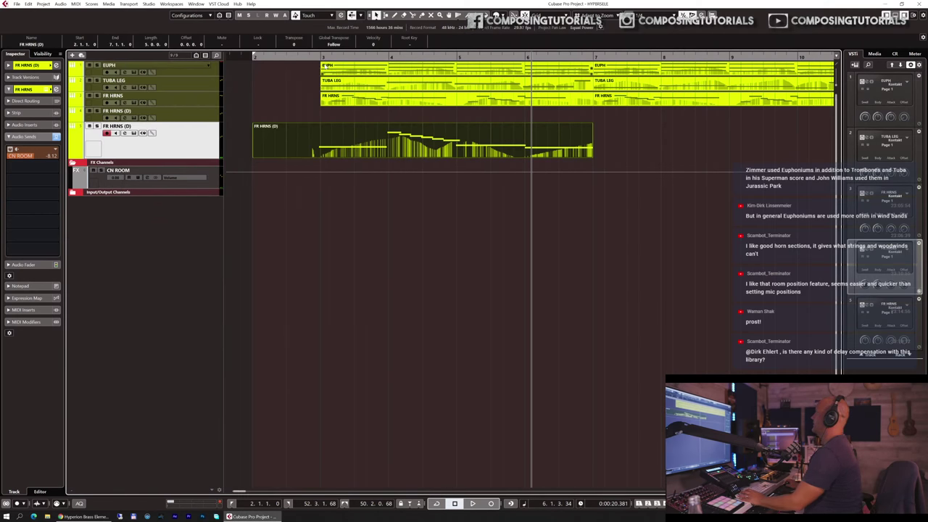
- Play the arrangement back from just before bar 3 and select the first FR HRNS part
left_click(309, 56)
key("space")
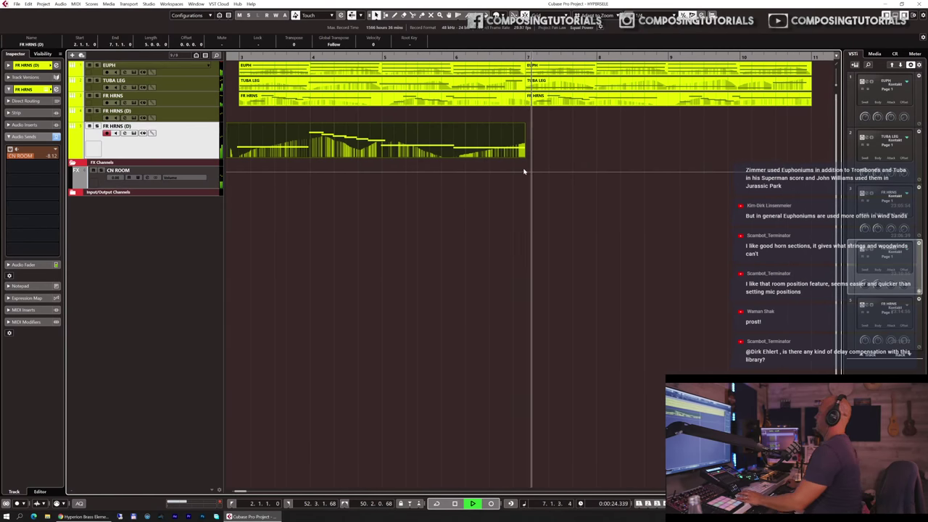
left_click(492, 104)
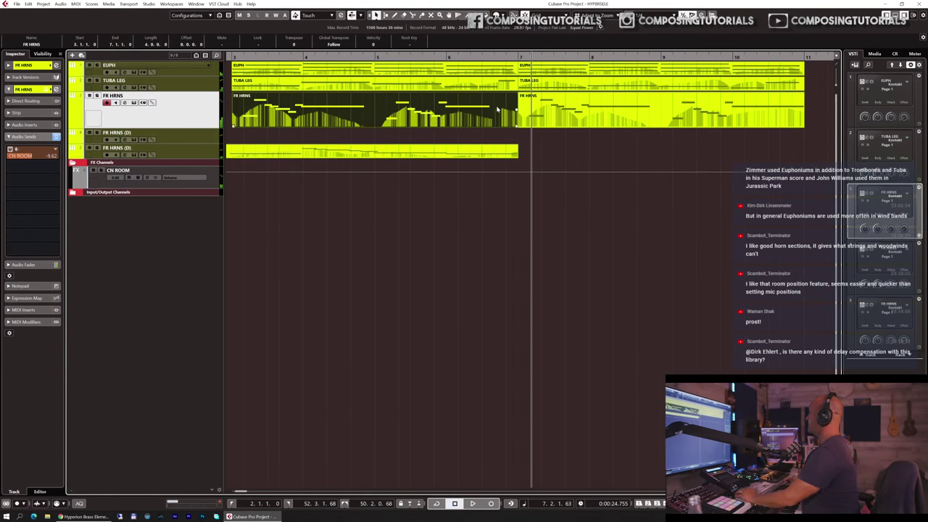
- Select the empty duplicated horn track above the trombone and play the arrangement back to rehearse a part over it
left_click(184, 136)
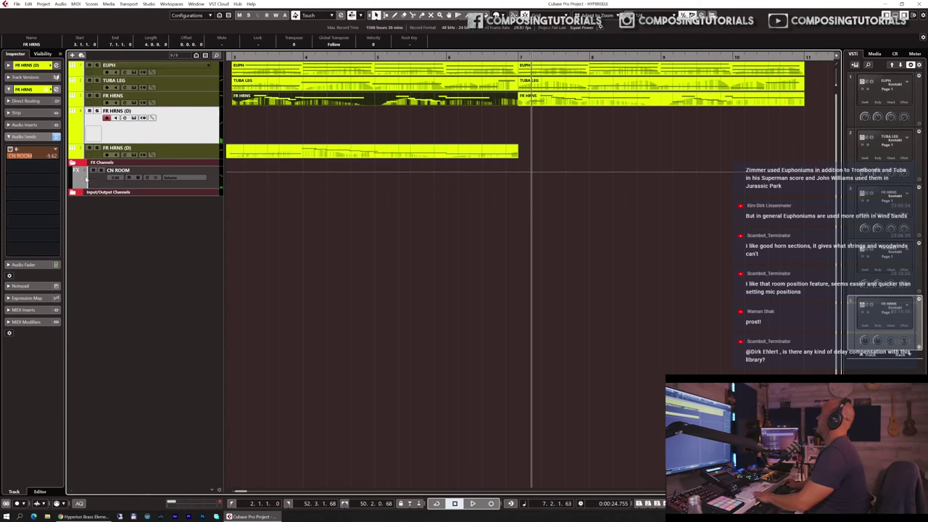
key("space")
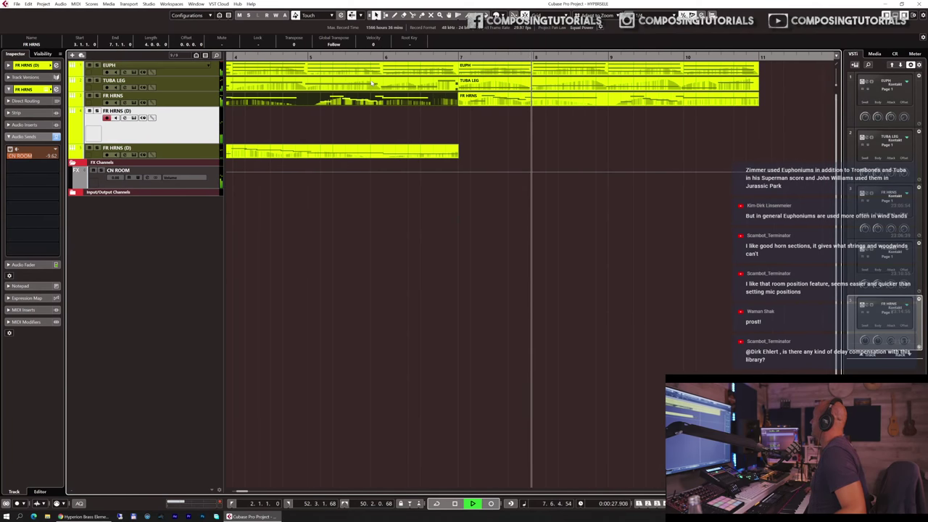
key("space")
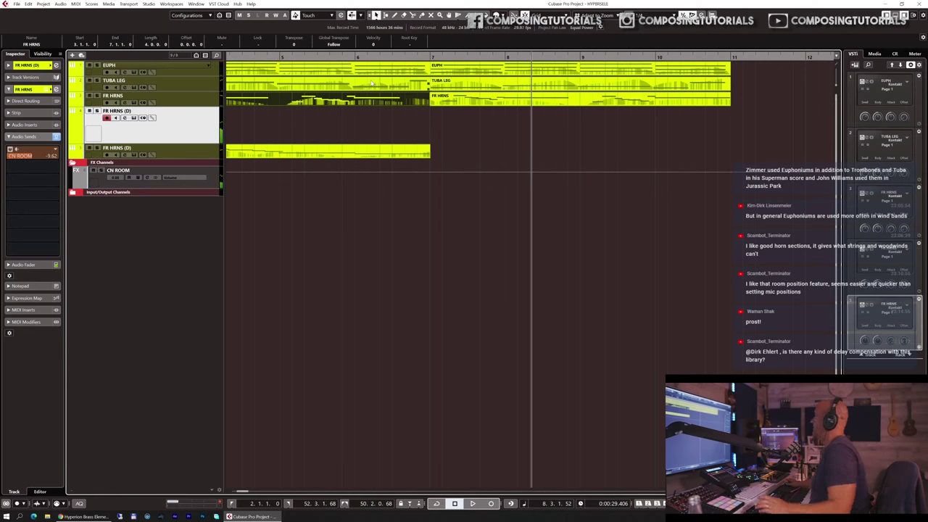
double_click(281, 56)
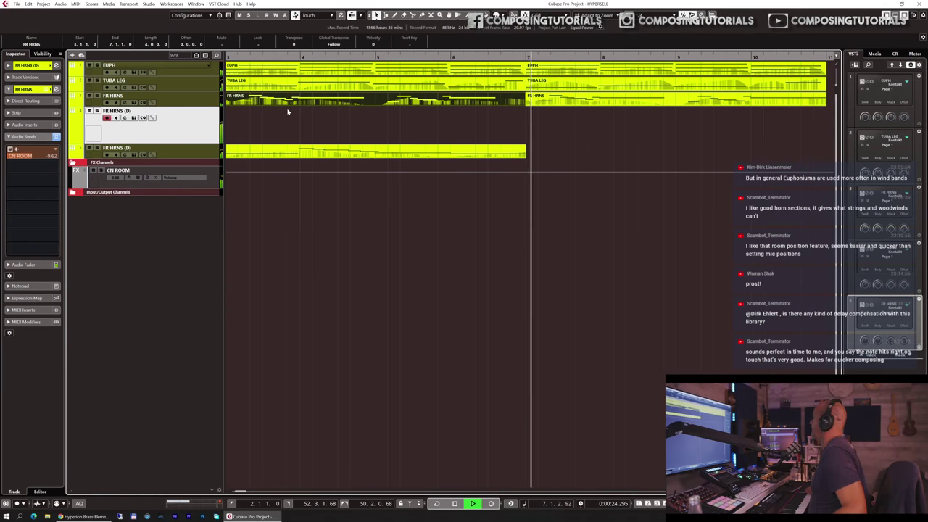
key("space")
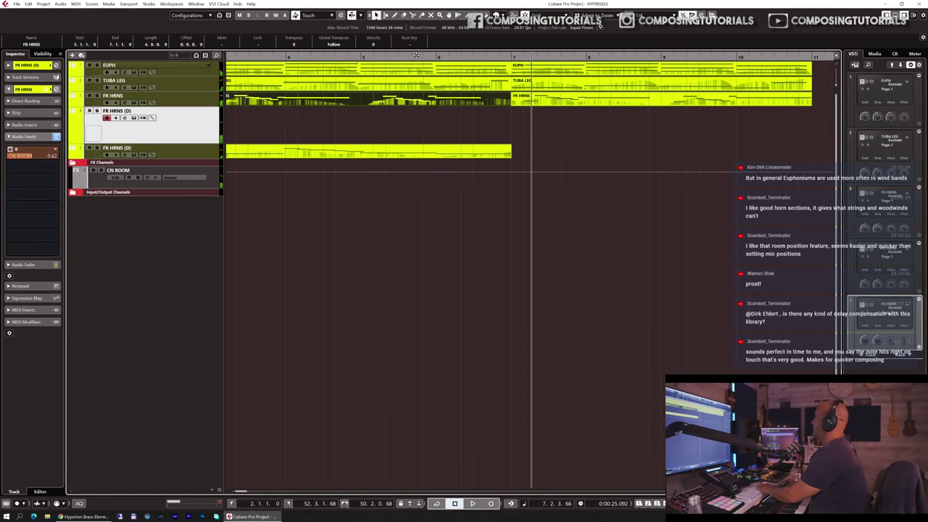
- Record a trumpet legato take on the empty duplicated track from bar 5 until past bar 11
left_click(361, 57)
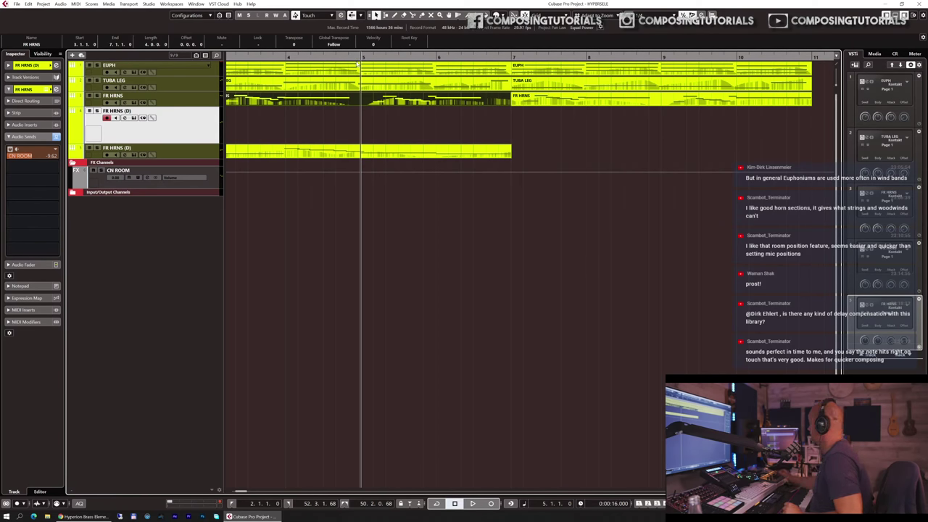
key("KP_Multiply")
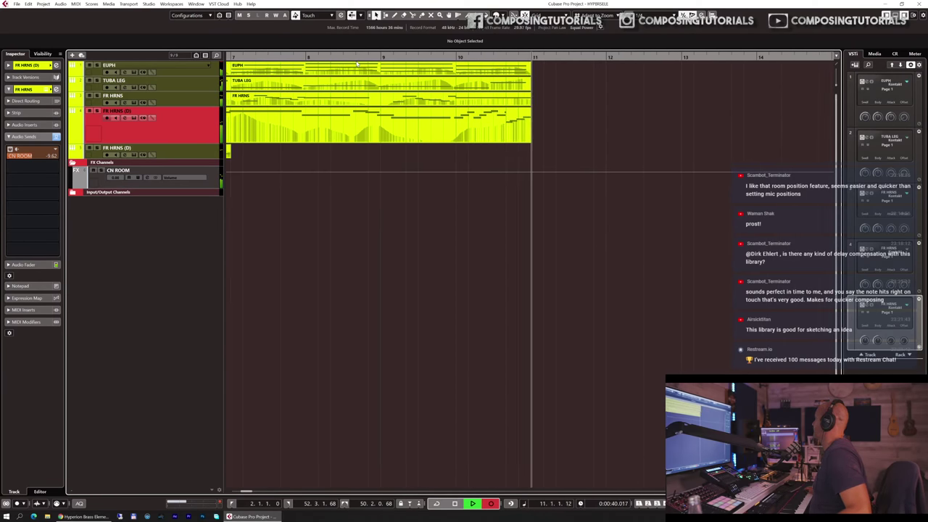
key("space")
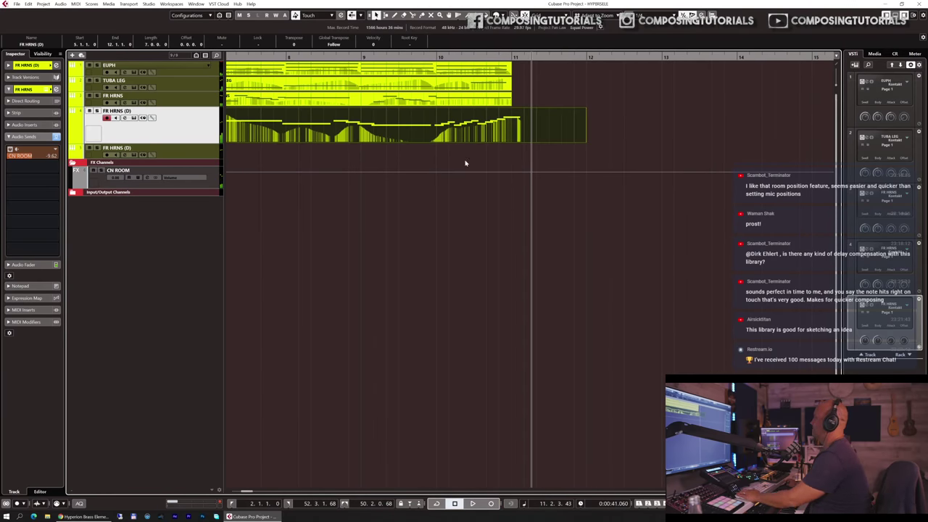
- Quantize all notes of the newly recorded trumpet part to 1/8, with the first note starting at 6.1.1.0
double_click(435, 128)
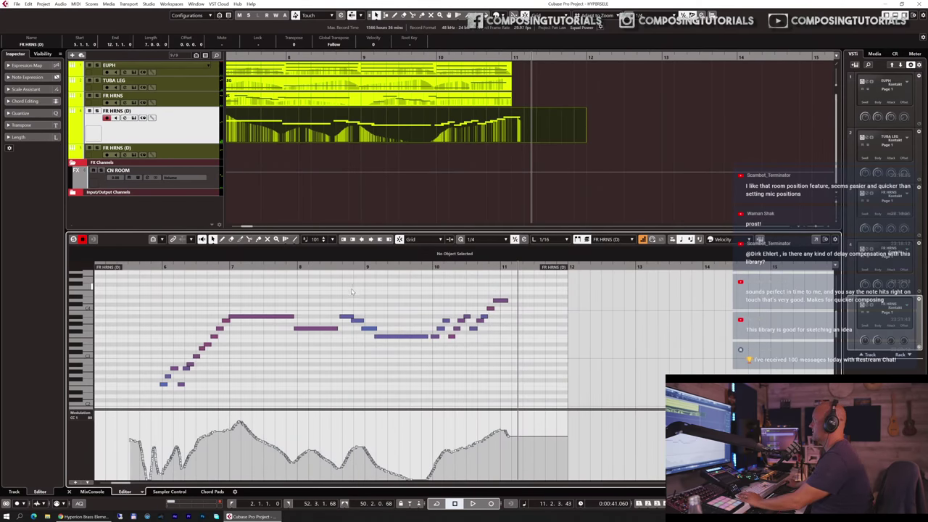
left_click(149, 268)
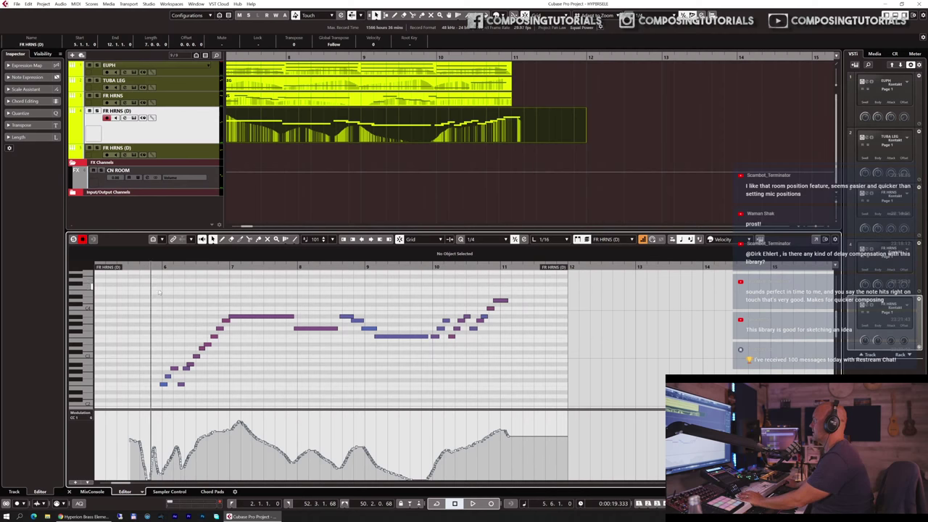
left_click(500, 241)
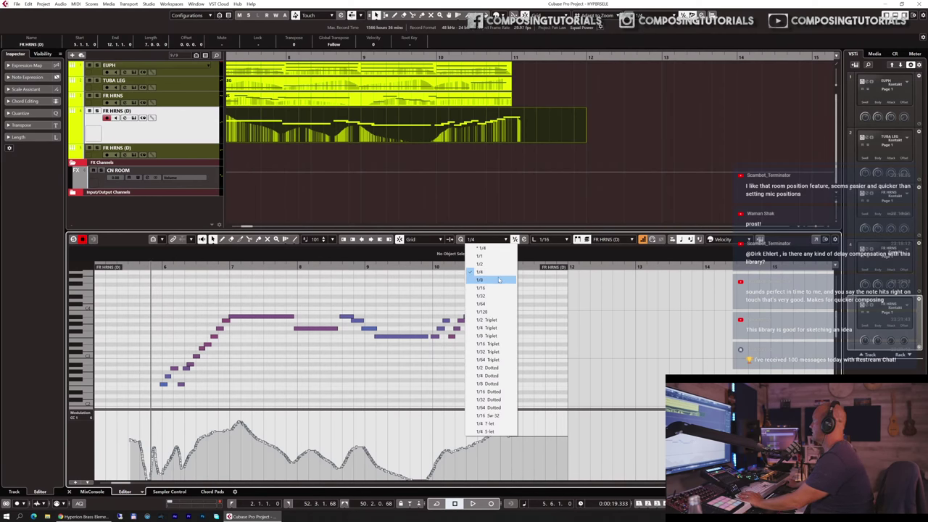
left_click(500, 280)
left_click_drag(522, 284, 143, 392)
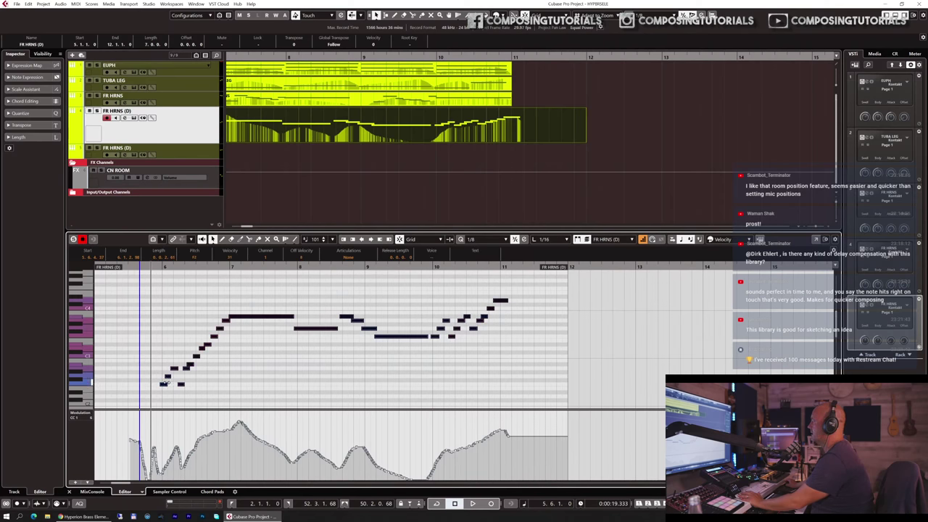
key("shift+Up")
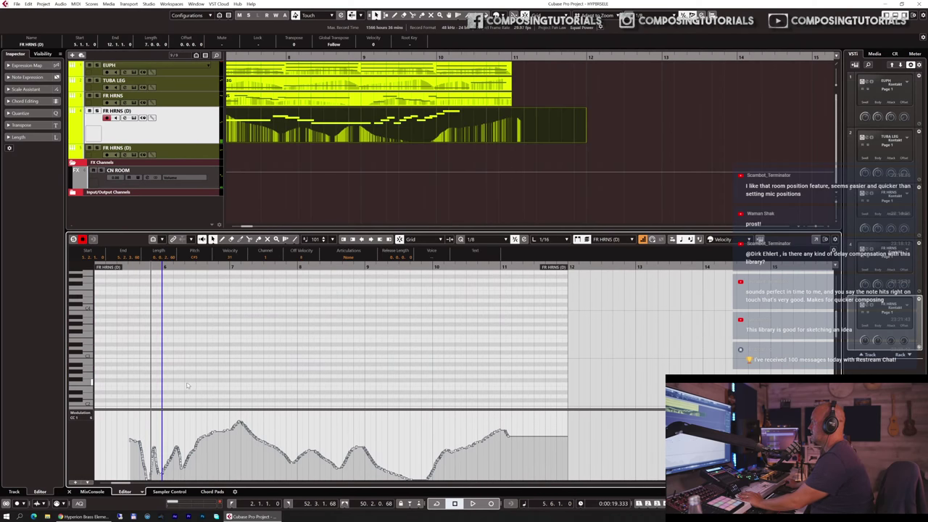
key("shift+Down")
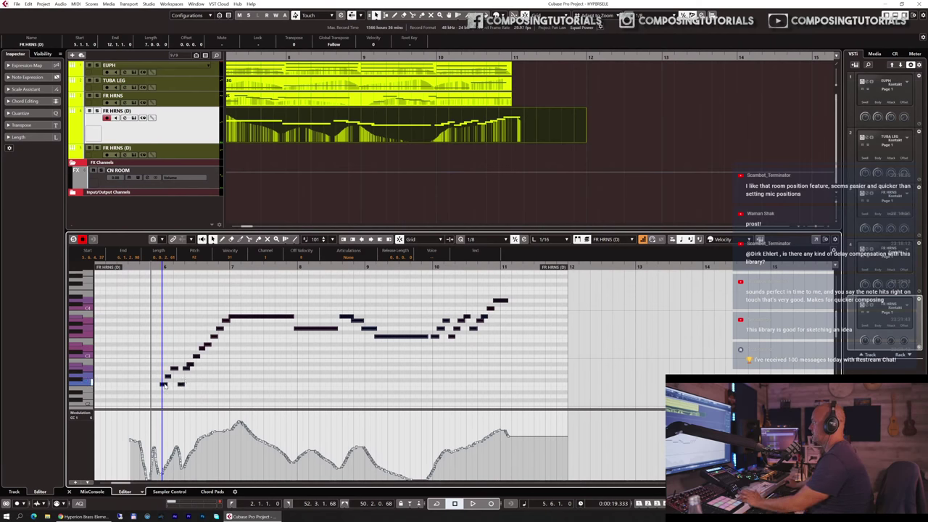
left_click_drag(164, 388, 167, 388)
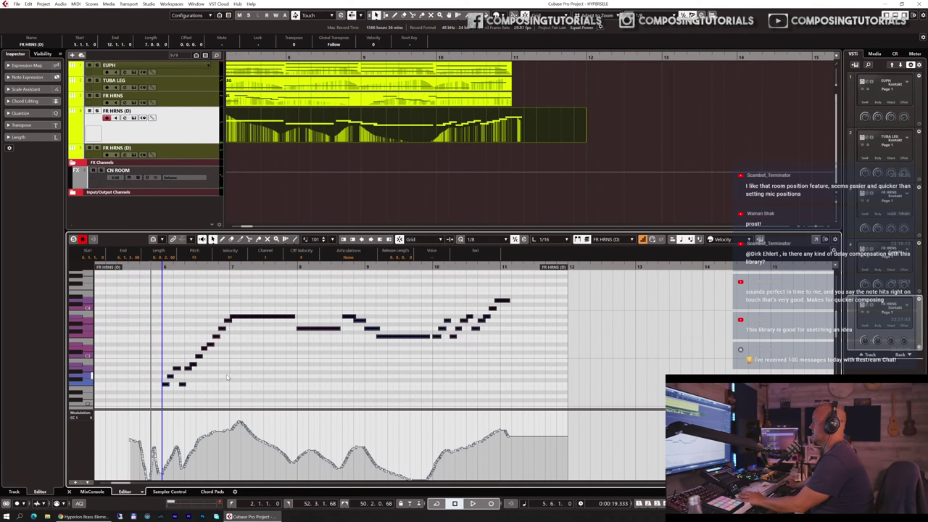
- Play back the quantized trumpet part into bar 7 and close the note editor
key("space")
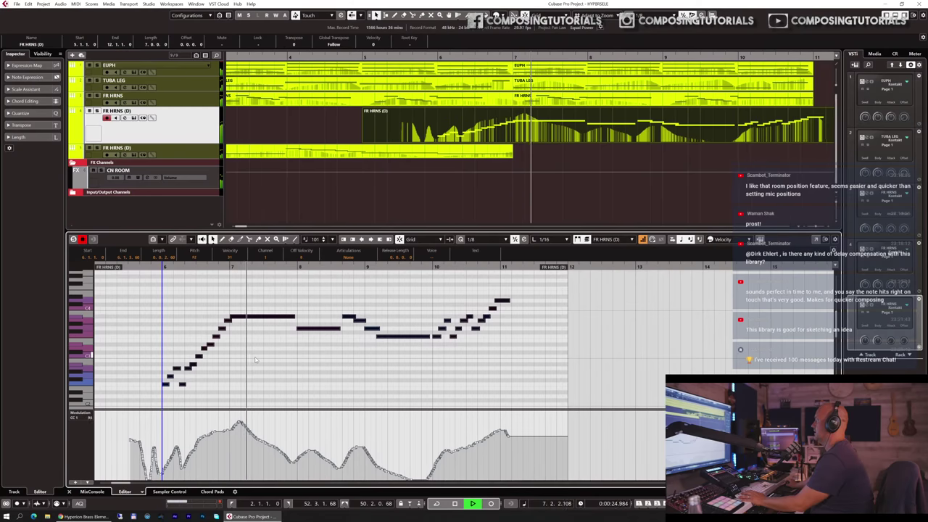
key("space")
key("ctrl+e")
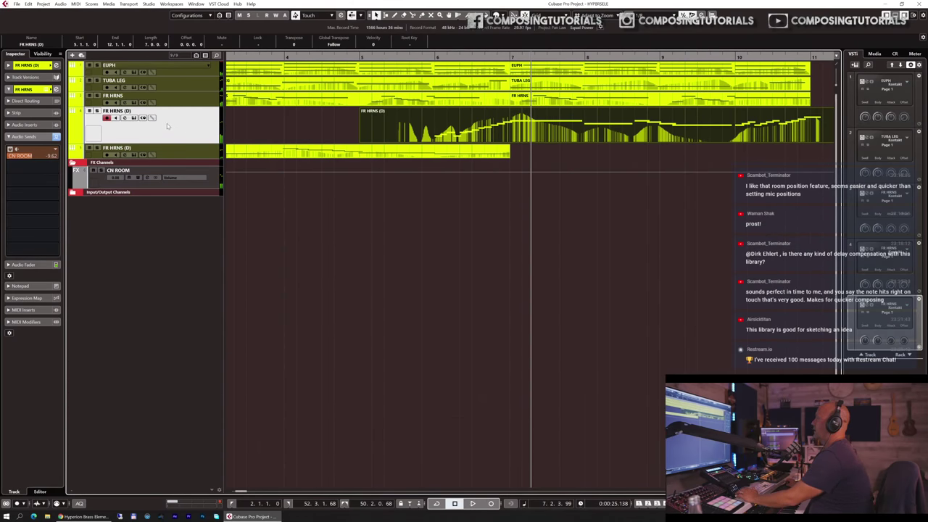
- Rename the newly recorded track as TRP
double_click(117, 110)
key("BackSpace")
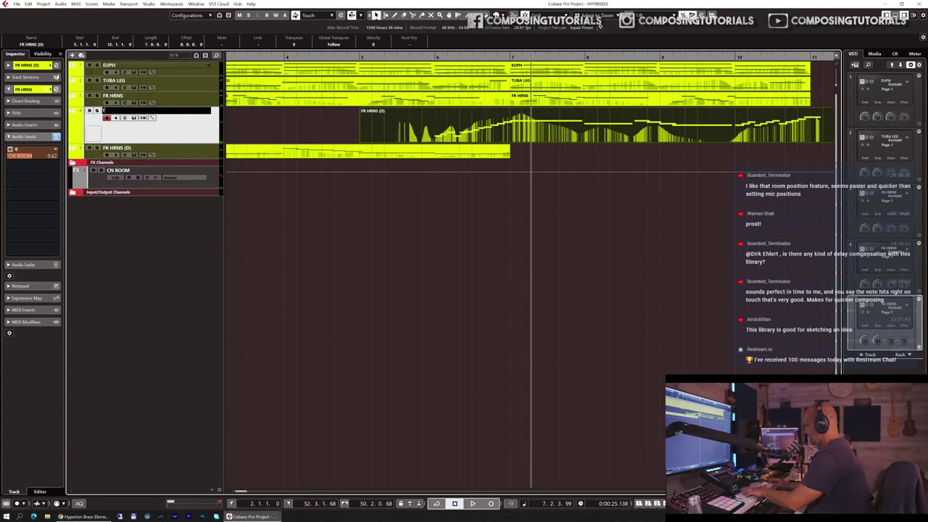
type("TRP")
key("Return")
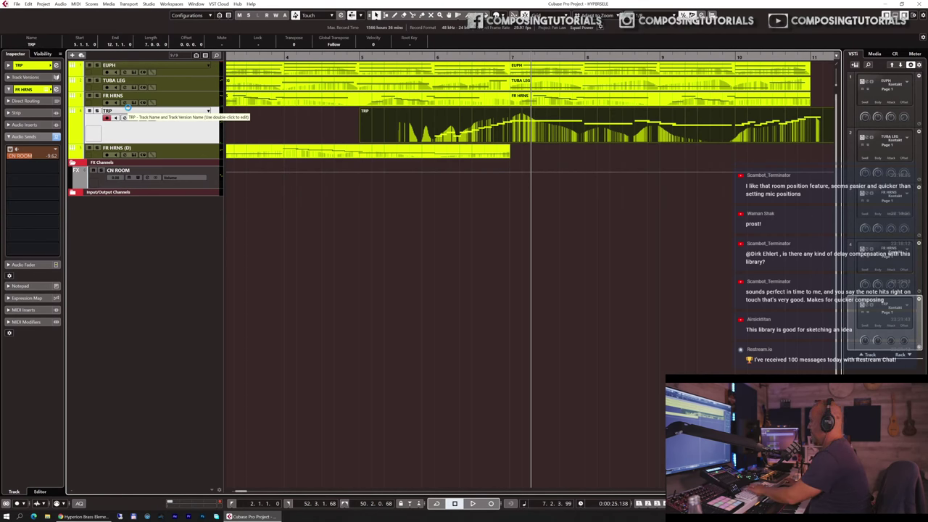
- Review the Space position settings of the trumpet instrument, return to its main page and close it
left_click(124, 117)
left_click(259, 264)
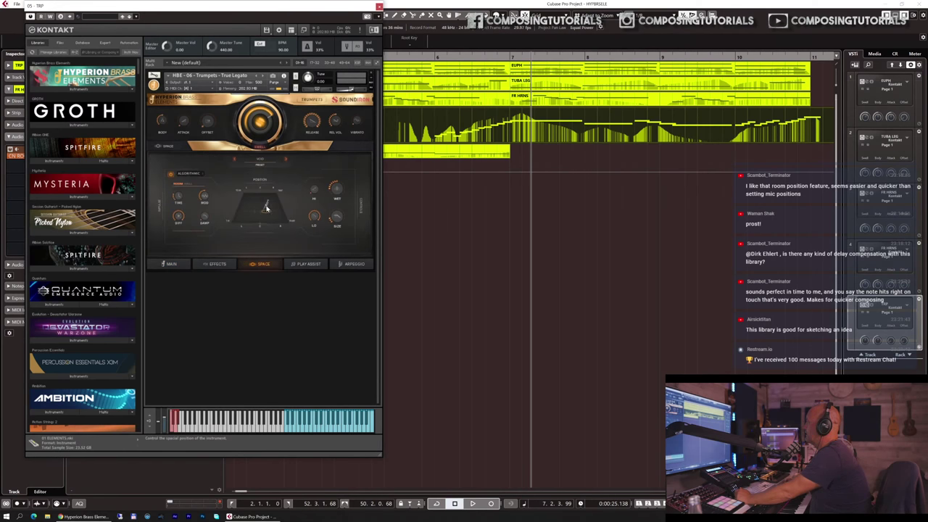
left_click(169, 263)
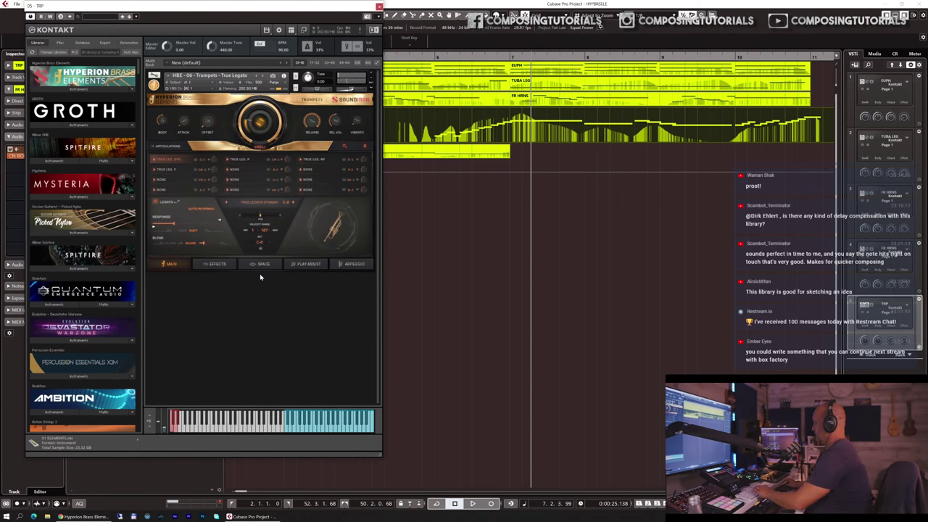
key("Escape")
- Play back the opening run of the TRP part from before bar 6 in the note editor
key("ctrl+e")
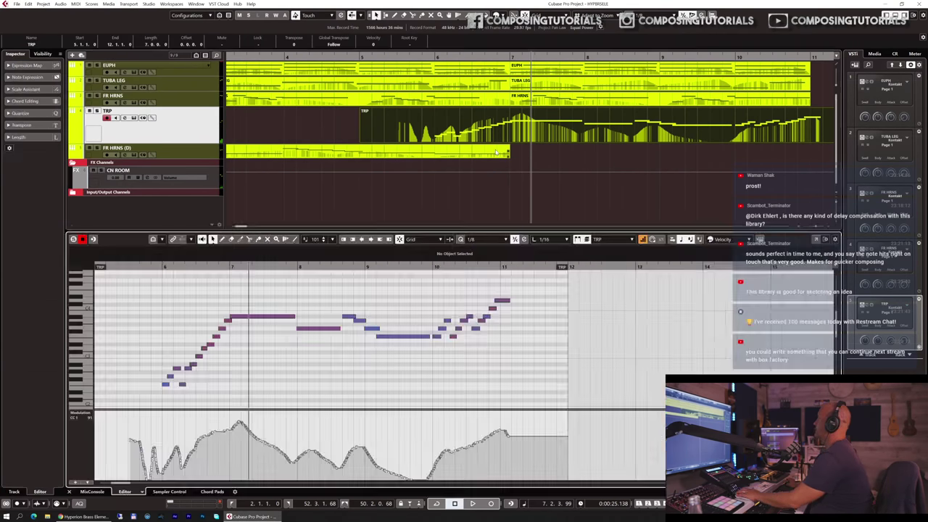
left_click(141, 266)
key("space")
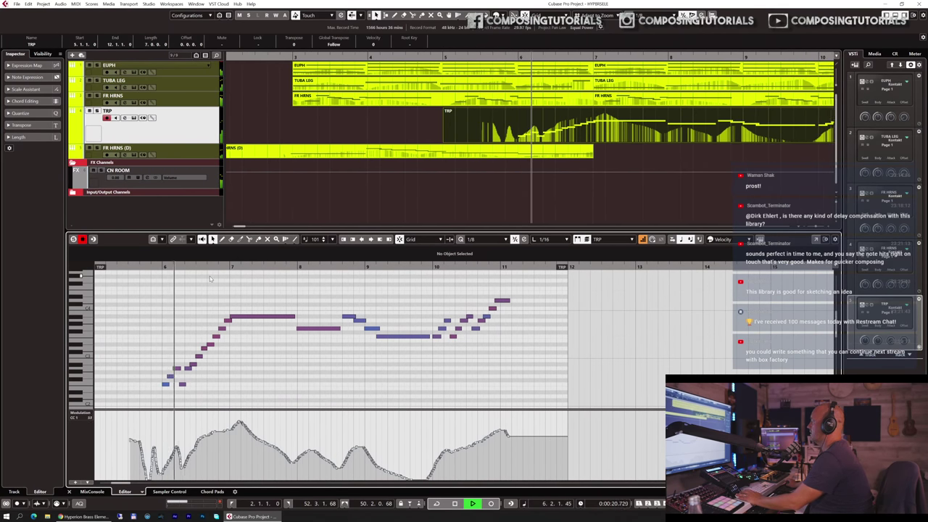
key("space")
key("ctrl+e")
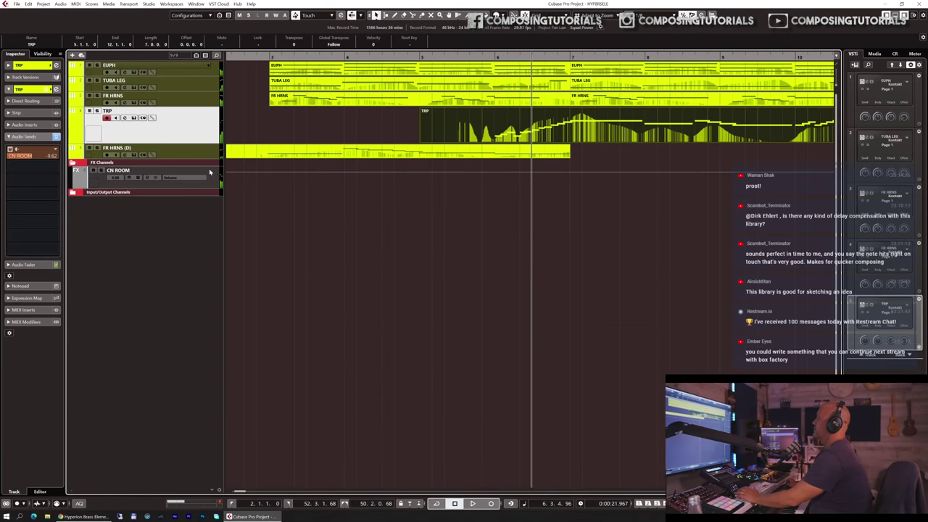
- Open the TRP track's delay value for editing and play the trumpet run again up to the long note at bar 7
left_click(26, 67)
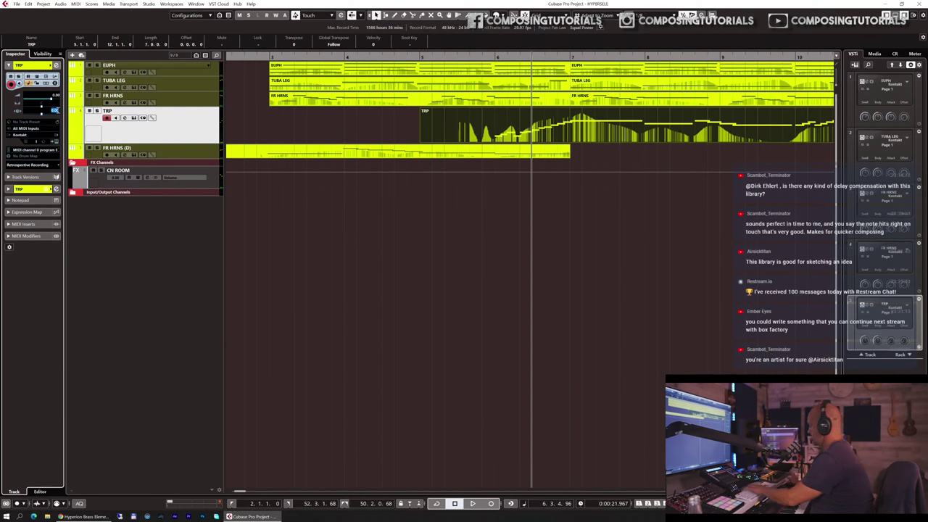
double_click(438, 128)
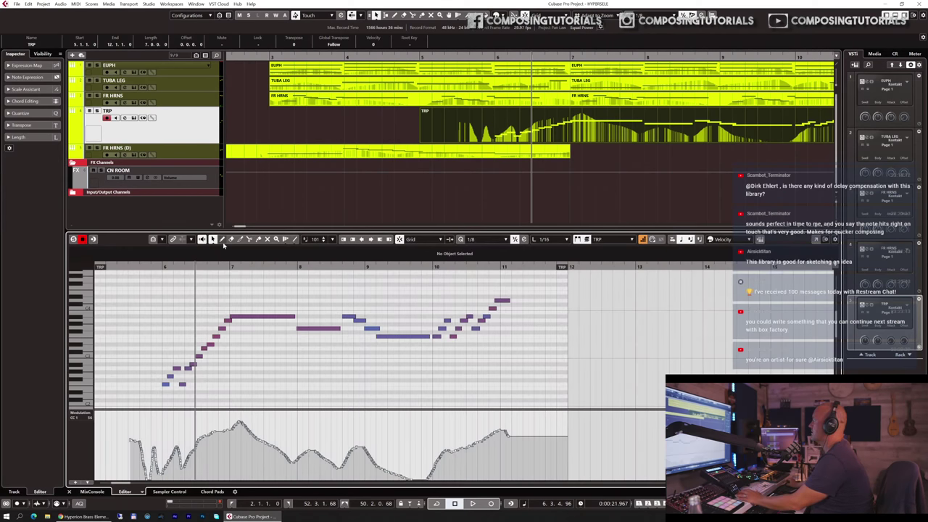
left_click(150, 267)
key("space")
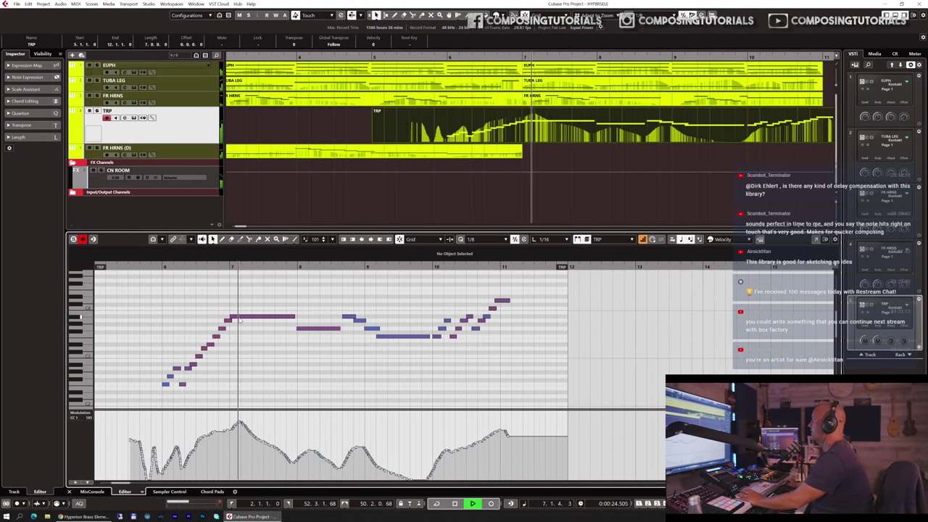
key("space")
- Copy the long trumpet note at 7.1.1.0 down to D#3 at the same position
left_click_drag(239, 320, 239, 348)
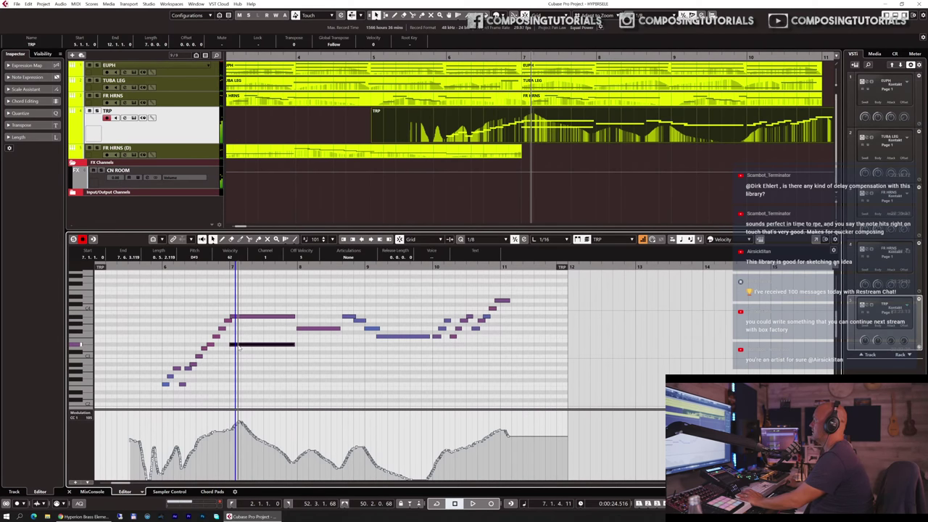
key("space")
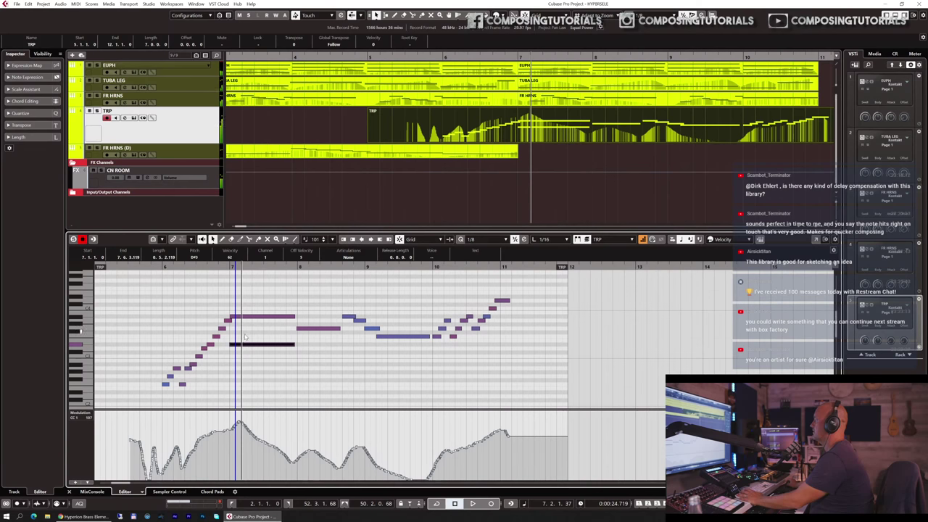
- Adjust the legato Response and Blend of the trumpet instrument and play the part back from just before bar 6
key("ctrl+e")
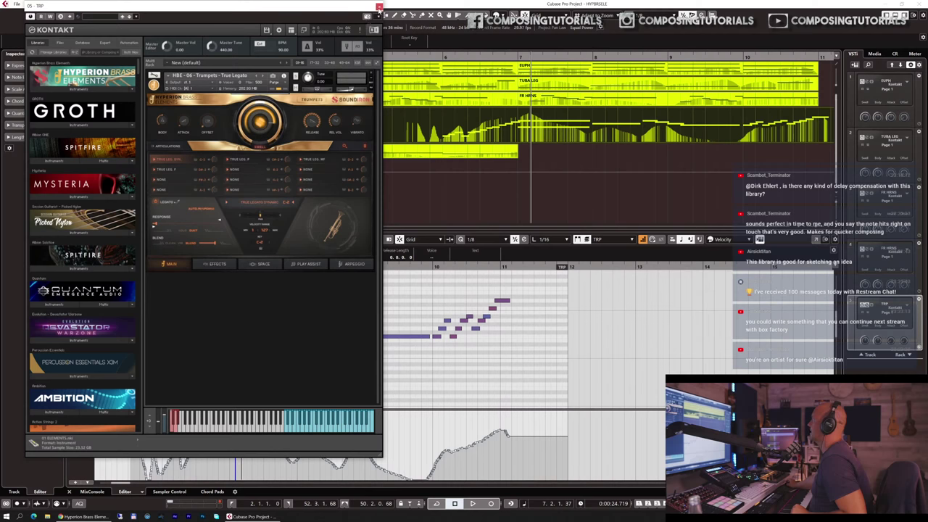
left_click(378, 7)
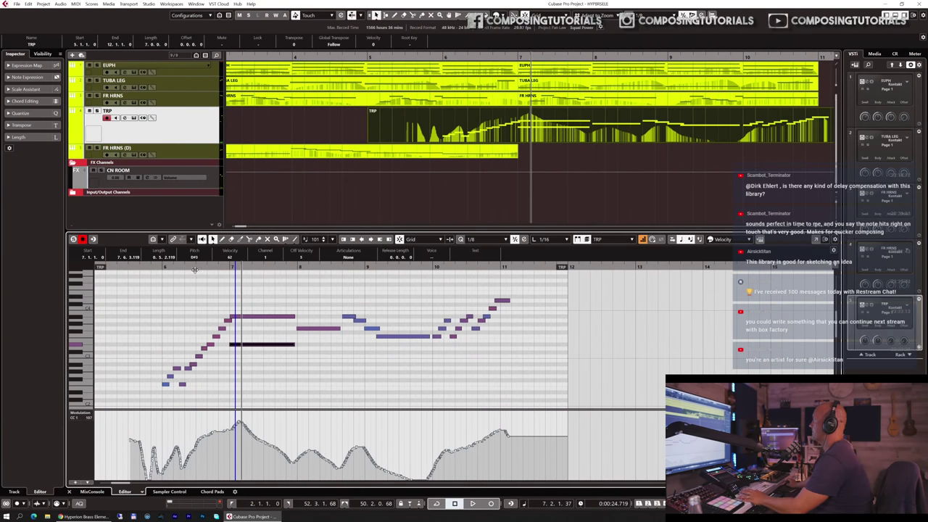
left_click_drag(156, 268, 190, 298)
key("space")
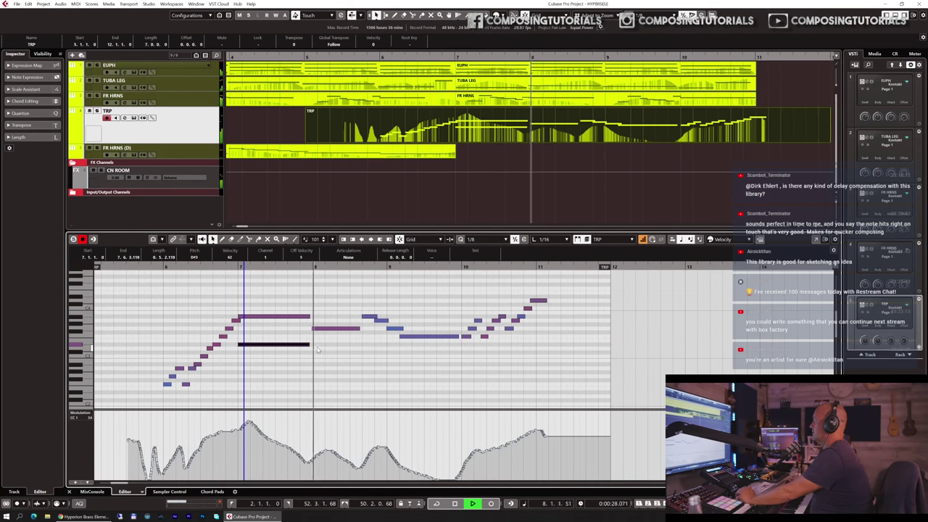
key("space")
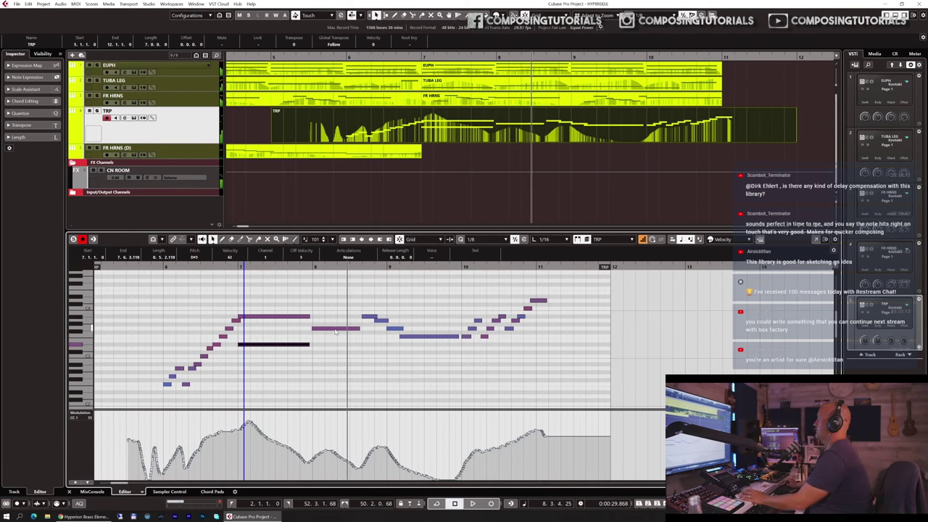
- Add a D4 note at 8.3.1.0 above the held trumpet note and play the phrase from just before bar 8
left_click_drag(341, 300, 361, 295)
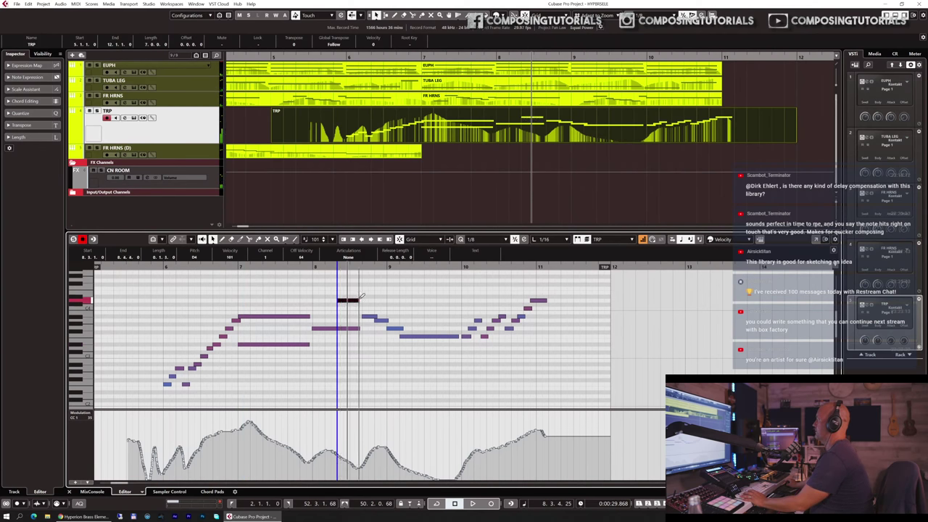
left_click(310, 268)
key("space")
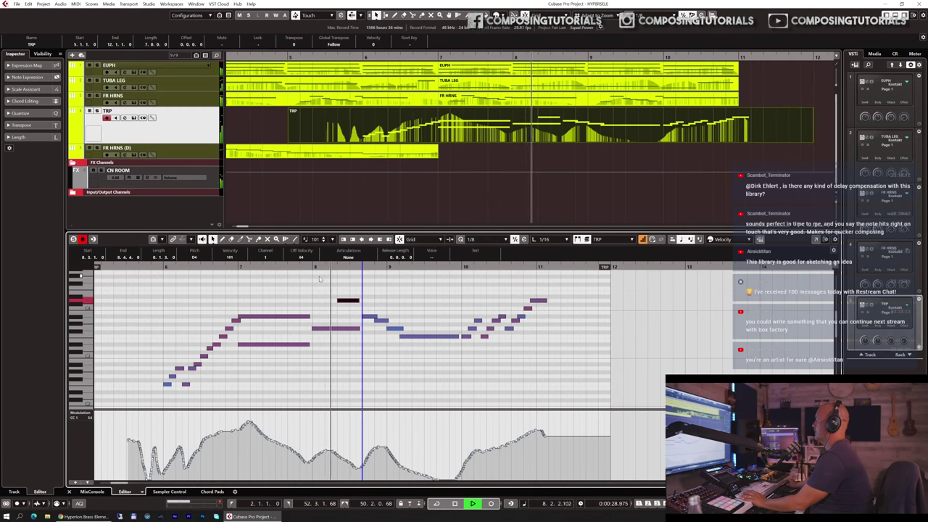
key("space")
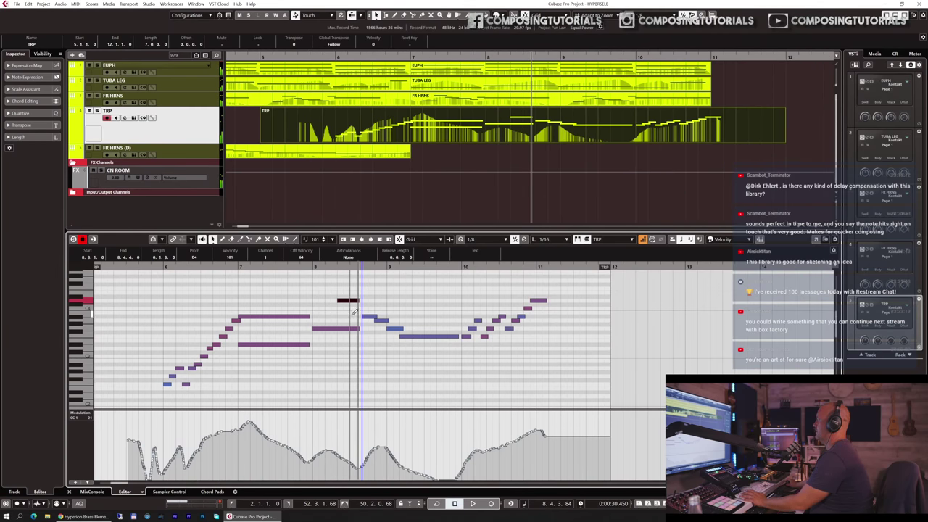
left_click(354, 315)
key("space")
key("space")
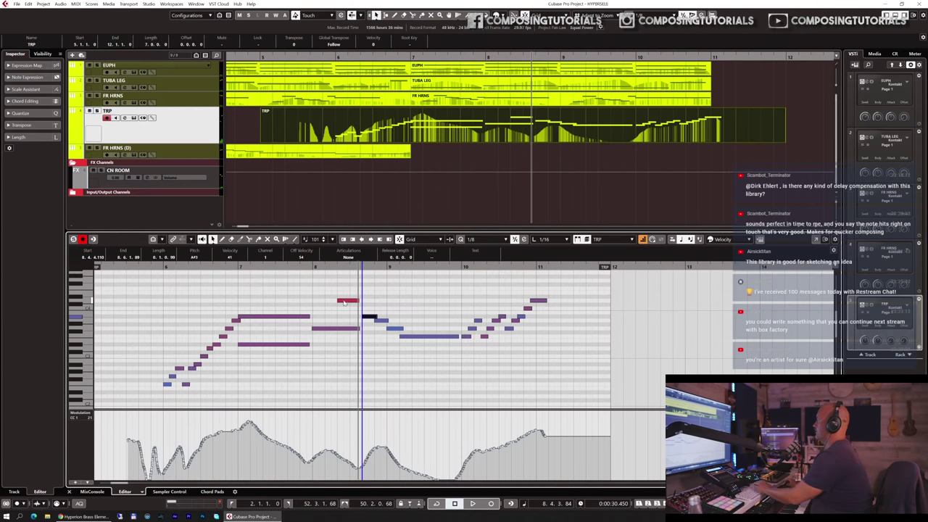
- Move the new D4 trumpet note to 8.4.1.0 and play the phrase from bar 8
left_click_drag(346, 301, 358, 303)
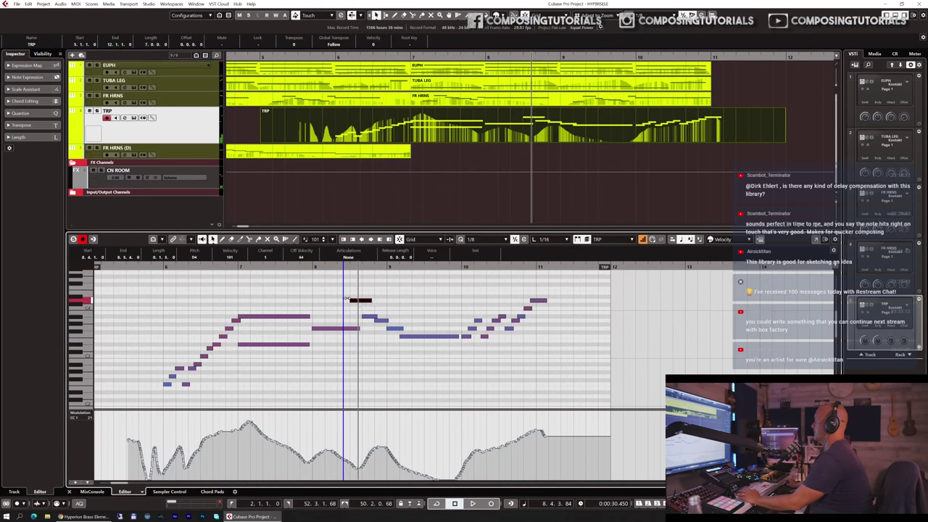
left_click(313, 266)
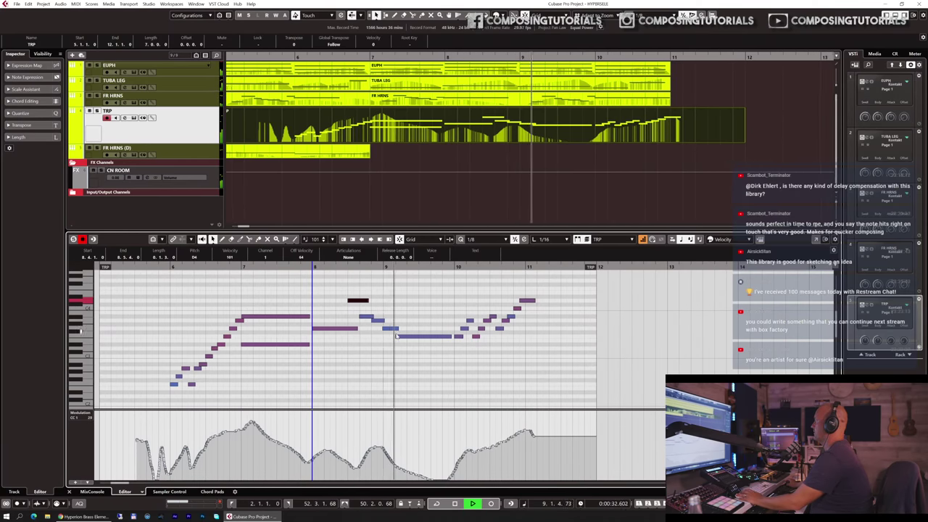
key("space")
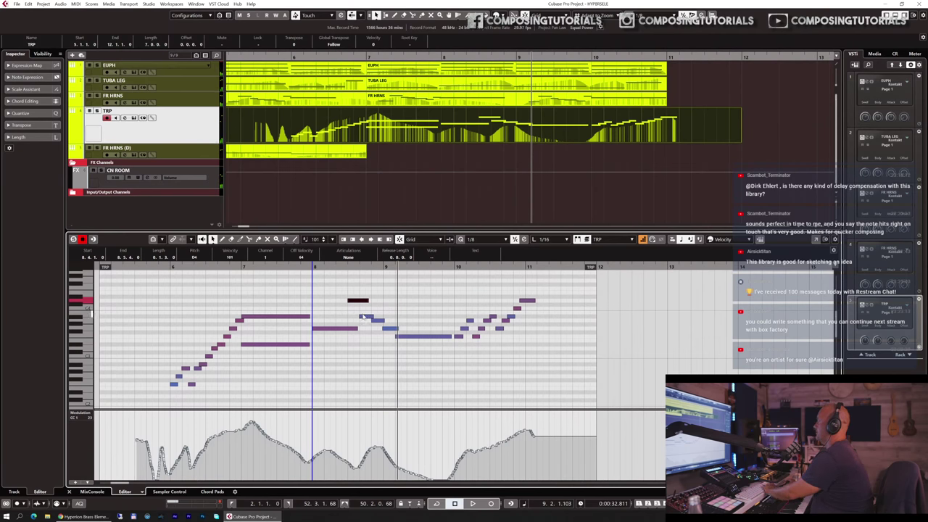
- Raise the descending trumpet notes after 8.4 to C4 and A#3, hold A3 through bar 9, delay the low F3's start, and play back
left_click(365, 316)
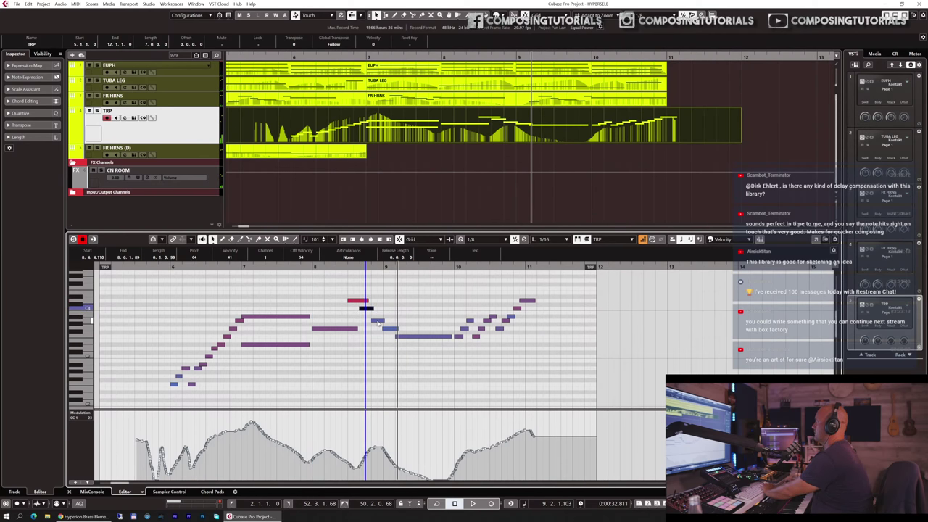
left_click(378, 321)
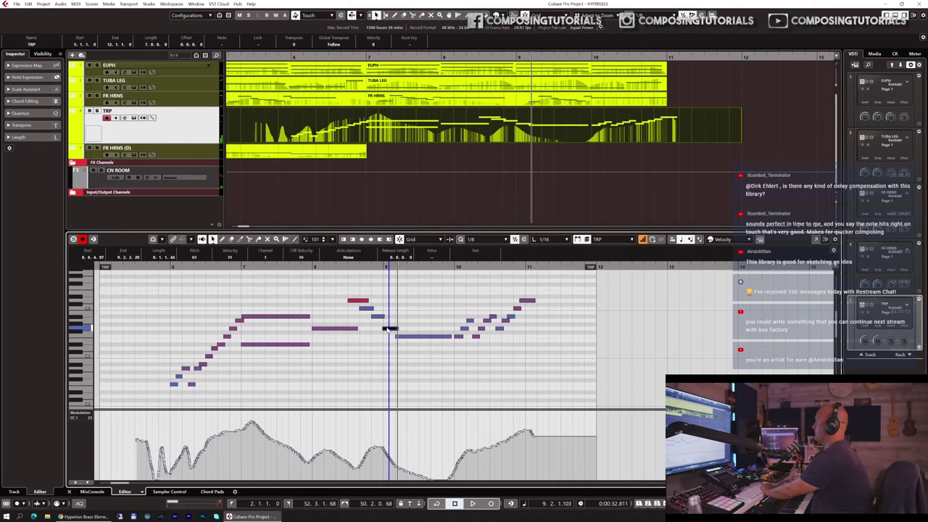
left_click_drag(396, 320, 450, 320)
left_click_drag(395, 337, 400, 338)
left_click_drag(313, 268, 317, 289)
key("space")
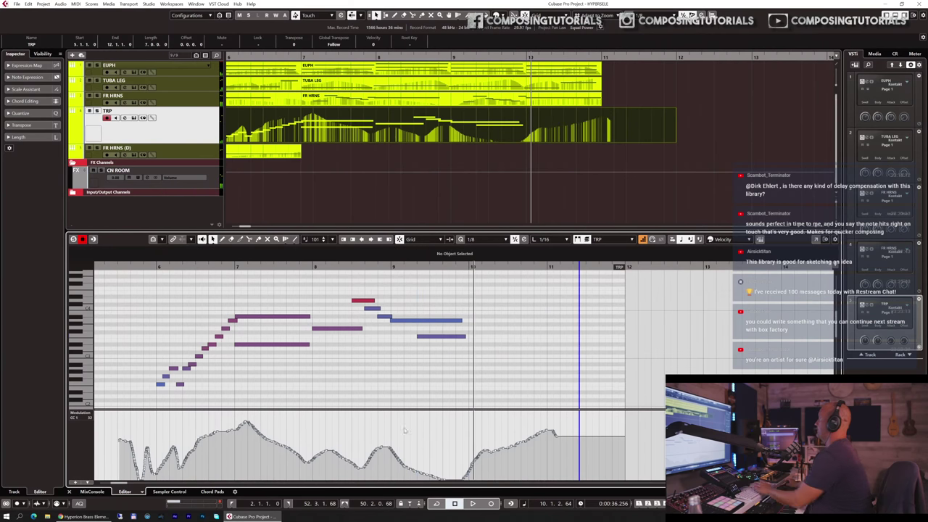
- Redraw the trumpet's modulation curve through bar 9 up to bar 10 at about 20, and close the note editor
left_click(403, 466)
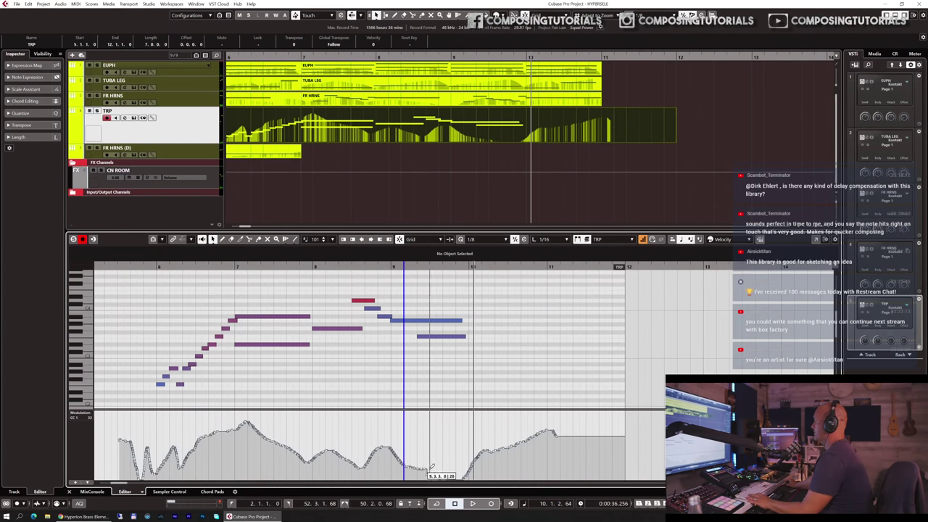
left_click_drag(432, 467, 477, 467)
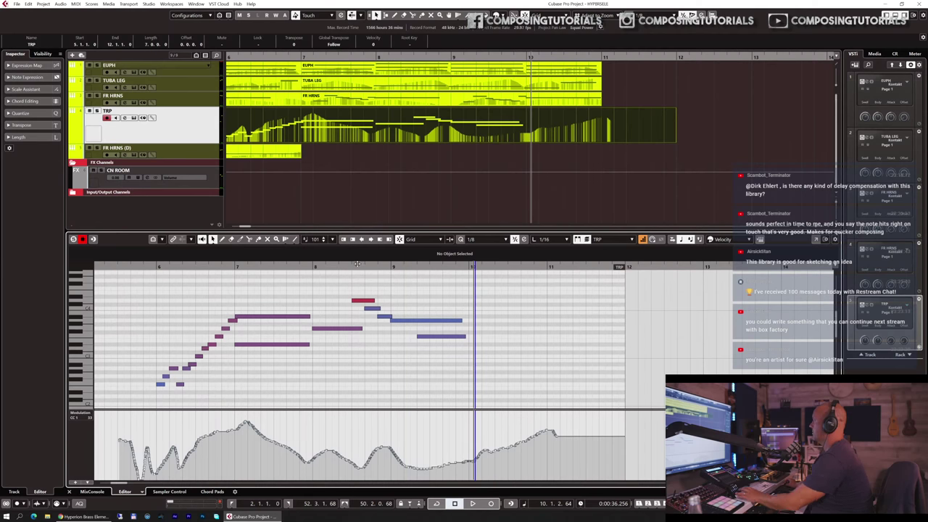
key("ctrl+e")
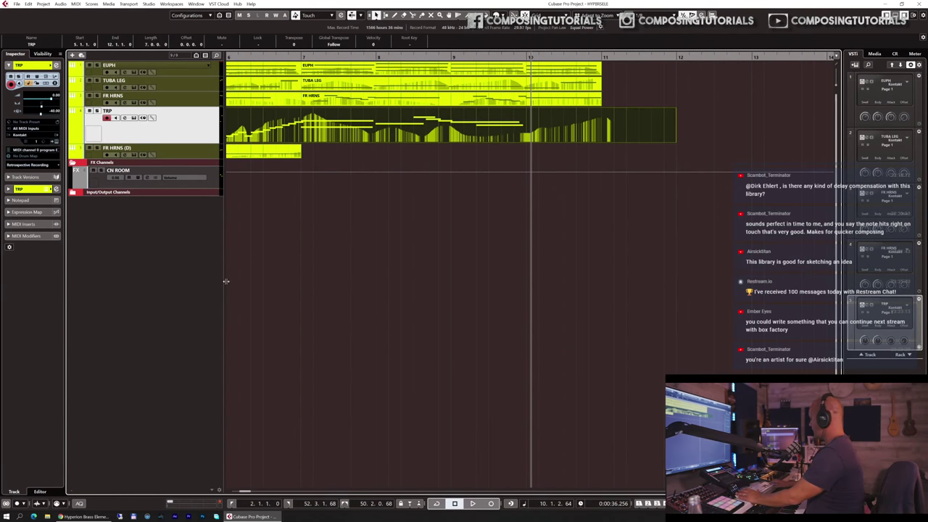
- Play the whole arrangement from bar 2 and lower the TRP track's audio fader to -4.73
key("1")
key("g")
key("g")
key("g")
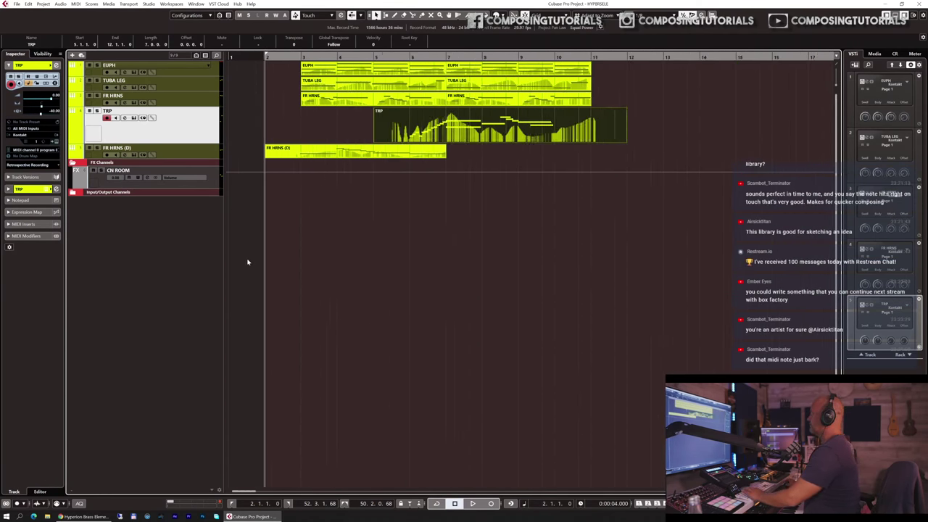
key("space")
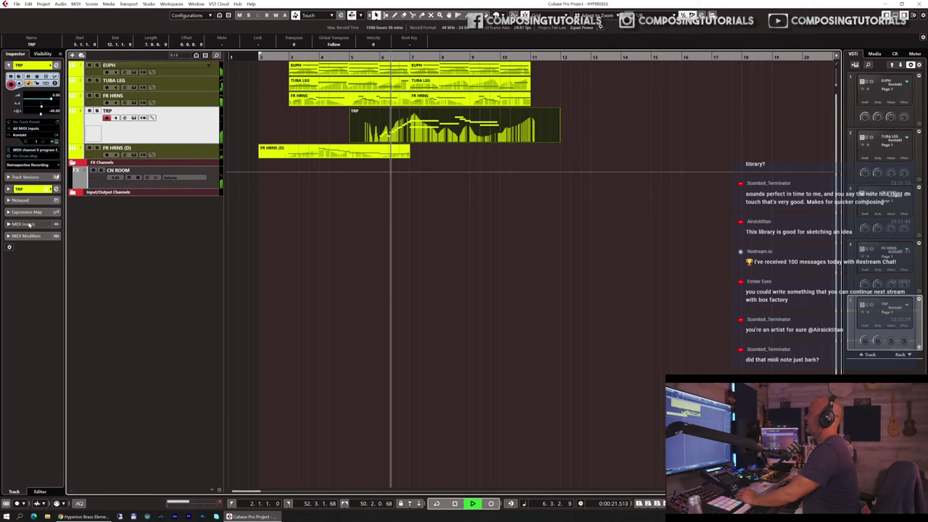
left_click(22, 189)
left_click(23, 148)
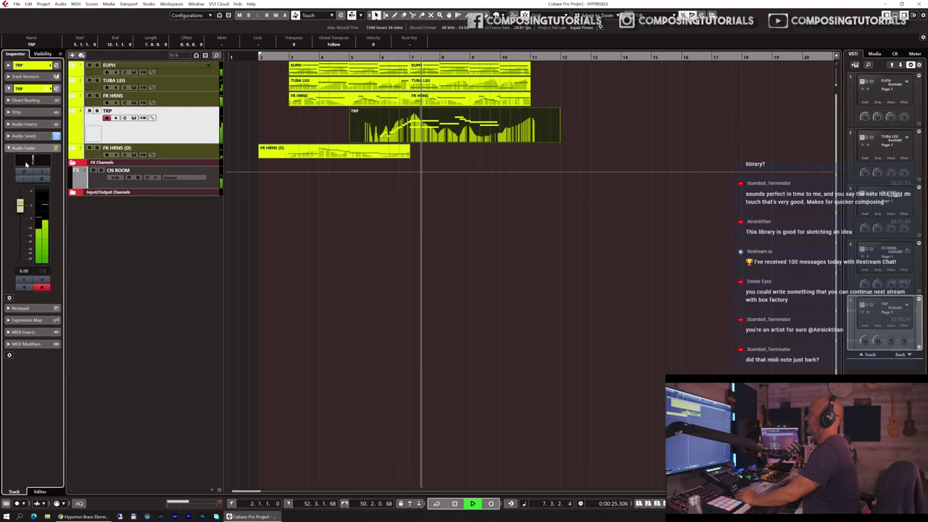
left_click_drag(20, 213, 20, 219)
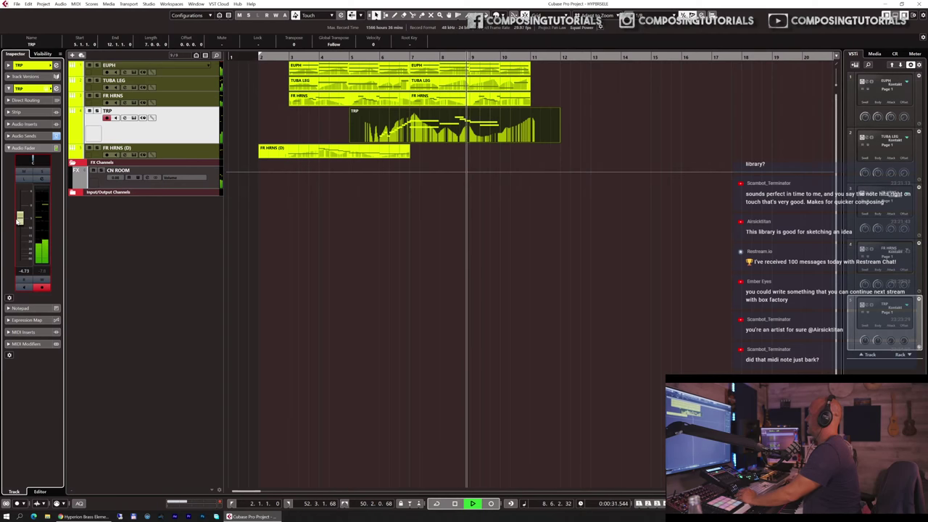
key("space")
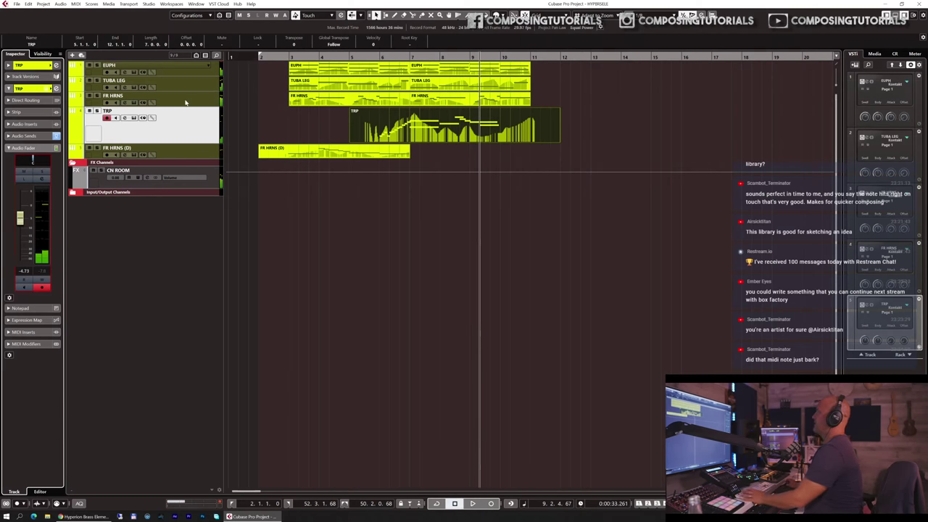
- Duplicate the TUBA LEG track and delete the copy's first part, keeping the one from bar 7
left_click(192, 88)
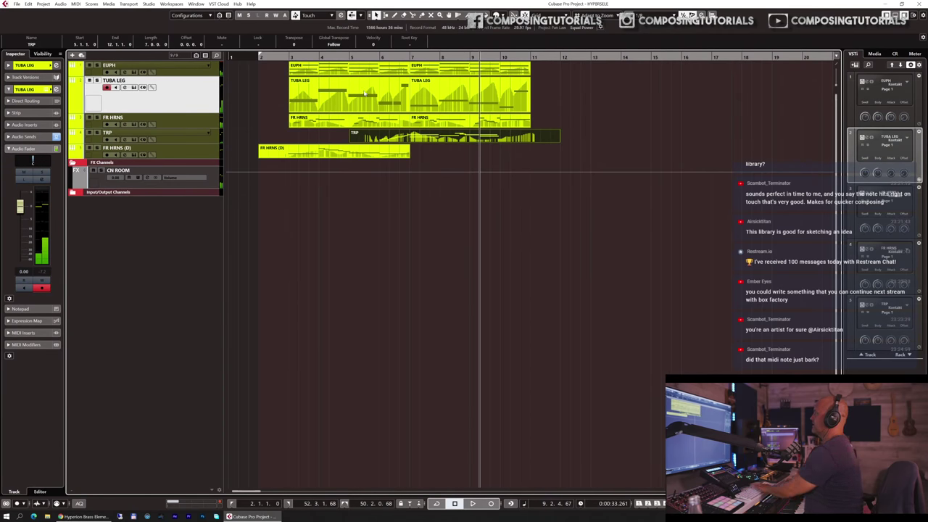
key("ctrl+shift+d")
left_click(340, 113)
key("Delete")
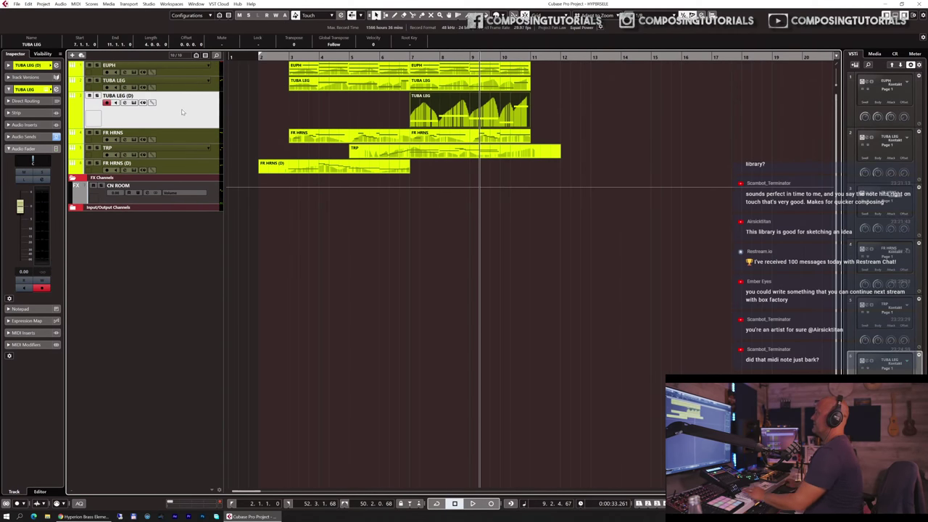
- Rename the duplicated tuba track as BS TRBN
double_click(116, 96)
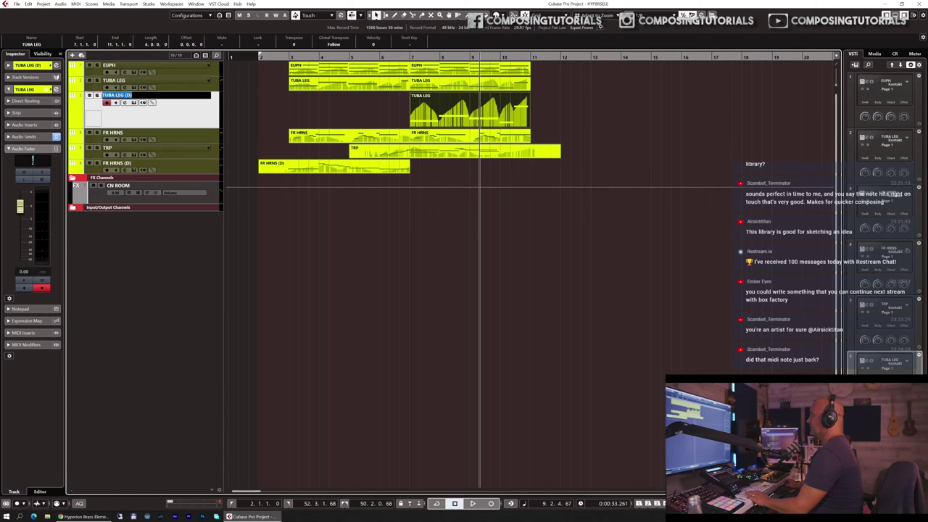
type("BS TRB")
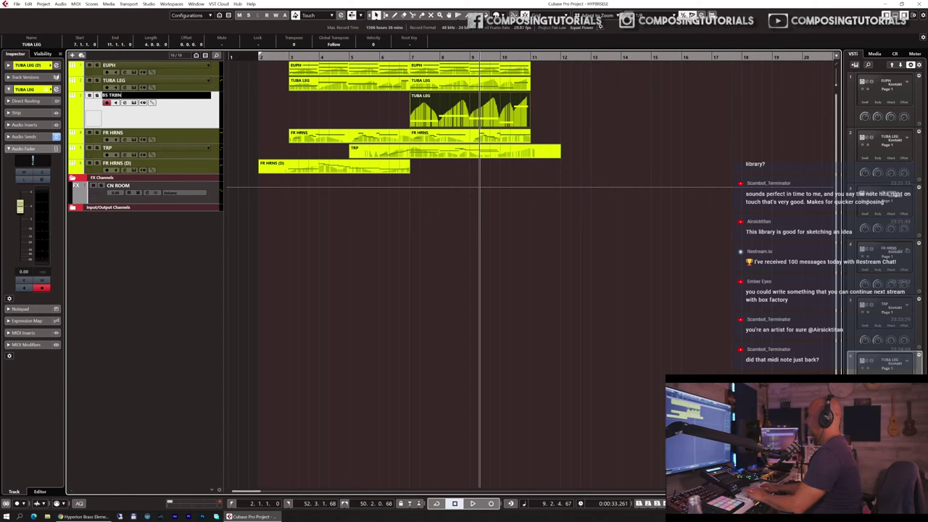
type("N")
key("Return")
- Replace the BS TRBN track's tuba patch with HBE - 02 Bass Trombones - True Legato and bring up its Space settings
left_click(134, 102)
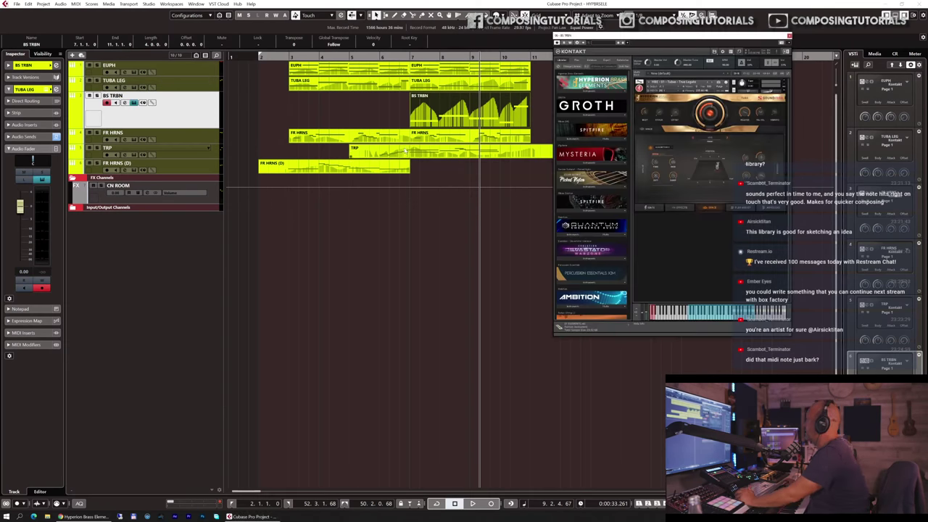
mouse_move(642, 35)
left_mouse_down()
mouse_move(482, 48)
mouse_move(262, 42)
left_mouse_up()
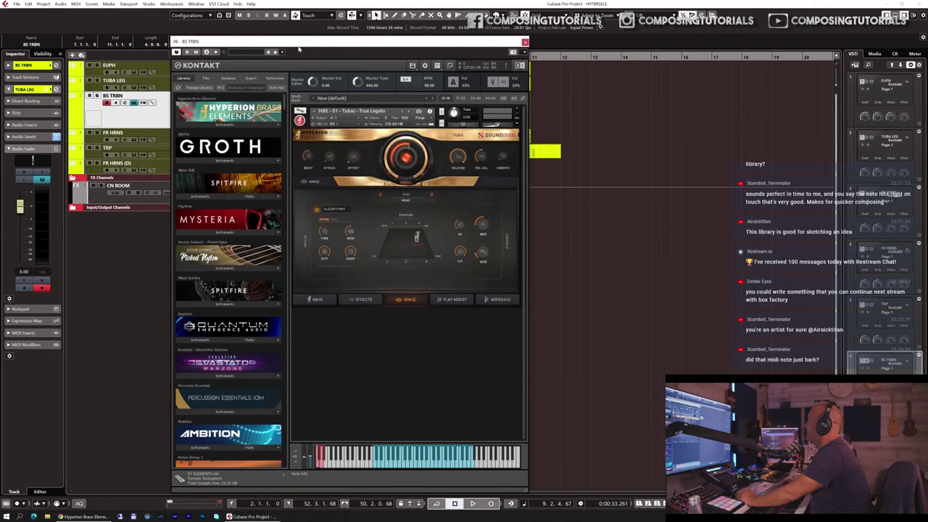
left_click(219, 126)
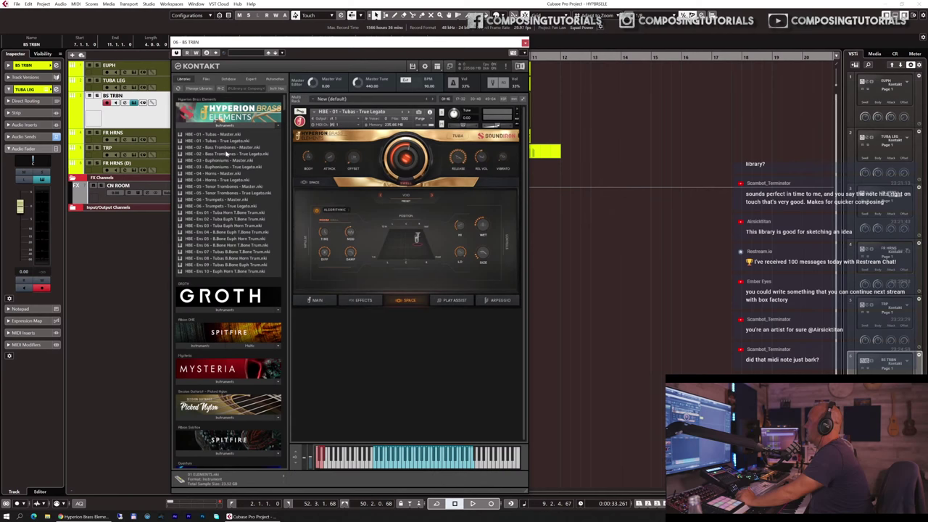
left_click_drag(371, 140, 387, 139)
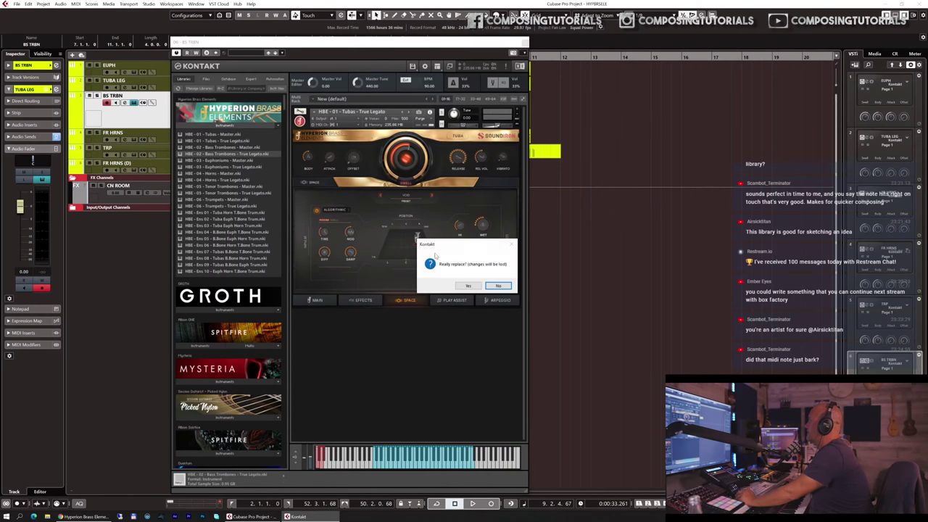
left_click(466, 285)
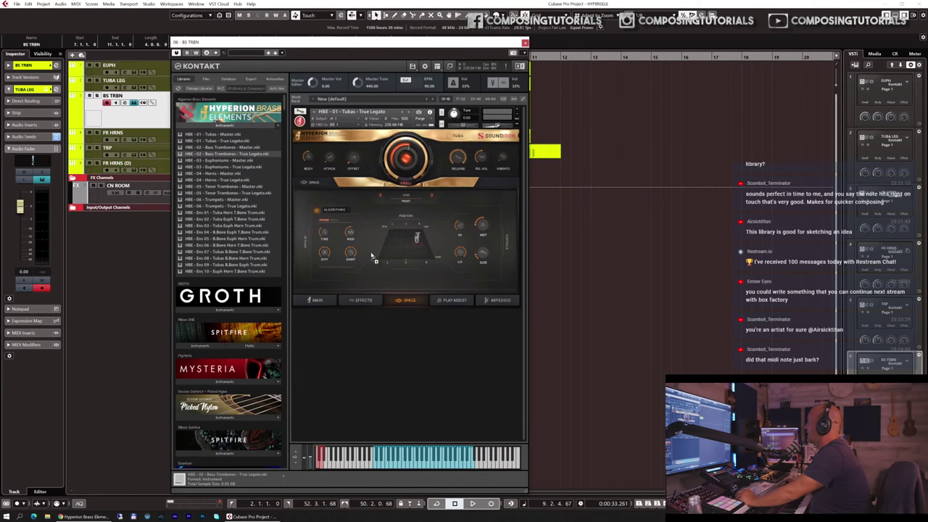
left_click(405, 300)
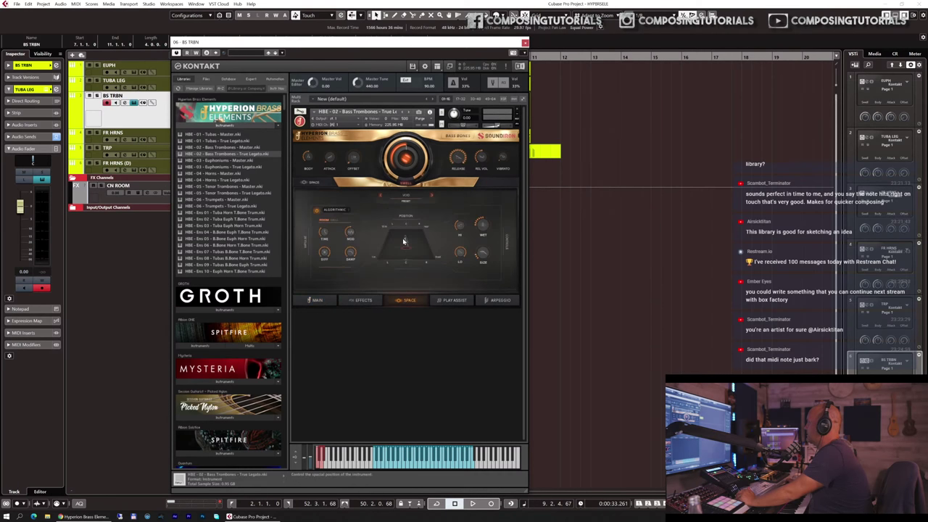
left_click(525, 44)
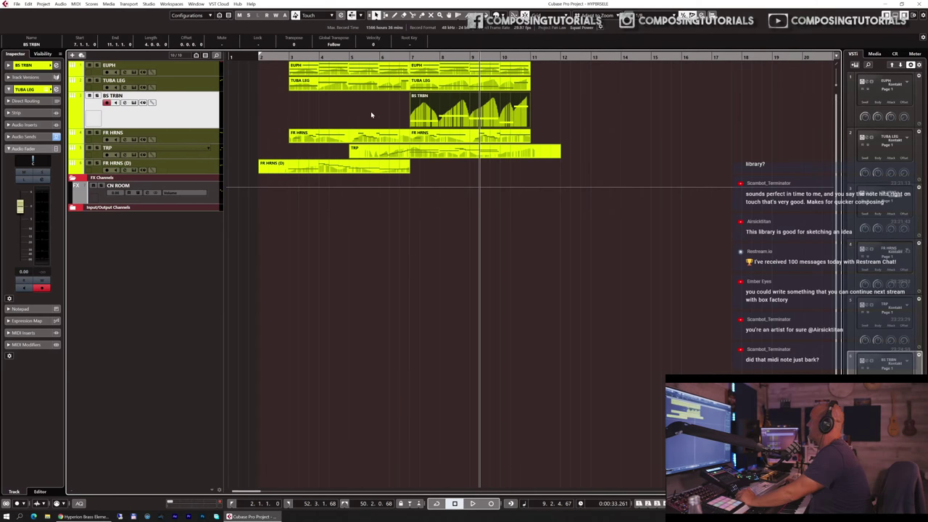
- Play from bar 6 and lower the BS TRBN audio fader to -2.05
left_click(377, 57)
key("space")
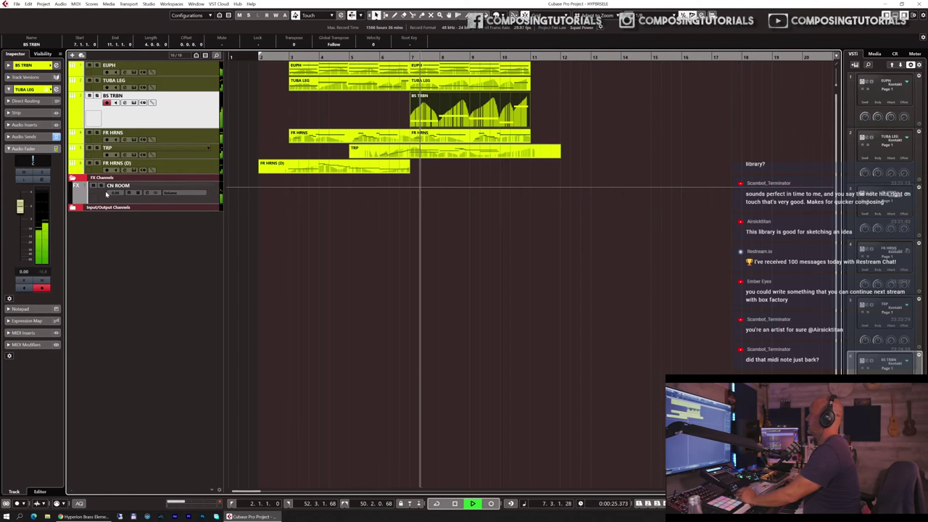
left_click_drag(20, 207, 20, 215)
key("space")
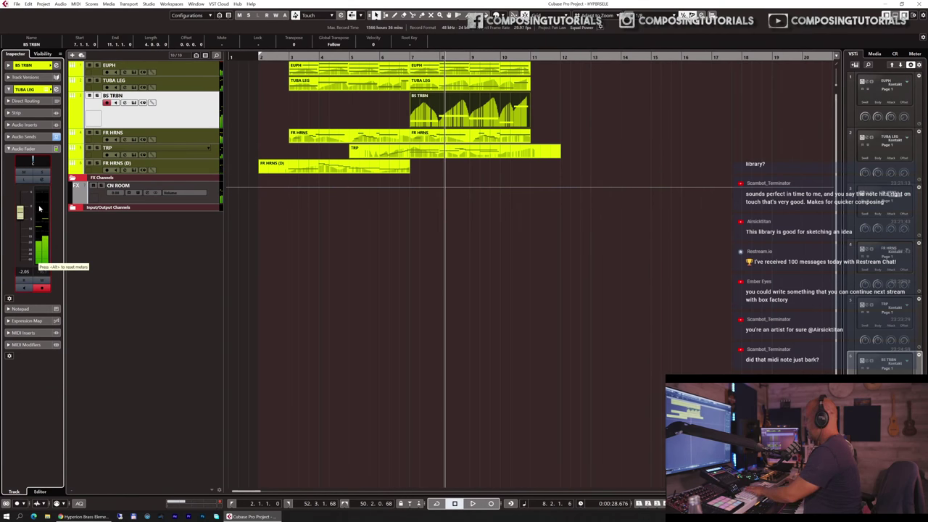
- Adjust the bass trombone's spatial position toward the back of the Space stage and play the arrangement from bar 6
key("ctrl+e")
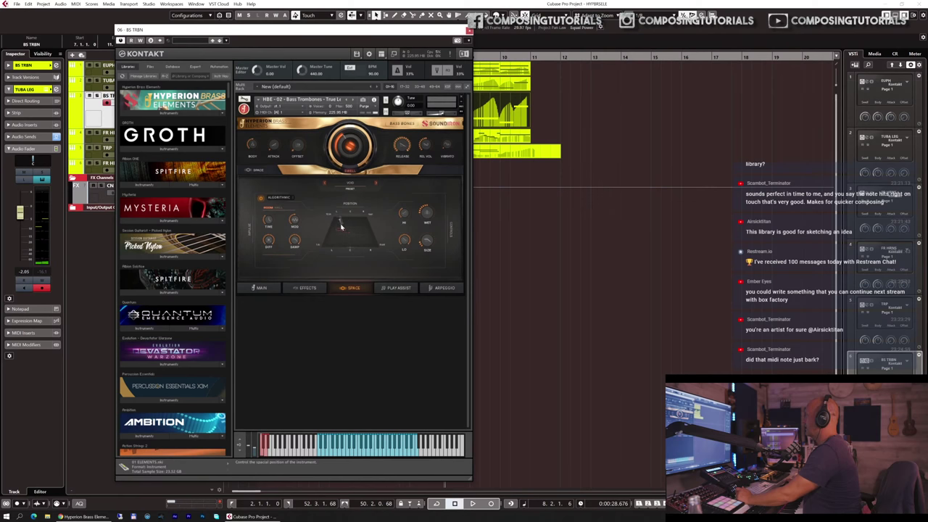
left_click(469, 32)
left_click_drag(380, 56, 379, 56)
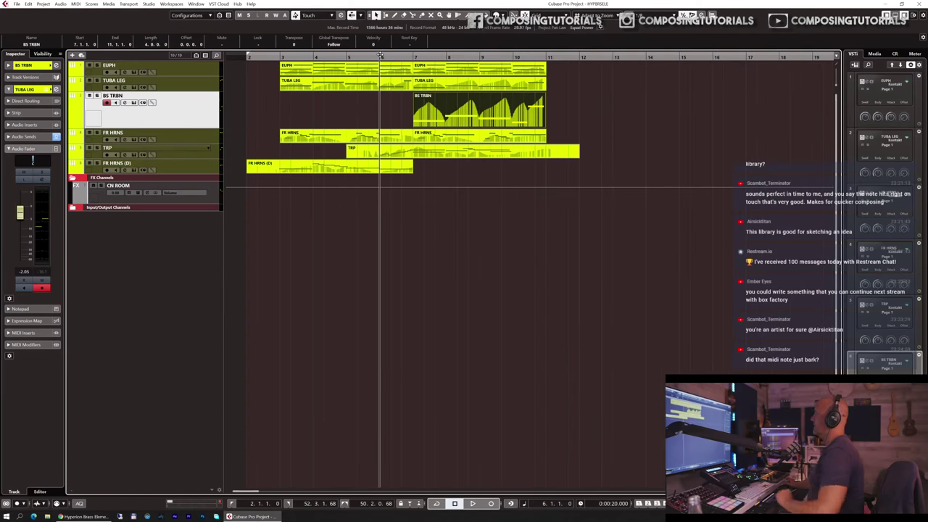
key("space")
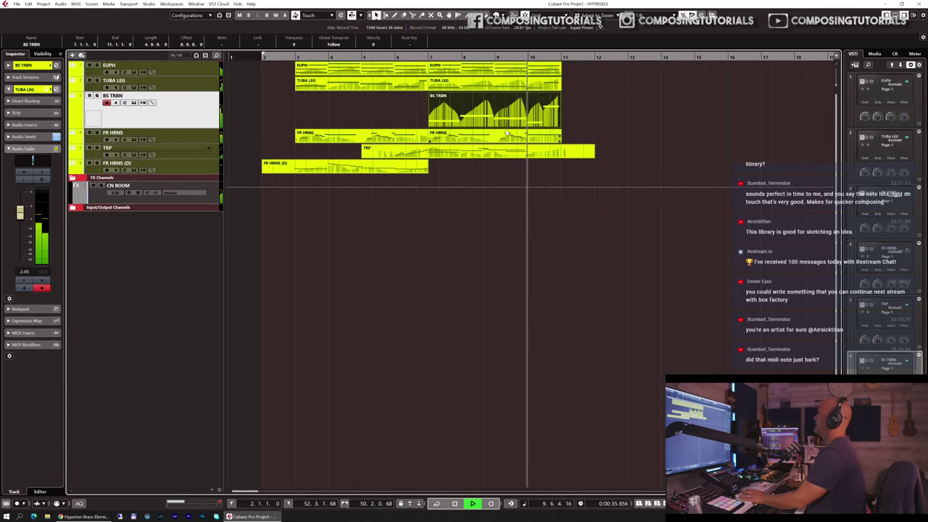
- Stop playback and open the BS TRBN part at bar 7 for note editing
left_click(480, 110)
key("space")
double_click(473, 113)
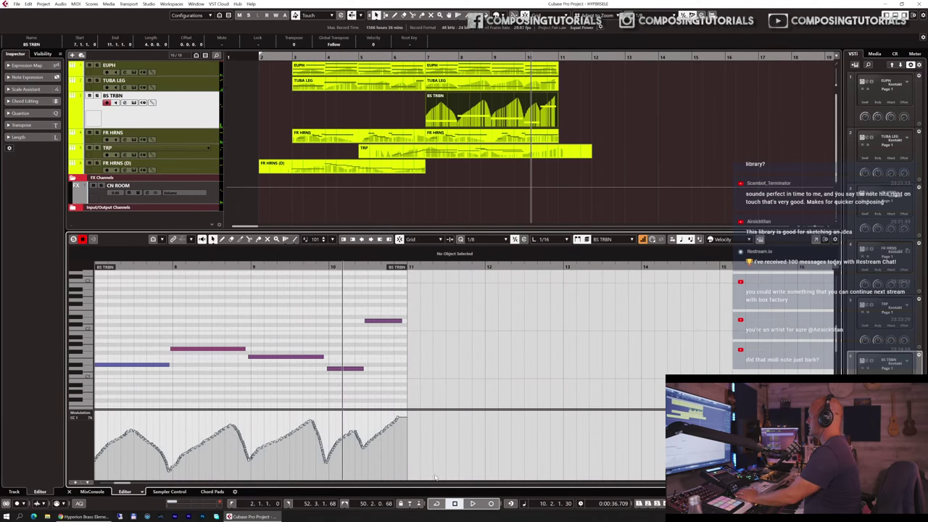
- Scale down the modulation (CC 1) curve across the whole BS TRBN part, close the note editor and place the playback cursor late in bar 6
left_click(435, 477)
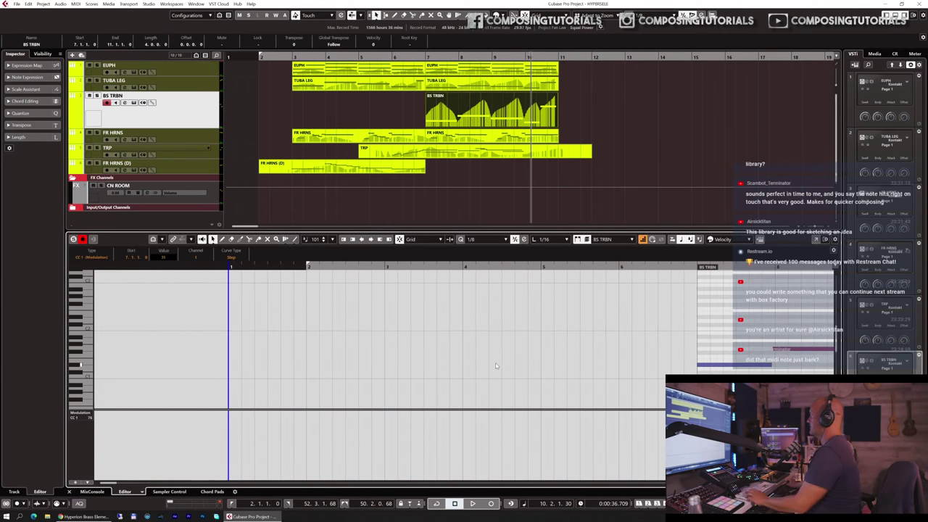
scroll(496, 365, "right", 10)
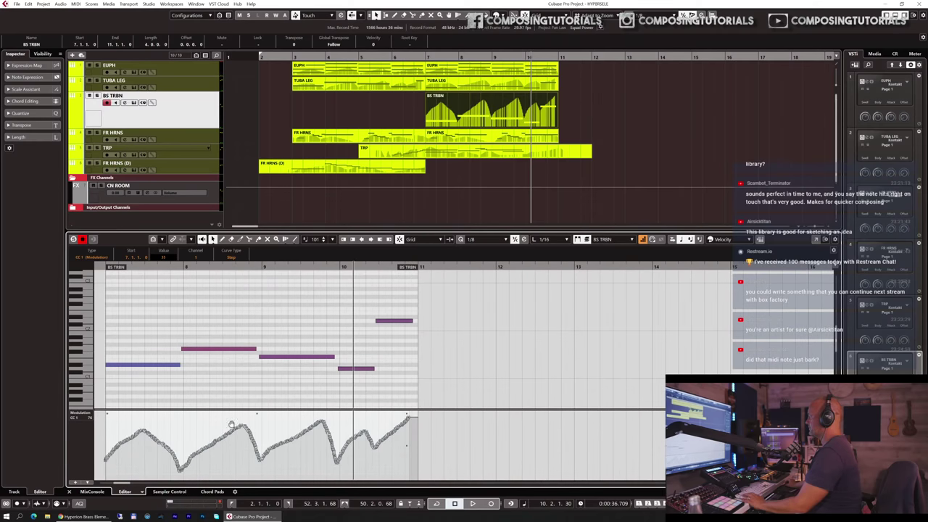
left_click_drag(258, 411, 258, 434)
key("ctrl+e")
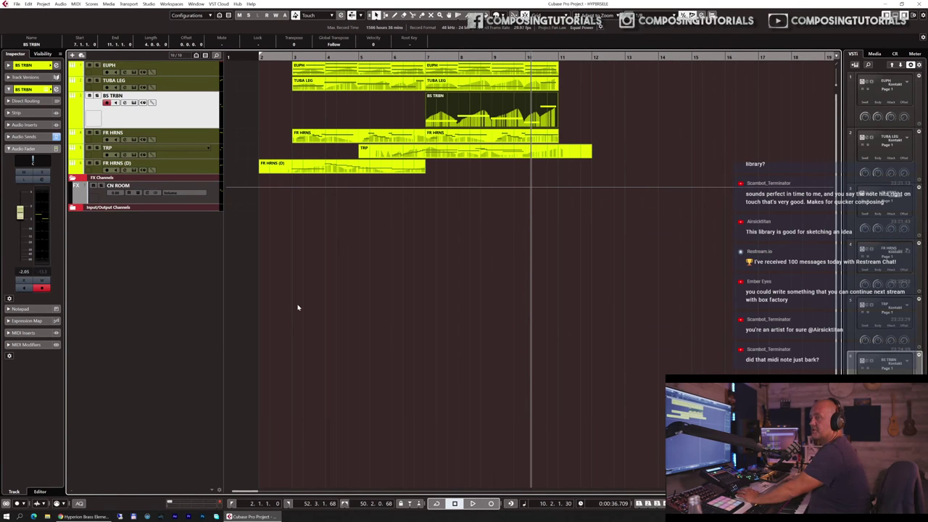
left_click(415, 56)
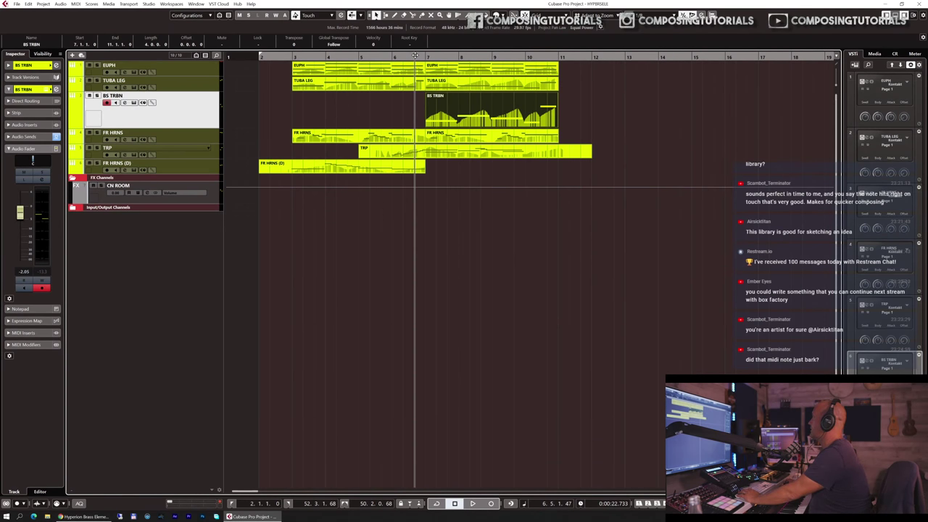
- Duplicate the FR HRNS (D) track and delete the copied part from the new track
left_click(191, 168)
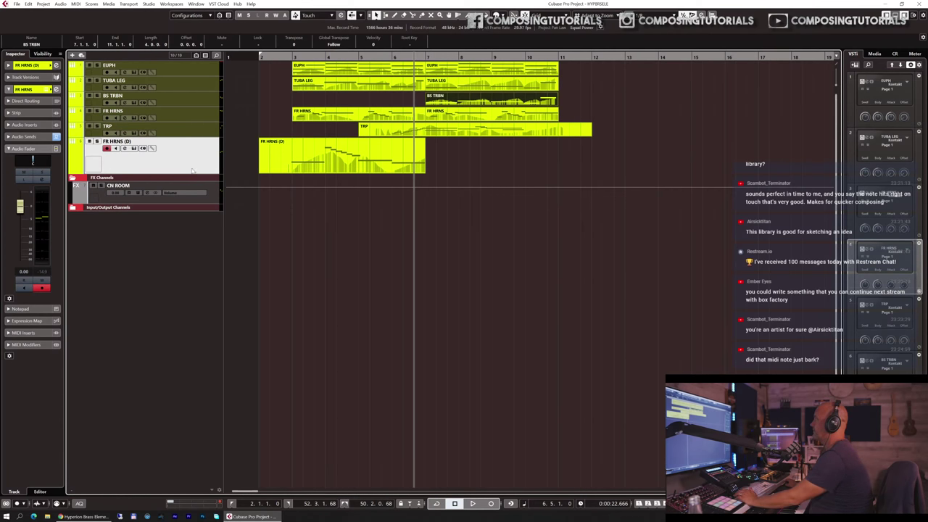
key("ctrl+shift+d")
key("Delete")
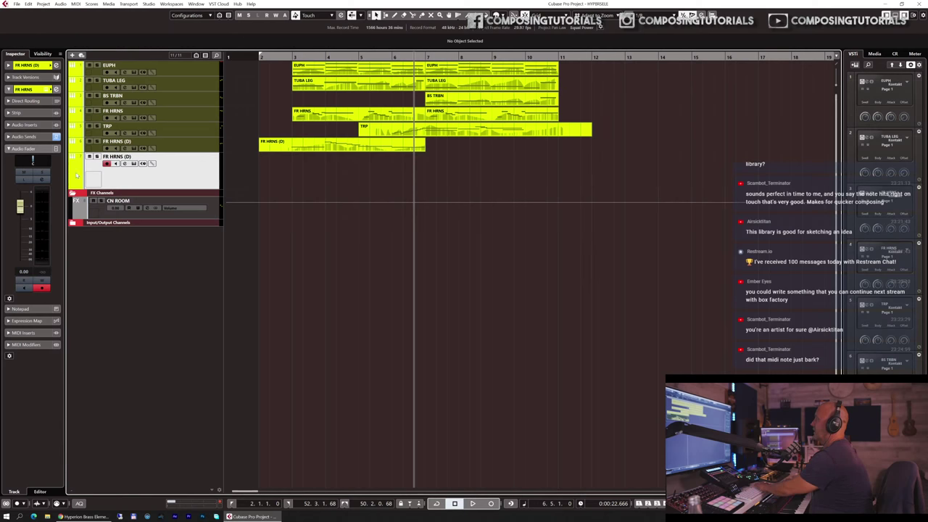
- Colour the duplicated FR HRNS (D) track green
left_click(55, 65)
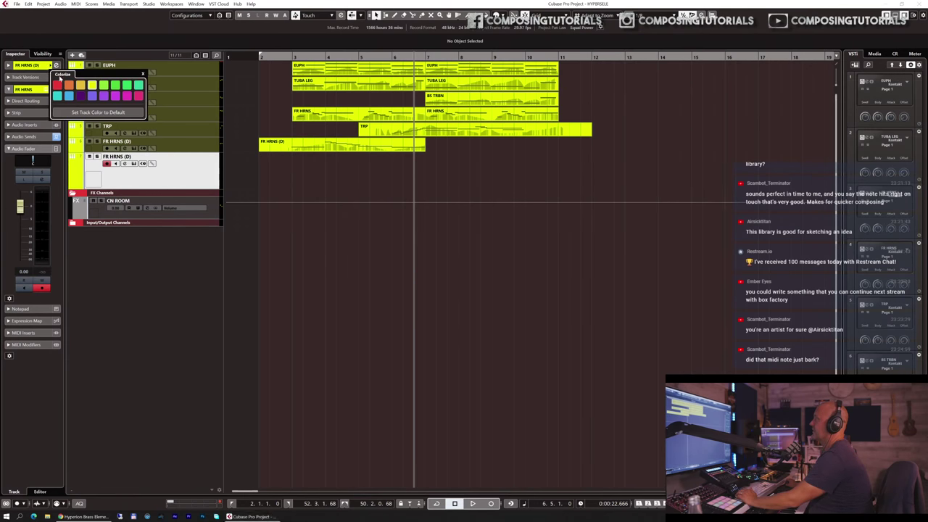
left_click(115, 85)
left_click(162, 182)
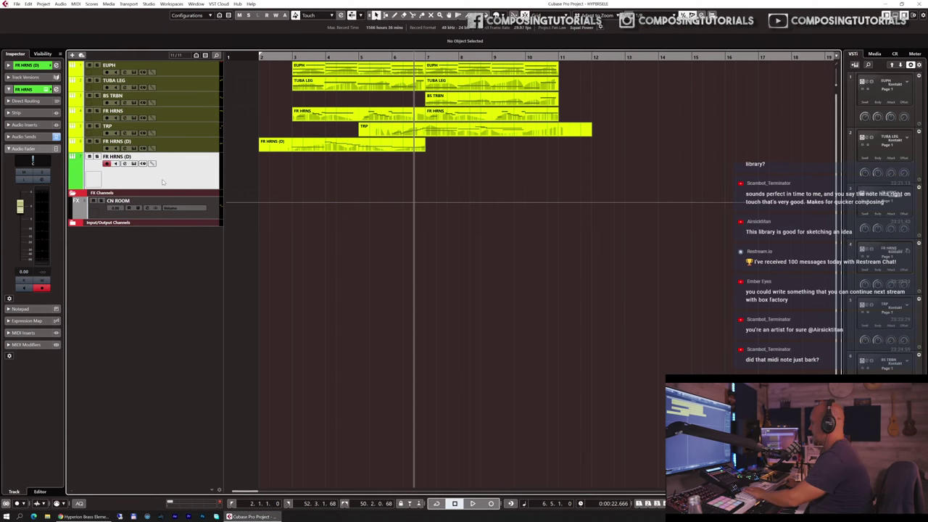
key("ctrl+i")
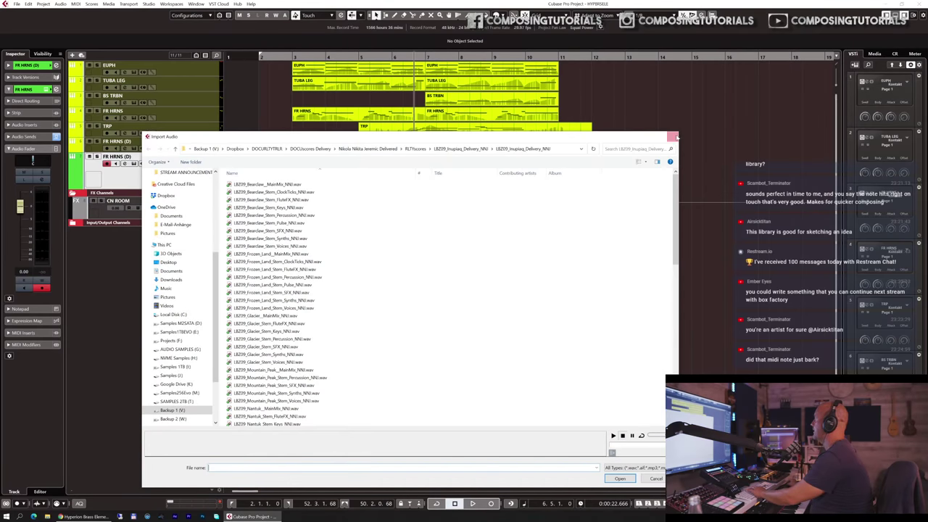
key("Escape")
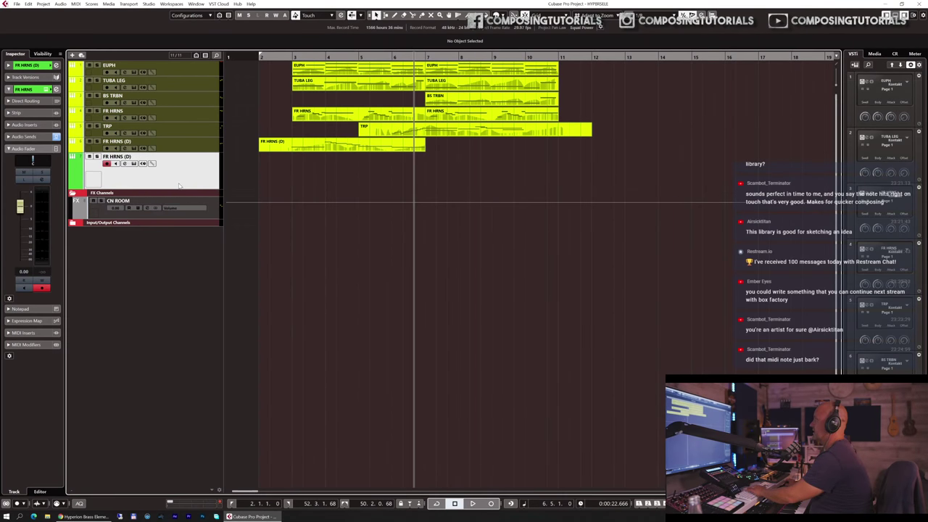
- Replace the green track's Tenor Trombones patch in Kontakt with Vista - 5 Violins from the Performance Samples strings folder
key("Return")
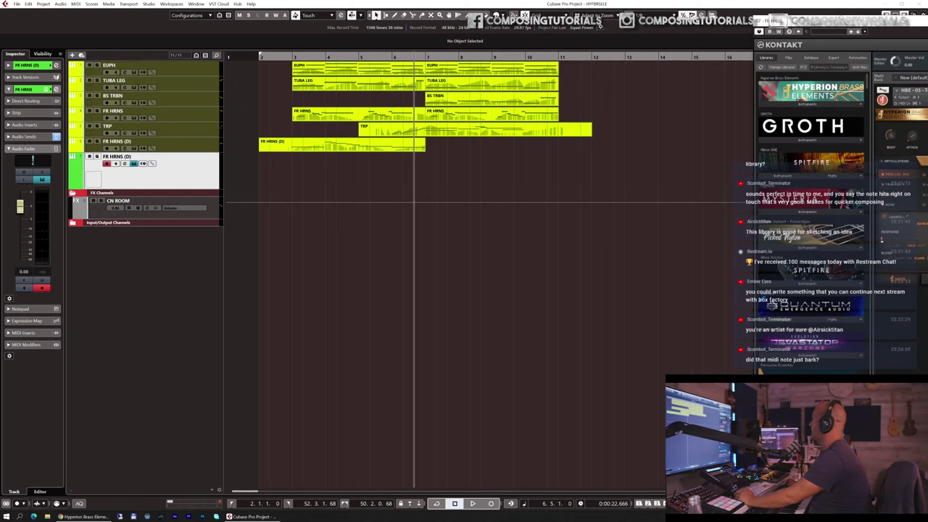
left_click_drag(838, 20, 289, 14)
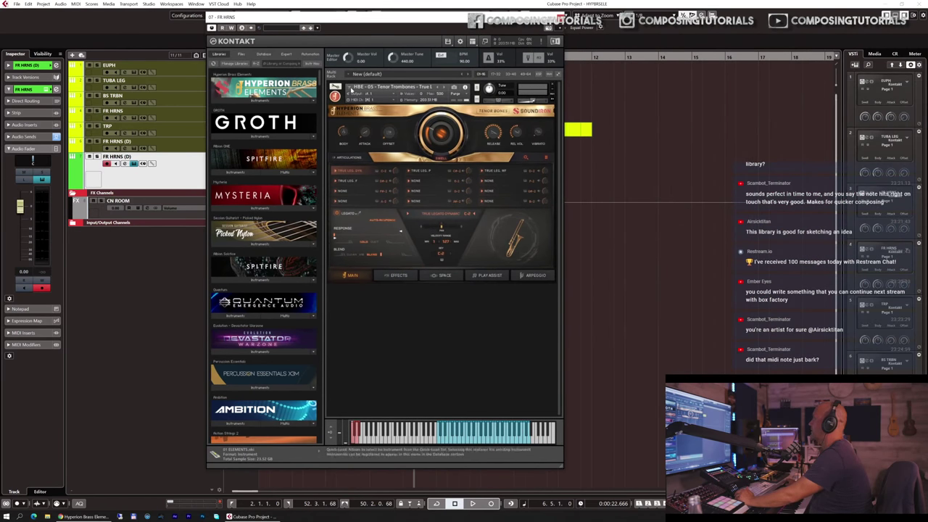
right_click(427, 412)
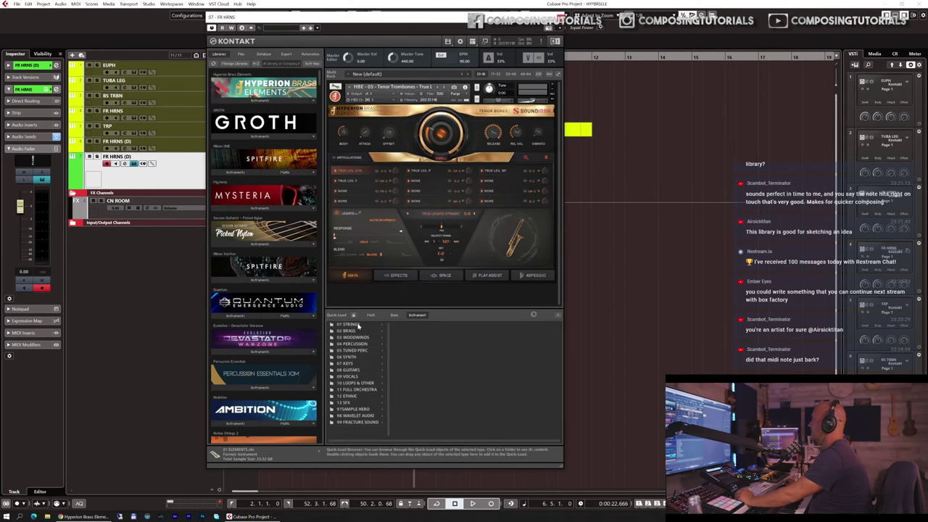
left_click(355, 324)
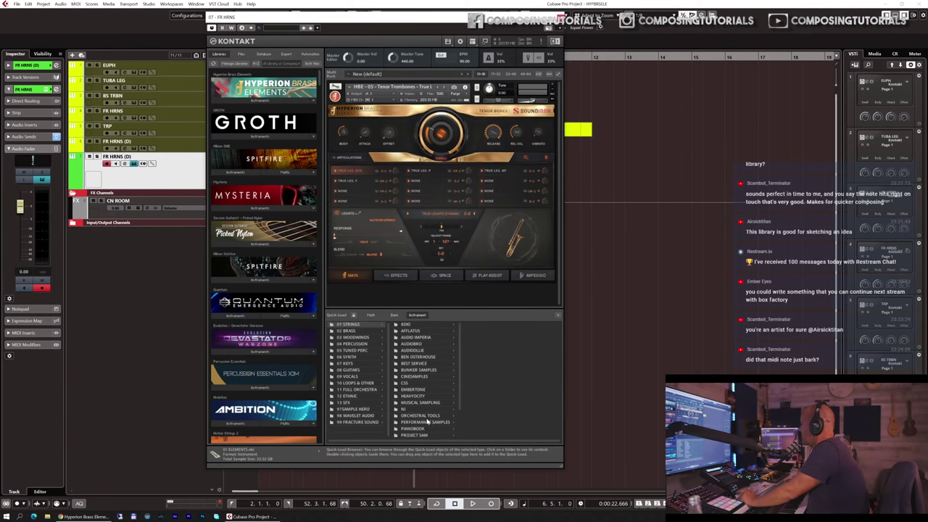
left_click(426, 421)
left_click(480, 338)
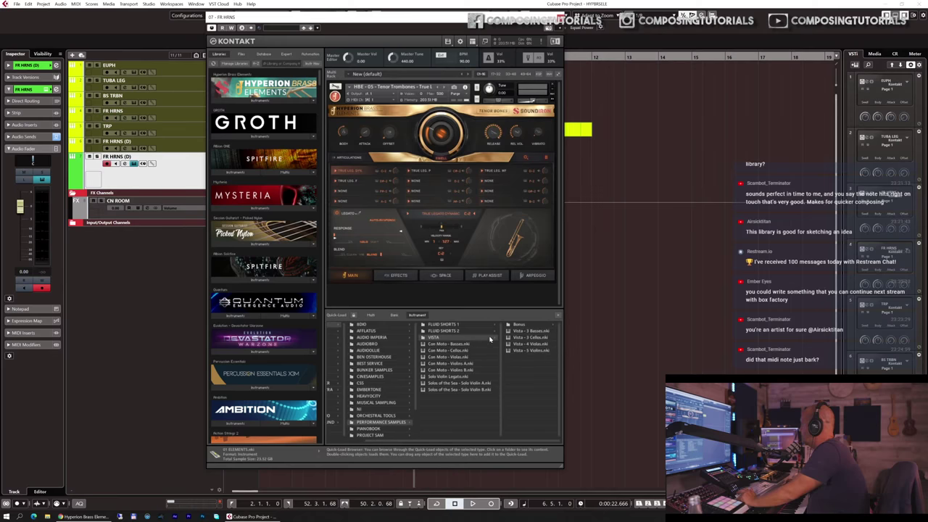
double_click(522, 352)
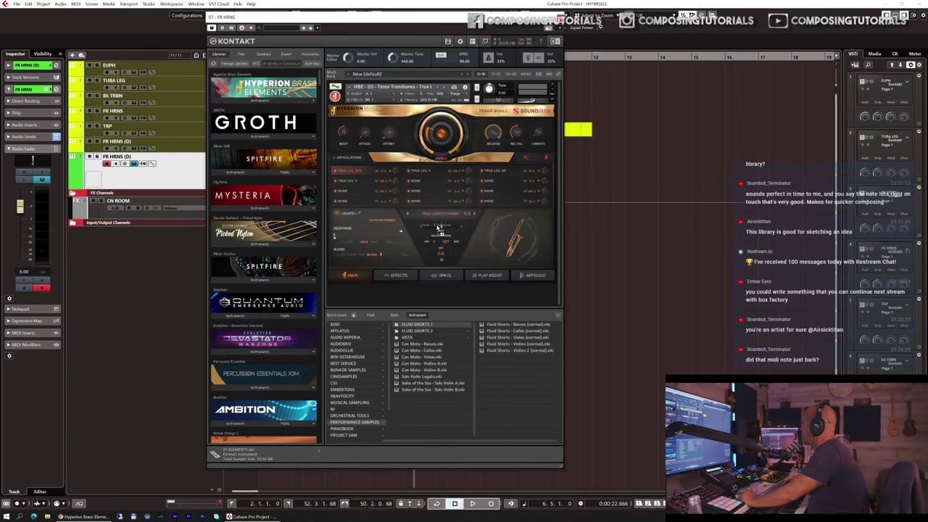
left_click(478, 286)
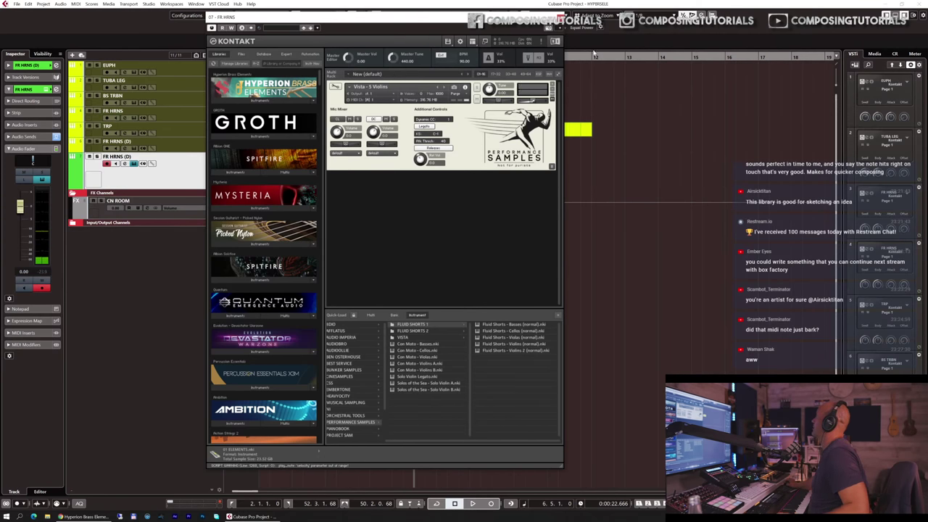
key("Escape")
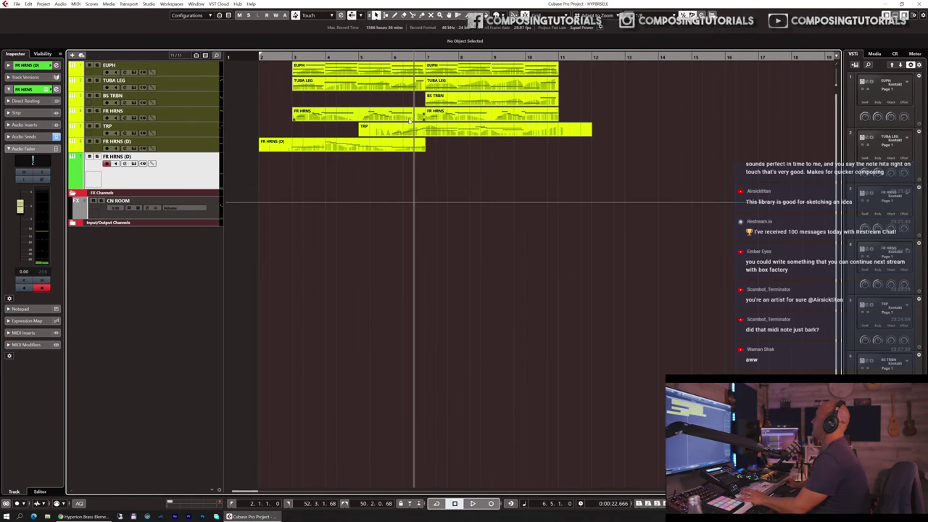
- Raise the green track's audio fader to 4.57 during playback and audition the violins with the arrangement from bar 6
key("space")
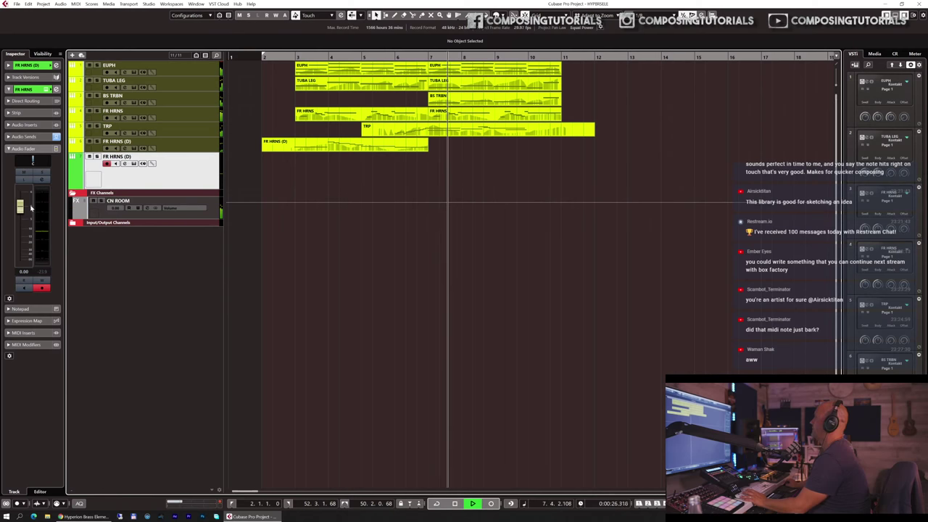
left_click_drag(19, 208, 21, 197)
key("space")
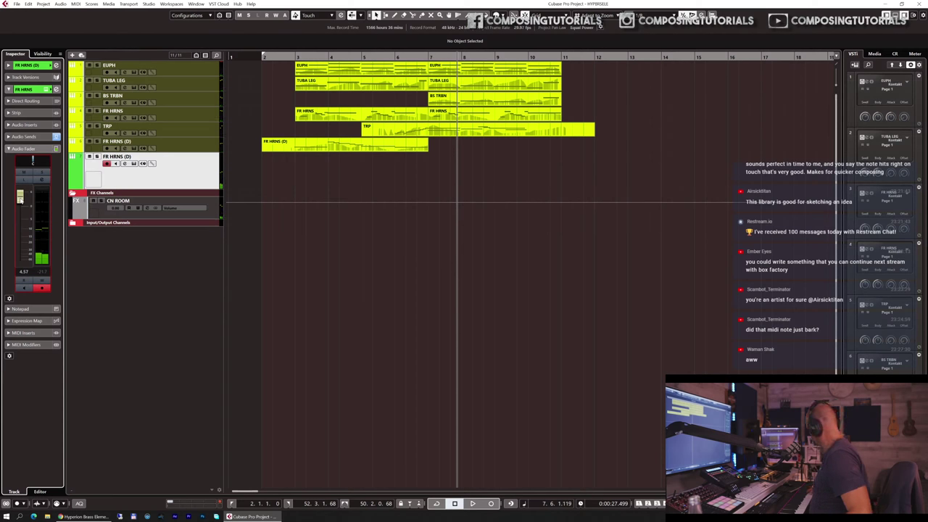
left_click(396, 57)
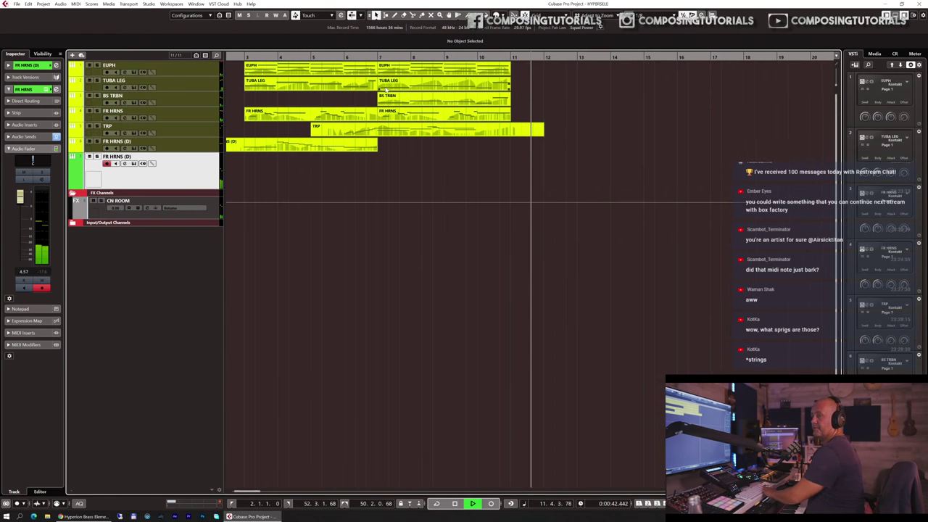
key("space")
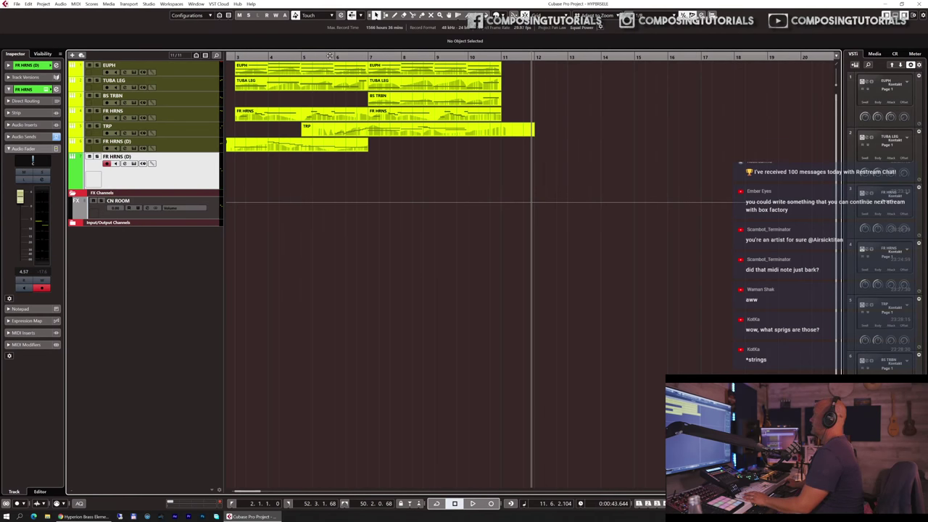
- Set the playback cursor to bar 6 and replace the green track's violin patch in Kontakt with Vista - 4 Violas
left_click(334, 57)
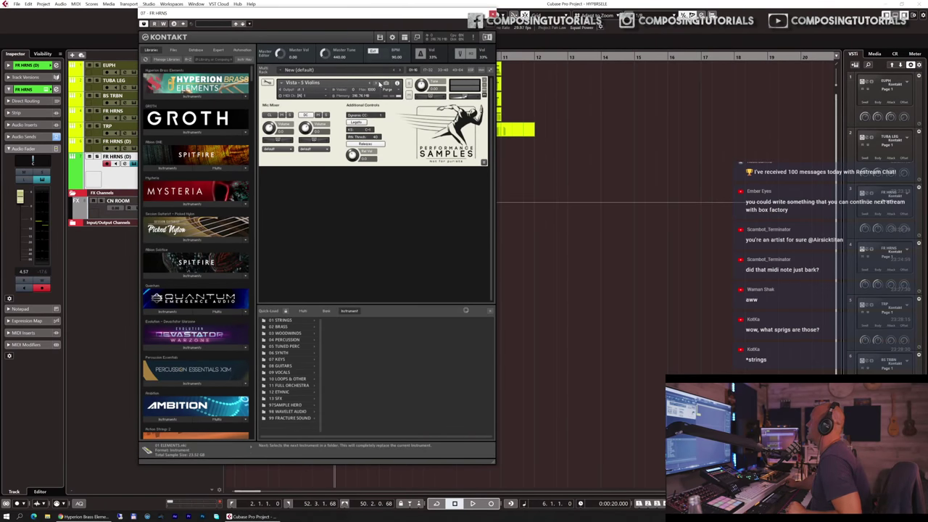
left_click(376, 84)
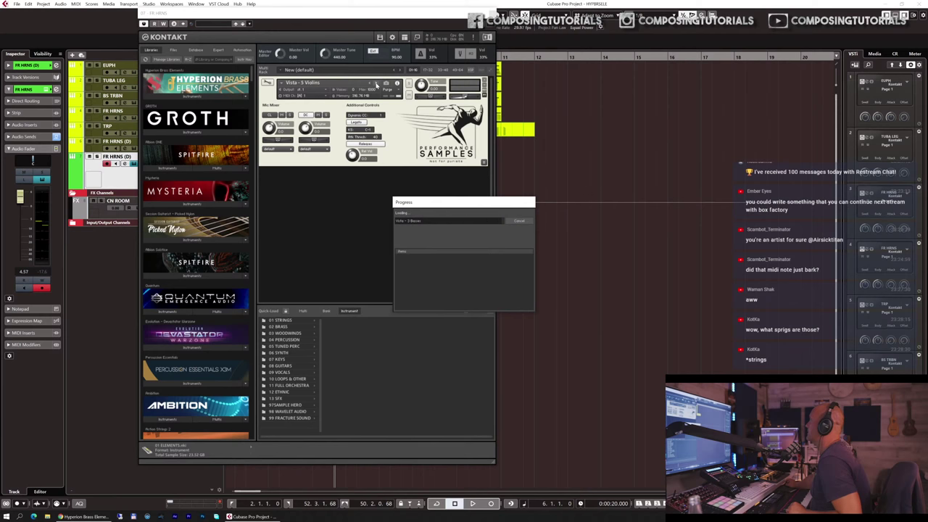
left_click(283, 321)
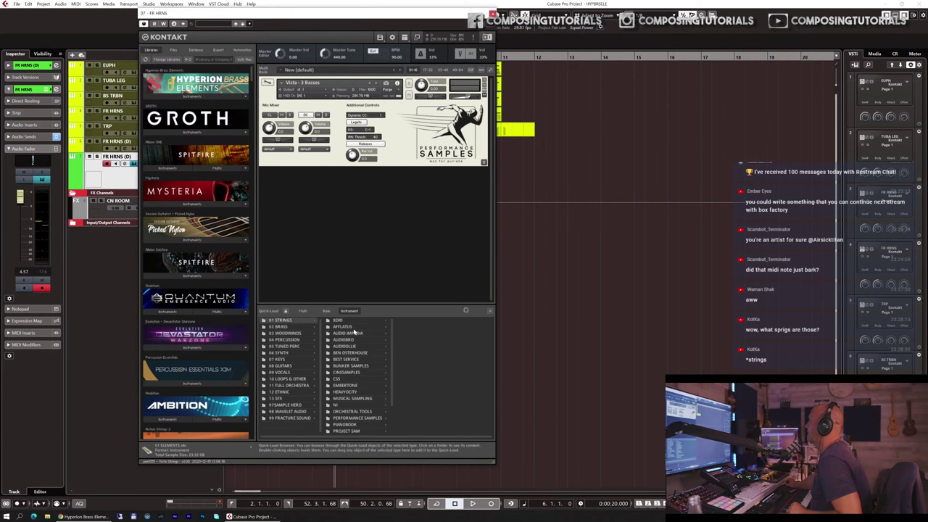
left_click(357, 418)
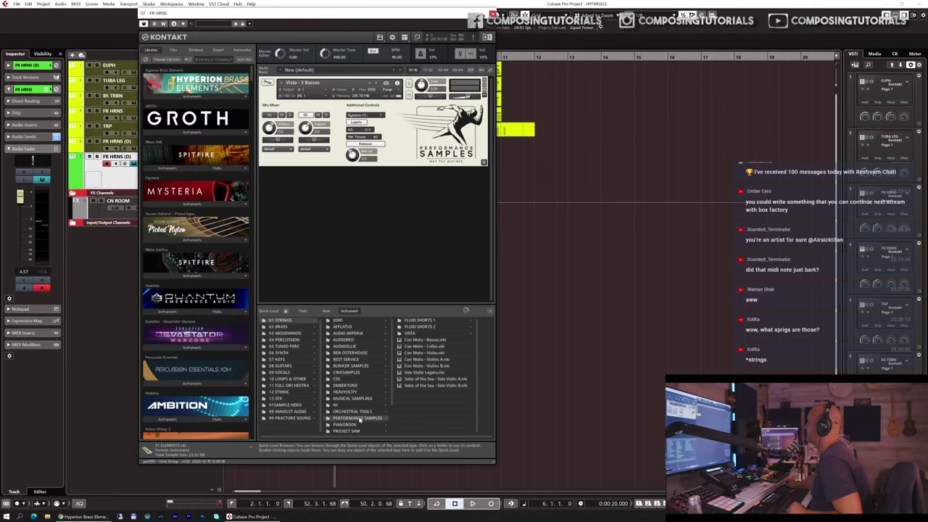
left_click(418, 334)
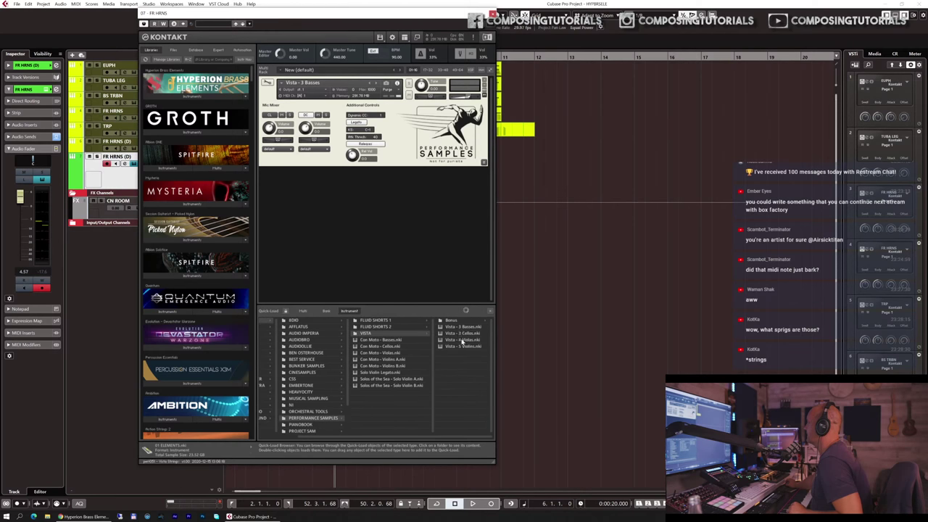
left_click(451, 320)
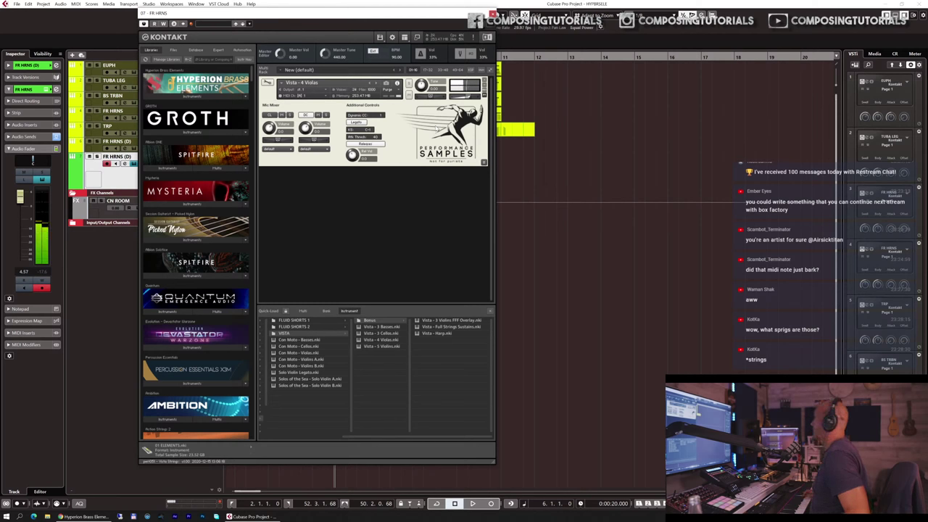
key("Escape")
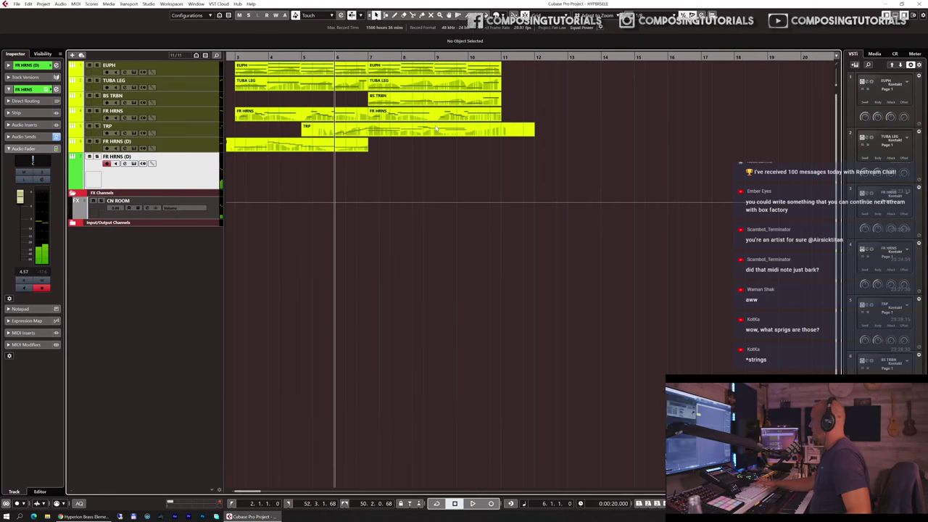
- Record a viola line from bar 6 on the green FR HRNS (D) track and delete the recorded part
key("KP_Multiply")
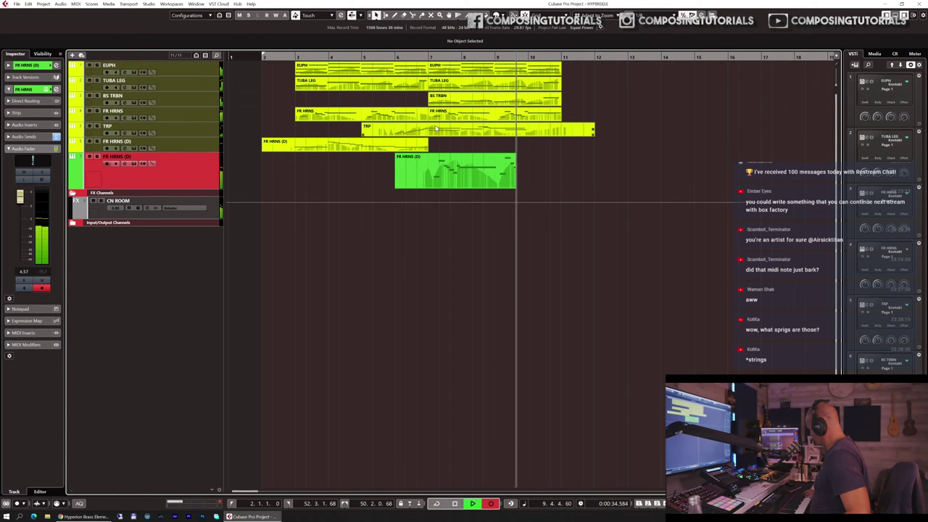
key("space")
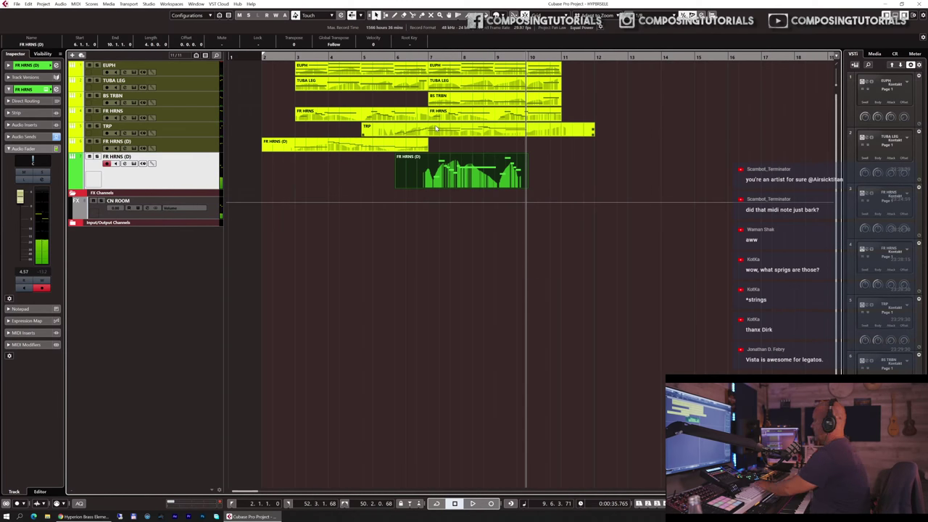
key("Delete")
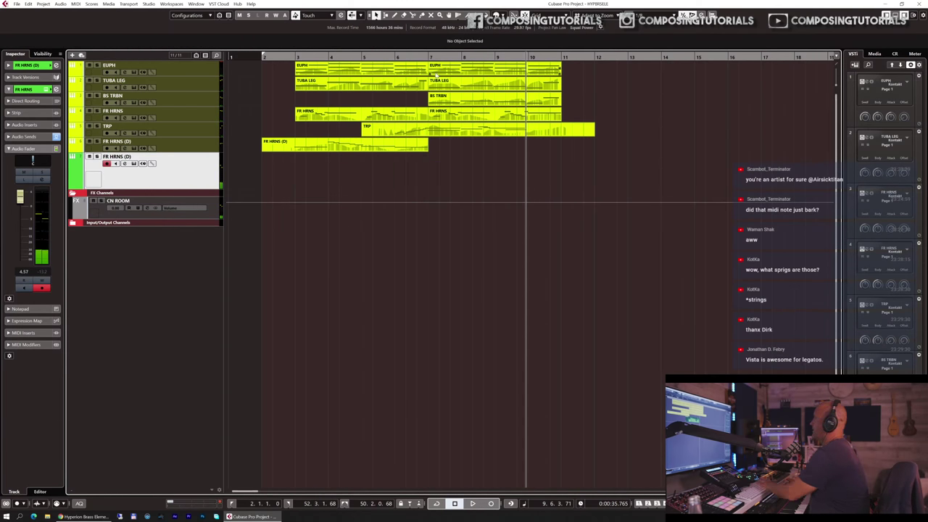
- Record a second viola take from bar 6 on the green track and delete that part as well
left_click(395, 57)
key("KP_Multiply")
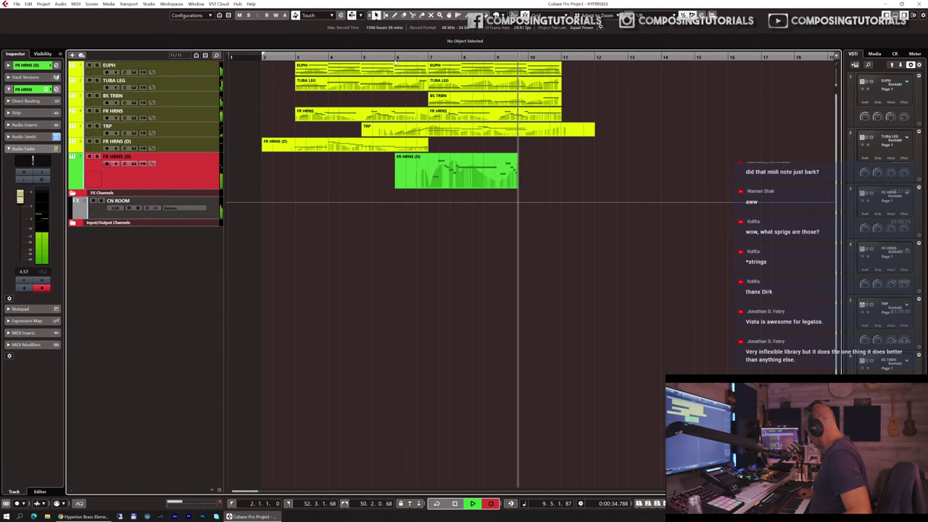
key("space")
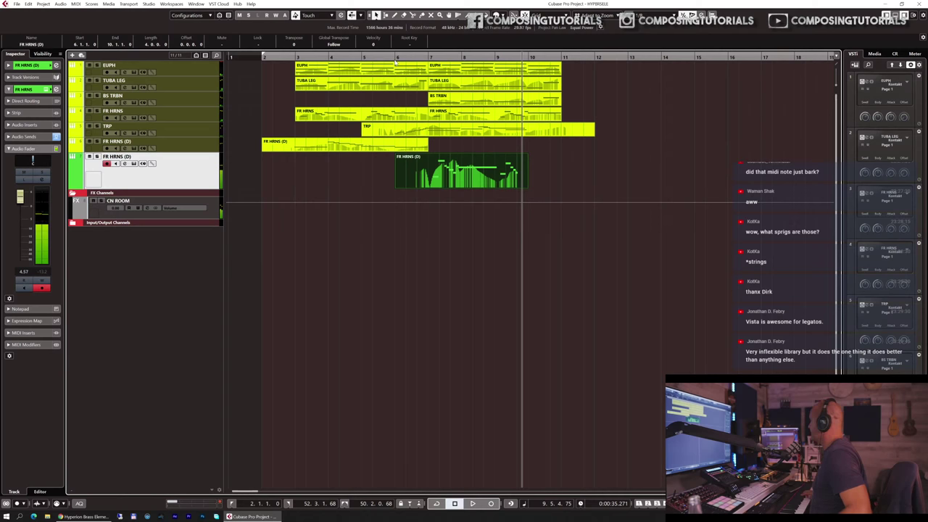
key("Delete")
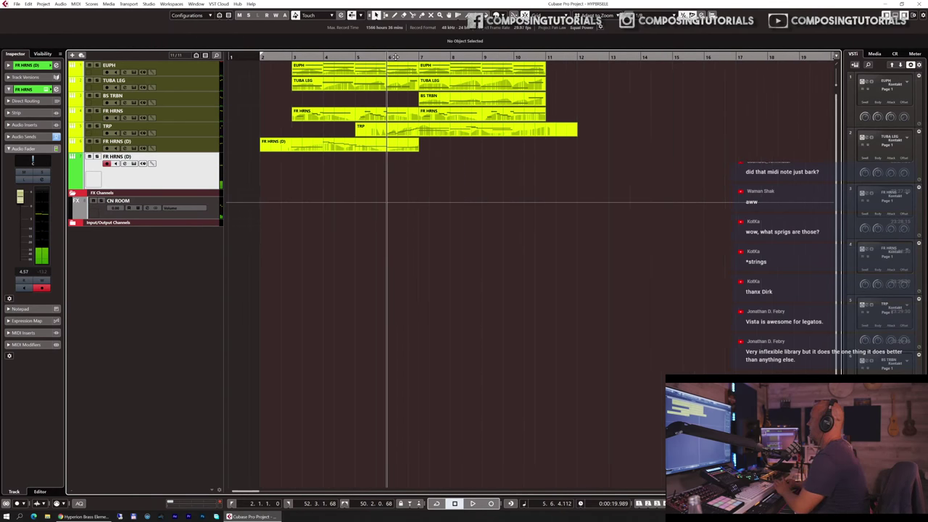
- Record a viola line from bar 6 to about bar 11 on the green track and rename the track VLA
left_click(395, 57)
key("KP_Multiply")
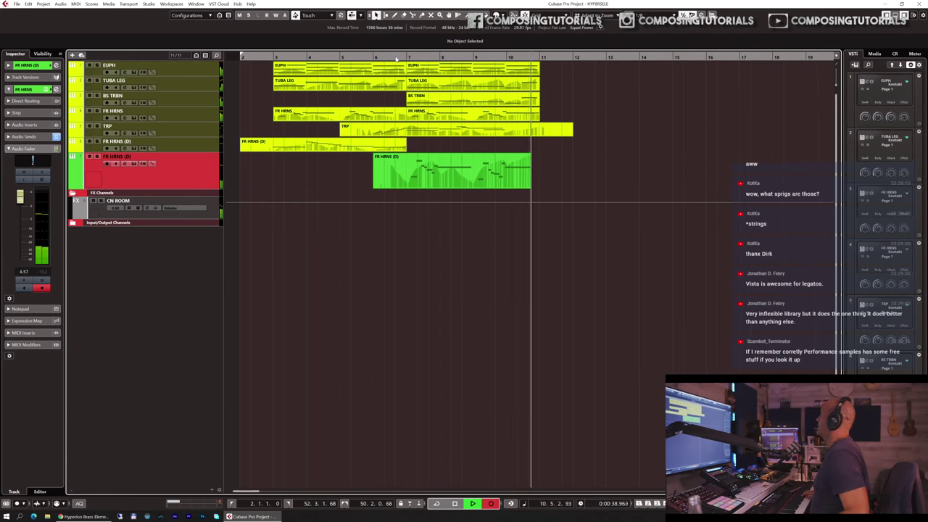
key("space")
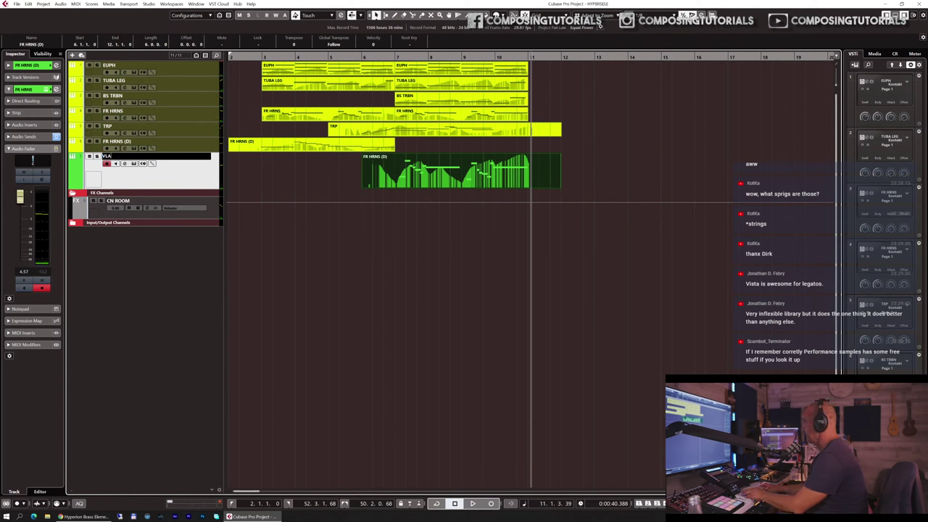
key("Return")
- Duplicate the VLA track and replace the Kontakt patch on the duplicate with Vista - 5 Violins
key("ctrl+d")
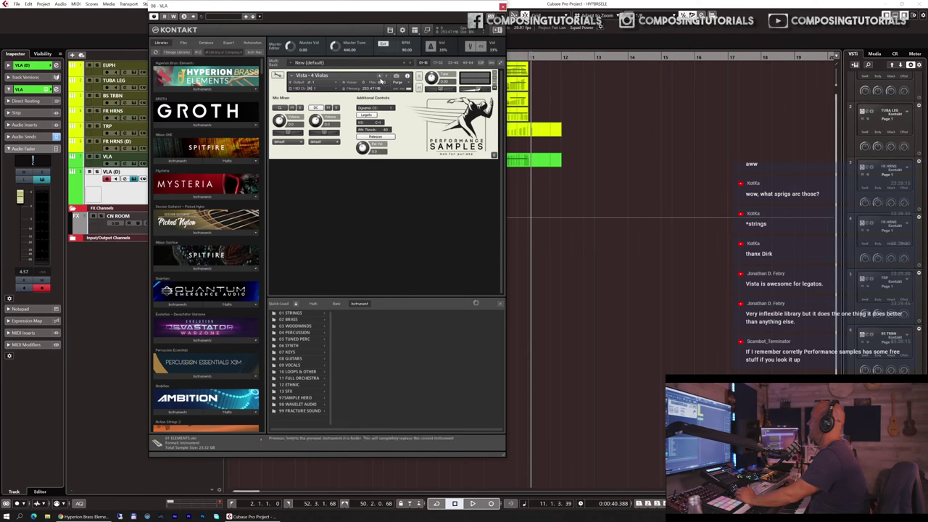
left_click(379, 77)
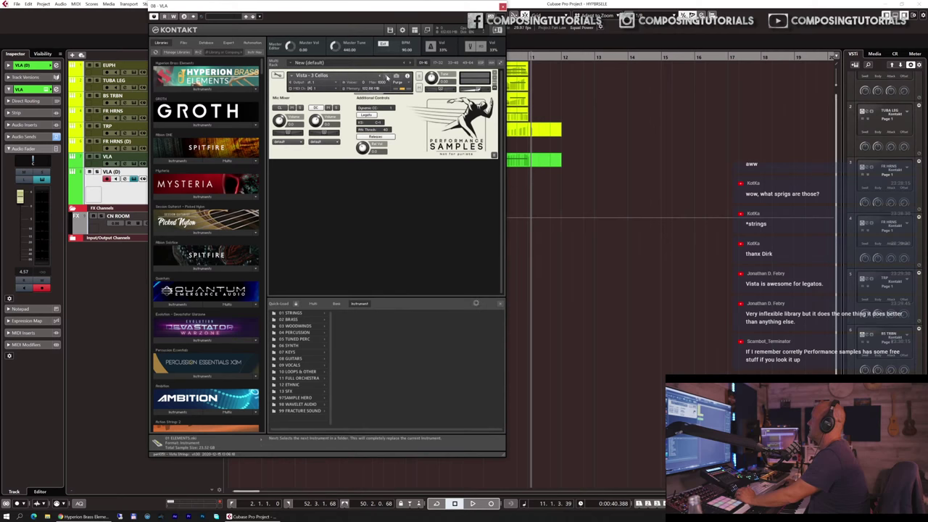
left_click(387, 78)
left_click(387, 77)
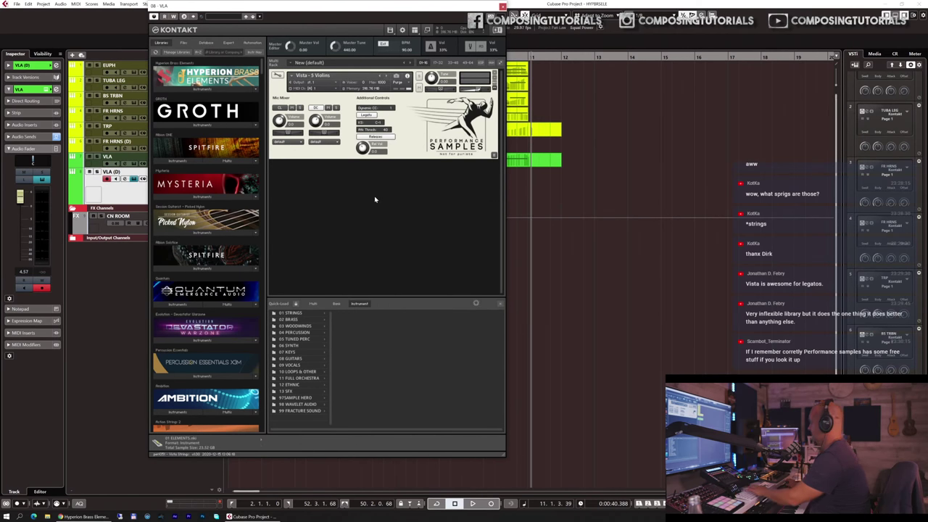
key("ctrl+w")
- Record a violin line on the VLA (D) track from bar 6 to about bar 11
left_click(362, 57)
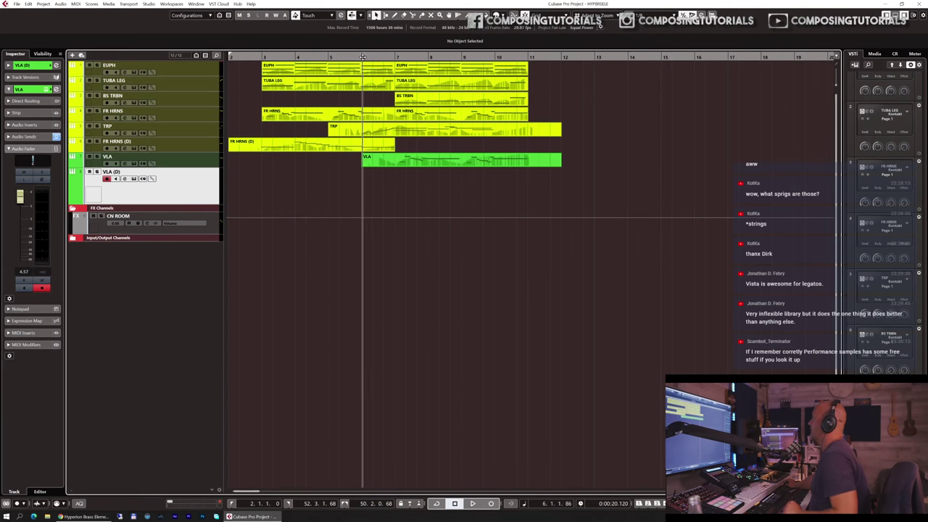
key("KP_Multiply")
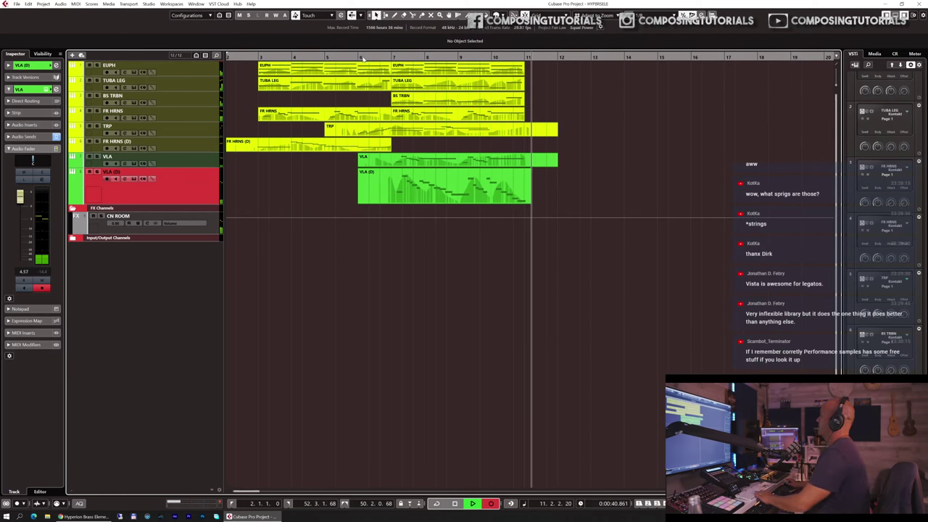
key("space")
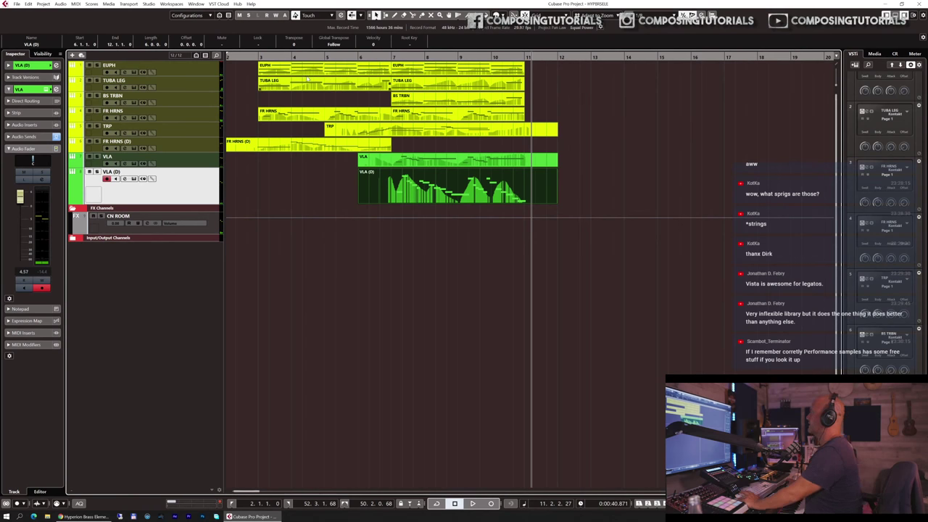
- Return the playback cursor to bar 2 and briefly check the Hyperion Brass Elements product page in the browser
left_click(245, 59)
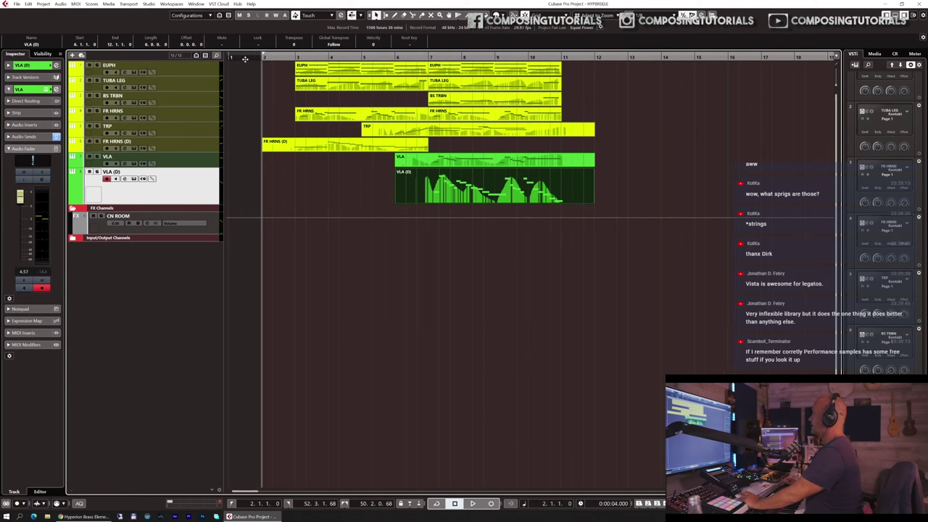
key("g")
key("g")
key("g")
key("g")
key("g")
key("g")
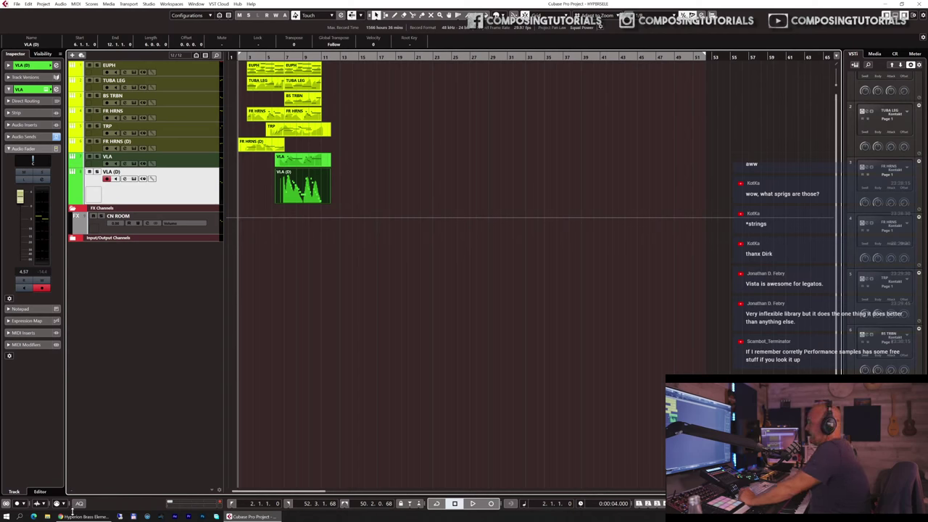
left_click(73, 513)
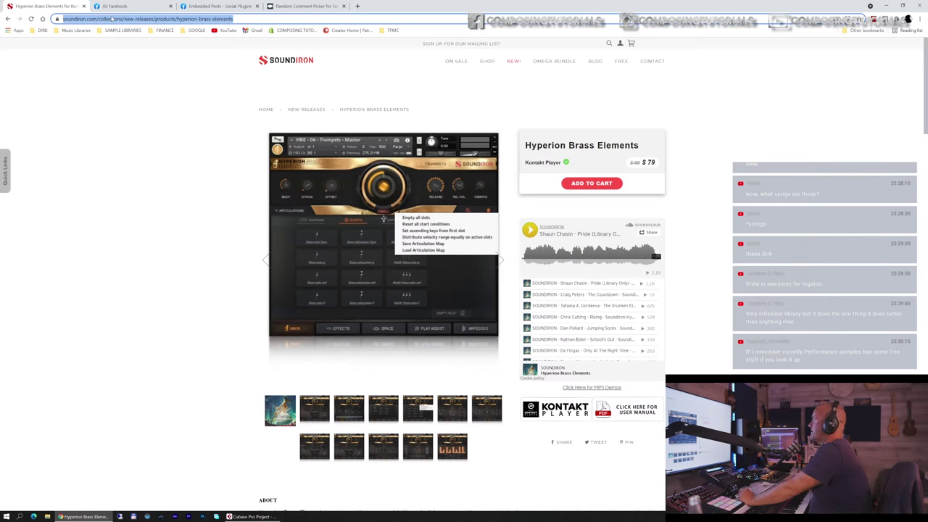
left_click(250, 516)
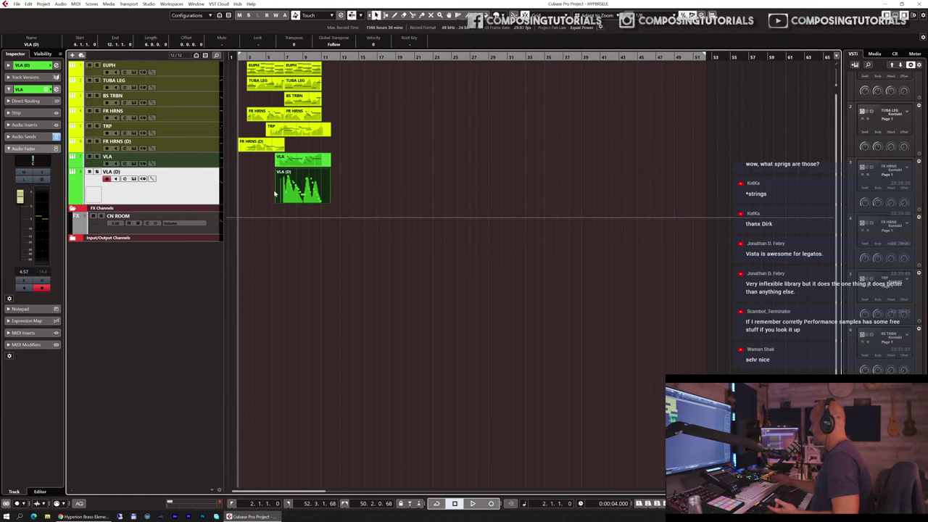
- Play the arrangement from bar 2, lowering the VLA (D) audio fader to -0.22 and the VLA fader to 0.85
key("space")
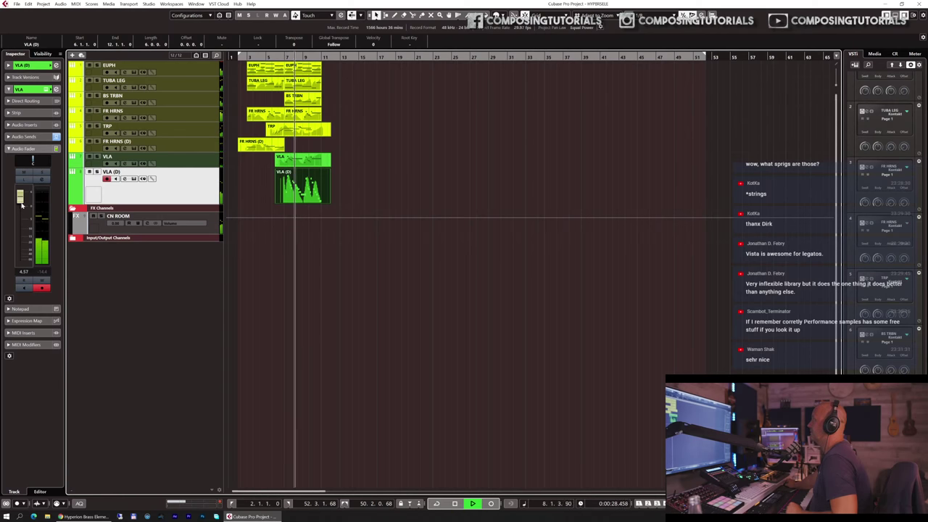
left_click_drag(20, 195, 20, 216)
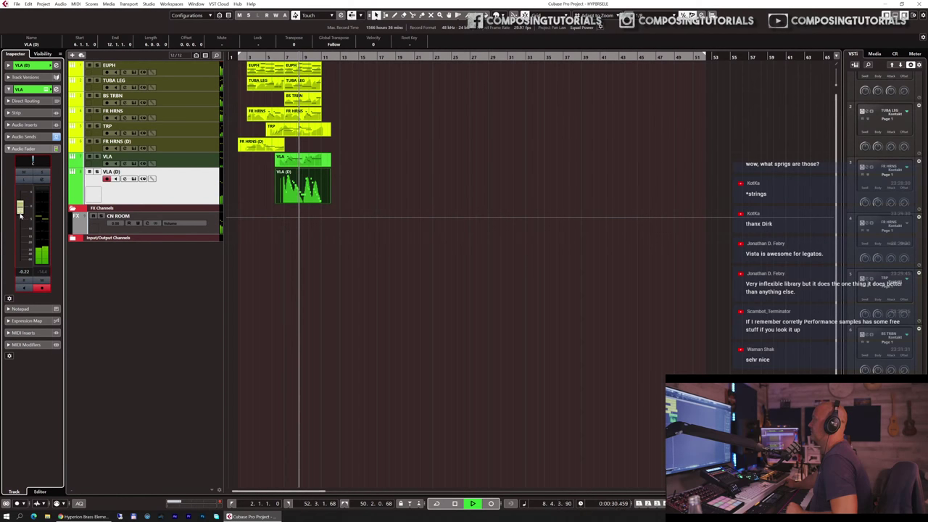
left_click(182, 160)
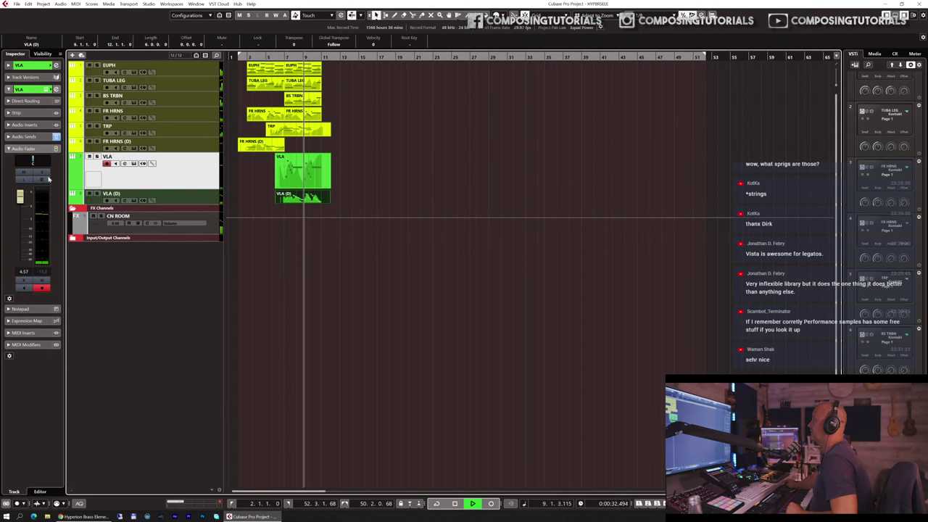
left_click_drag(20, 203, 20, 208)
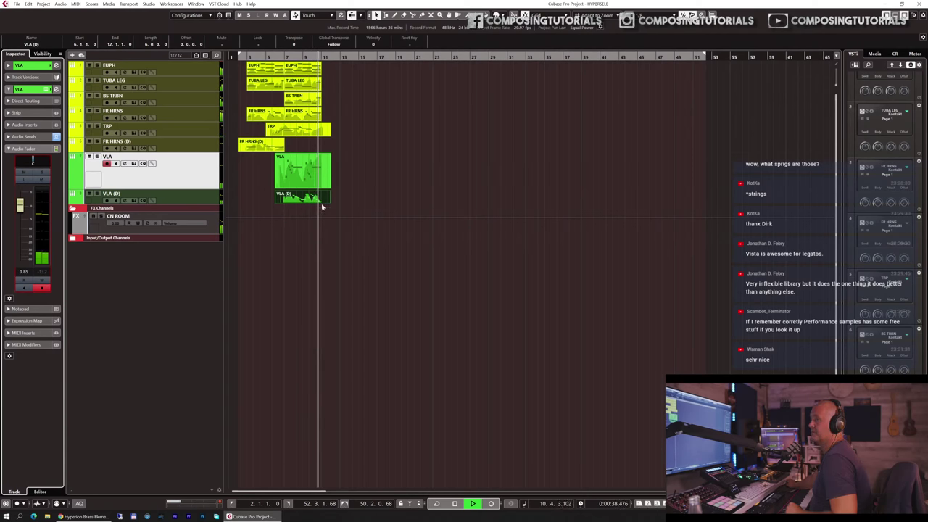
key("space")
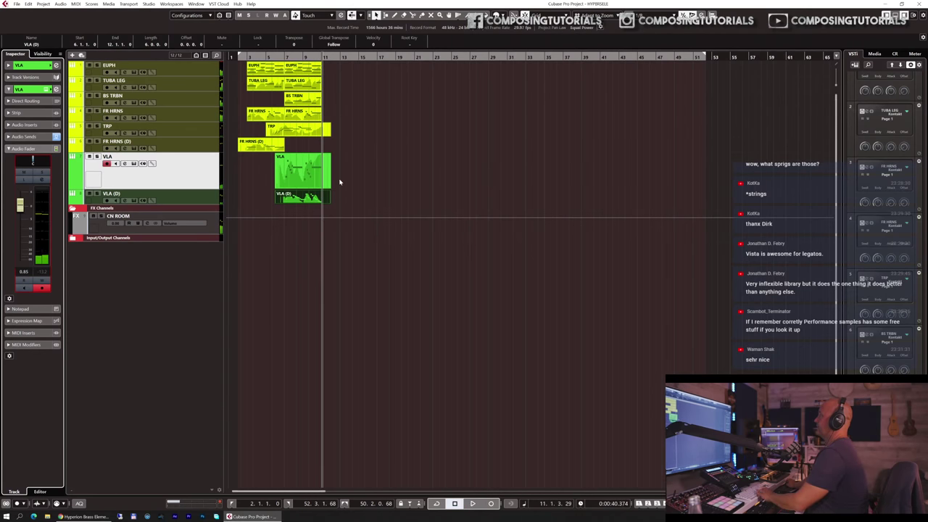
- Switch to Chrome and copy the giveaway post's URL from the Facebook Embedded Posts code generator
key("alt+Tab")
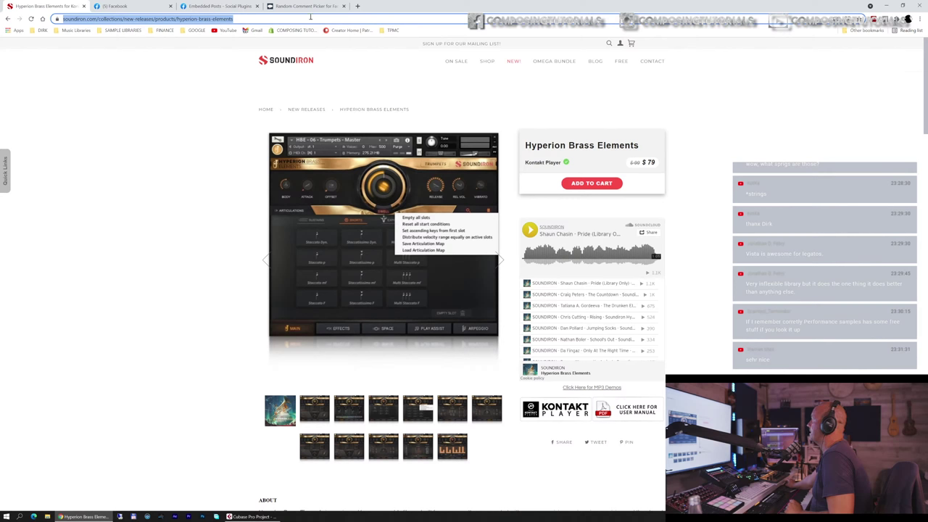
left_click(229, 6)
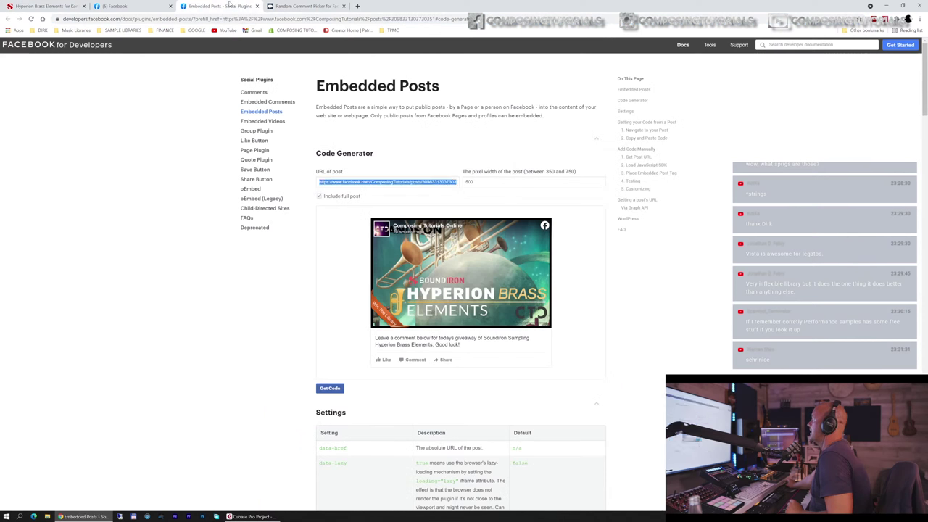
right_click(391, 182)
left_click(404, 208)
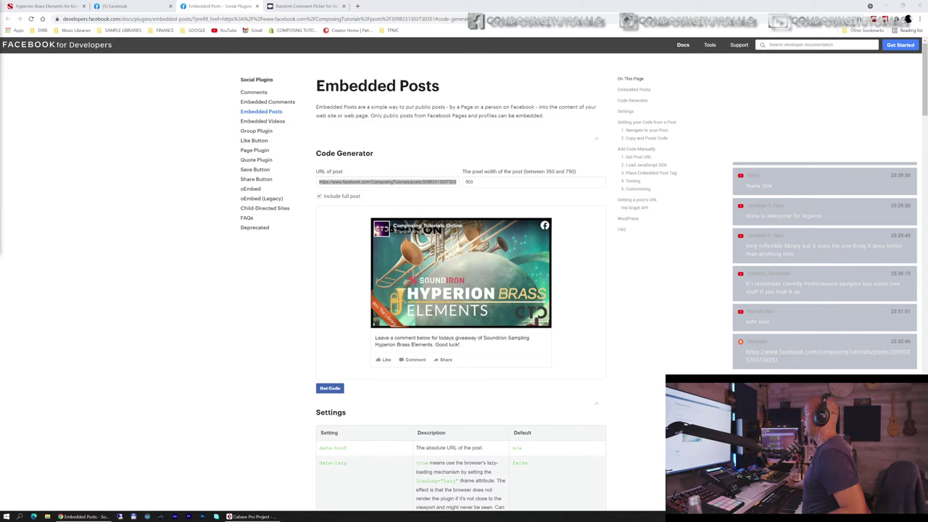
- Get the comments of the Facebook giveaway post in the Random Comment Picker, with duplicate users filtered
left_click(64, 5)
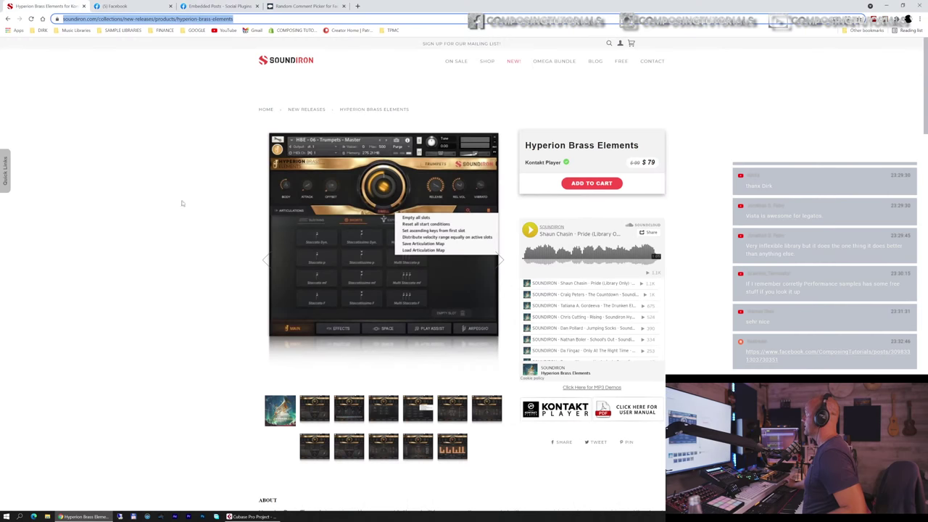
scroll(199, 274, "down", 3)
scroll(198, 274, "up", 3)
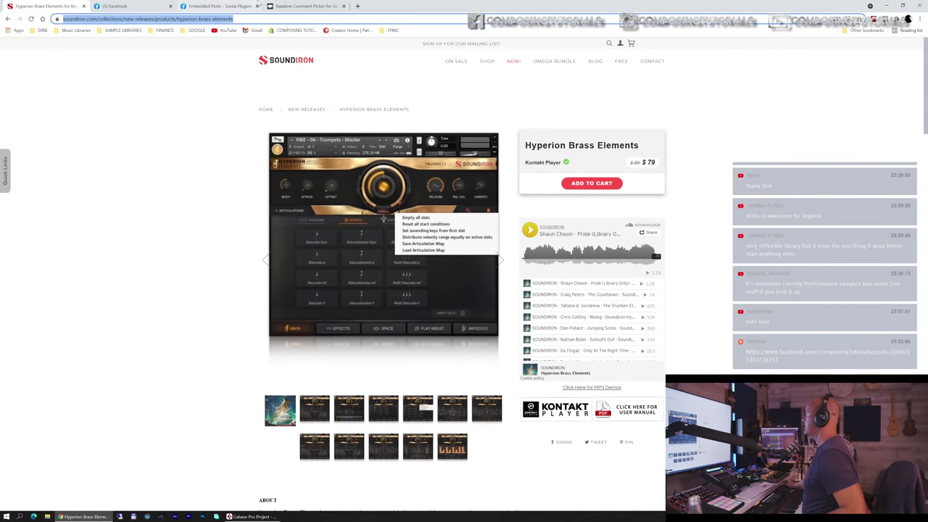
left_click(299, 5)
left_click(505, 363)
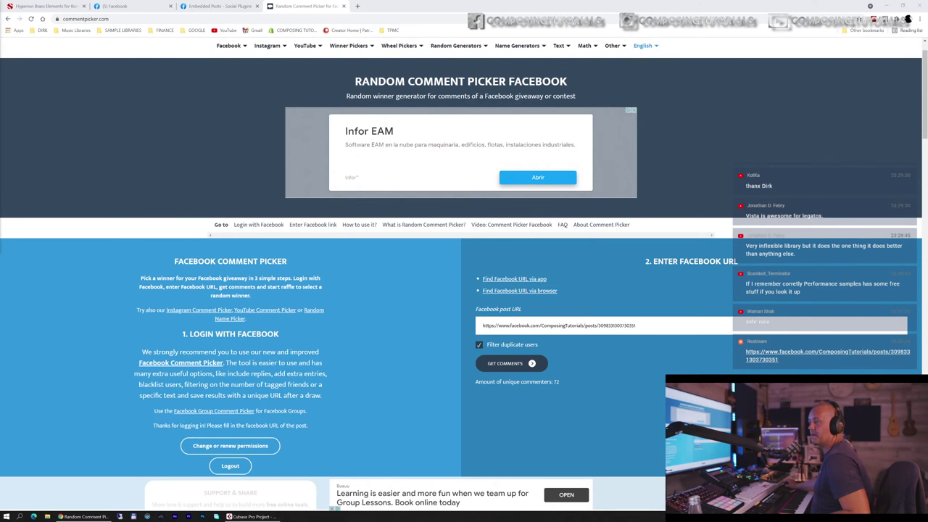
- Go back to the Hyperion Brass Elements product page and open a new browser tab
left_click(43, 6)
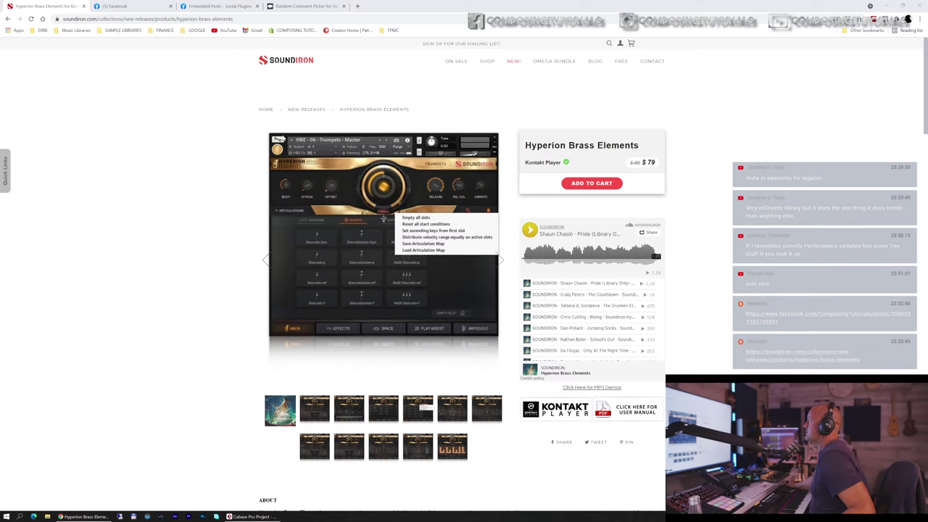
left_click(356, 7)
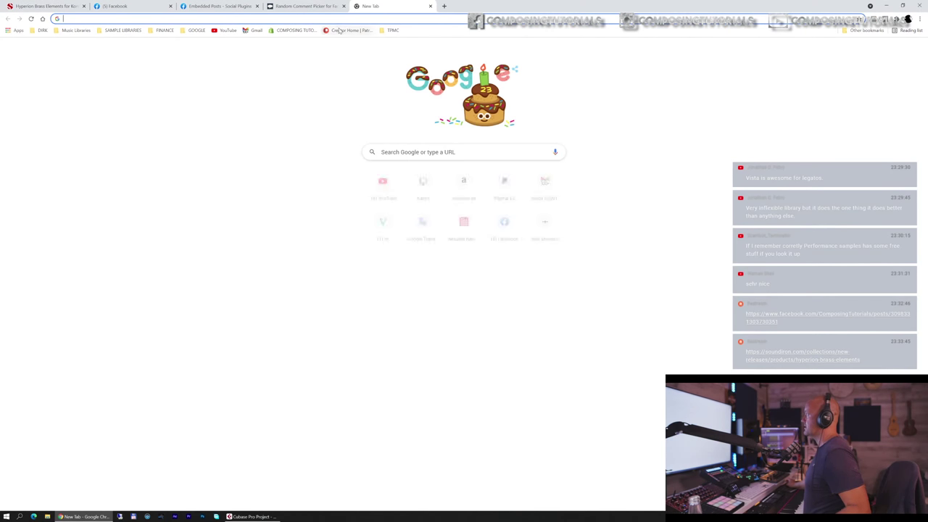